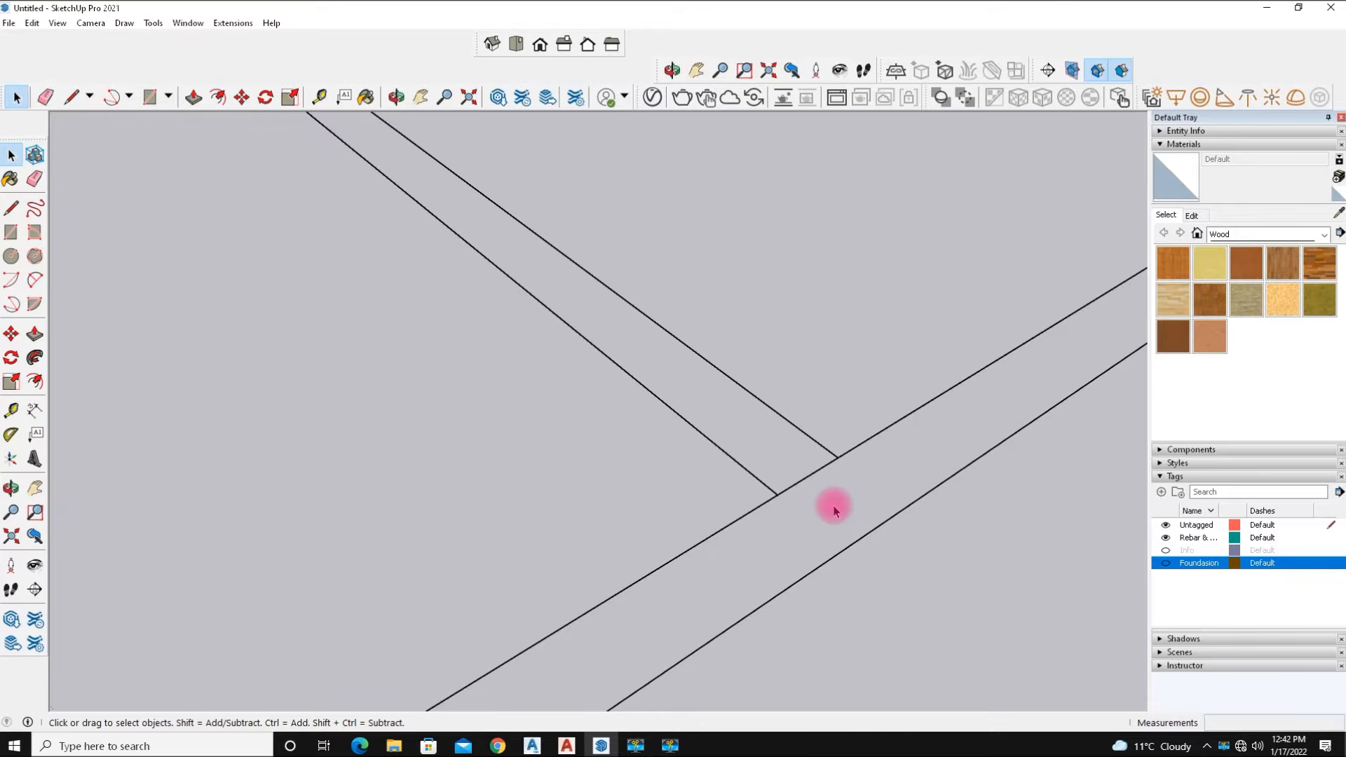
Draw a closing line across the foundation strip where the partition meets it, forming a face.
left_click(769, 489)
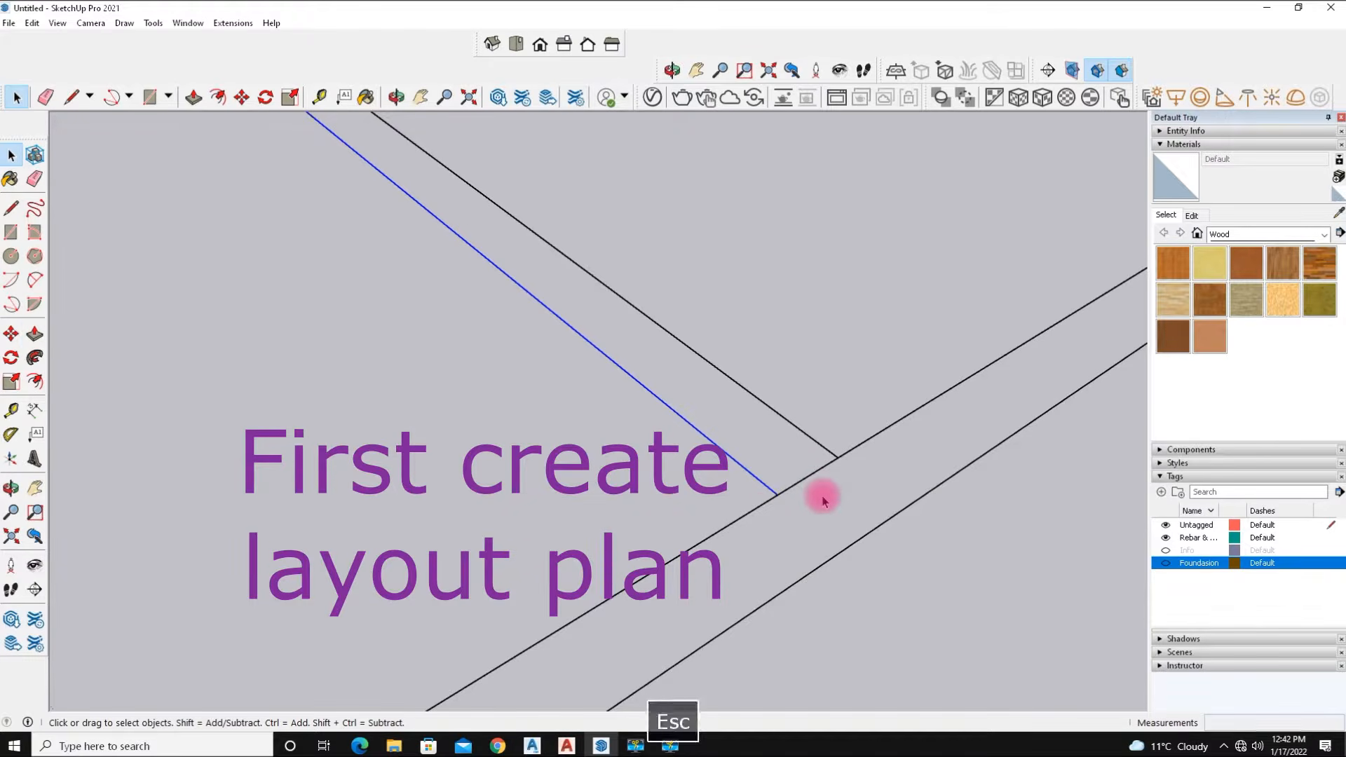
key("p")
key("l")
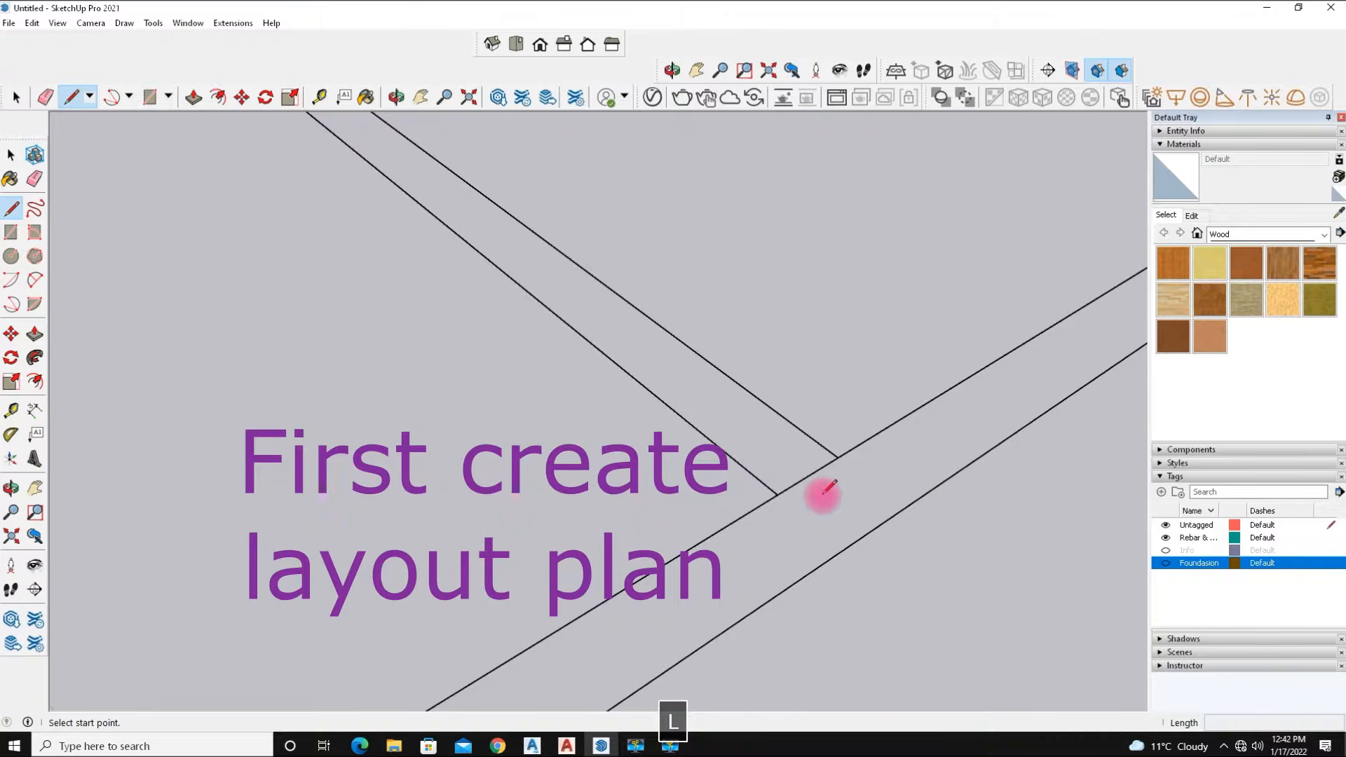
left_click(777, 494)
left_click(844, 548)
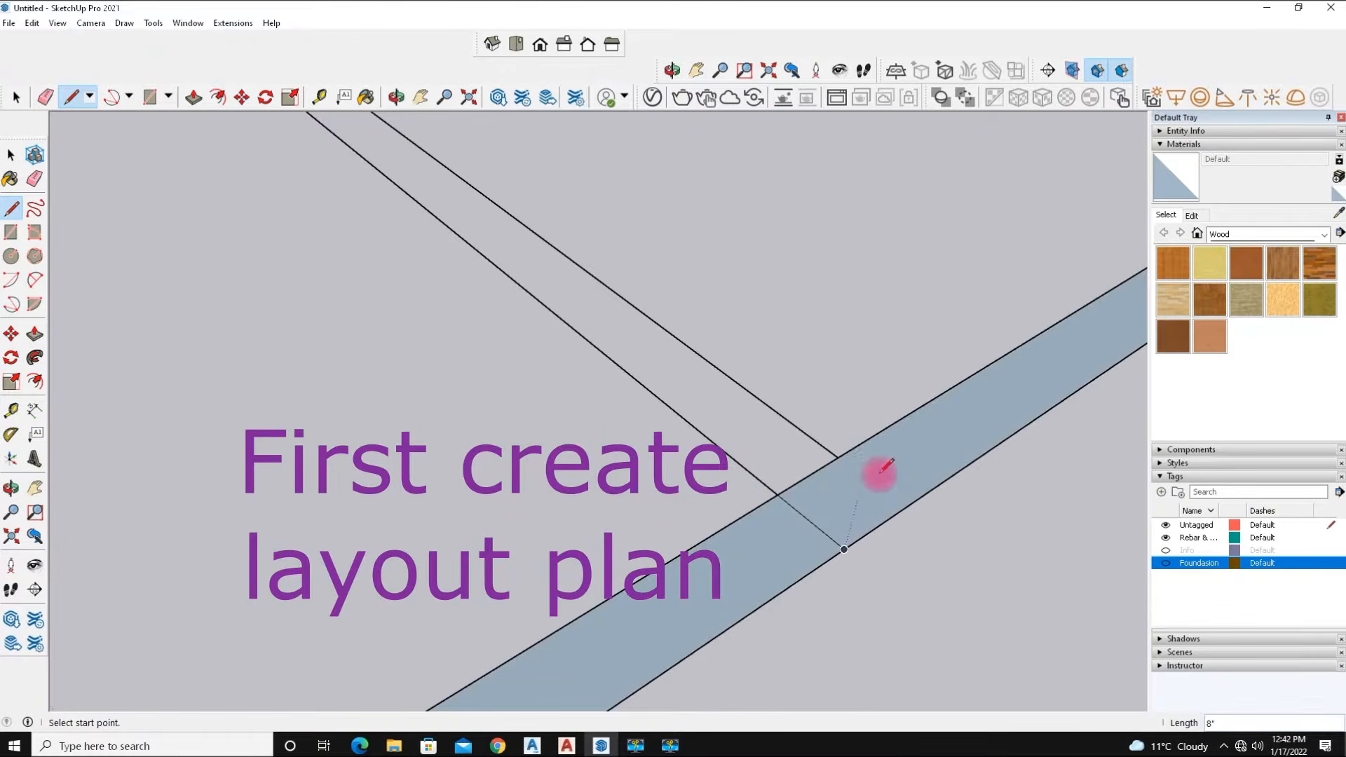
left_click(838, 456)
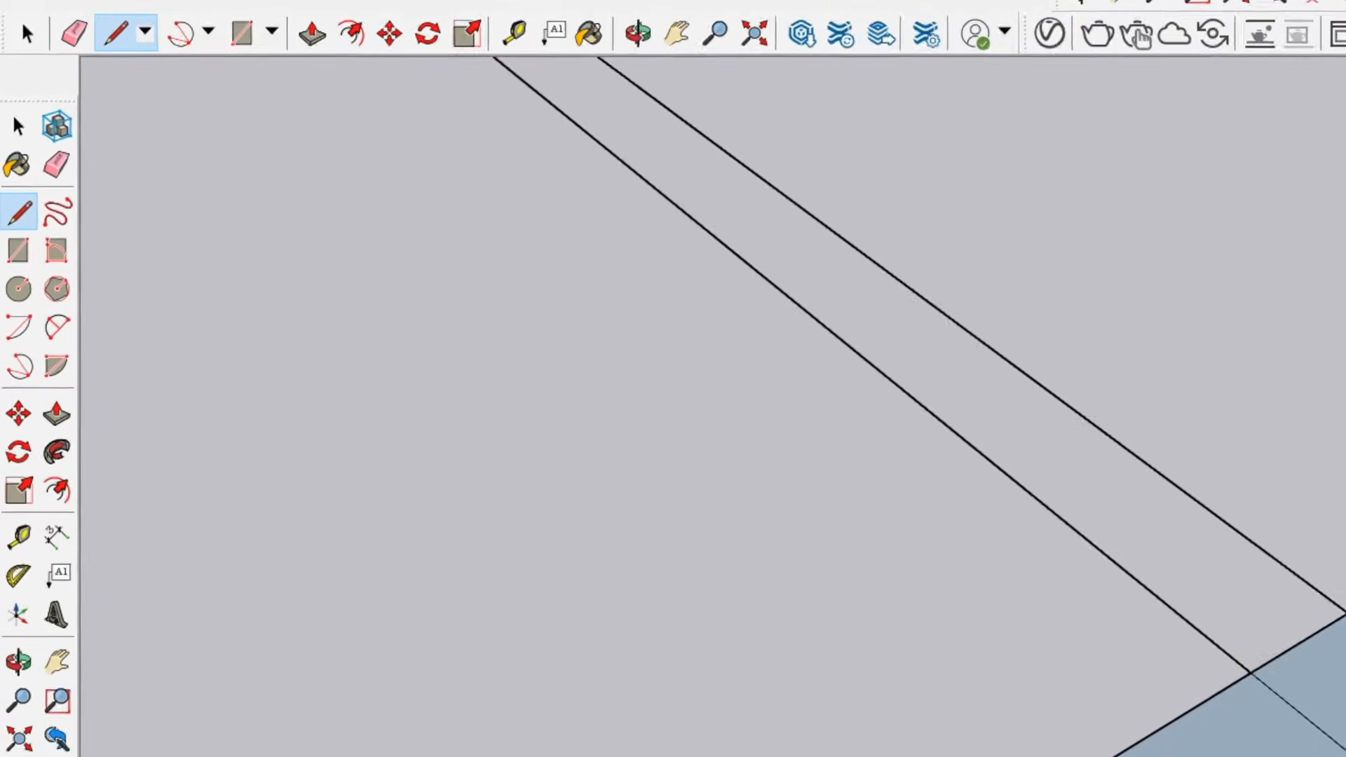
Draw two short lines at the top-left corner of the outer foundation strip to close it into faces.
left_click(19, 135)
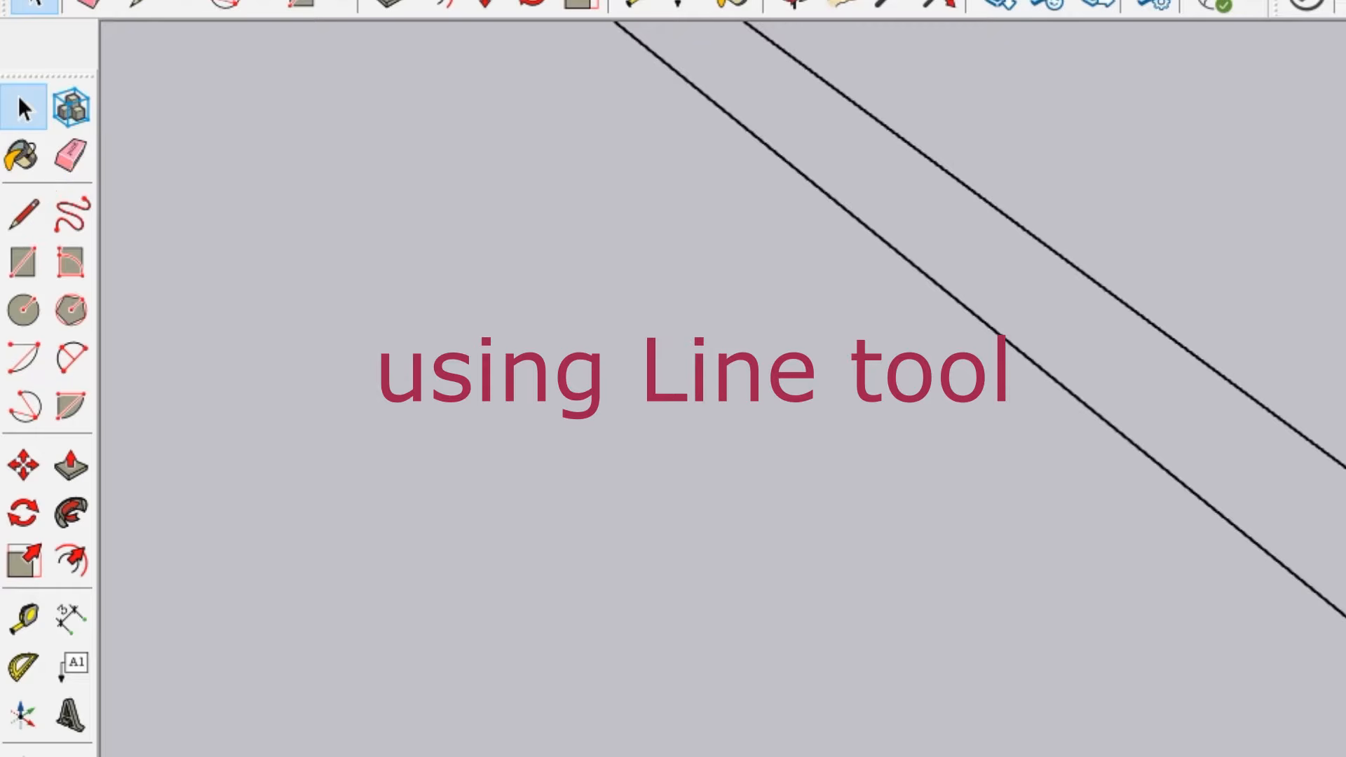
scroll(722, 389, "down", 10)
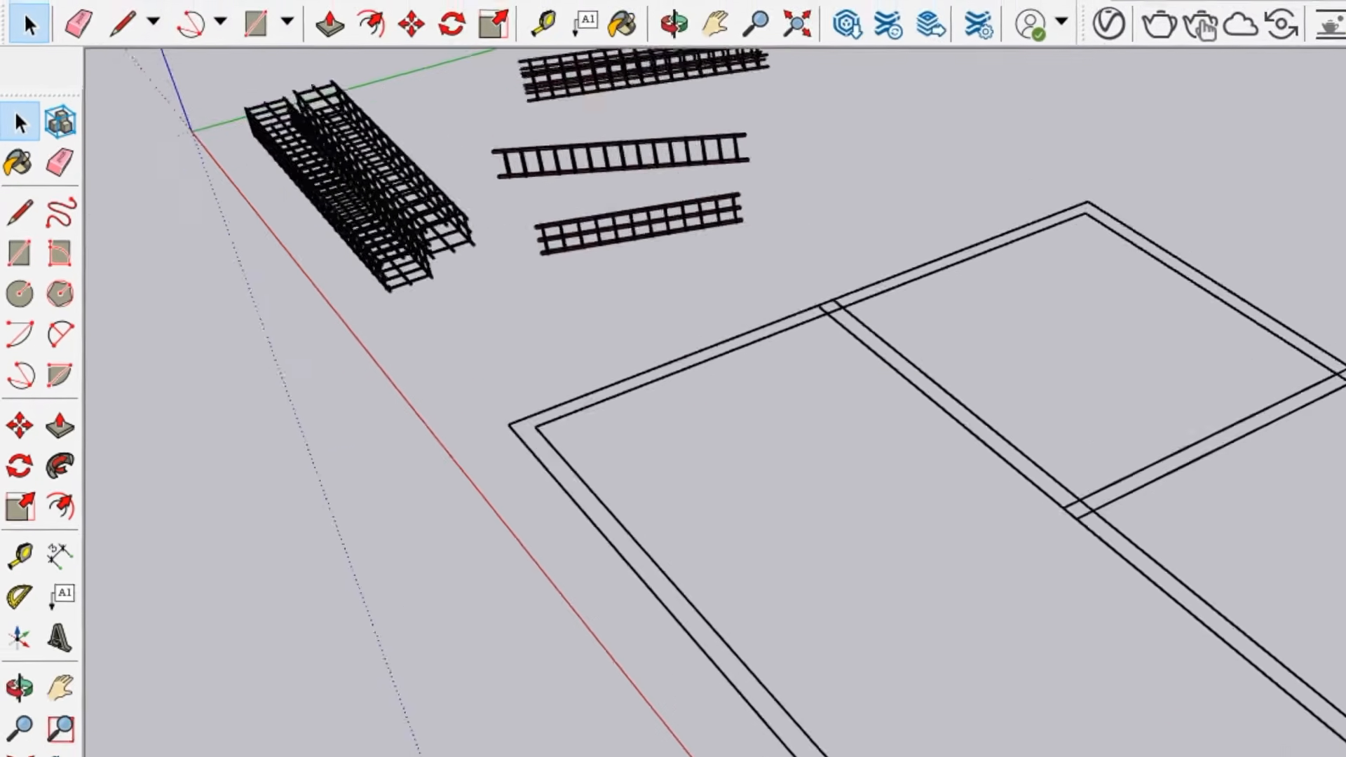
scroll(727, 661, "down", 1)
mouse_move(535, 549)
middle_mouse_down()
mouse_move(589, 588)
mouse_move(814, 544)
middle_mouse_up()
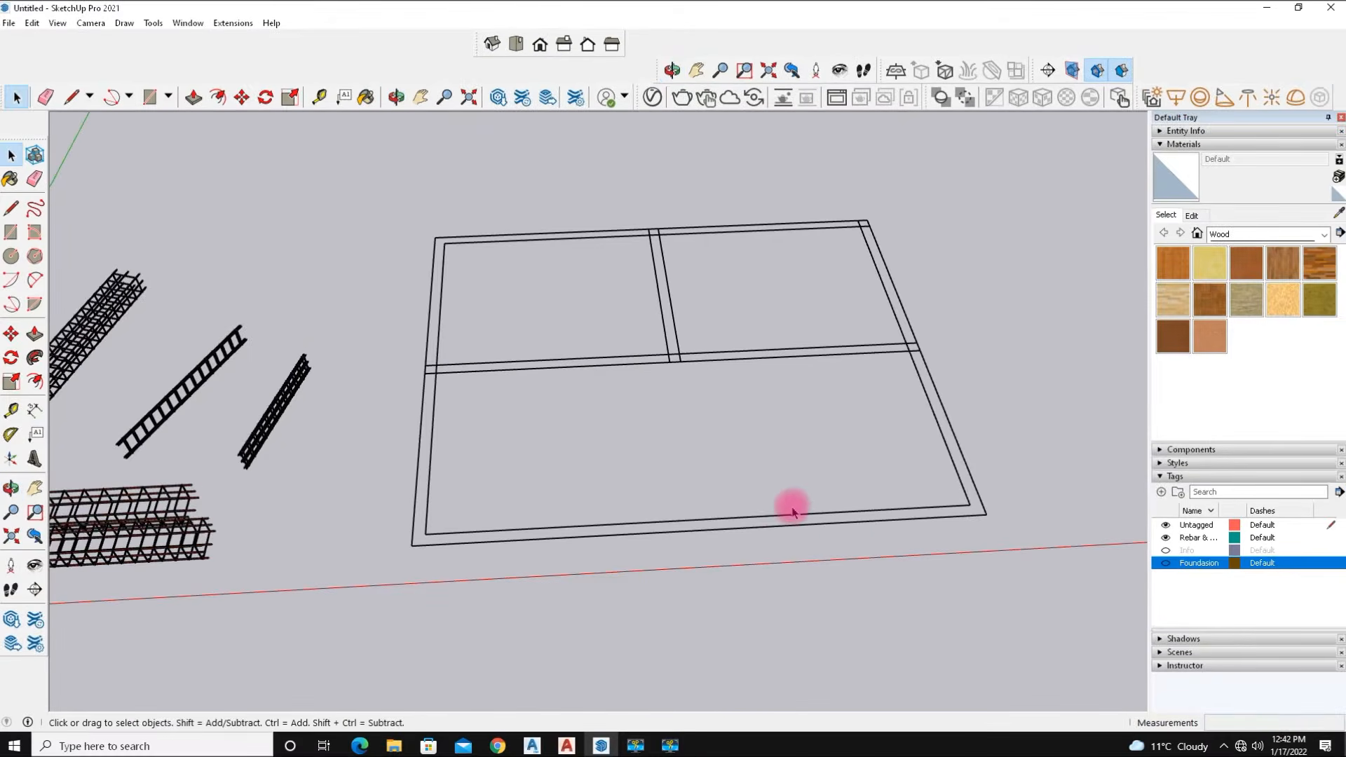
scroll(459, 226, "up", 5)
scroll(453, 223, "up", 2)
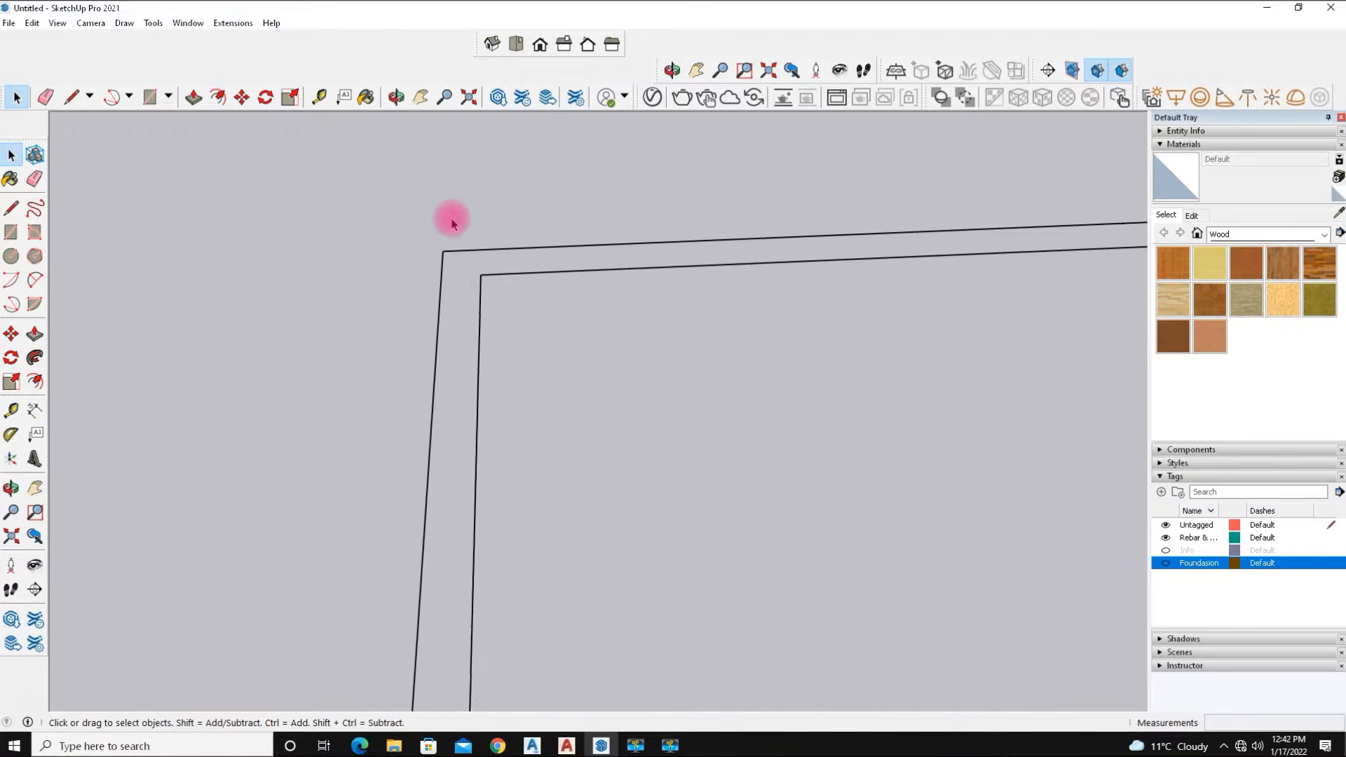
left_click(11, 208)
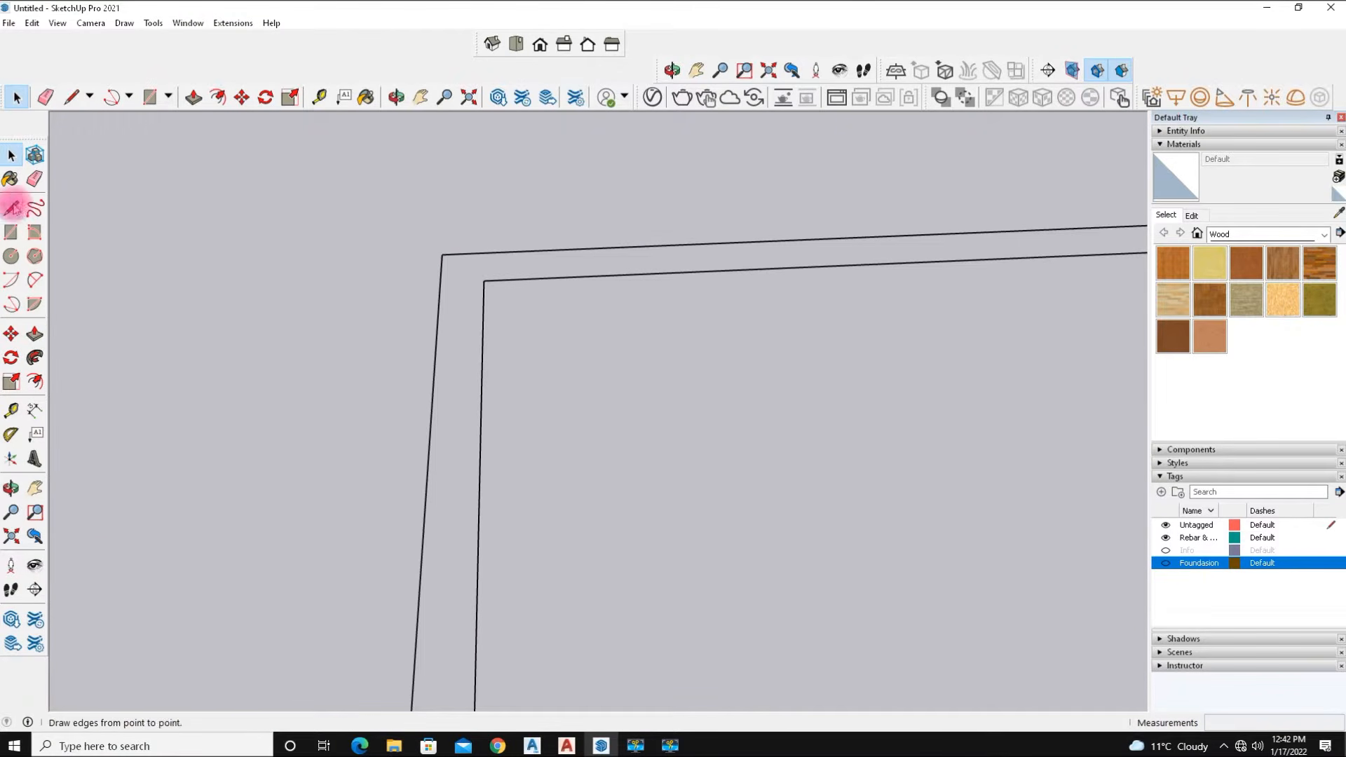
left_click(483, 281)
left_click(441, 283)
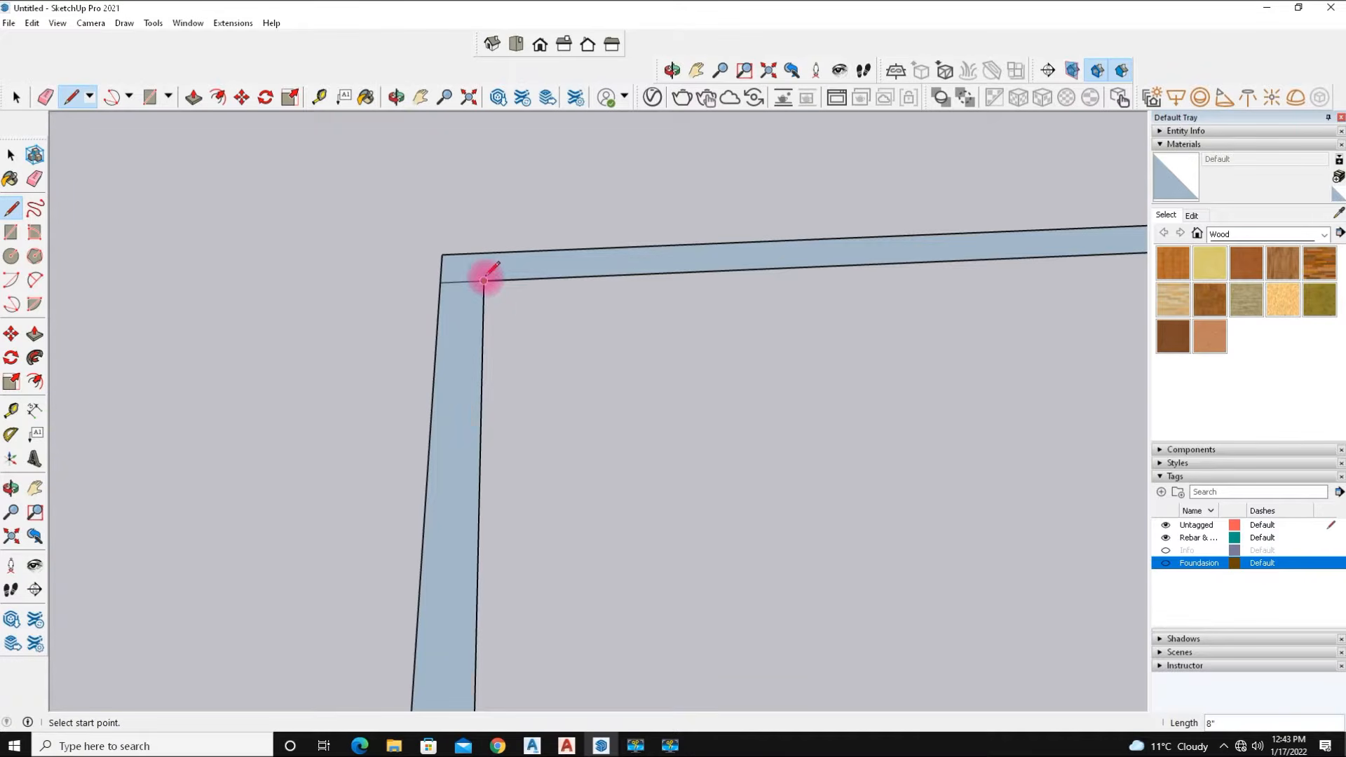
left_click(485, 253)
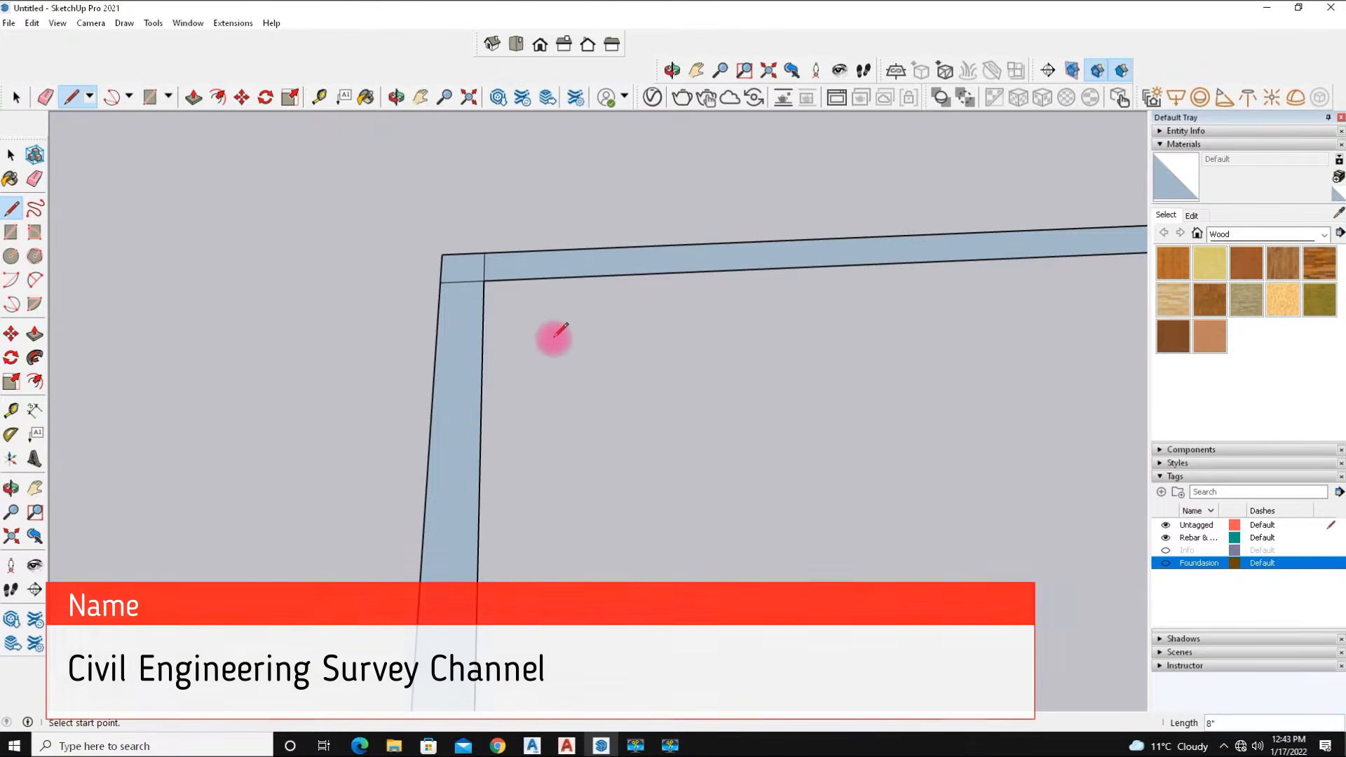
Draw a closing line at the bottom-left corner of the outer foundation strip.
scroll(506, 338, "down", 2)
scroll(506, 339, "down", 5)
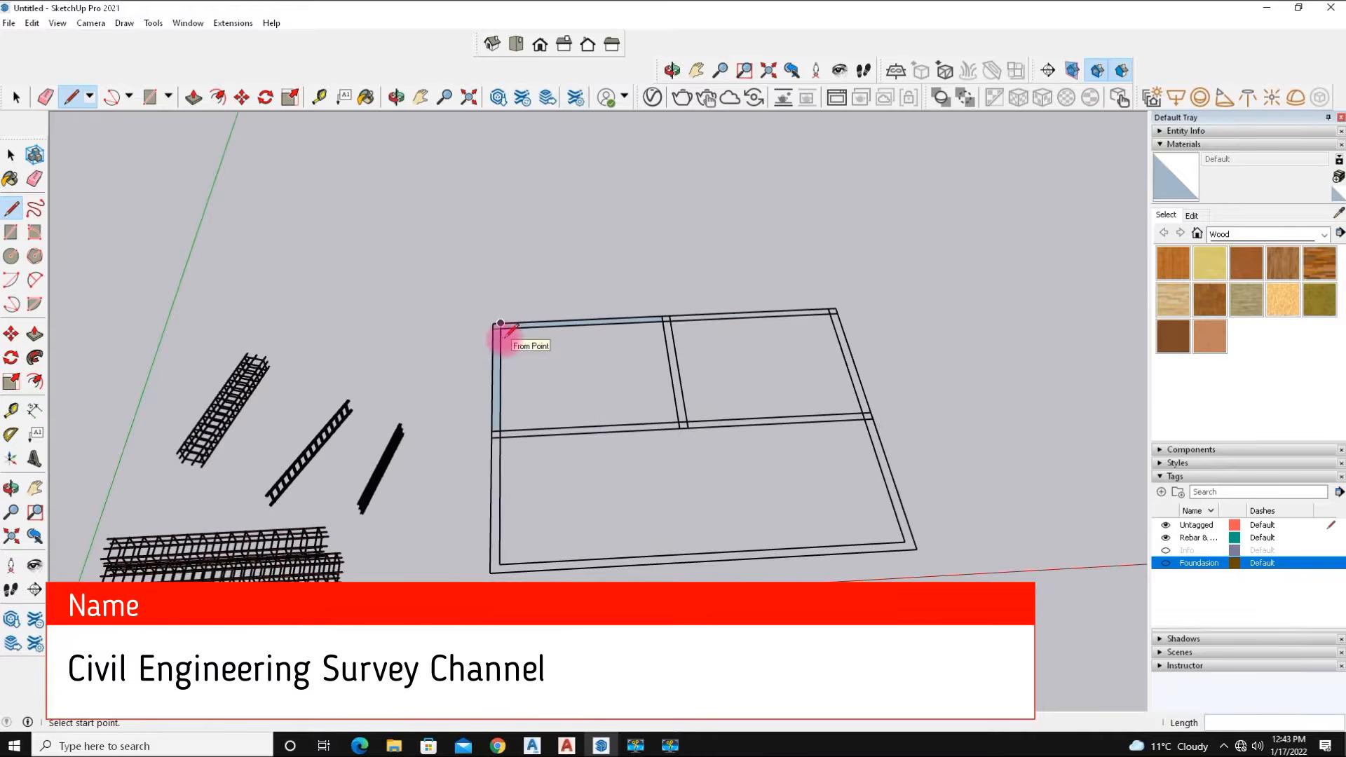
scroll(498, 571, "up", 5)
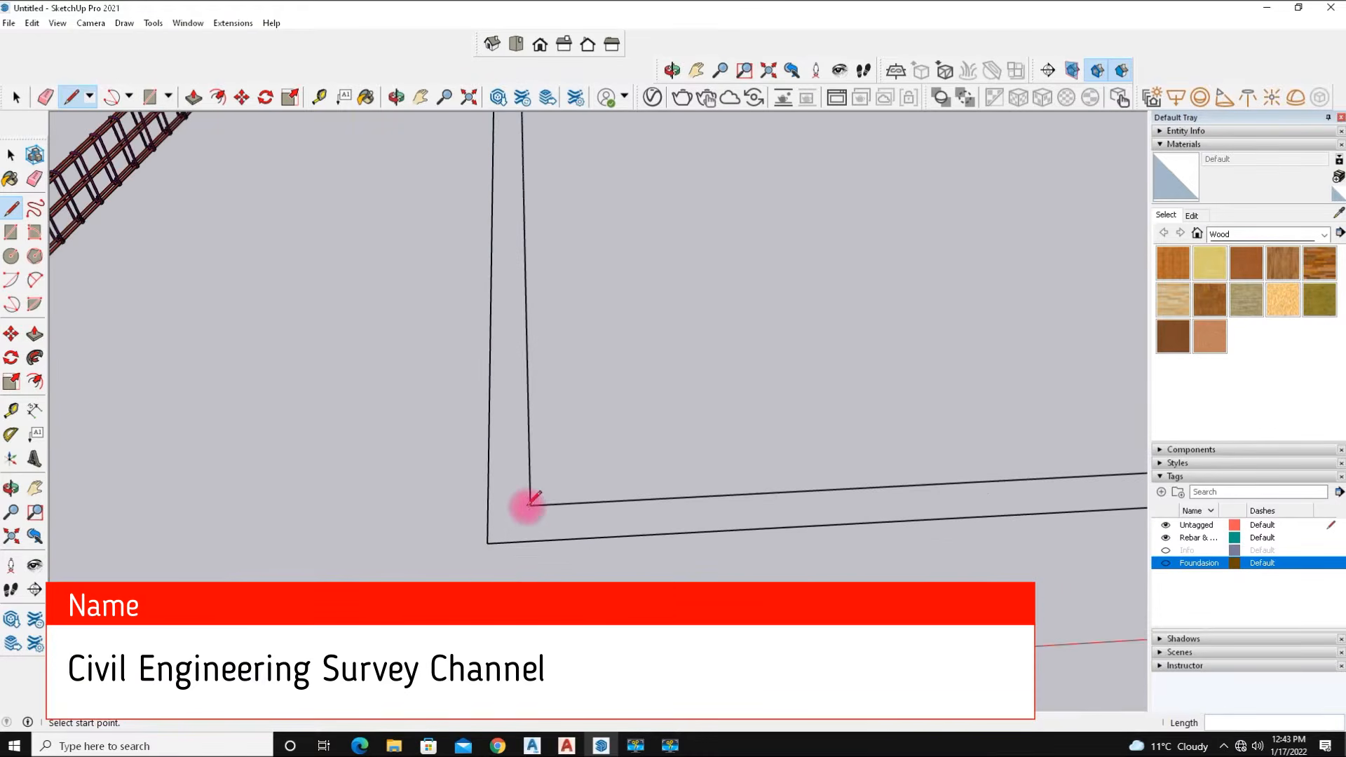
left_click(530, 502)
left_click(487, 508)
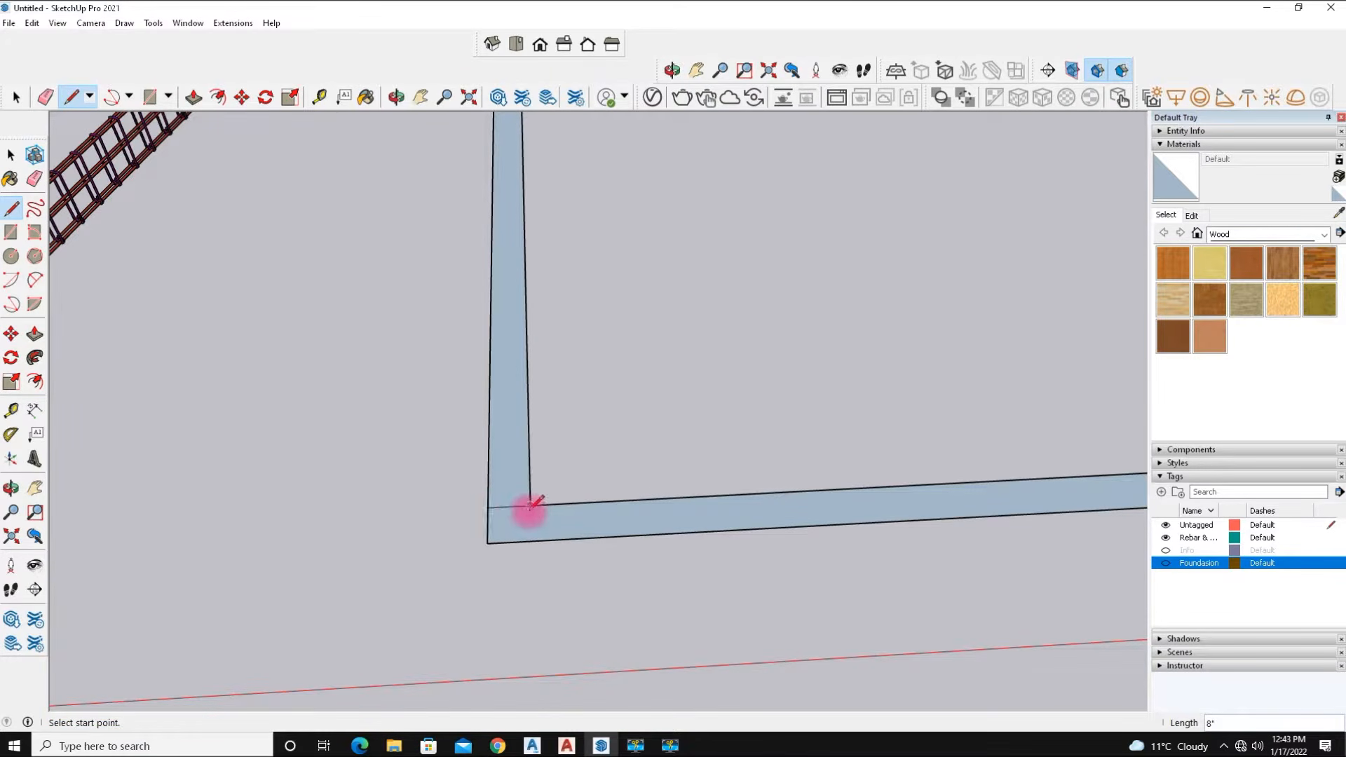
Draw closing lines at the bottom-right corner of the outer foundation strip.
key("Escape")
scroll(396, 541, "down", 5)
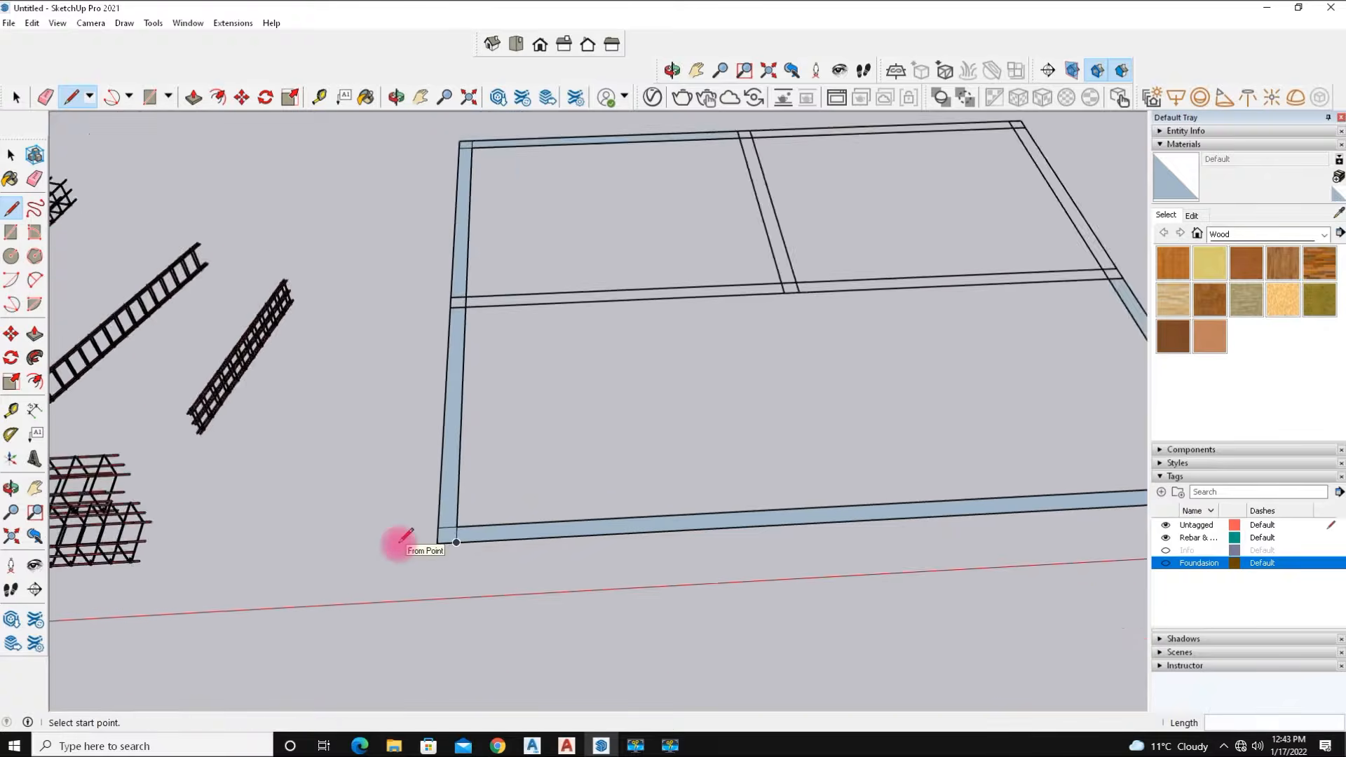
scroll(1013, 501, "up", 6)
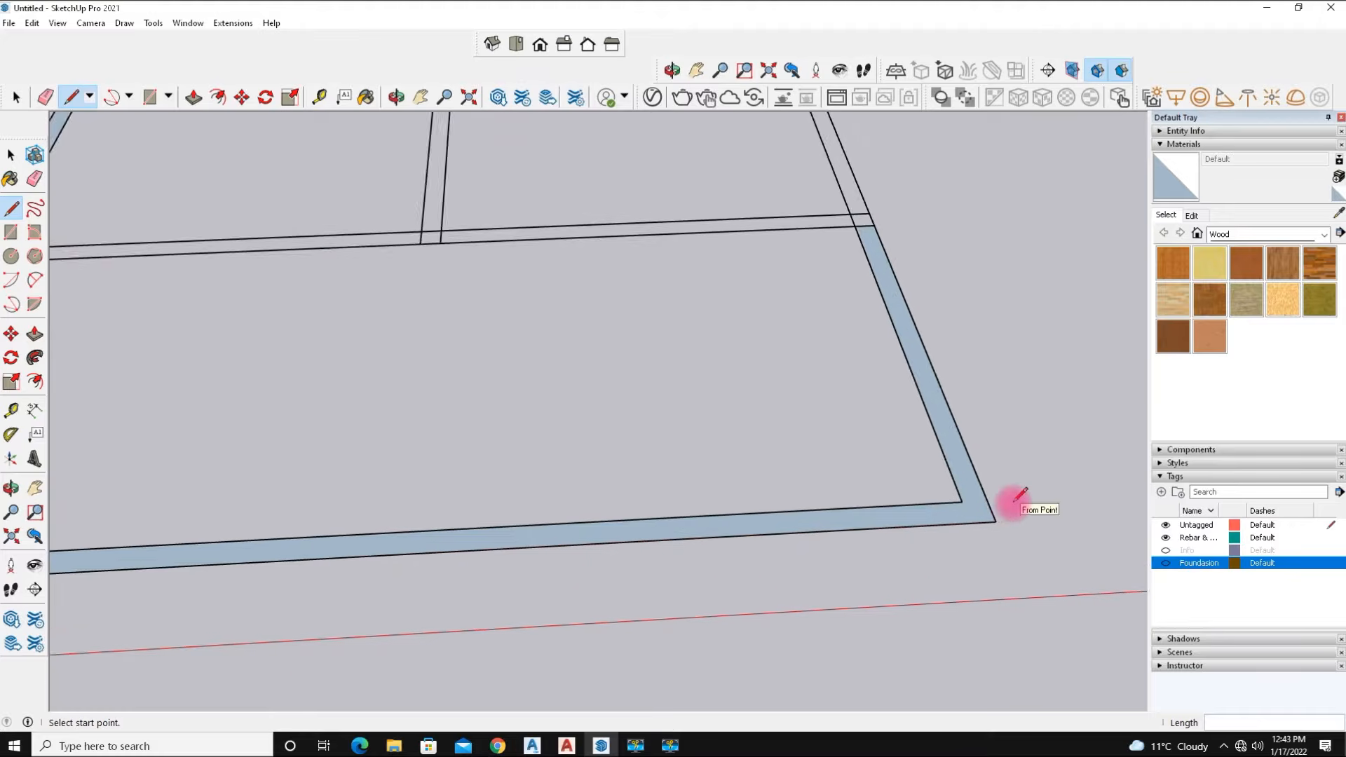
scroll(1018, 495, "up", 1)
left_click(943, 499)
left_click(974, 499)
left_click(955, 530)
Inspect the shaded foundation strips around the layout from several angles.
scroll(887, 423, "down", 5)
middle_click_drag(756, 428, 360, 376)
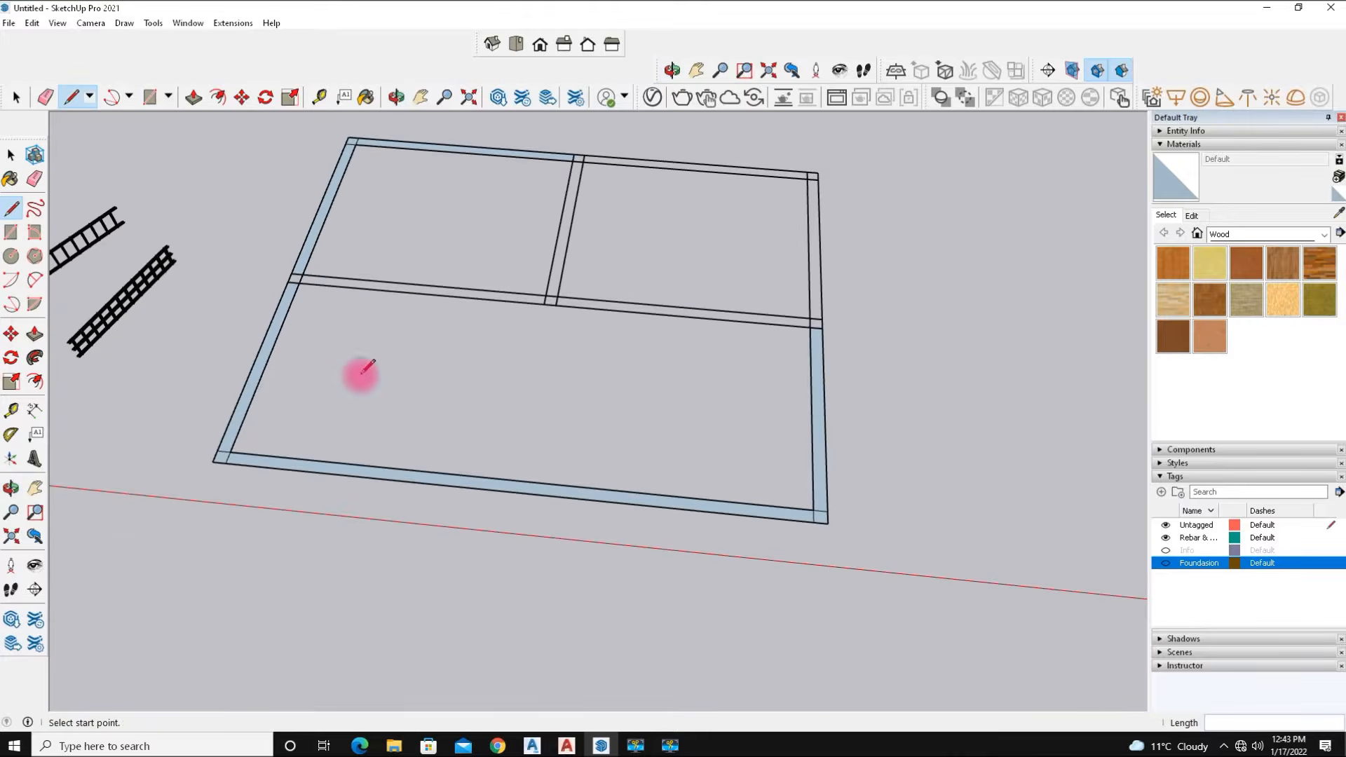
scroll(258, 327, "up", 3)
scroll(273, 344, "down", 4)
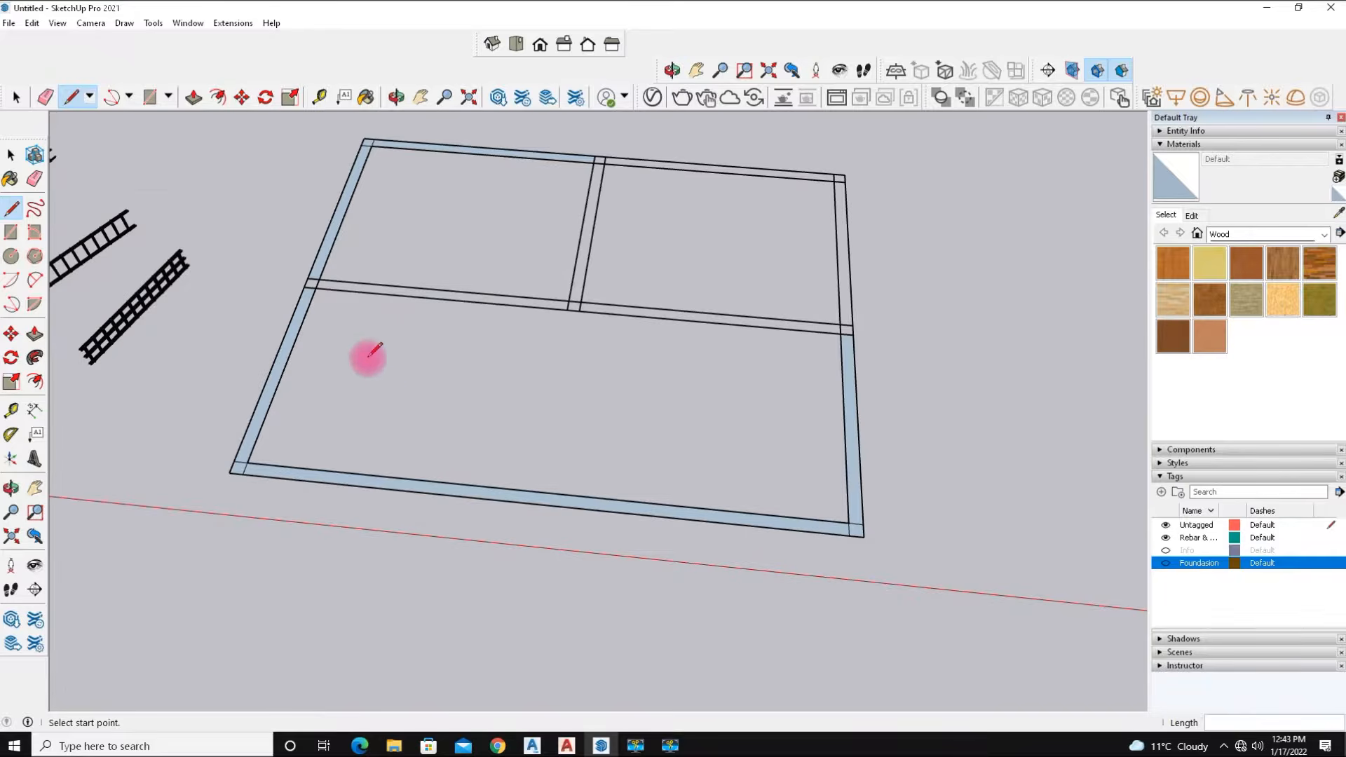
middle_click_drag(325, 393, 526, 355)
scroll(475, 352, "up", 3)
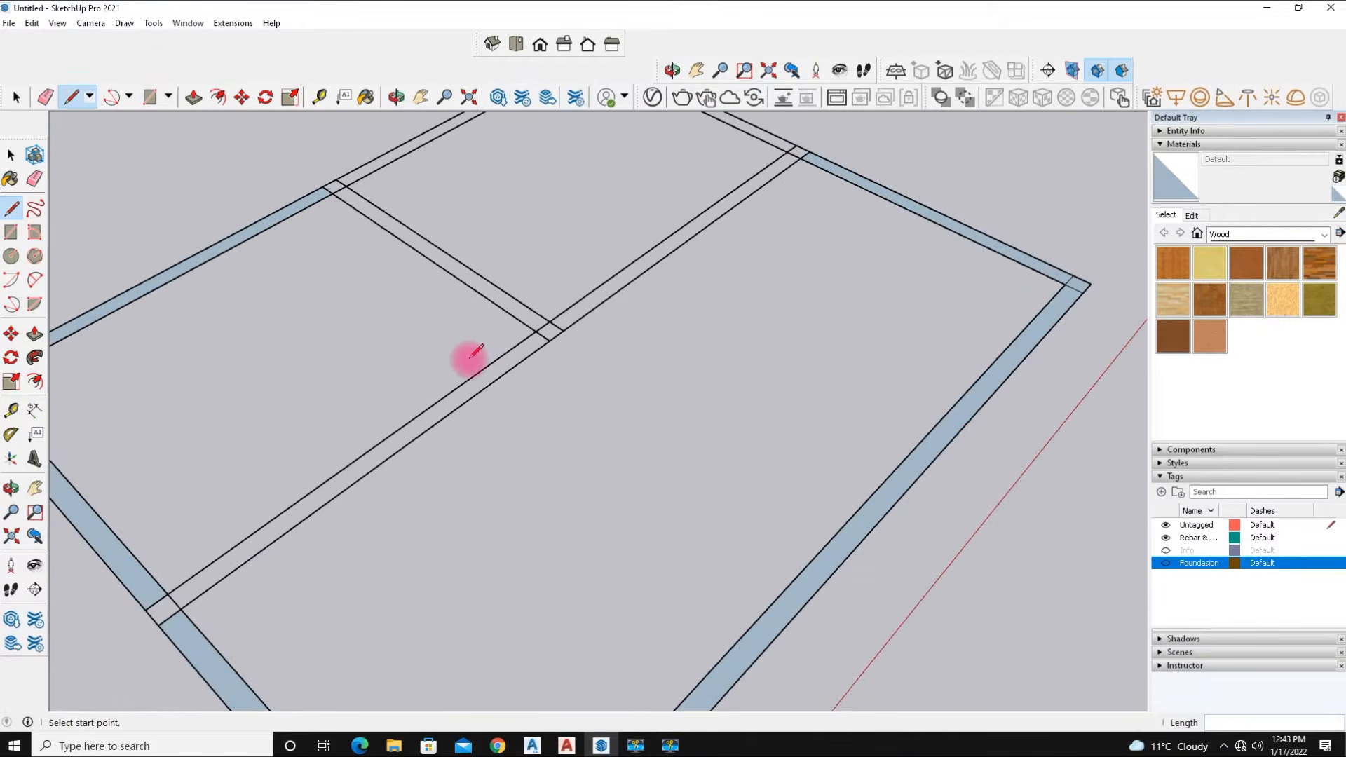
scroll(537, 398, "down", 5)
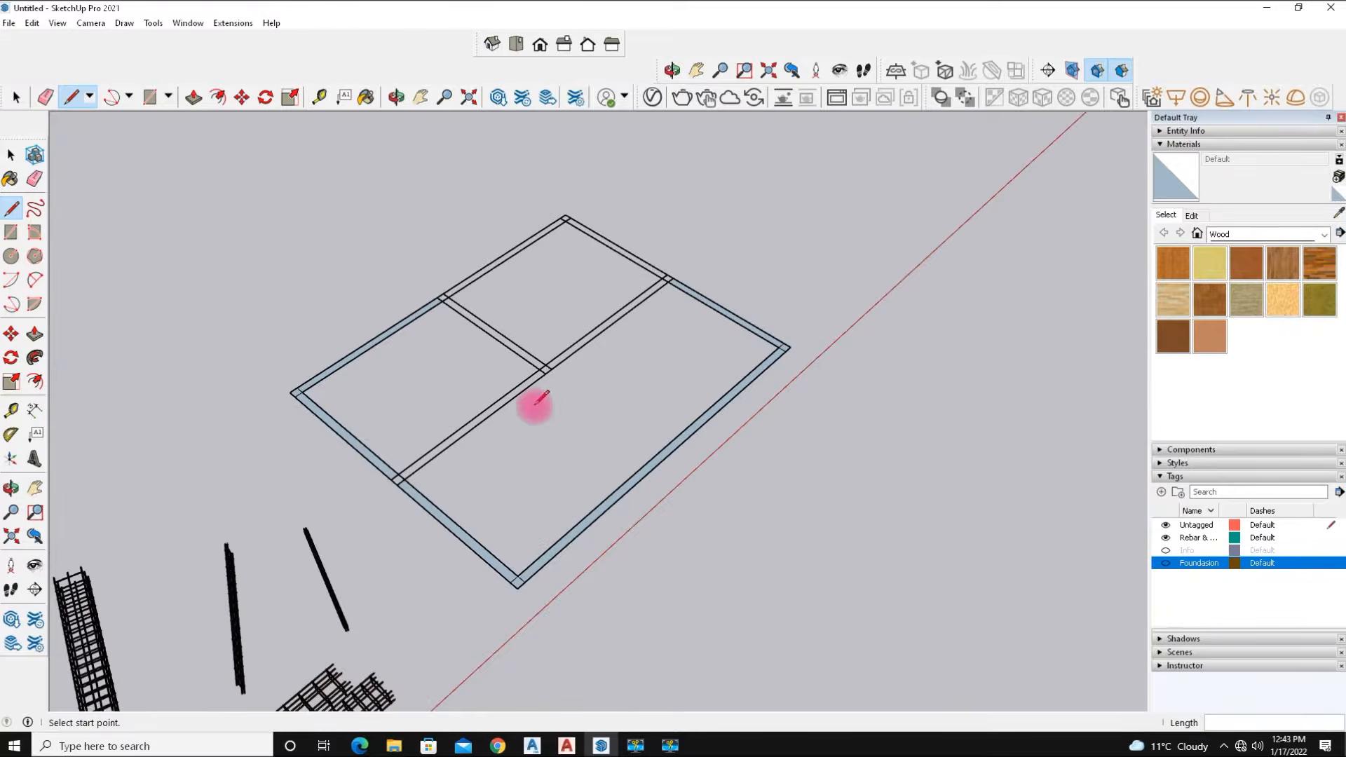
scroll(442, 451, "up", 5)
scroll(507, 454, "down", 3)
middle_click_drag(507, 453, 393, 330)
scroll(397, 329, "up", 3)
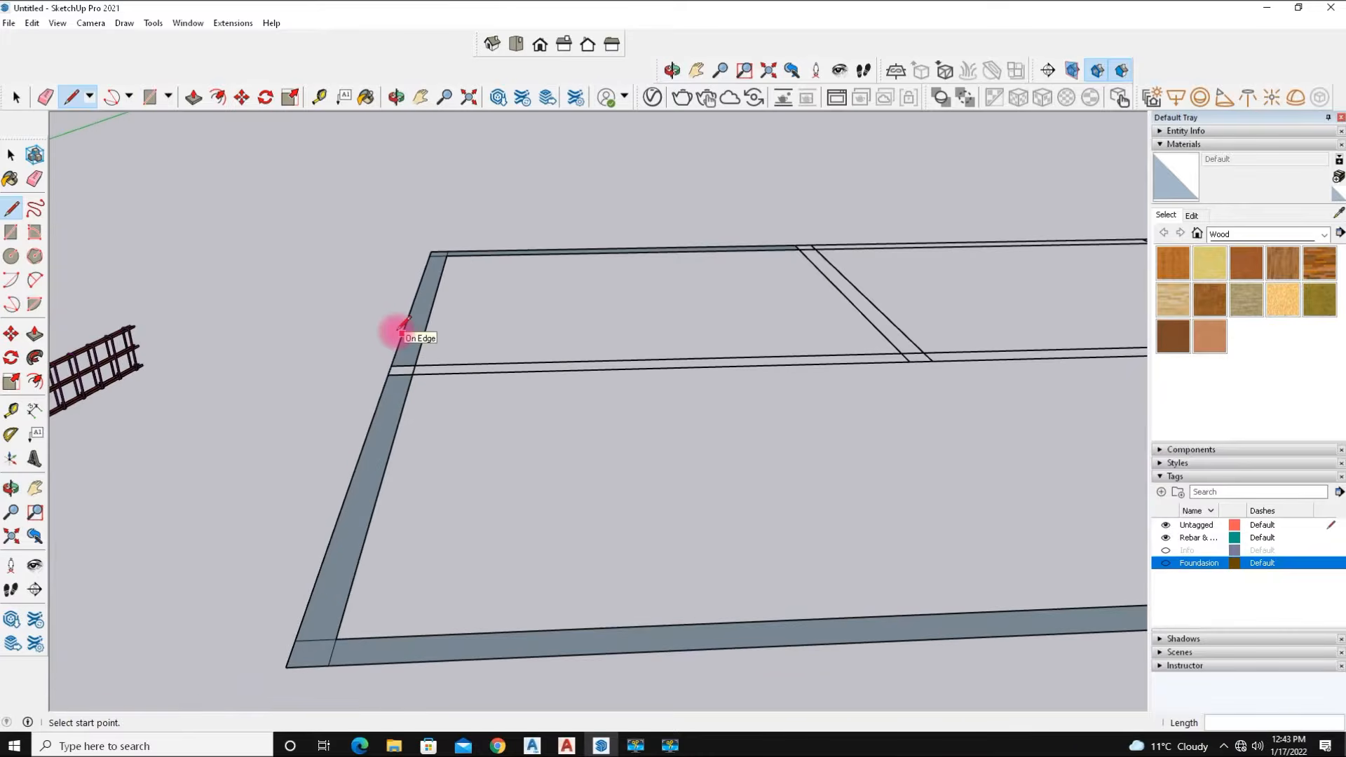
scroll(398, 328, "down", 1)
middle_click_drag(466, 451, 448, 484)
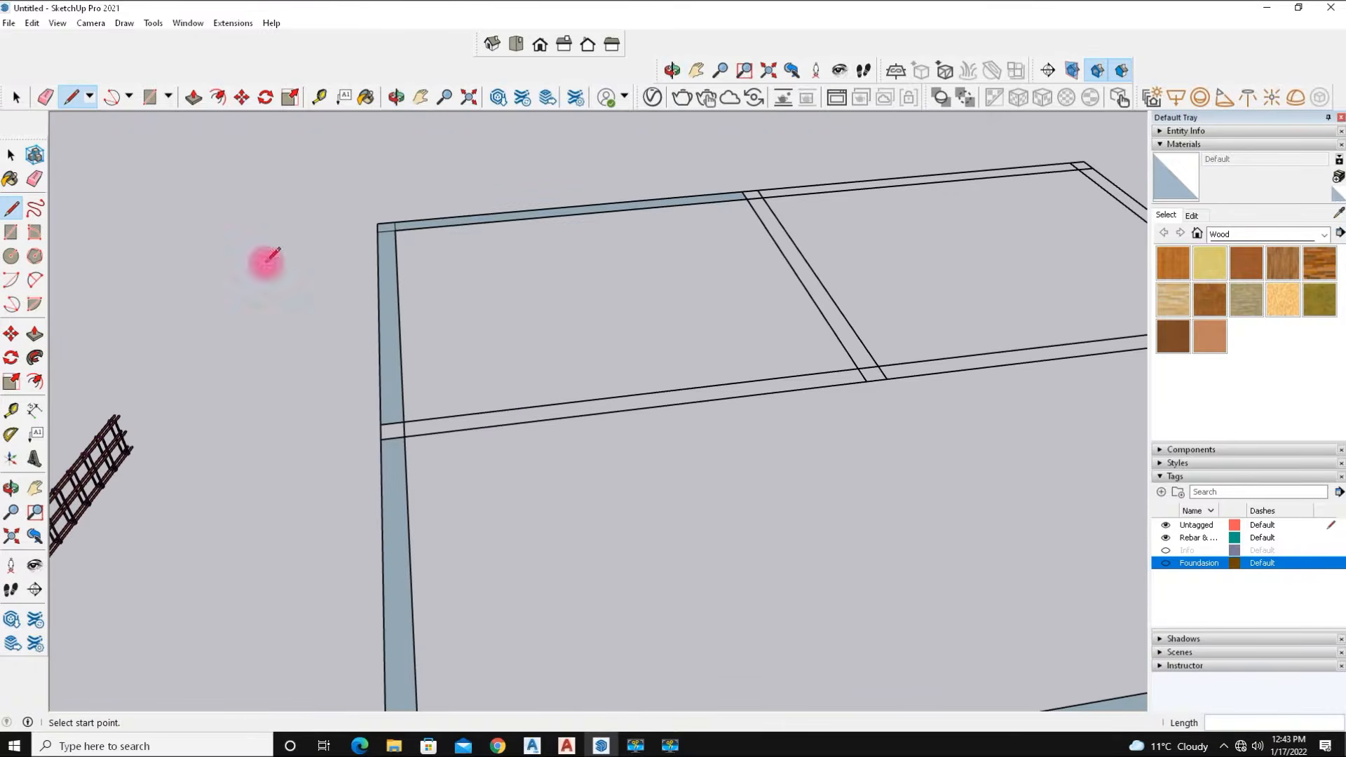
Delete the shaded faces on the left, top and bottom foundation strips.
left_click(16, 98)
left_click(392, 314)
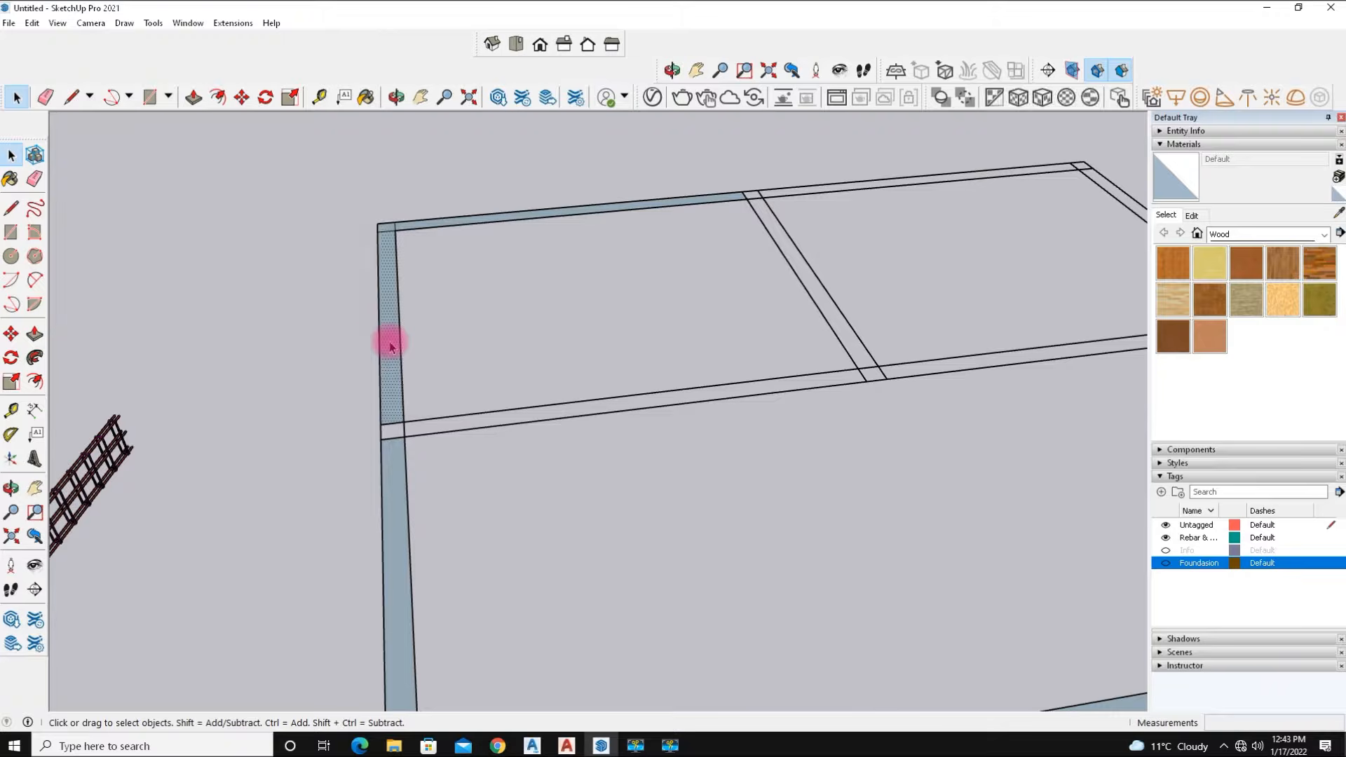
key("Delete")
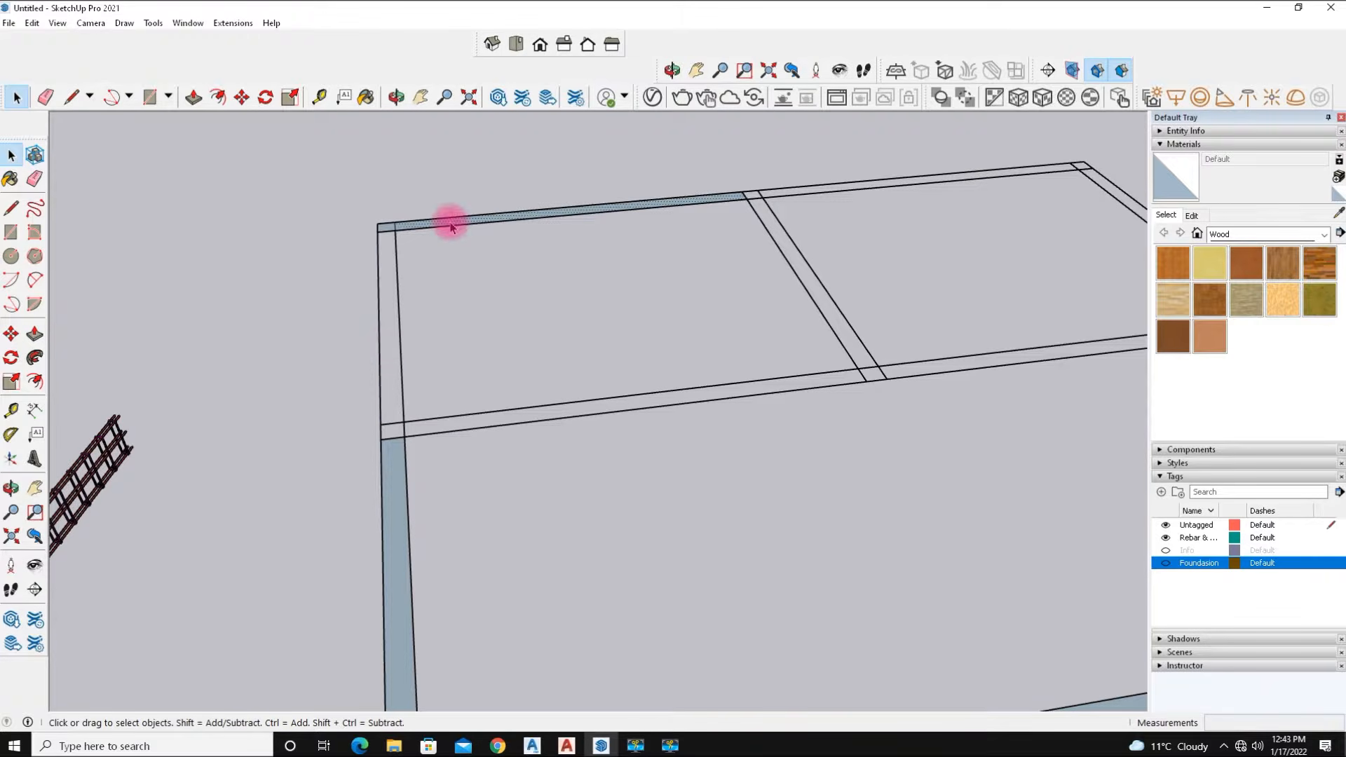
key("Delete")
scroll(418, 325, "down", 5)
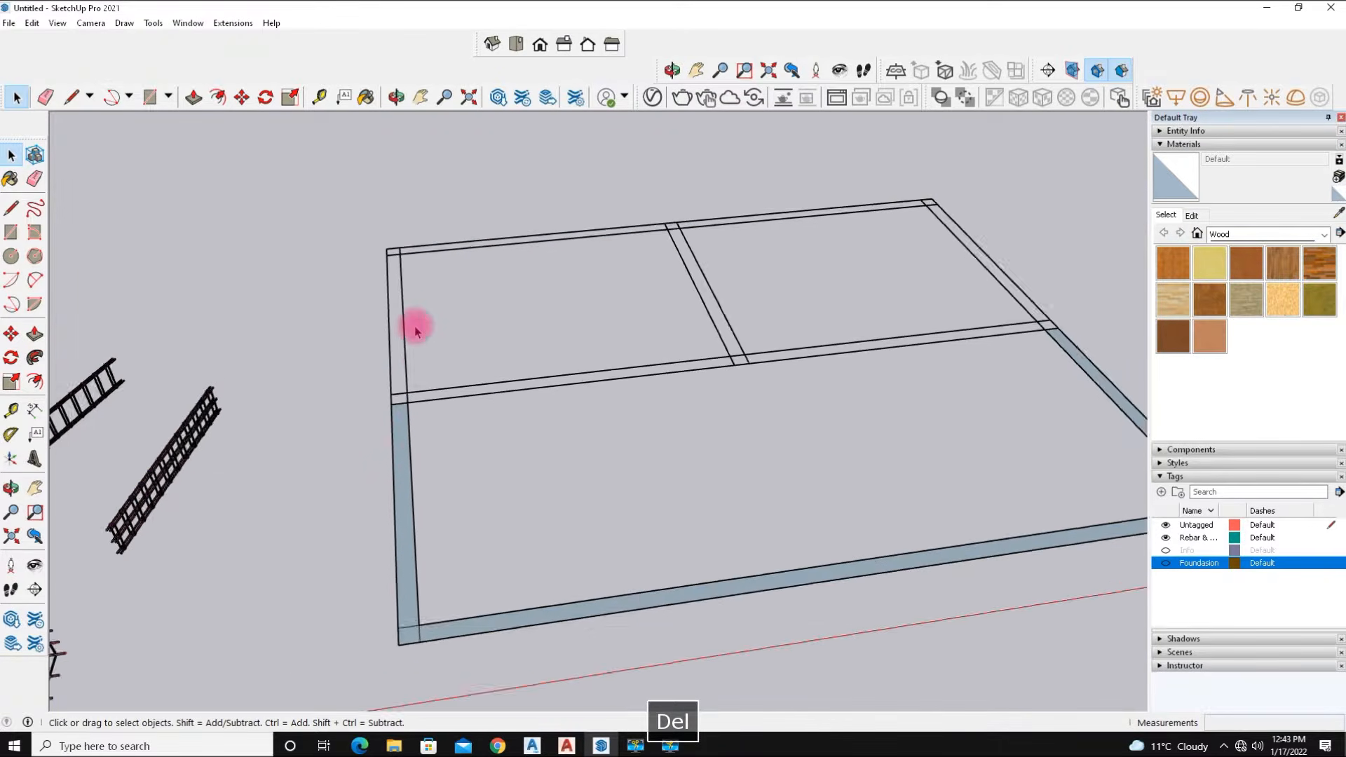
key("Delete")
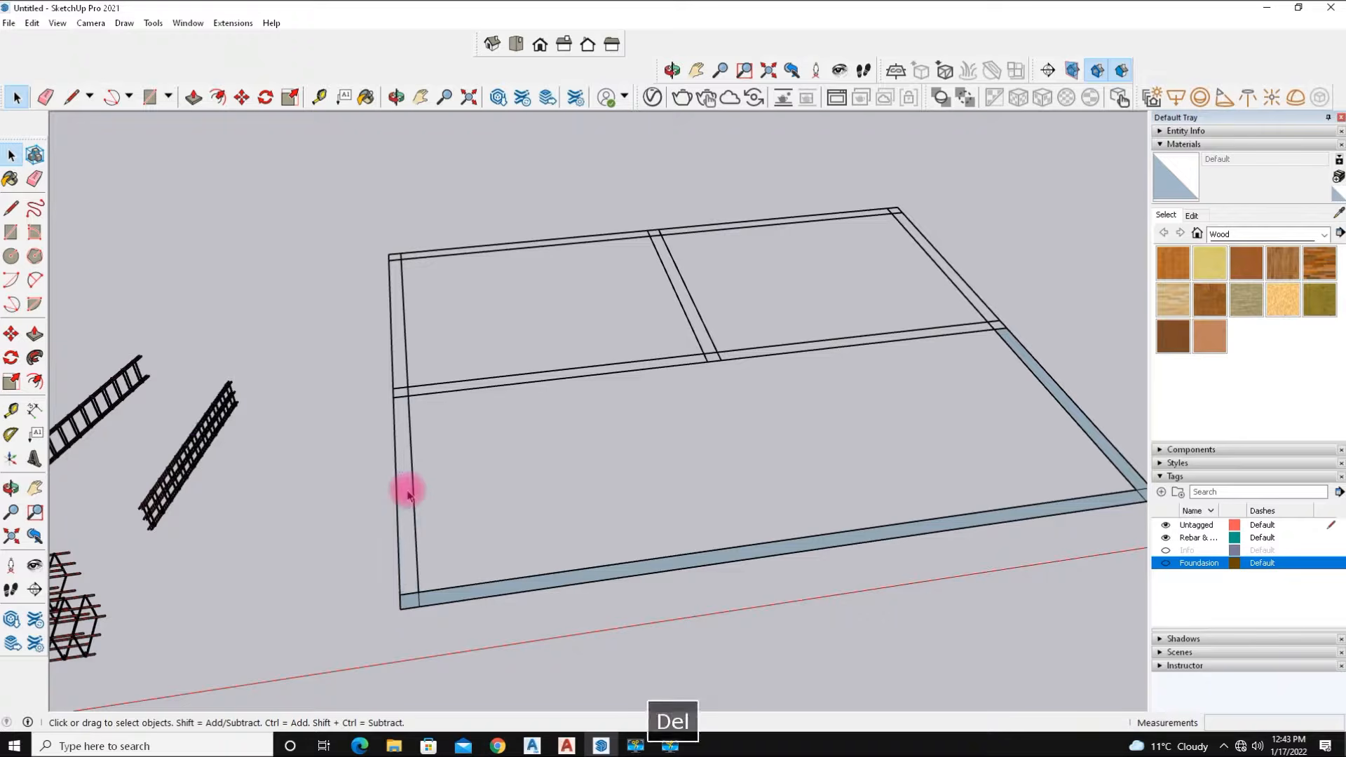
key("Delete")
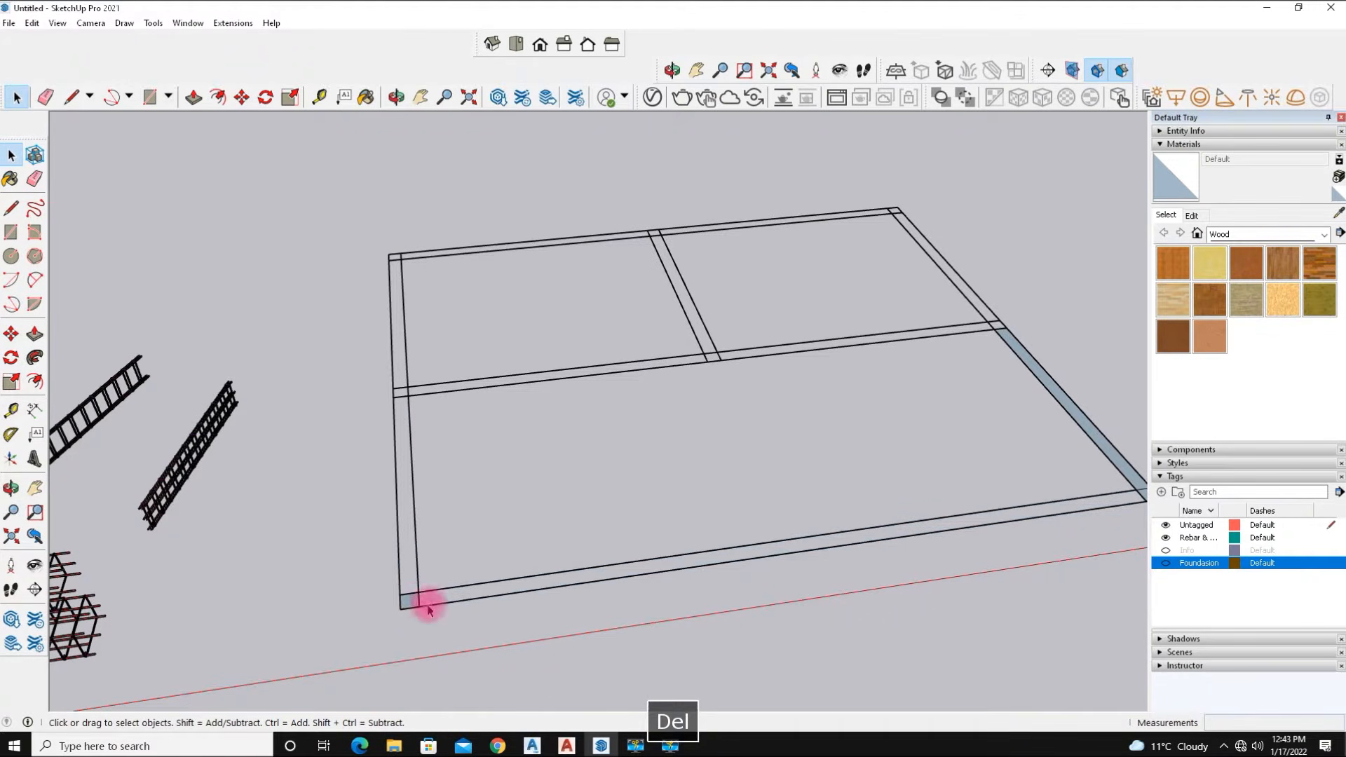
Delete the remaining shaded face on the right foundation strip.
scroll(634, 384, "down", 3)
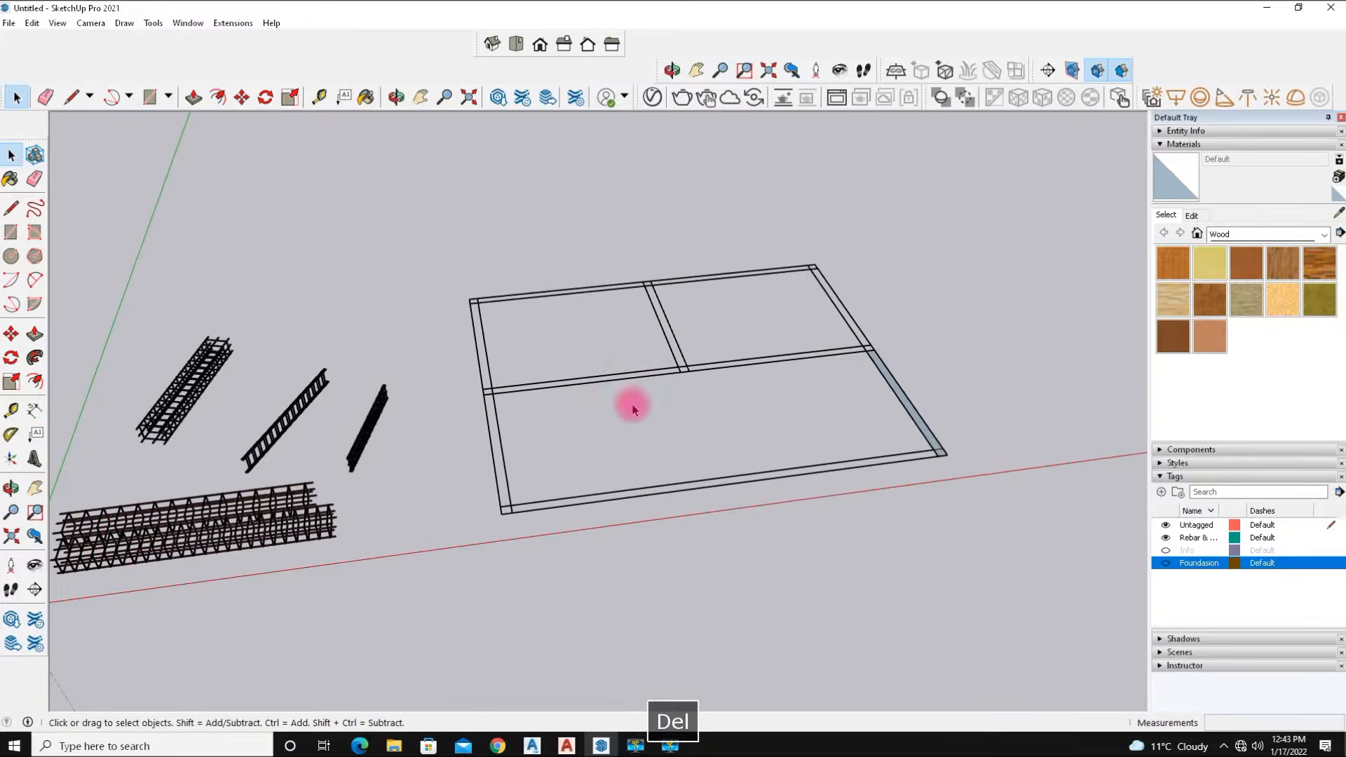
scroll(980, 436, "up", 2)
scroll(980, 437, "up", 4)
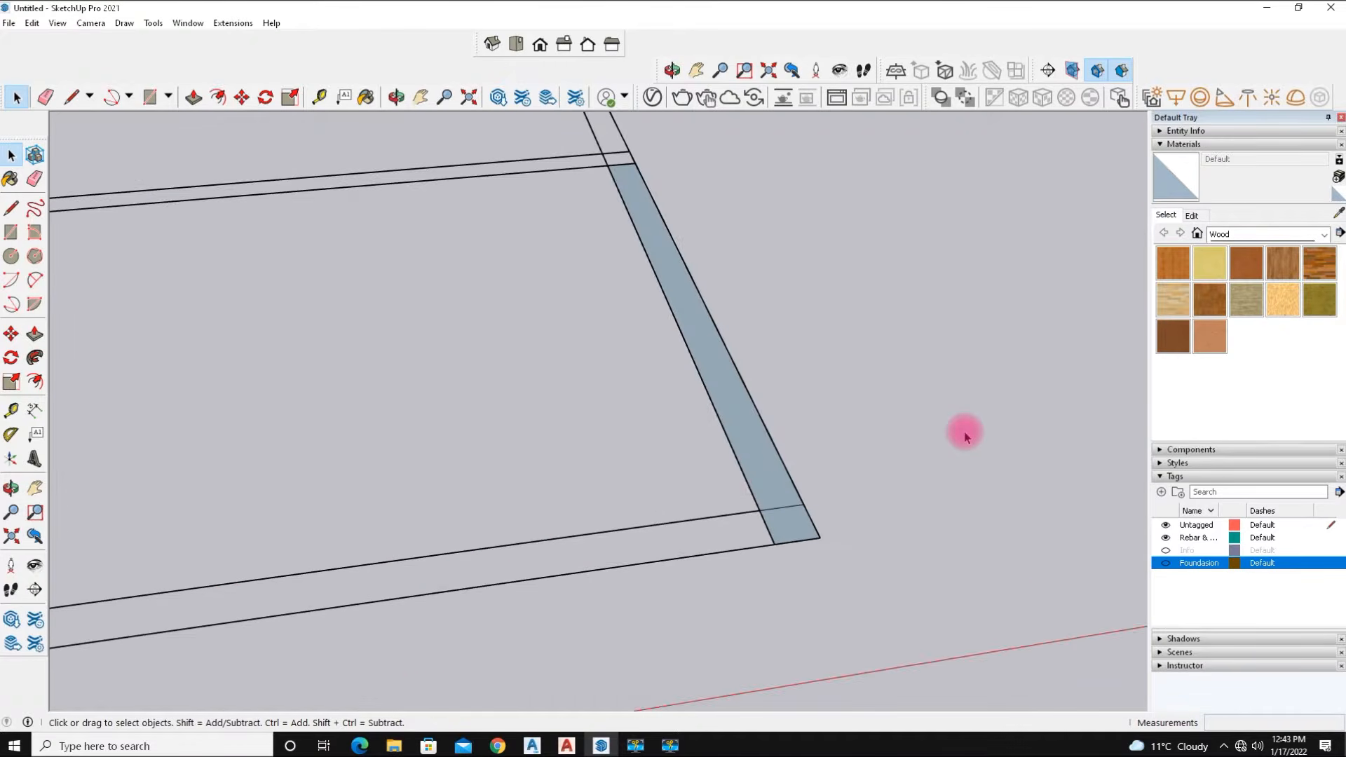
left_click(752, 477)
key("Delete")
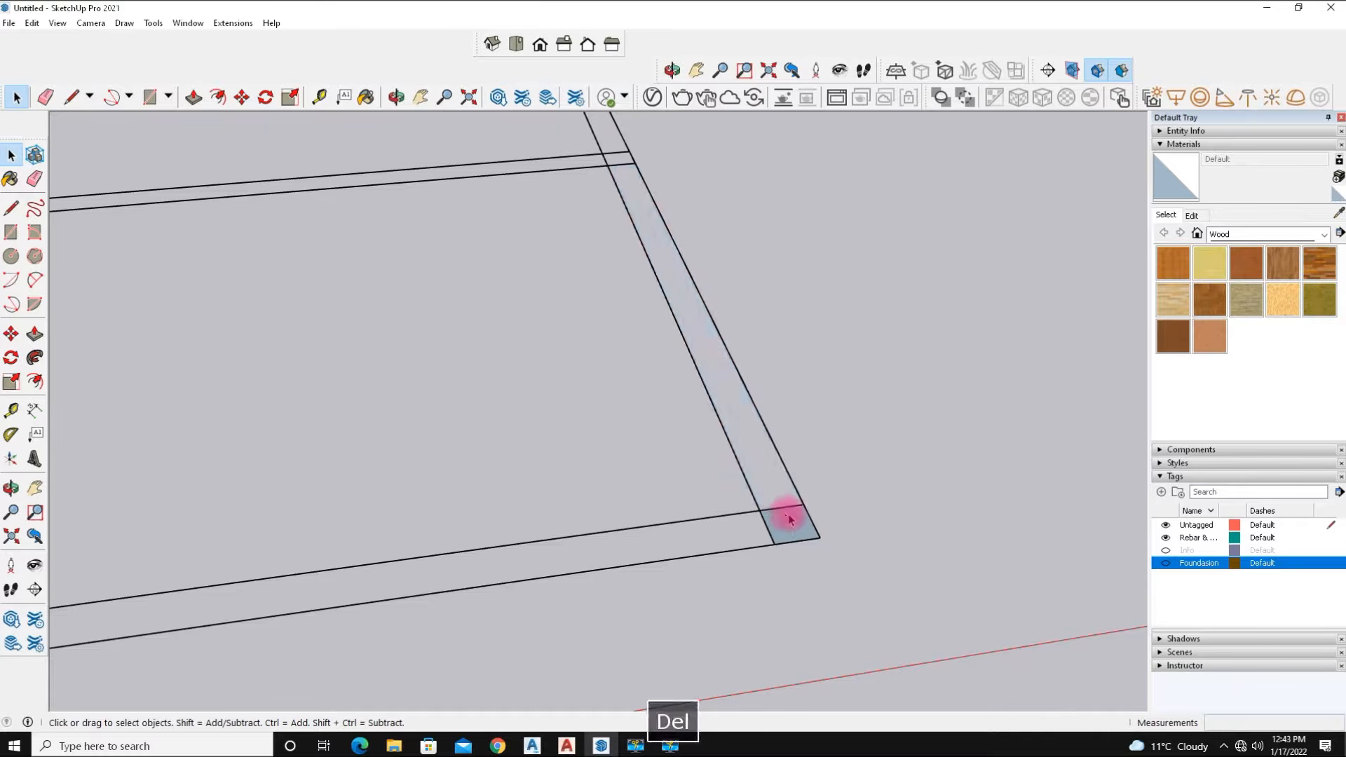
key("Delete")
Review the foundation layout outline from several angles.
scroll(821, 451, "down", 6)
middle_click_drag(820, 450, 348, 414)
scroll(347, 410, "up", 5)
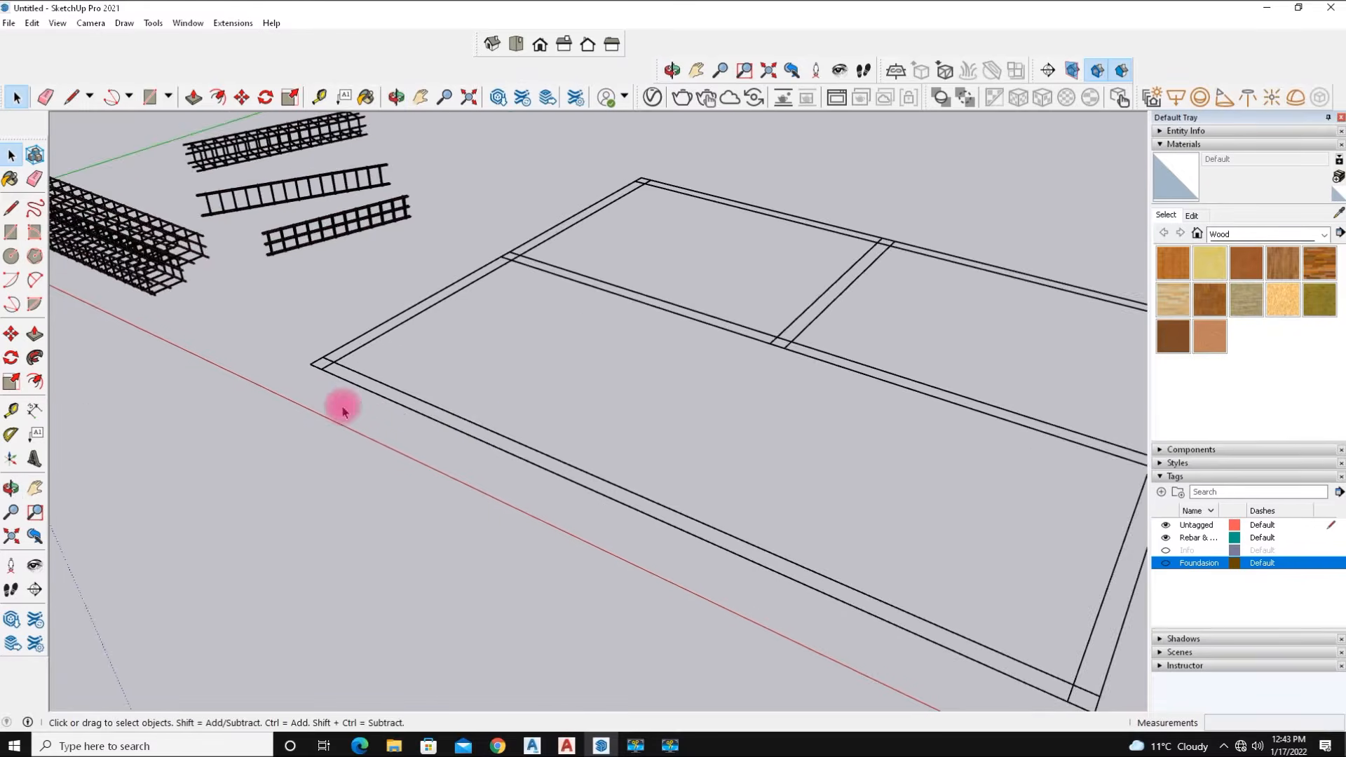
scroll(355, 408, "down", 3)
middle_click_drag(411, 381, 516, 322)
scroll(863, 393, "up", 5)
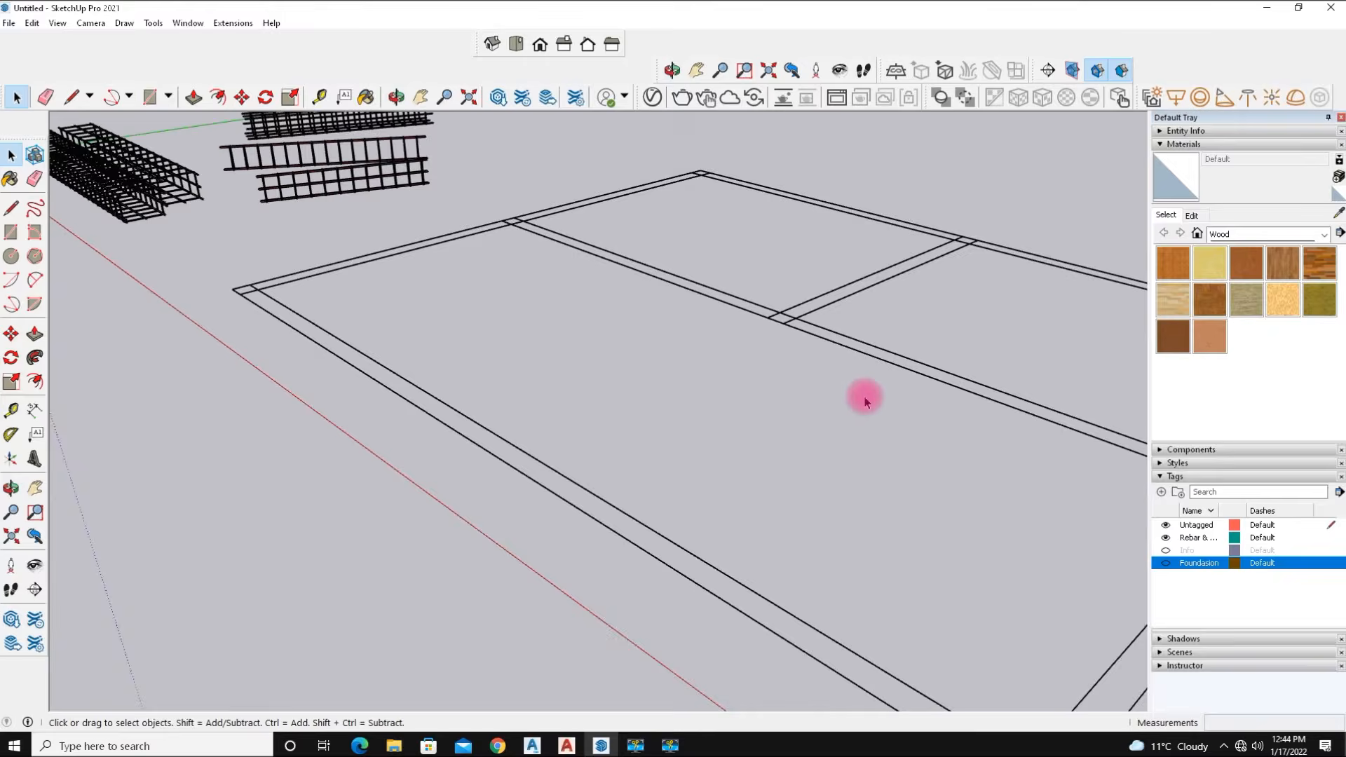
scroll(865, 397, "down", 5)
middle_click_drag(805, 424, 877, 477)
scroll(772, 327, "up", 3)
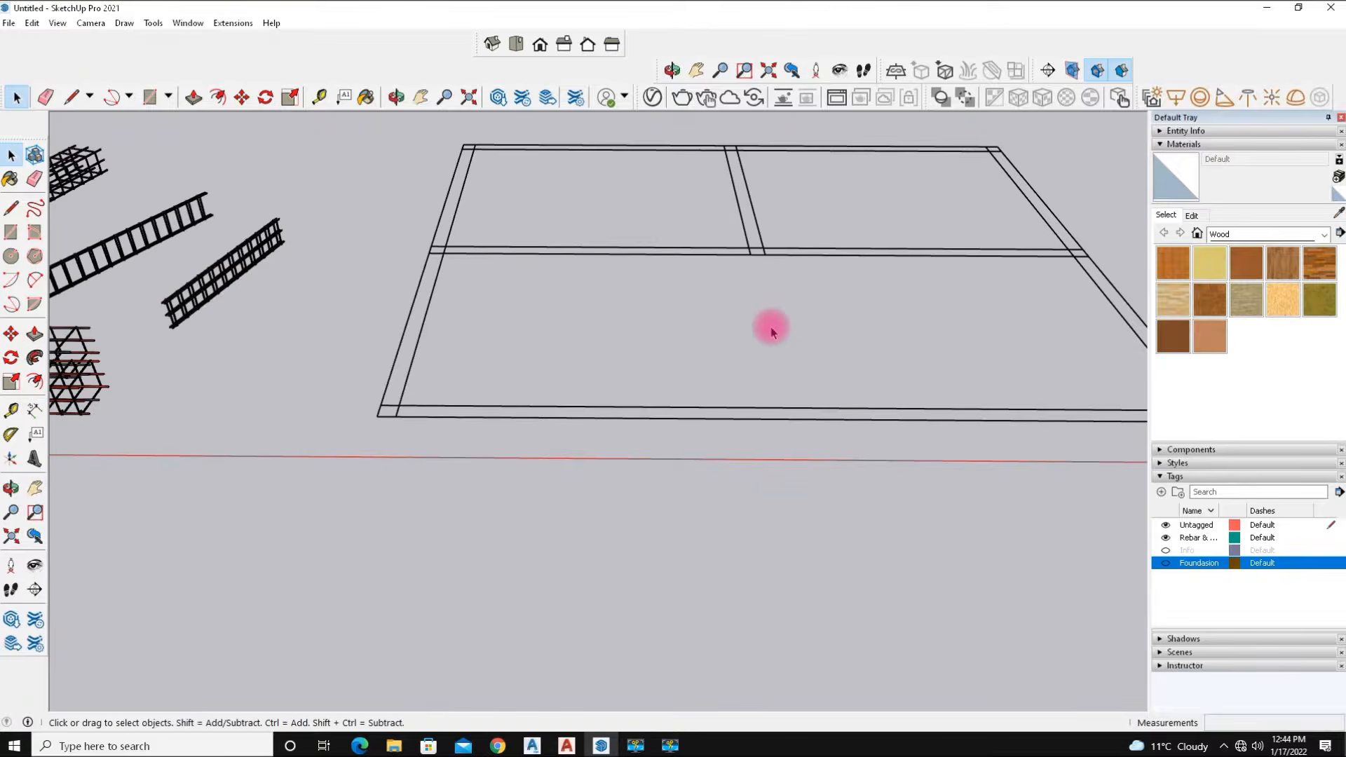
scroll(782, 347, "up", 3)
middle_click_drag(781, 344, 670, 384)
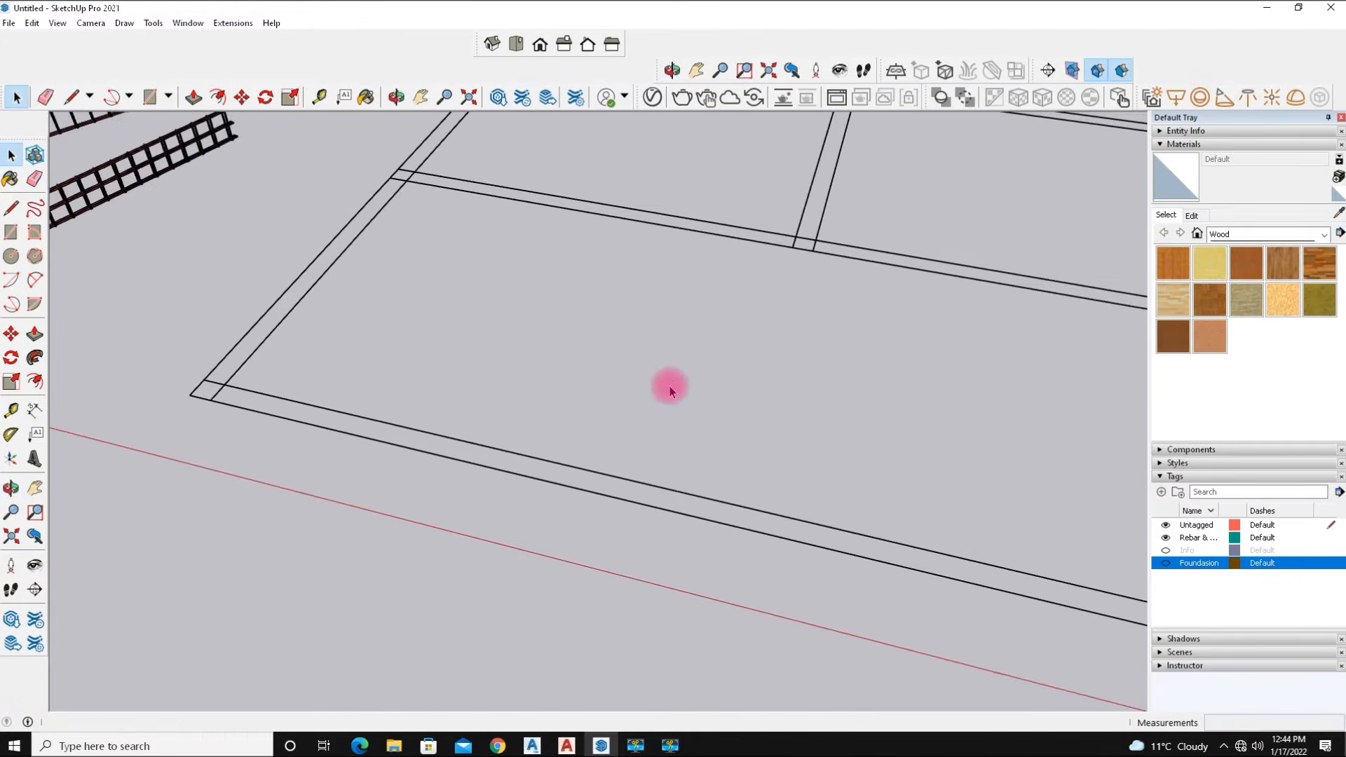
left_click(11, 208)
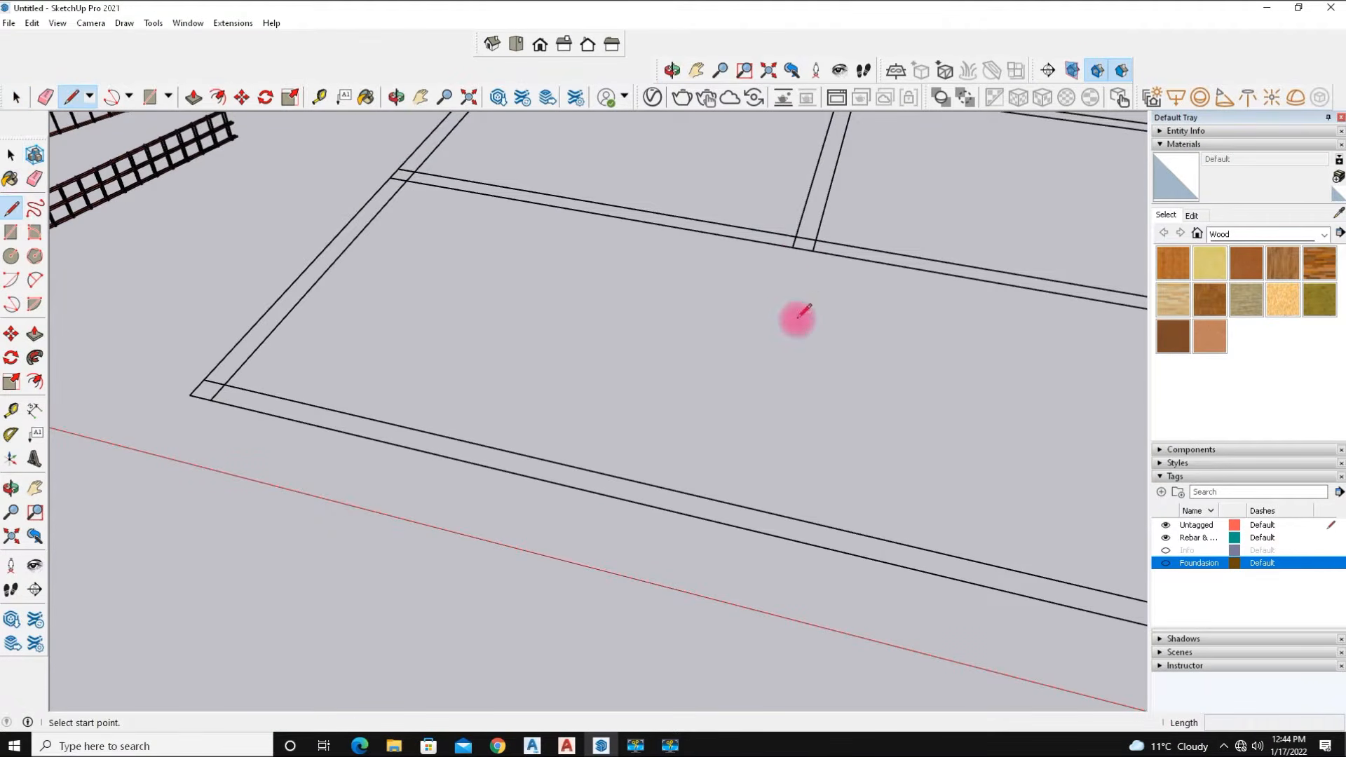
scroll(804, 250, "up", 2)
left_click(800, 256)
scroll(781, 316, "down", 2)
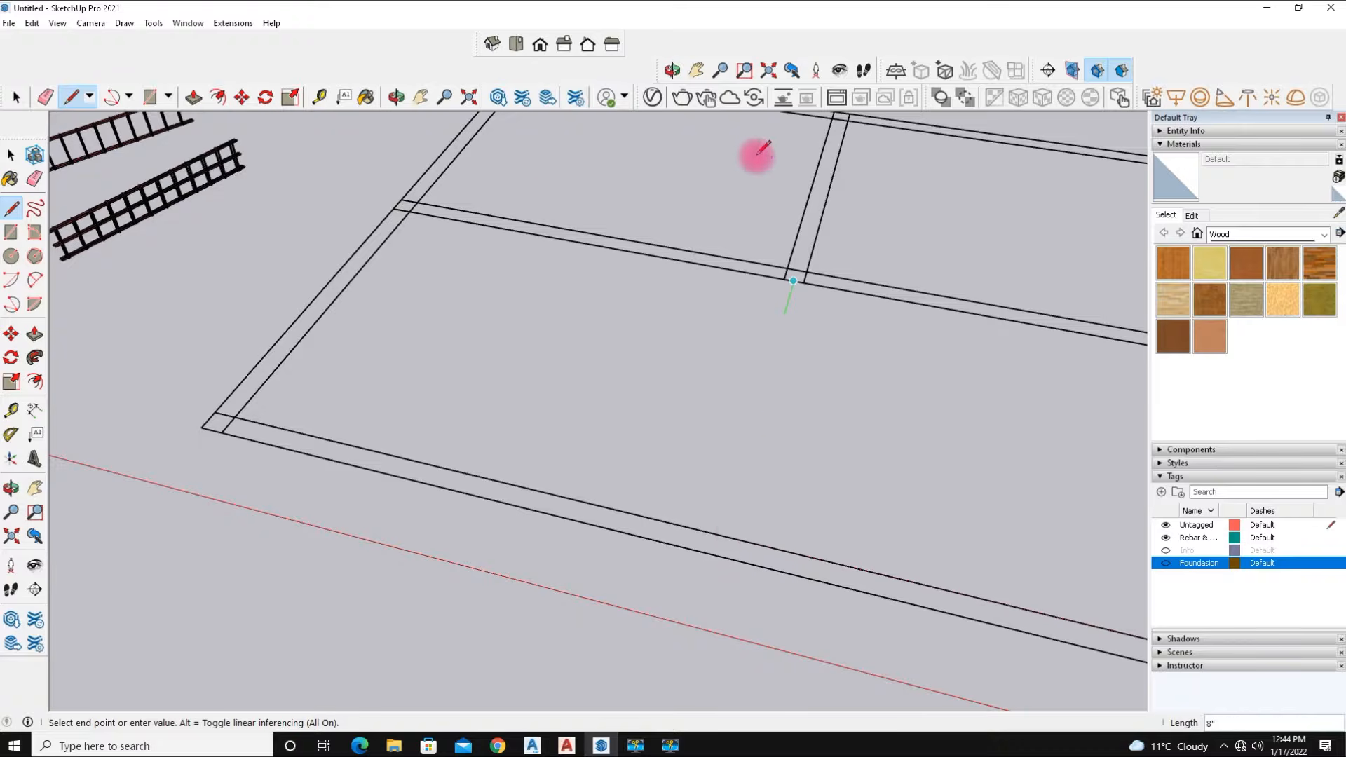
key("Escape")
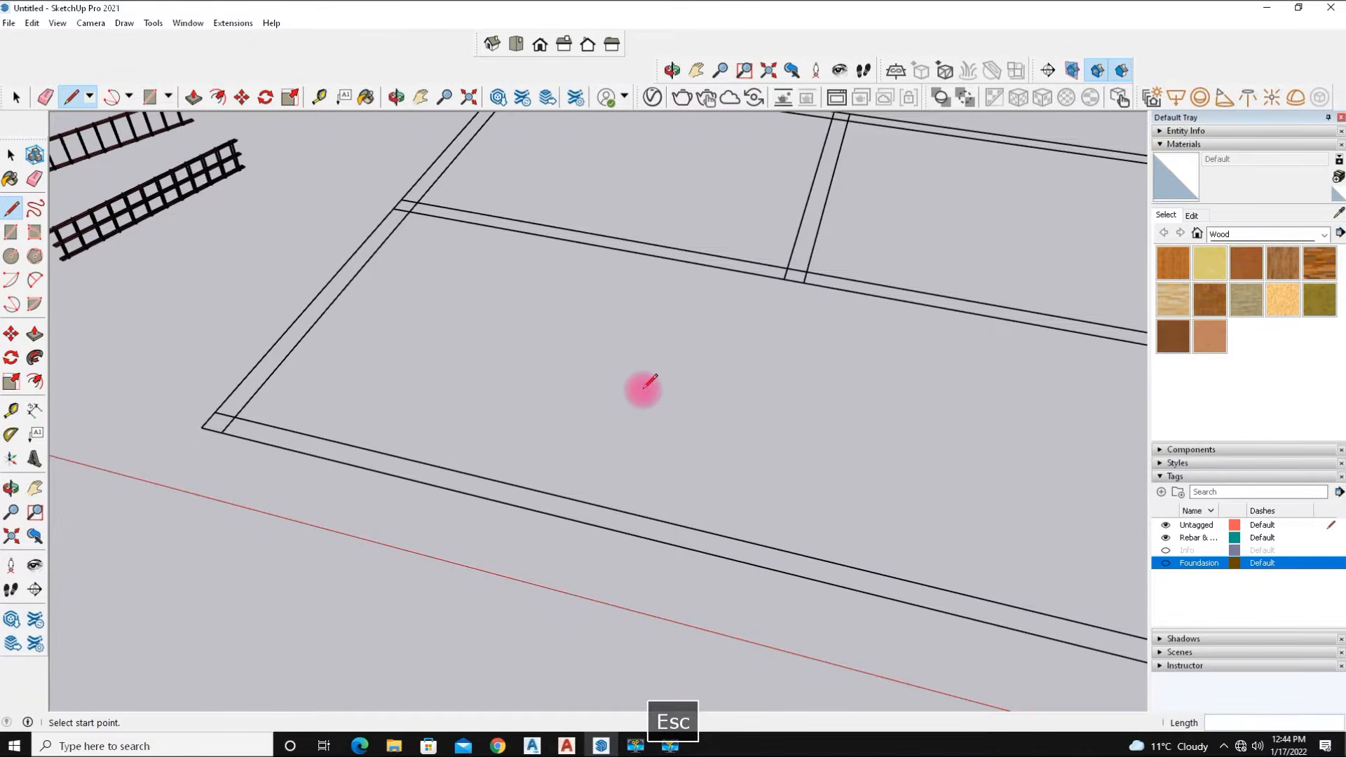
scroll(588, 372, "down", 4)
middle_click_drag(589, 372, 491, 361)
scroll(574, 264, "up", 2)
middle_click_drag(574, 264, 707, 330)
scroll(747, 365, "up", 2)
middle_click_drag(688, 438, 833, 422)
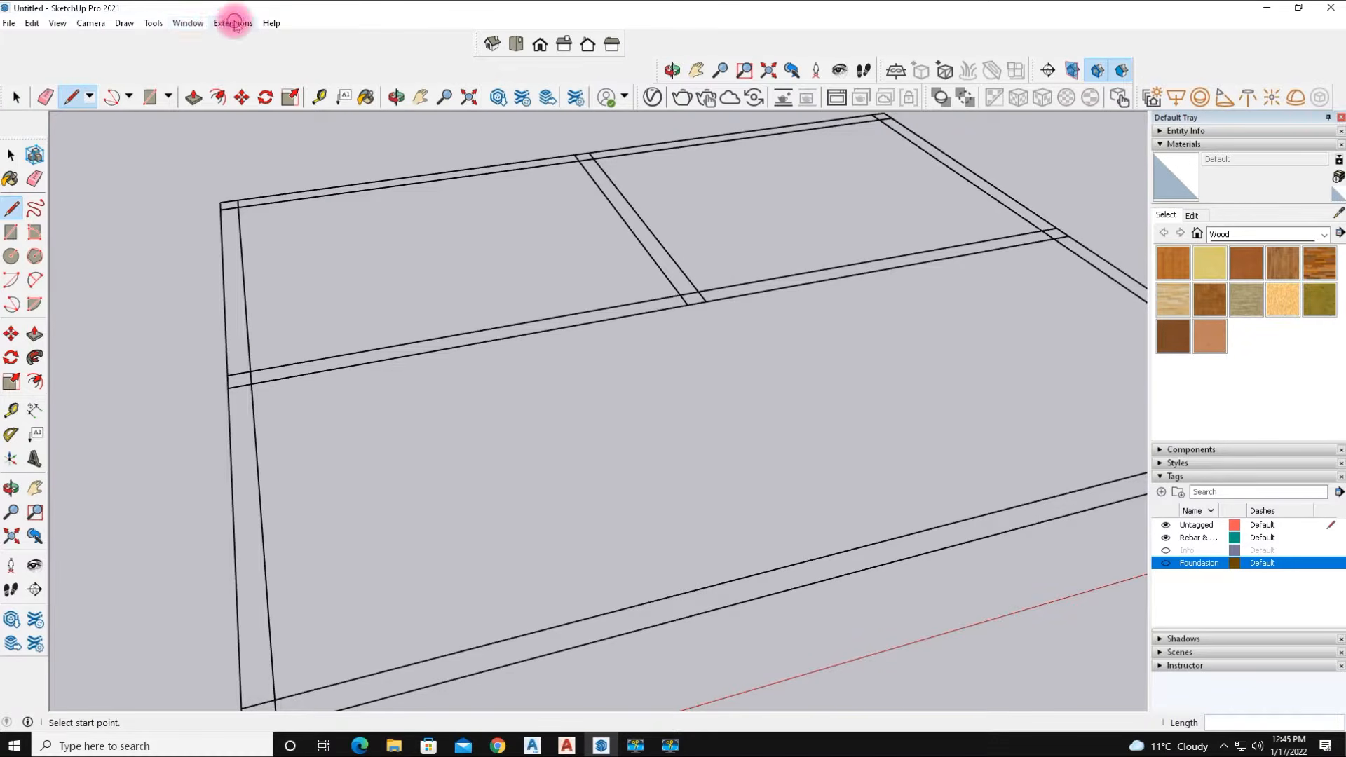
Open the Extension Warehouse window.
left_click(233, 23)
mouse_move(177, 26)
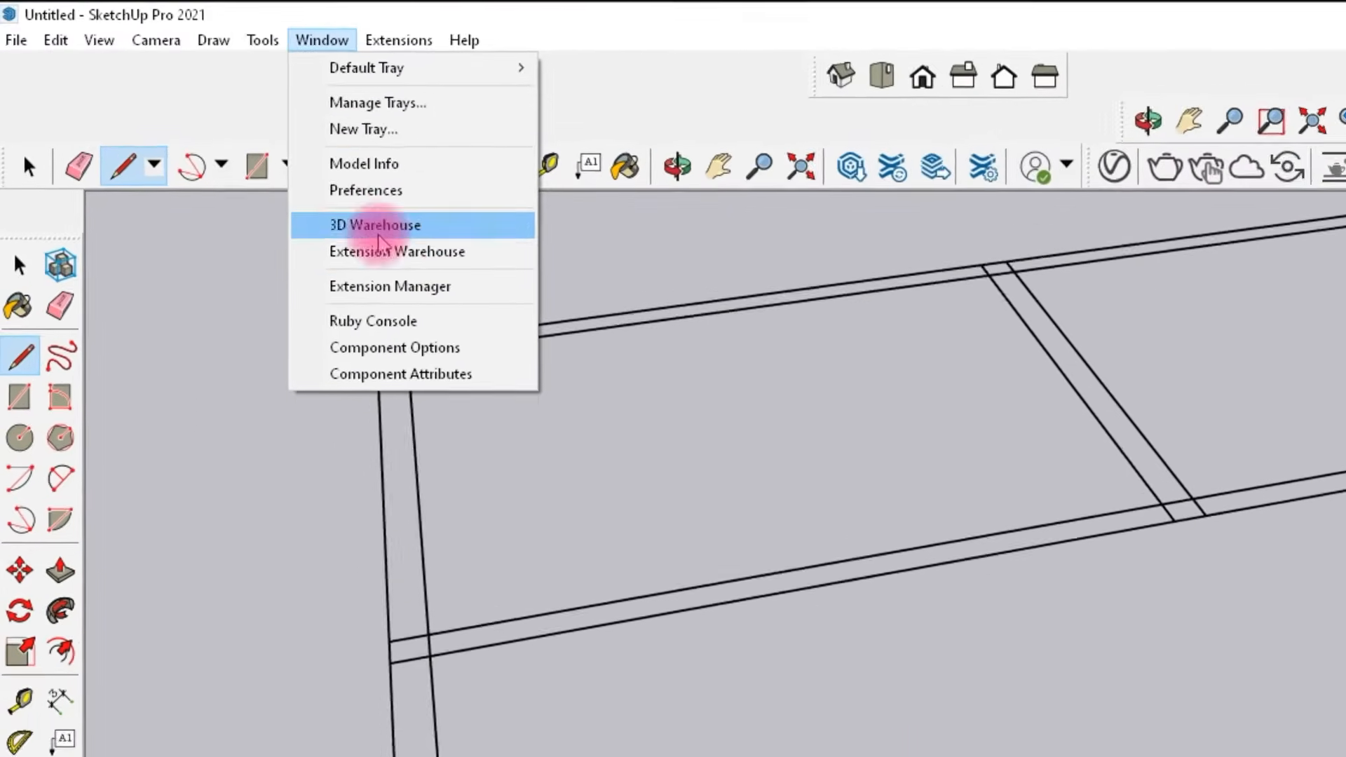
left_click(271, 180)
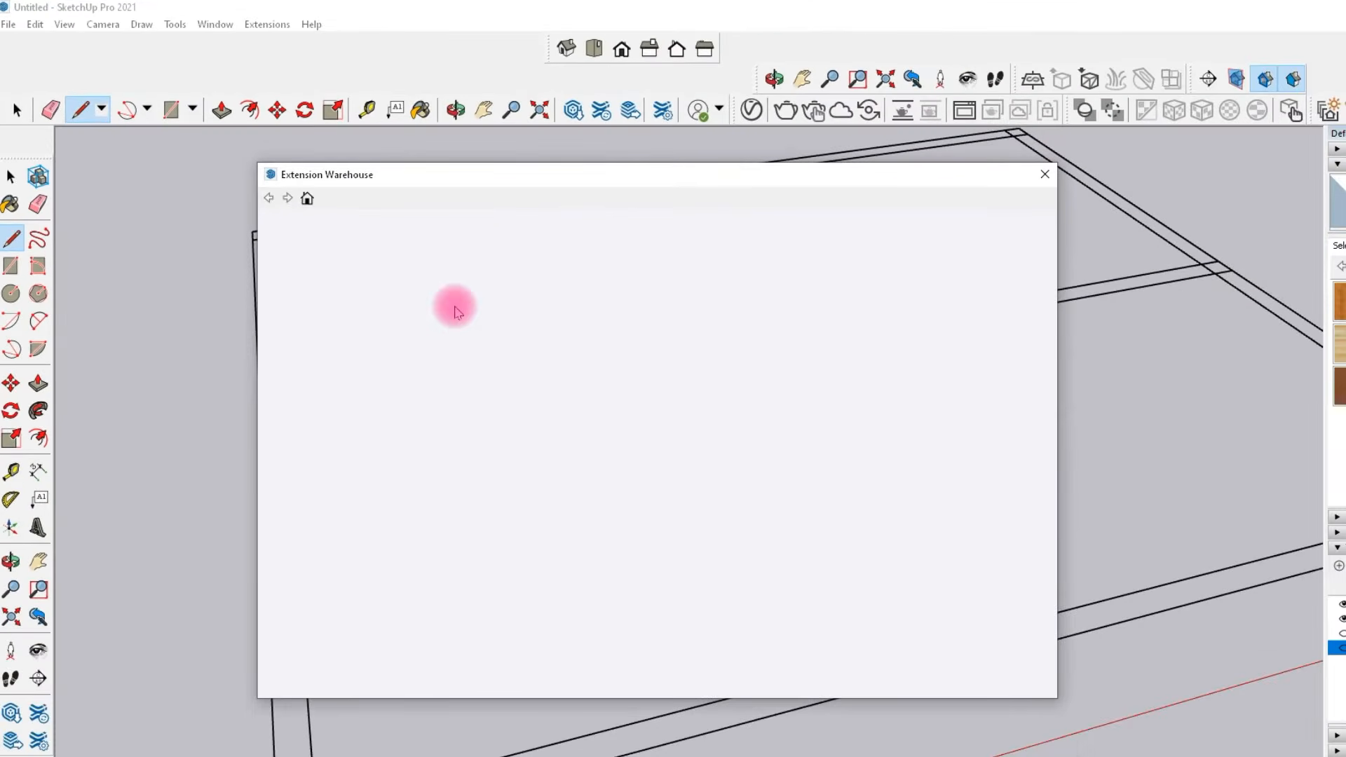
left_click_drag(514, 183, 397, 155)
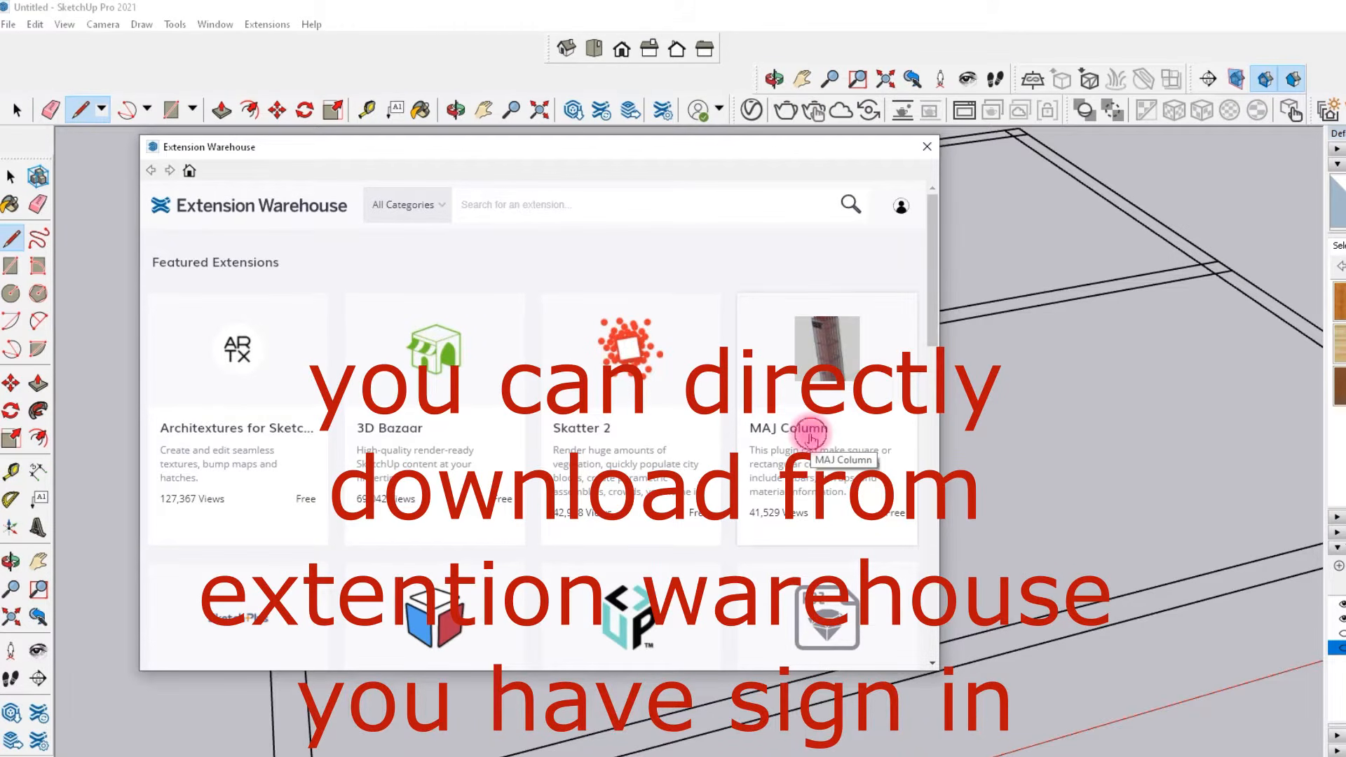
Browse the MAJ Column and MAJ Beam extension pages and their plugin descriptions, then close the Extension Warehouse.
left_click(568, 455)
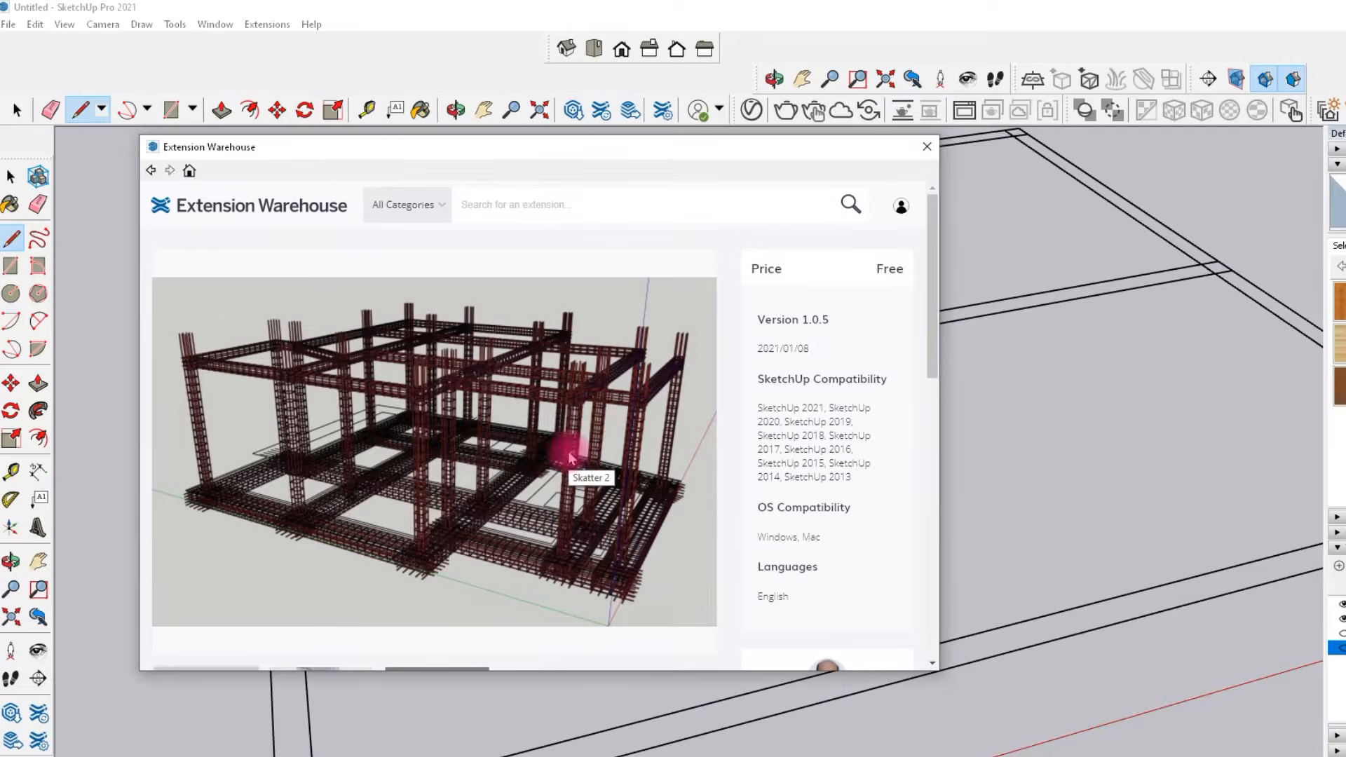
scroll(571, 436, "down", 10)
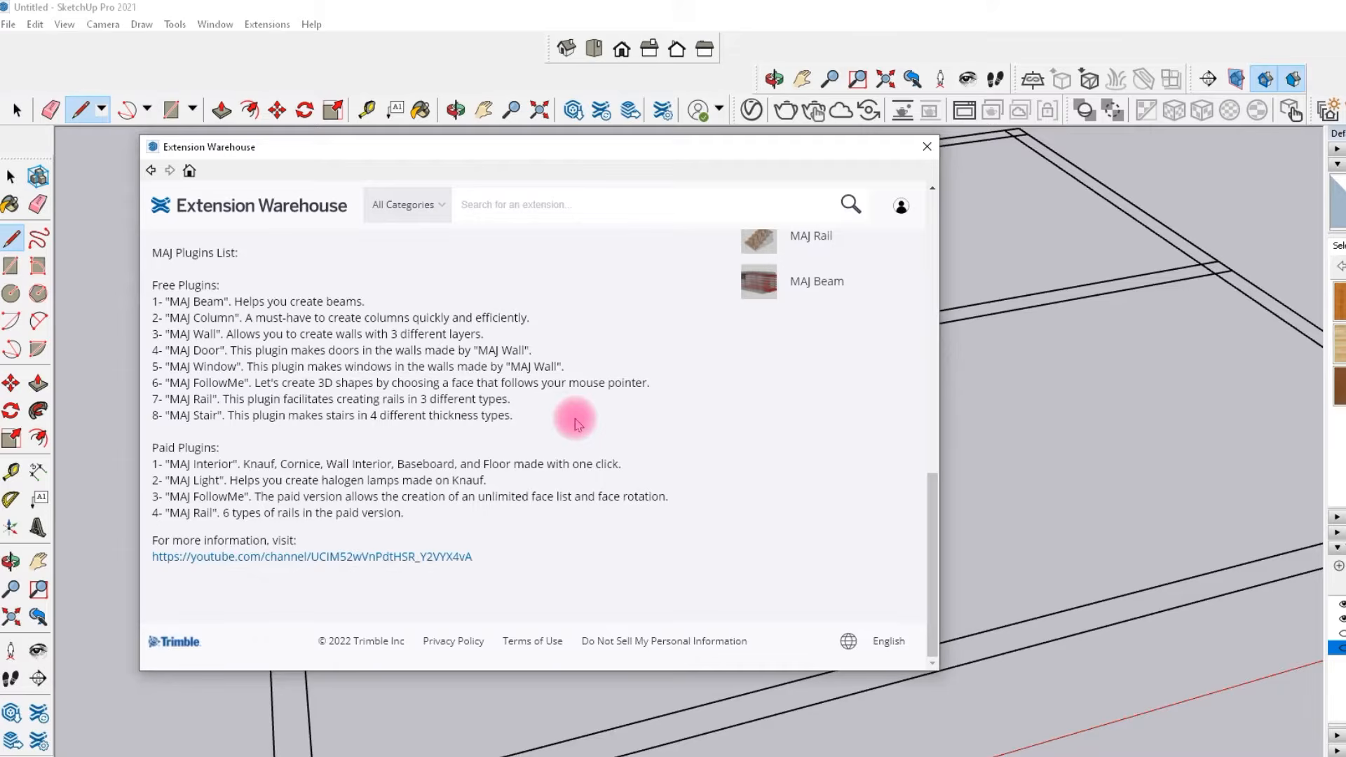
scroll(494, 522, "up", 10)
scroll(494, 522, "down", 6)
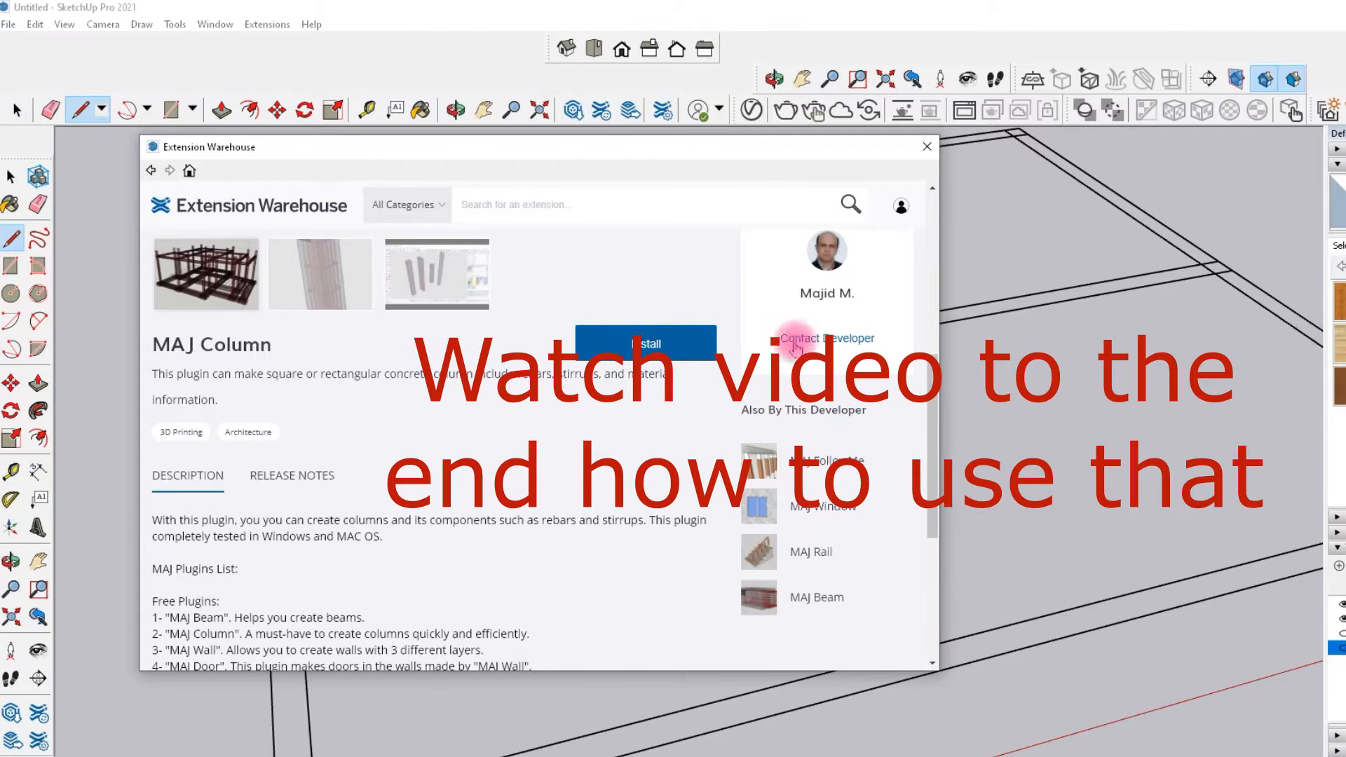
left_click(773, 607)
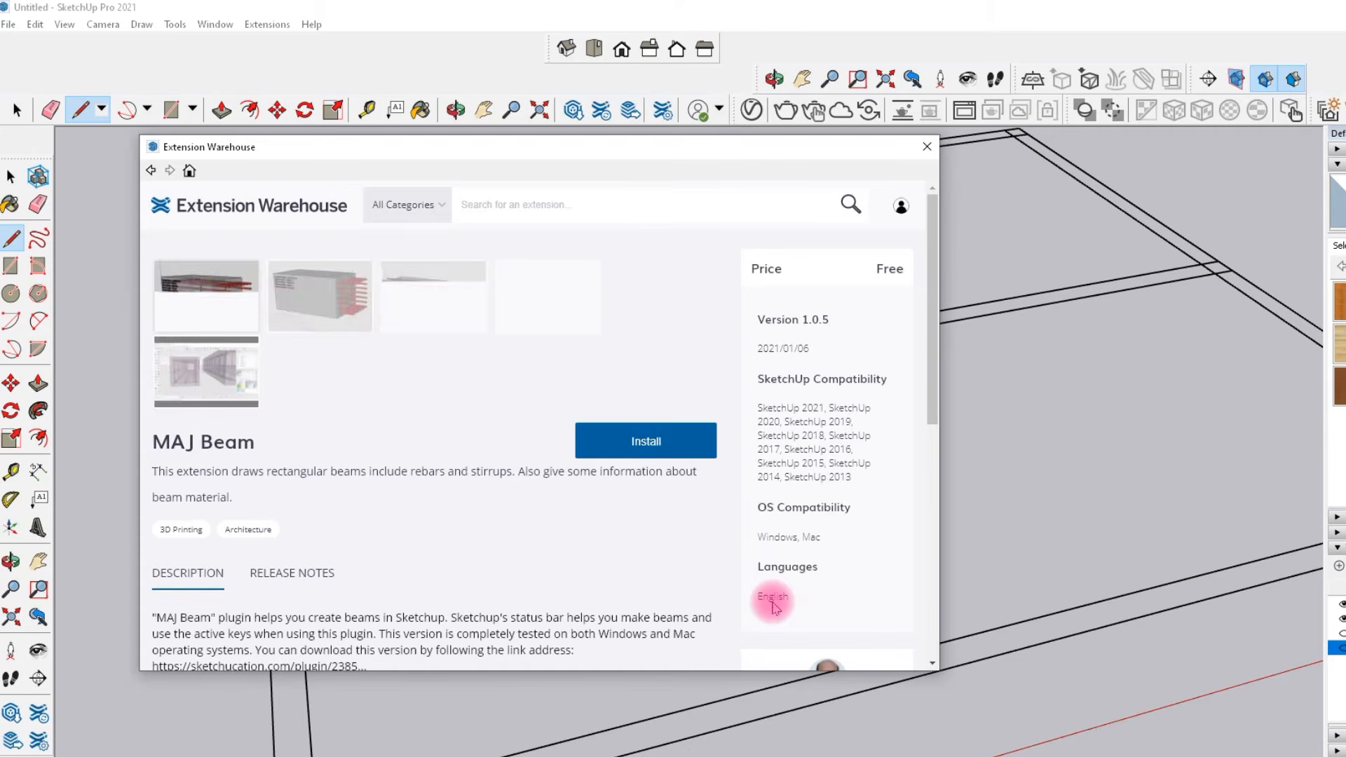
scroll(436, 438, "down", 10)
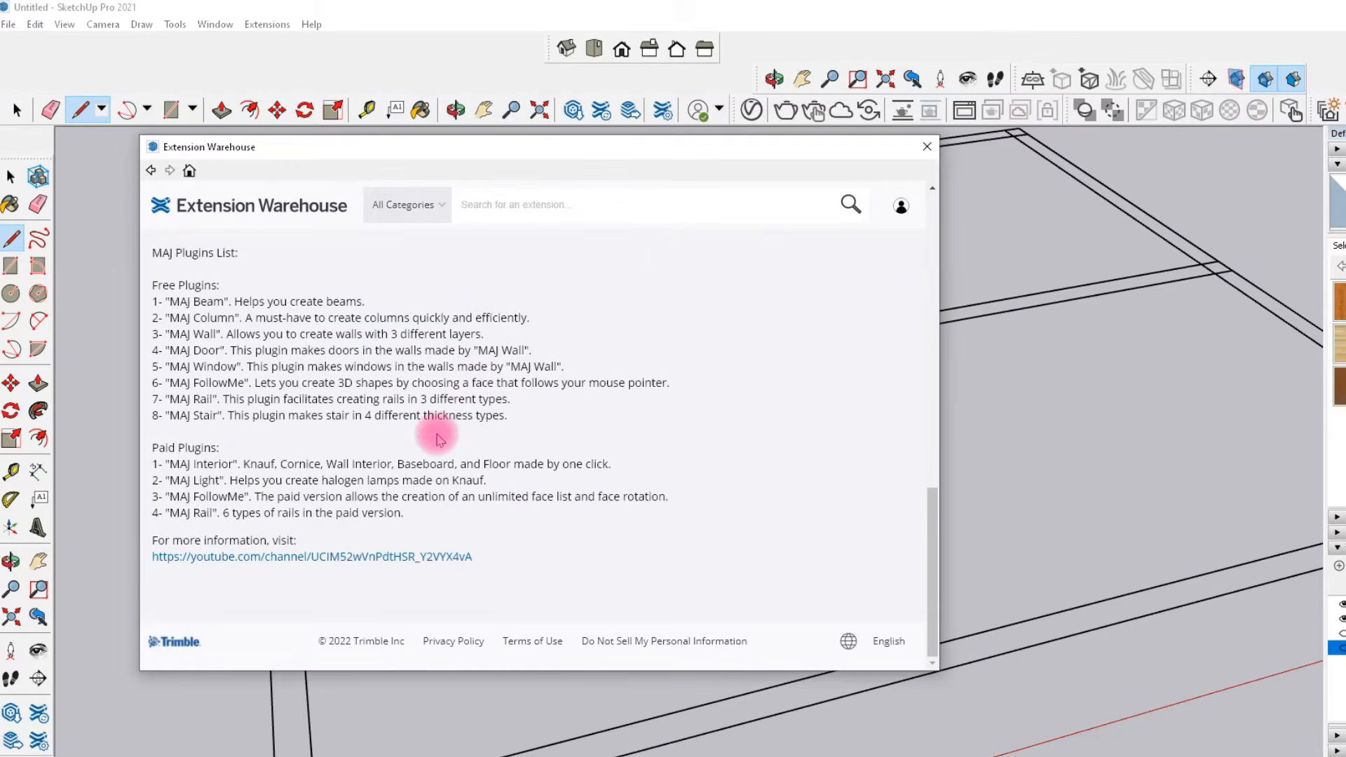
scroll(442, 445, "up", 10)
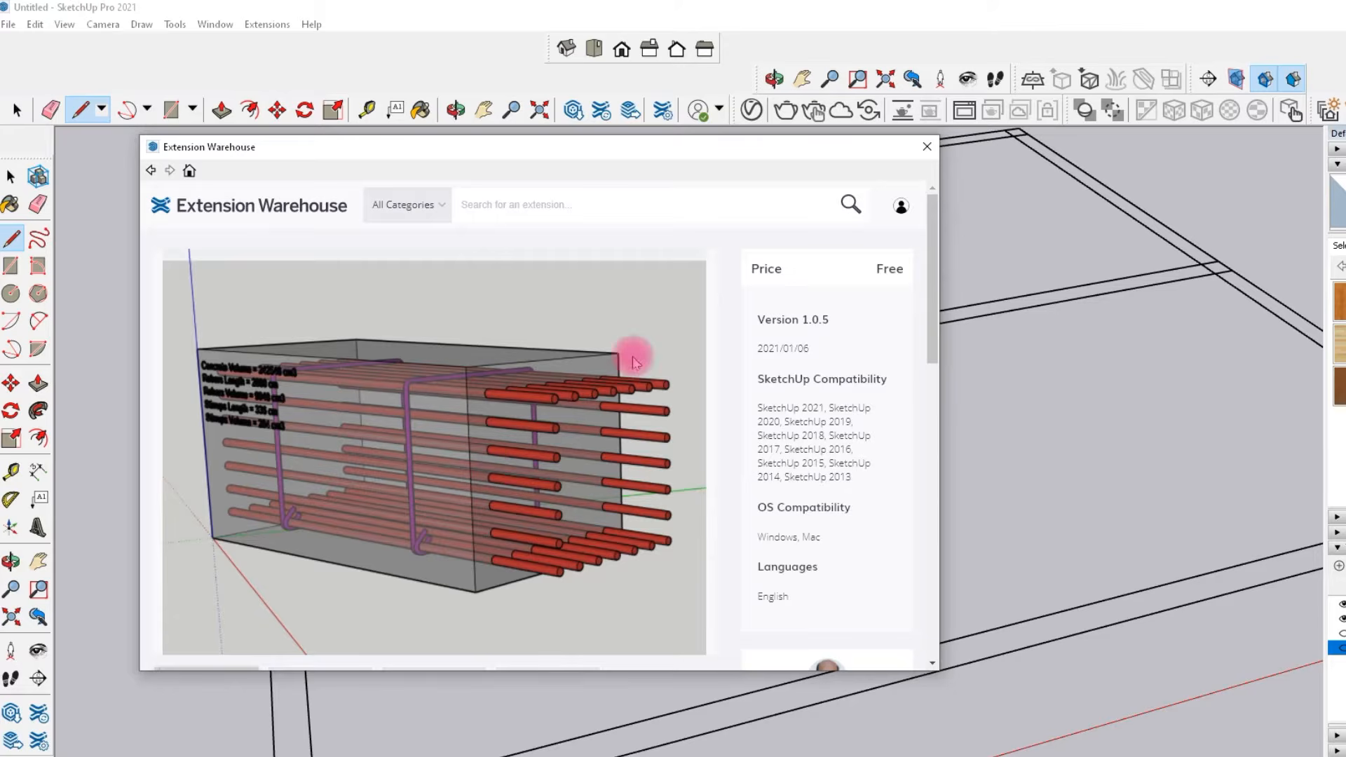
left_click(149, 172)
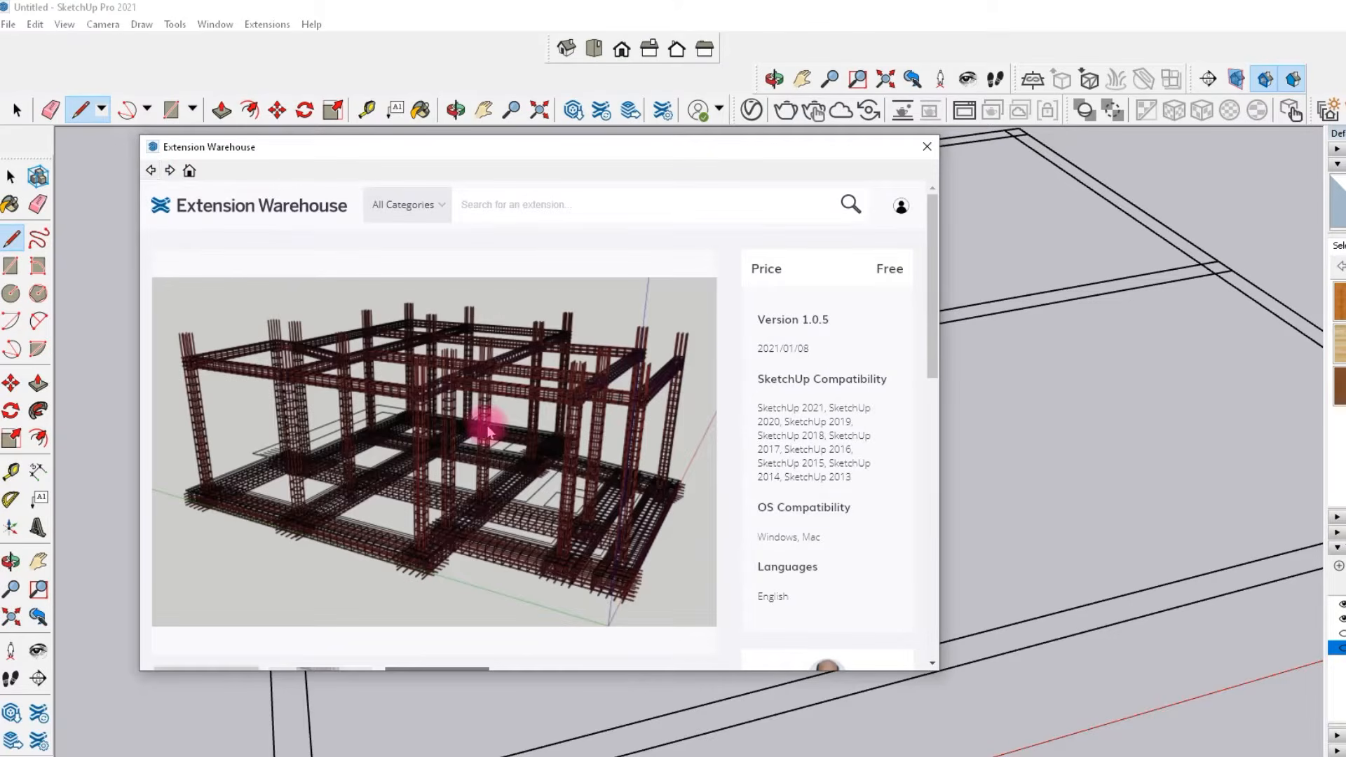
left_click(150, 172)
left_click(926, 149)
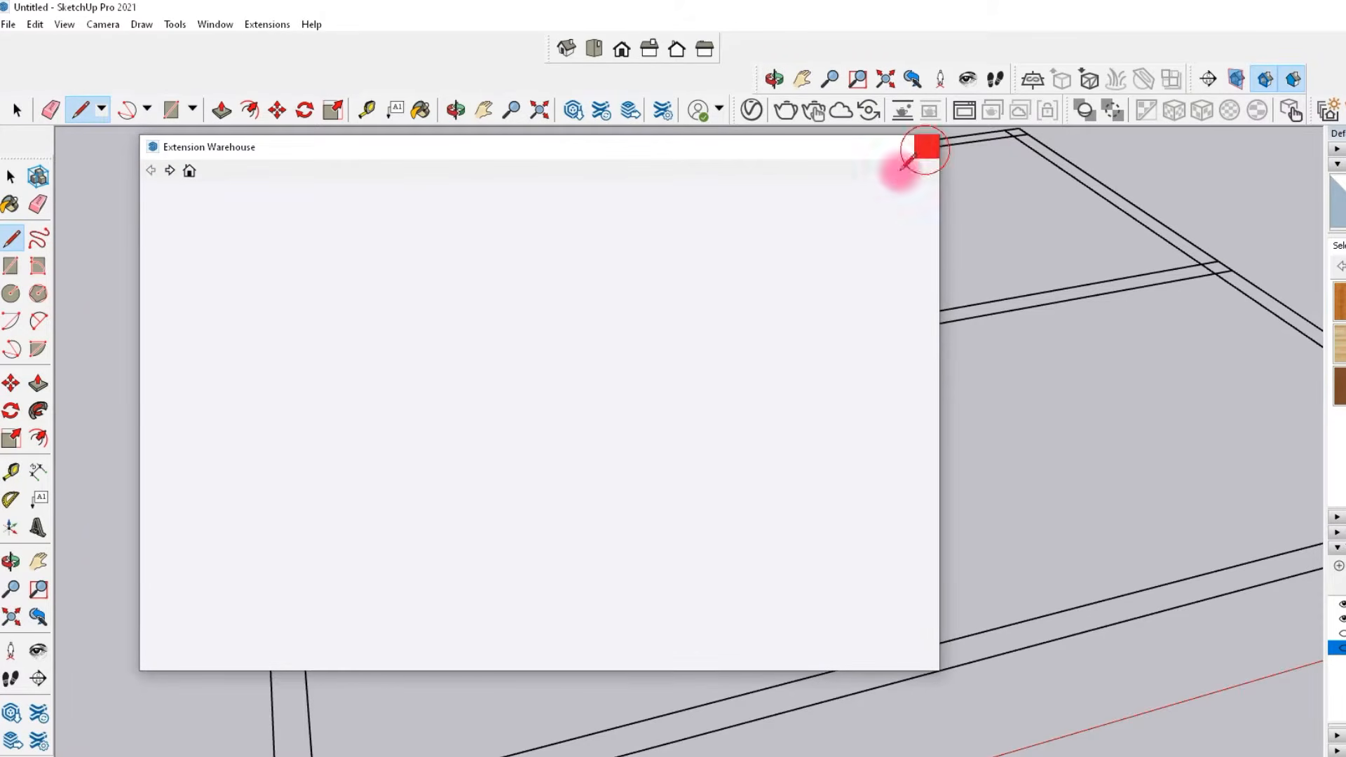
Launch the MajBeam extension and set the beam width to 8 in the Beam Information dialog.
scroll(638, 539, "down", 2)
middle_click_drag(638, 539, 535, 502)
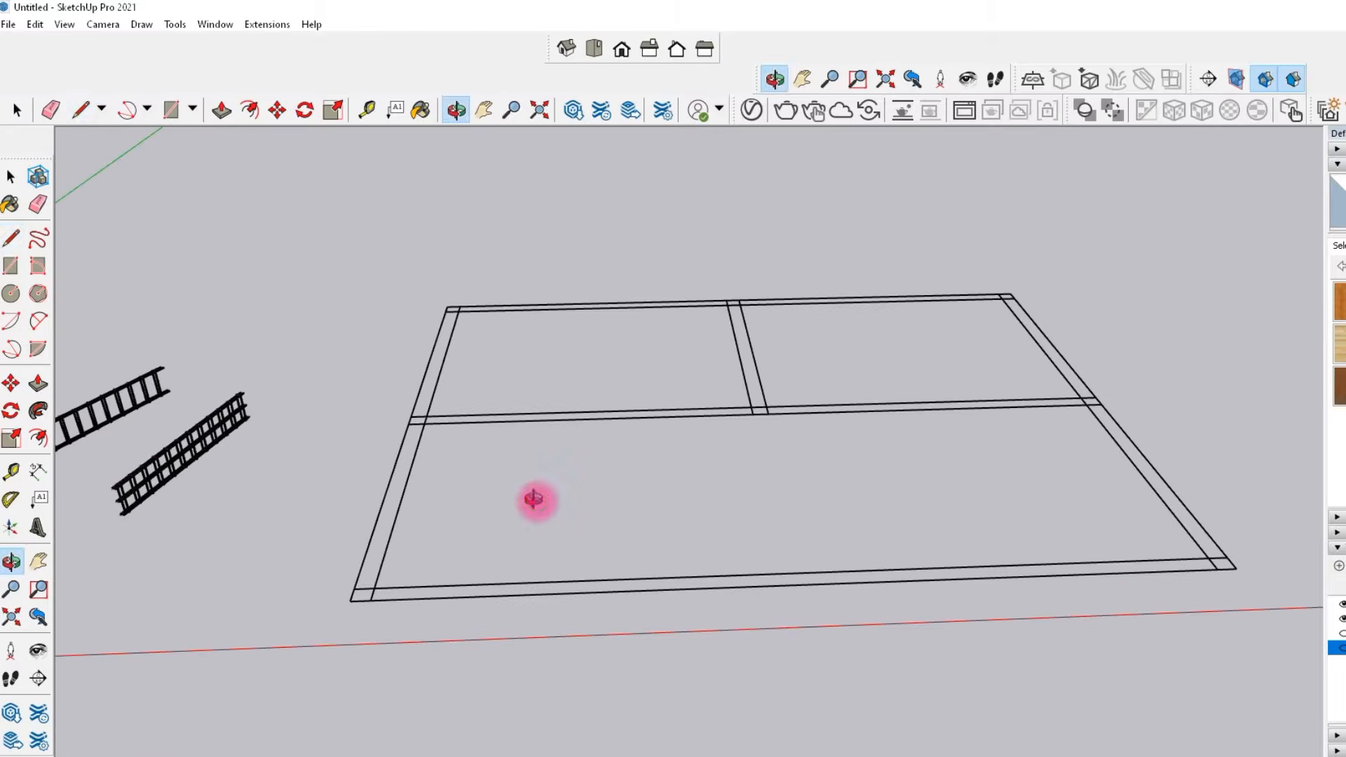
left_click(266, 25)
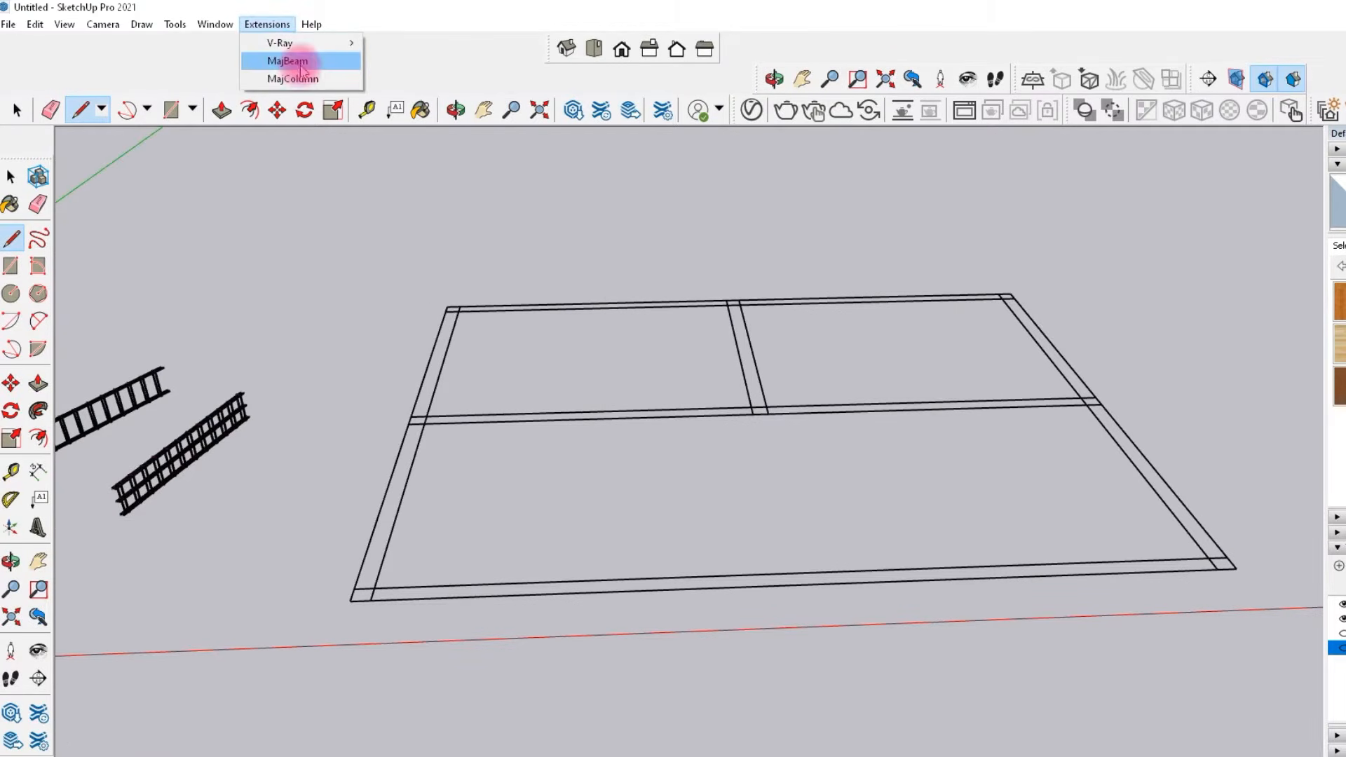
left_click(302, 63)
left_click_drag(768, 296, 734, 275)
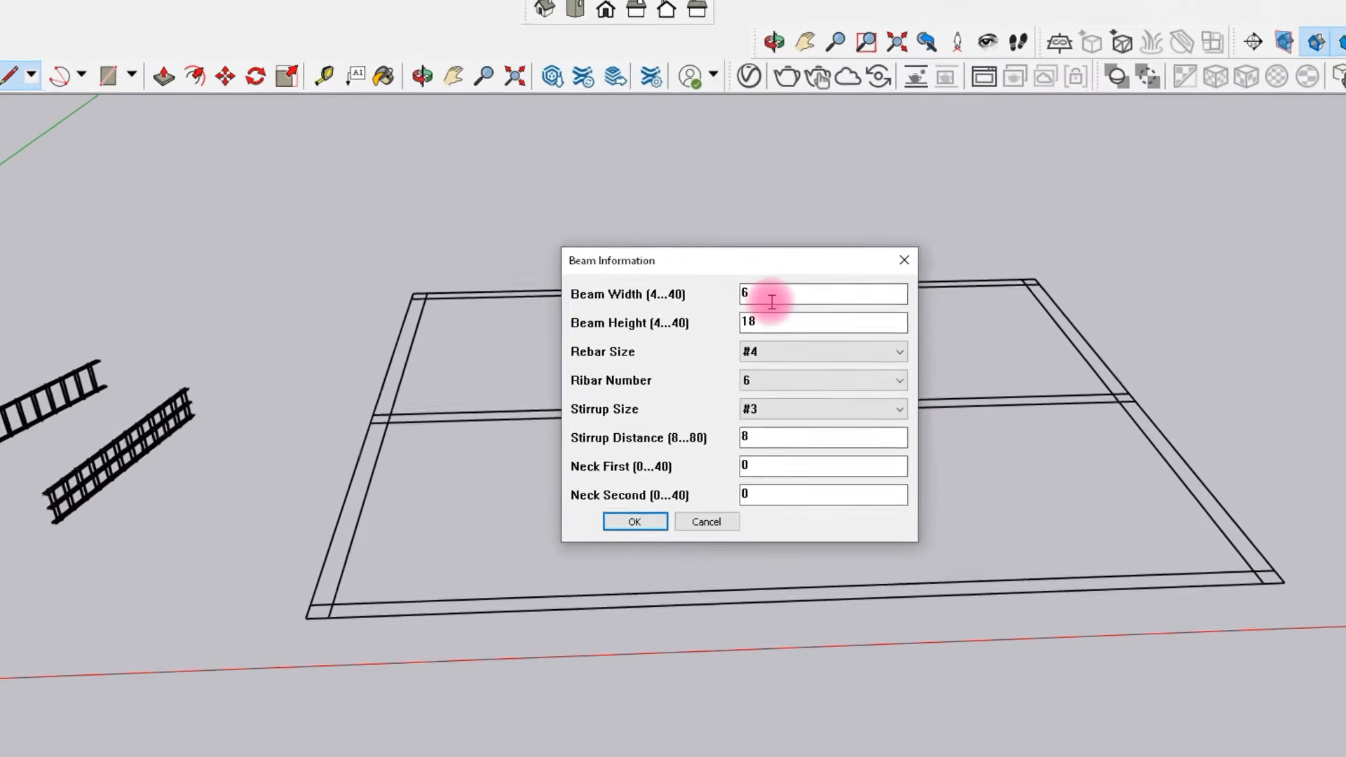
double_click(724, 198)
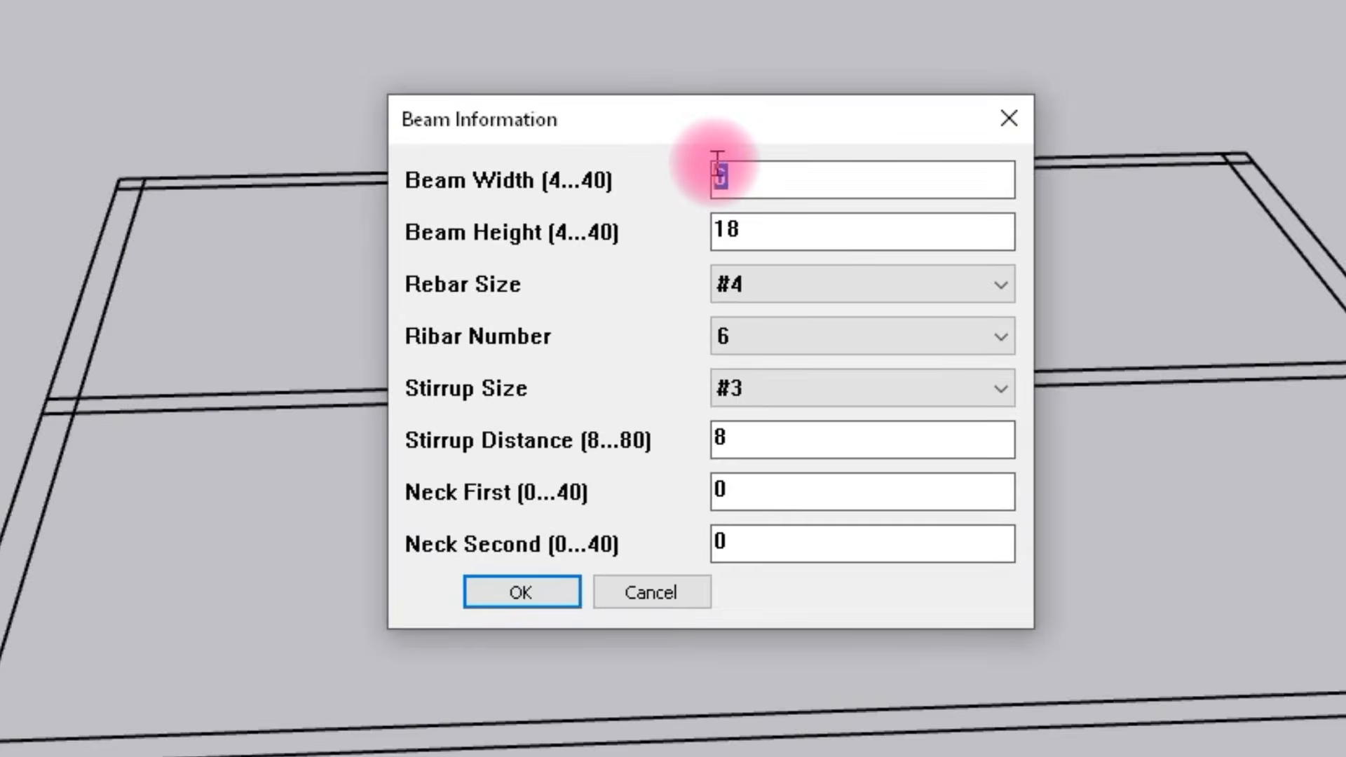
type("8")
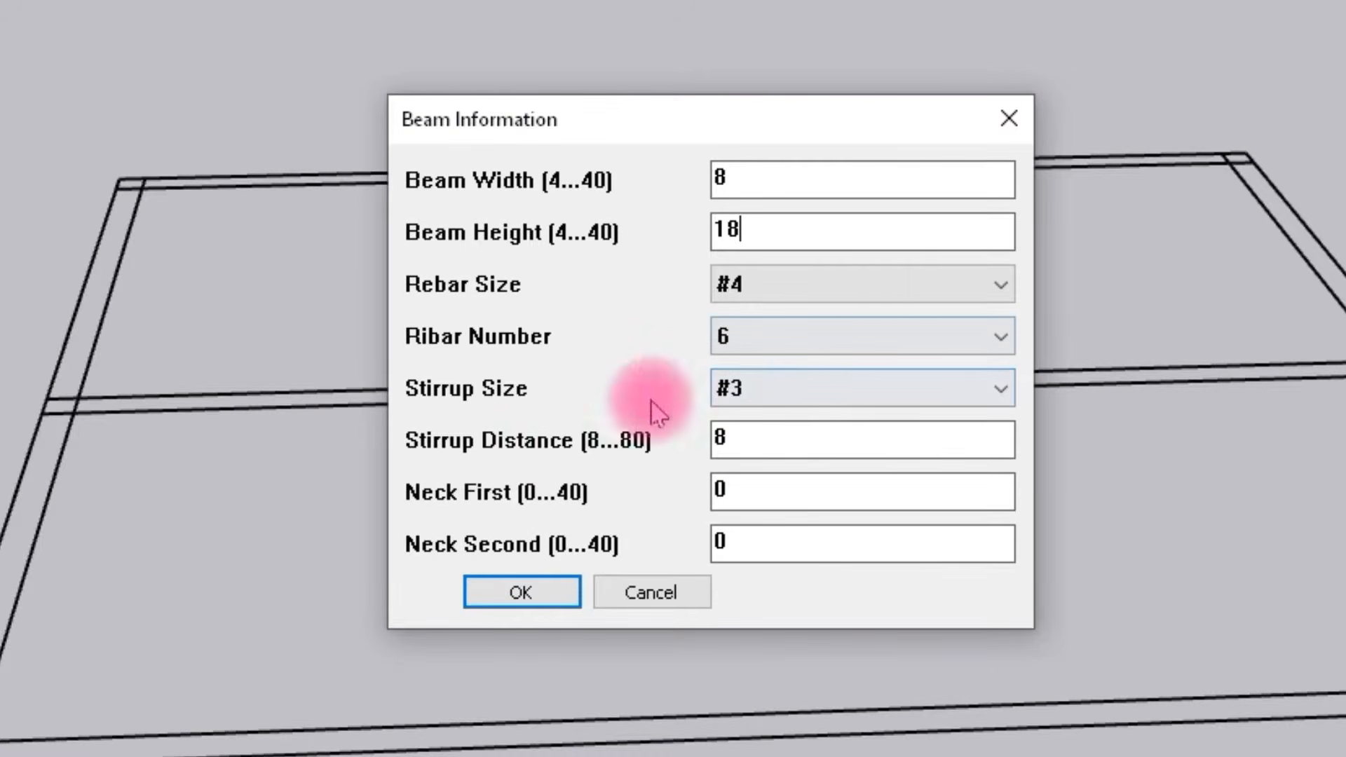
left_click(501, 593)
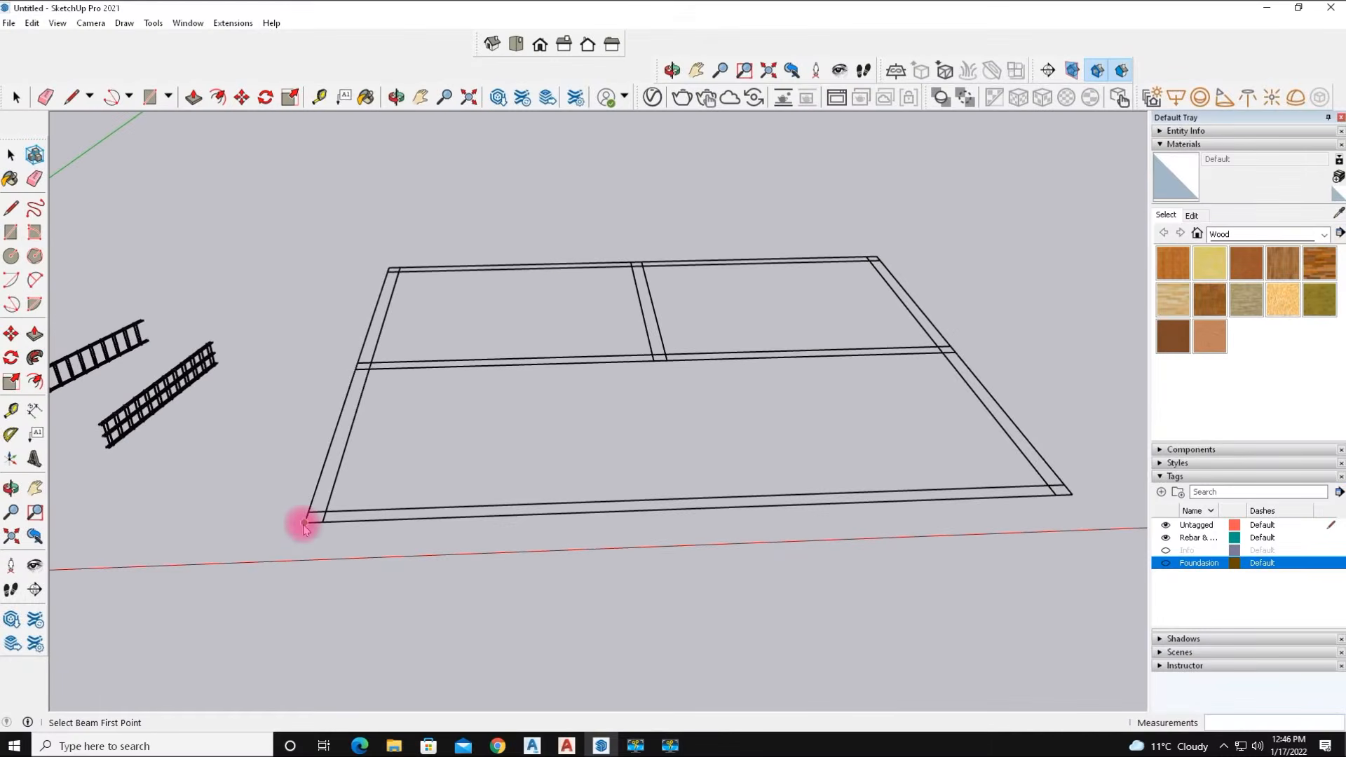
Draw a beam about 30' long along the front foundation strip, locked to the red axis.
left_click(304, 523)
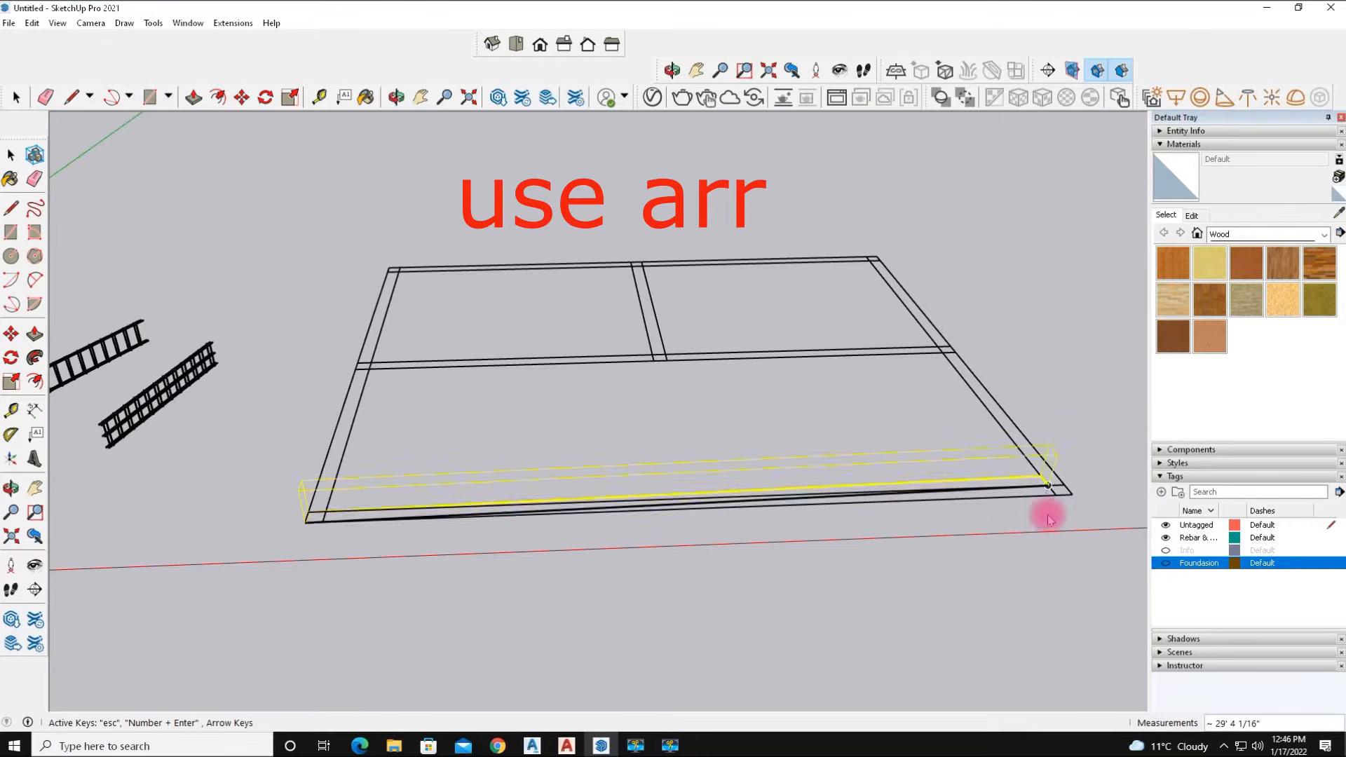
key("Right")
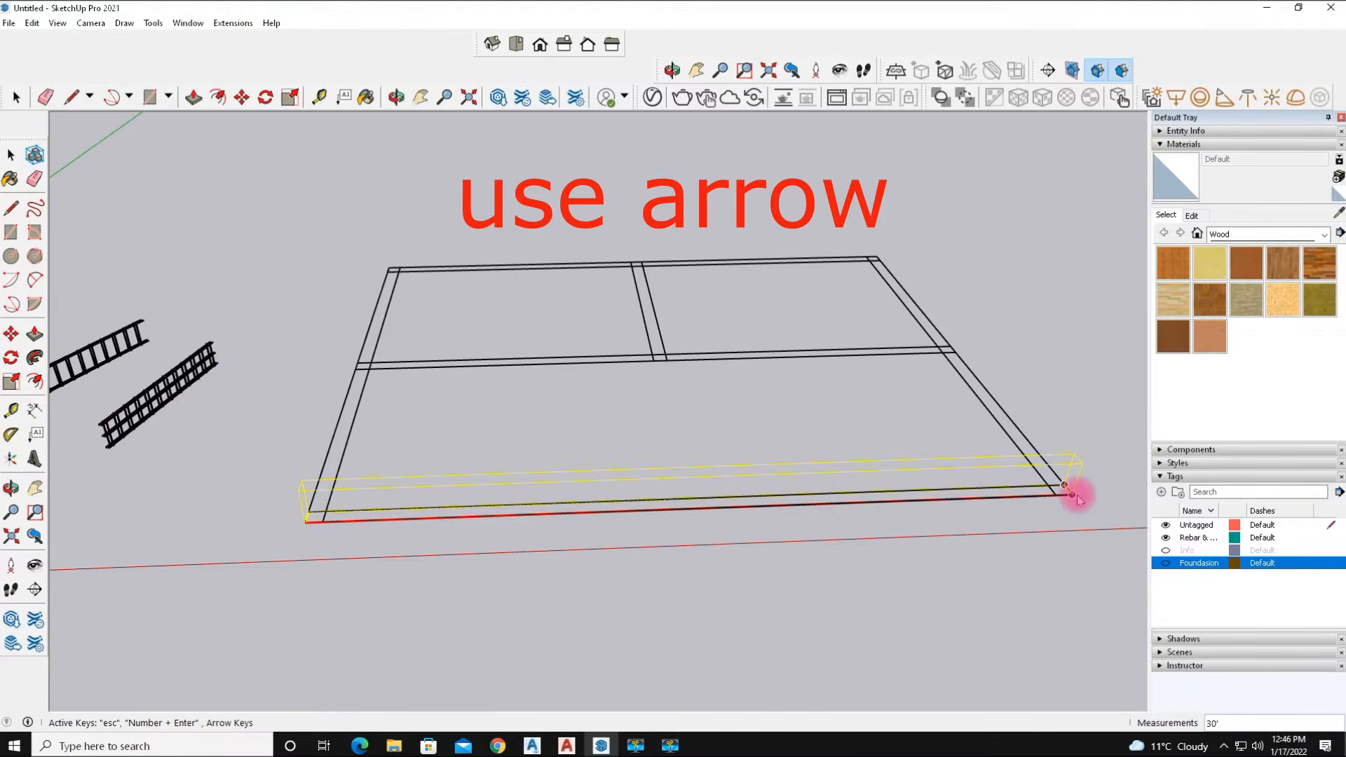
key("Down")
left_click(1077, 495)
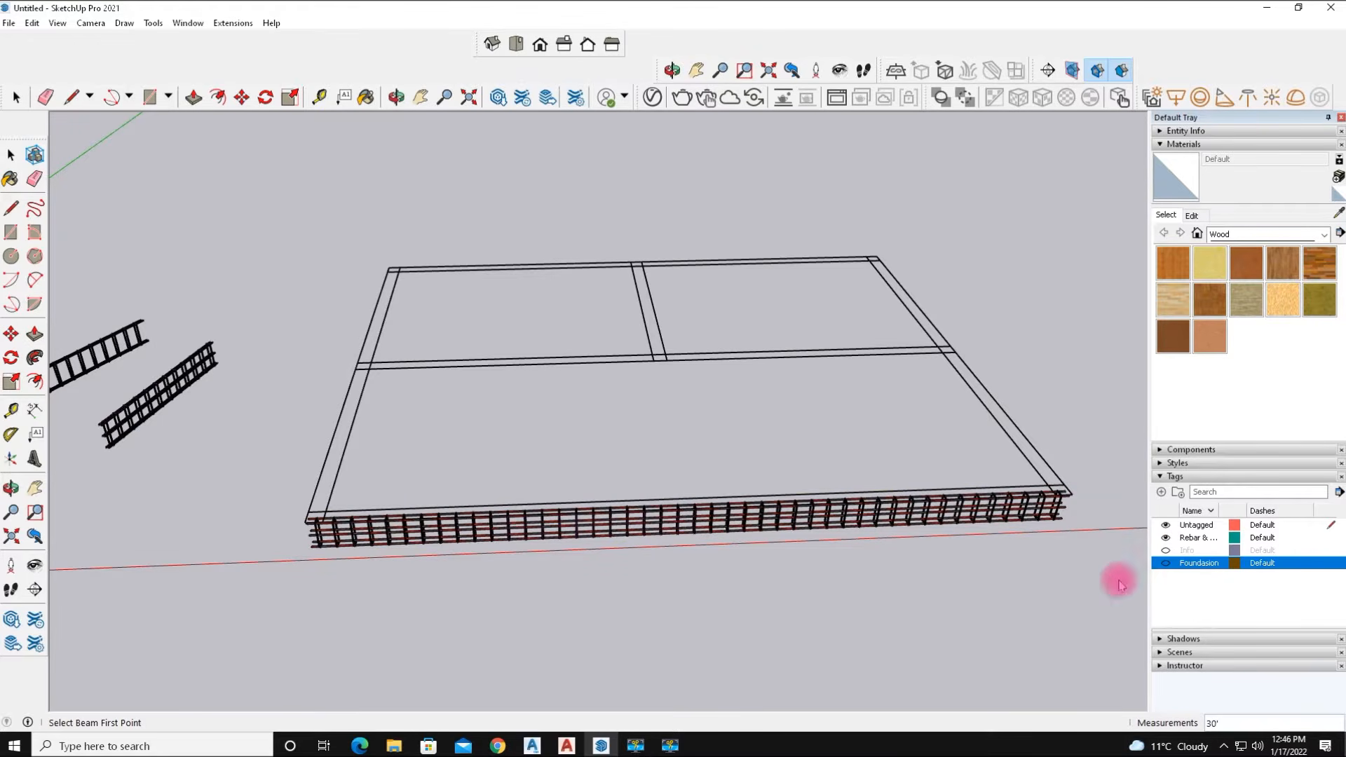
Switch the tag visibility to show the beam's concrete and Info tag, and zoom in on the quantity labels.
left_click(1166, 563)
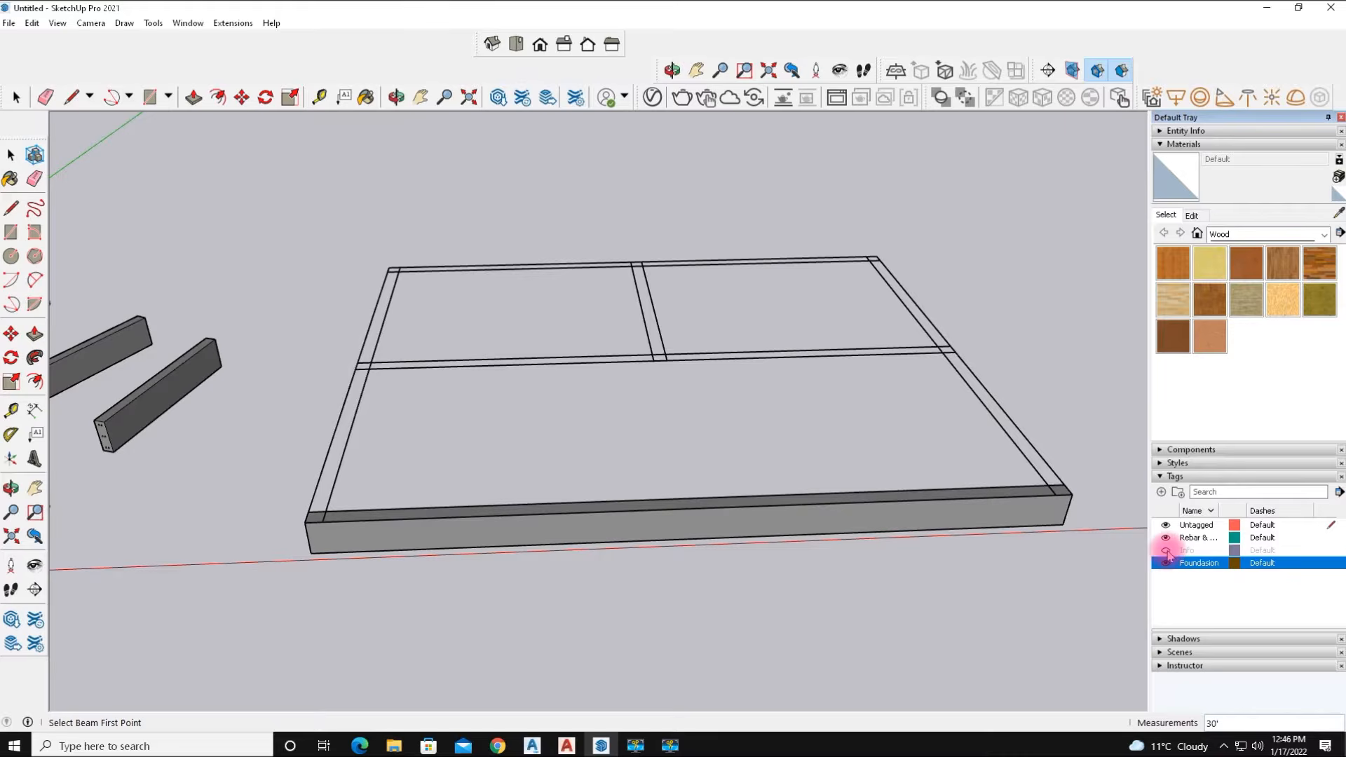
left_click(1166, 551)
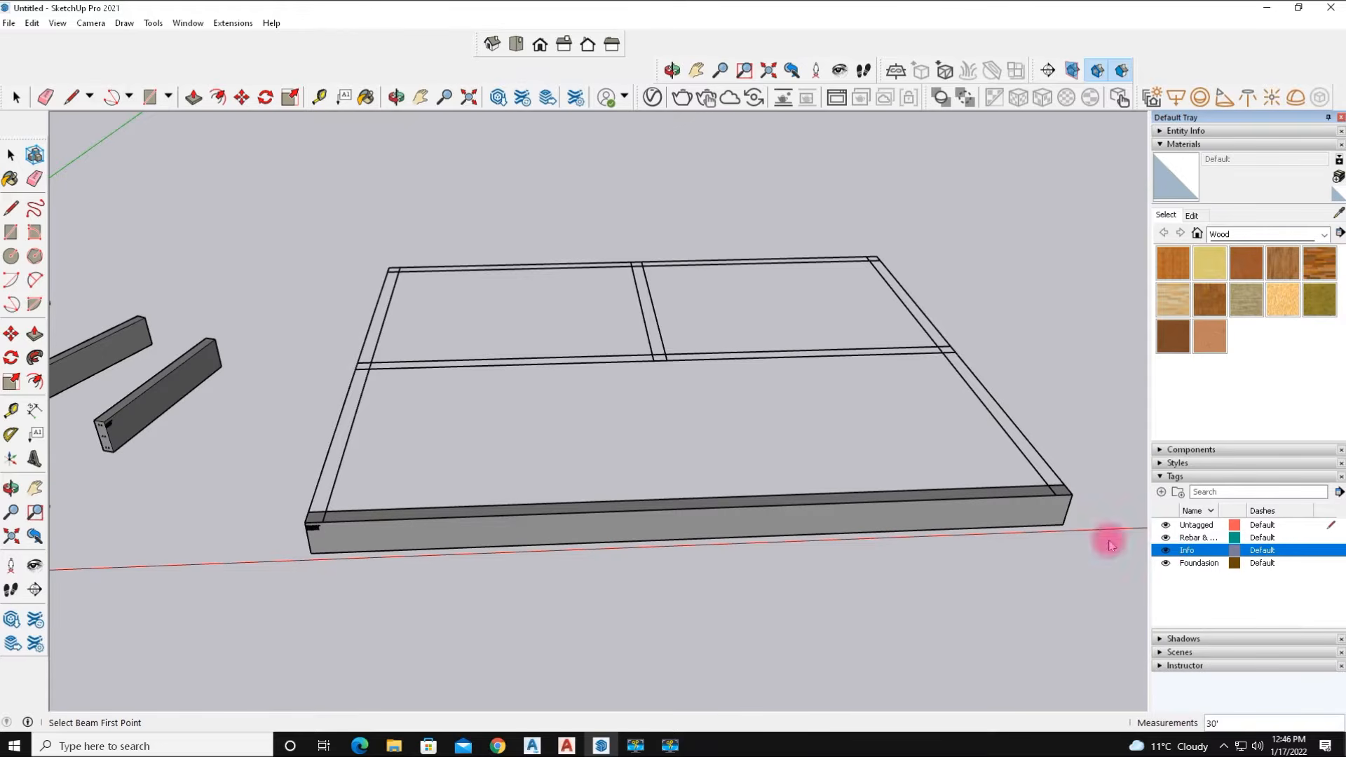
scroll(309, 535, "up", 5)
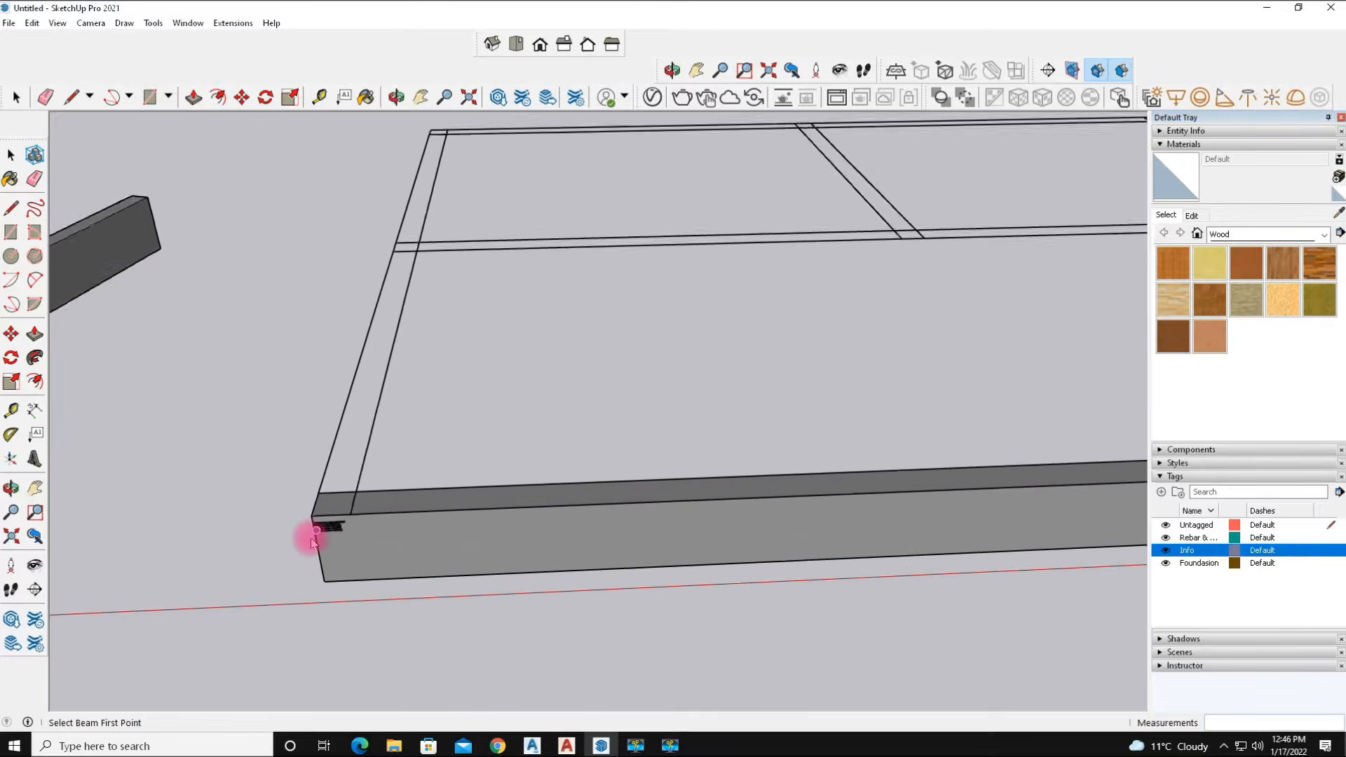
scroll(349, 525, "up", 6)
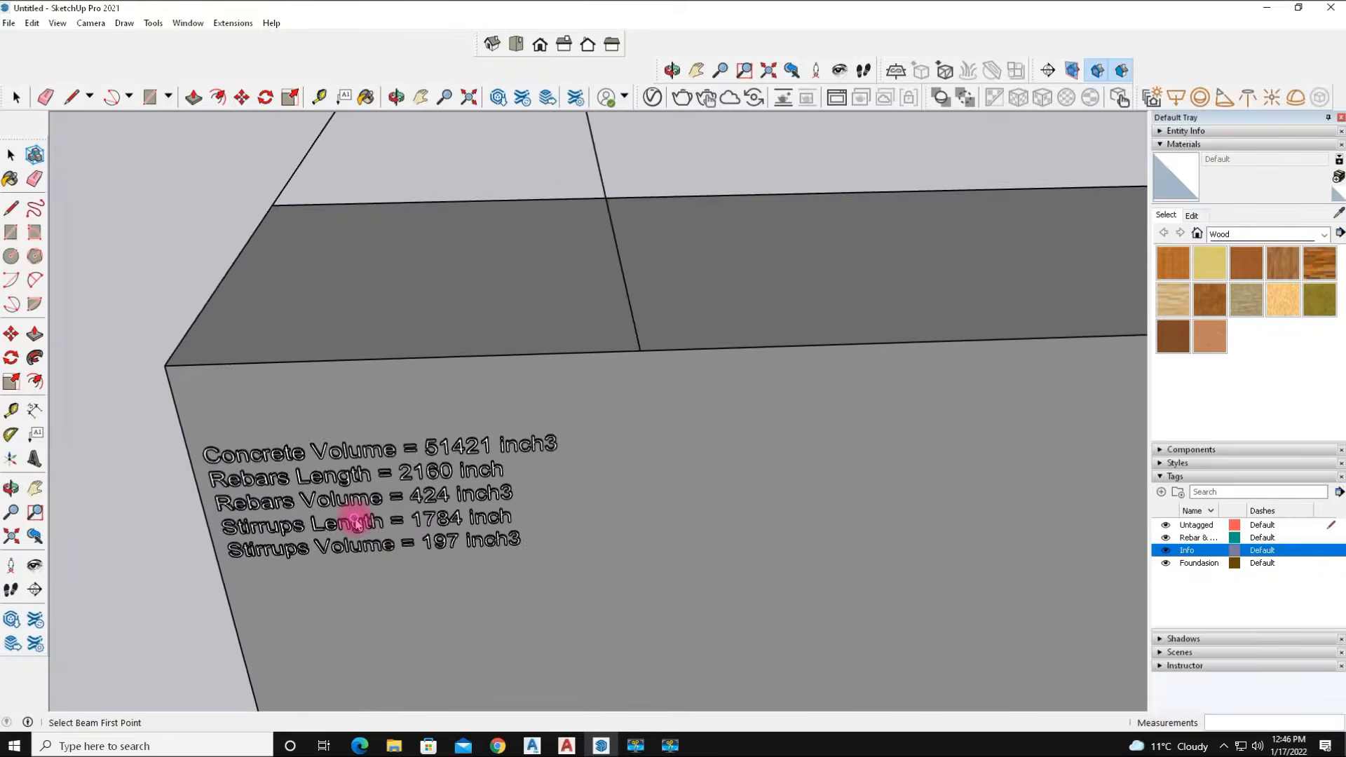
middle_click_drag(348, 526, 544, 418)
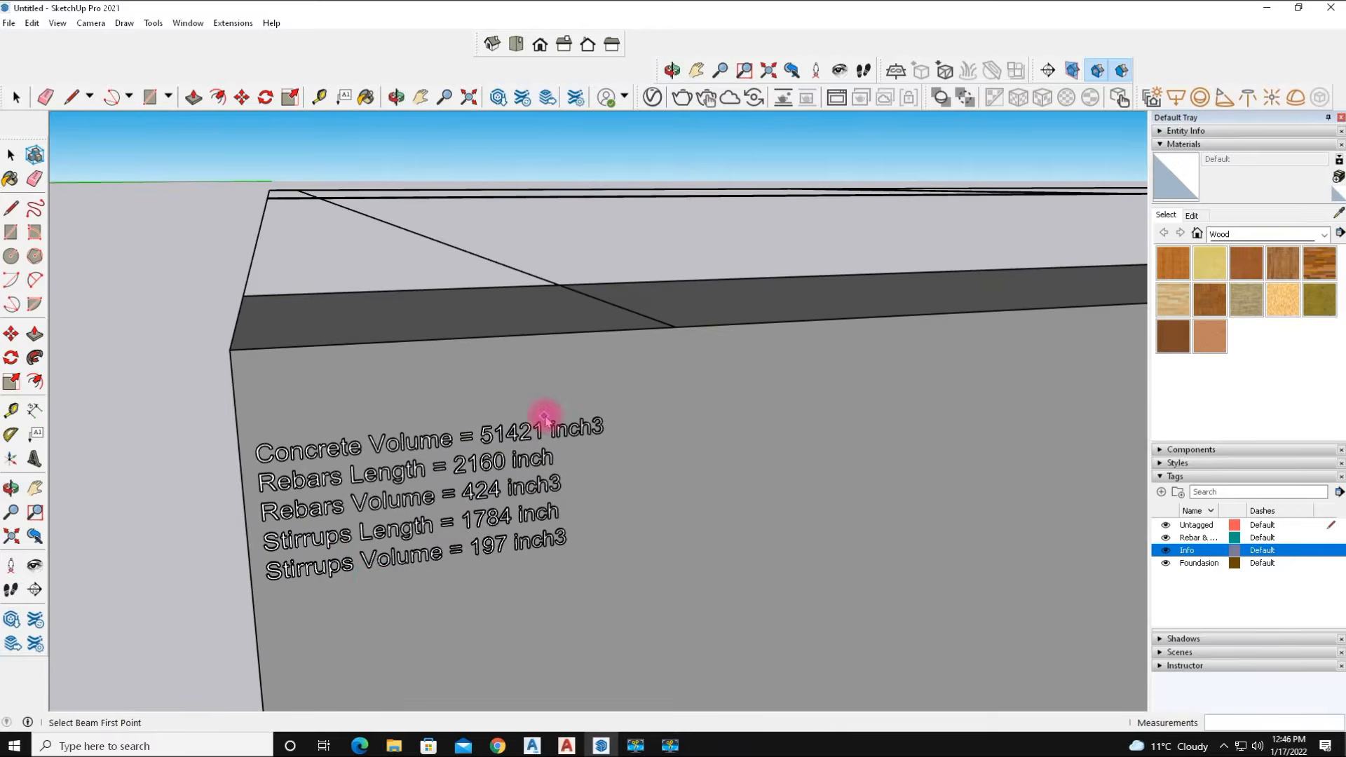
scroll(374, 584, "up", 2)
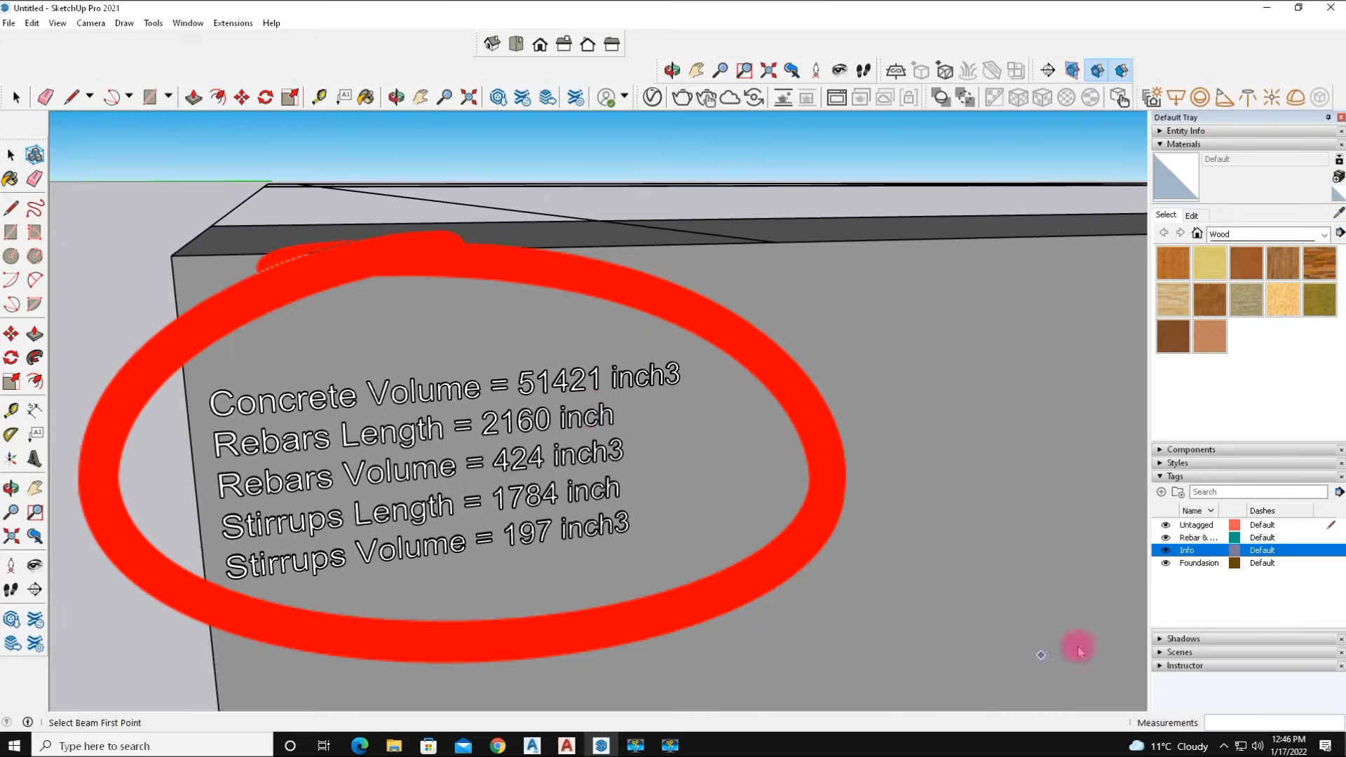
Hide the Foundation, Info and rebar tags in turn to inspect each layer of the beam.
left_click(1166, 564)
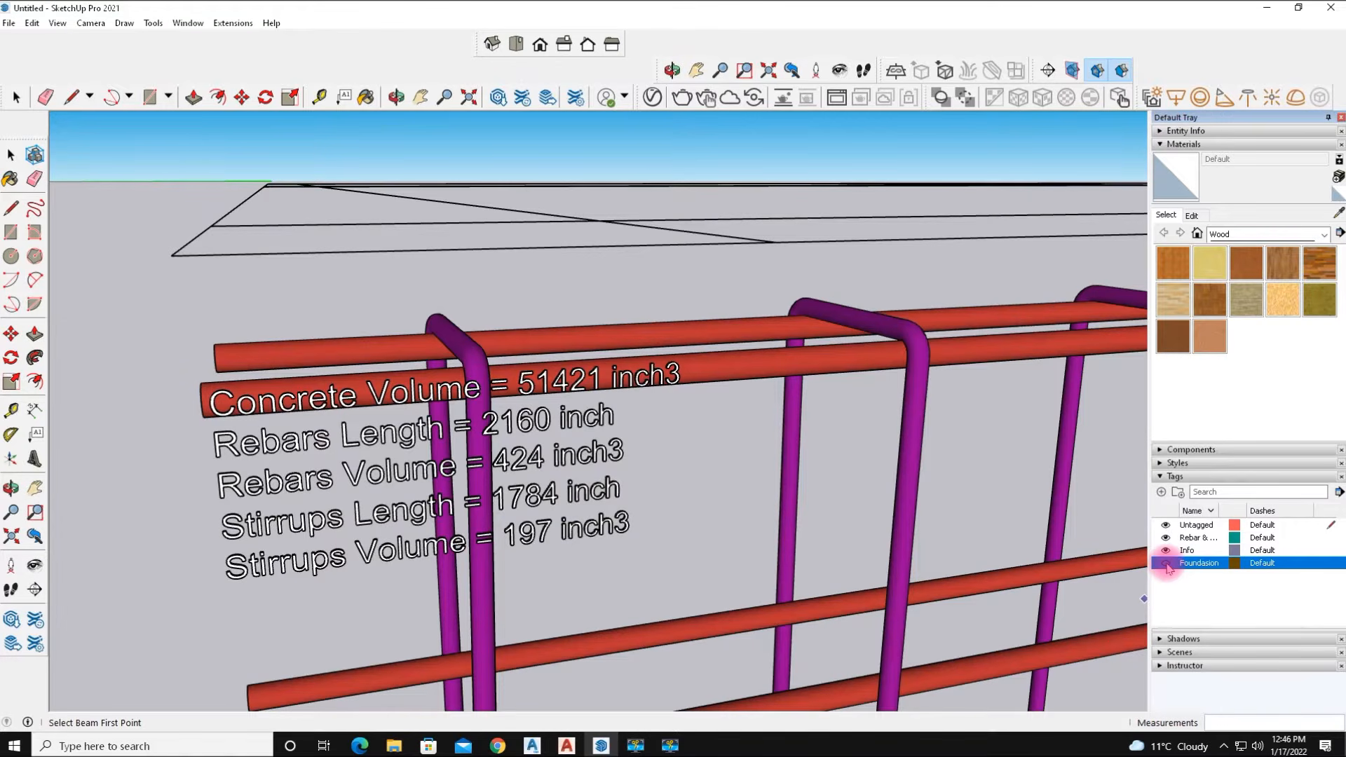
left_click(1166, 551)
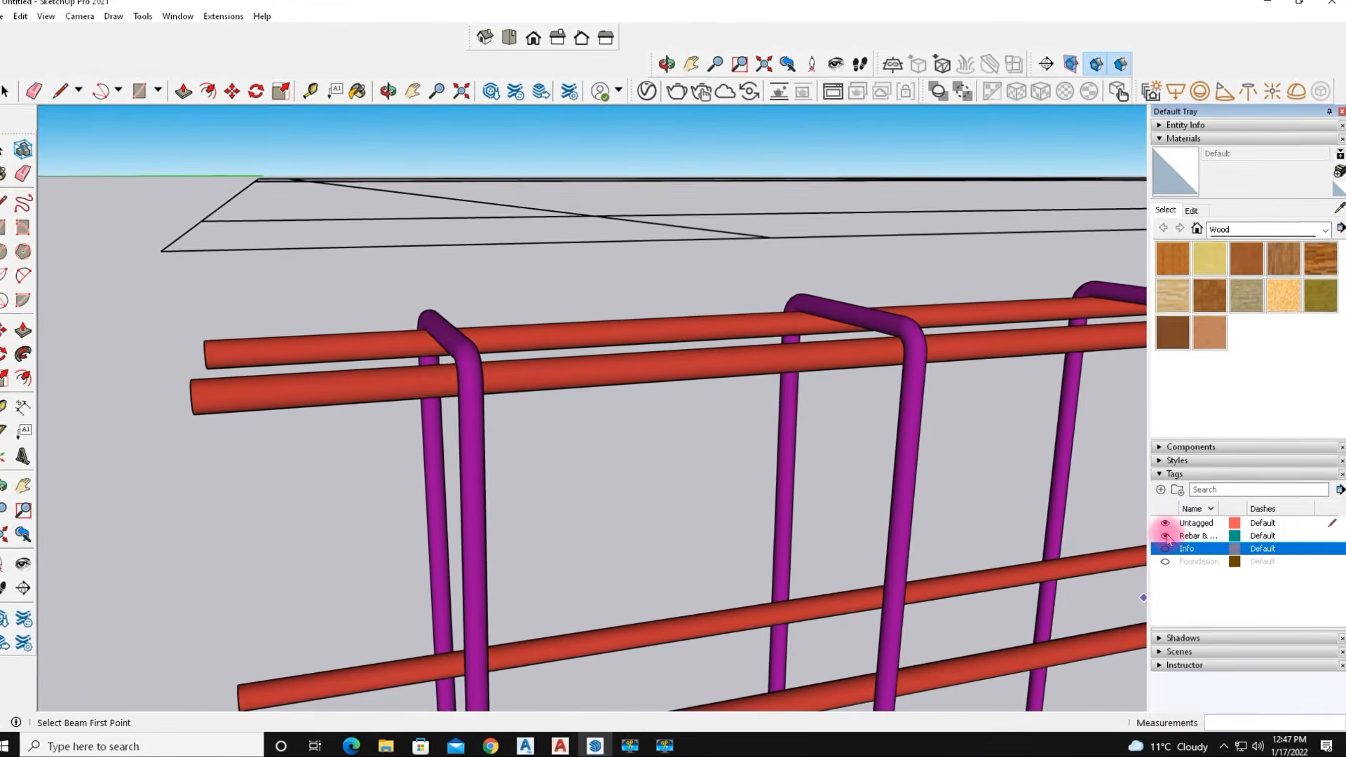
left_click(1166, 539)
left_click(1164, 522)
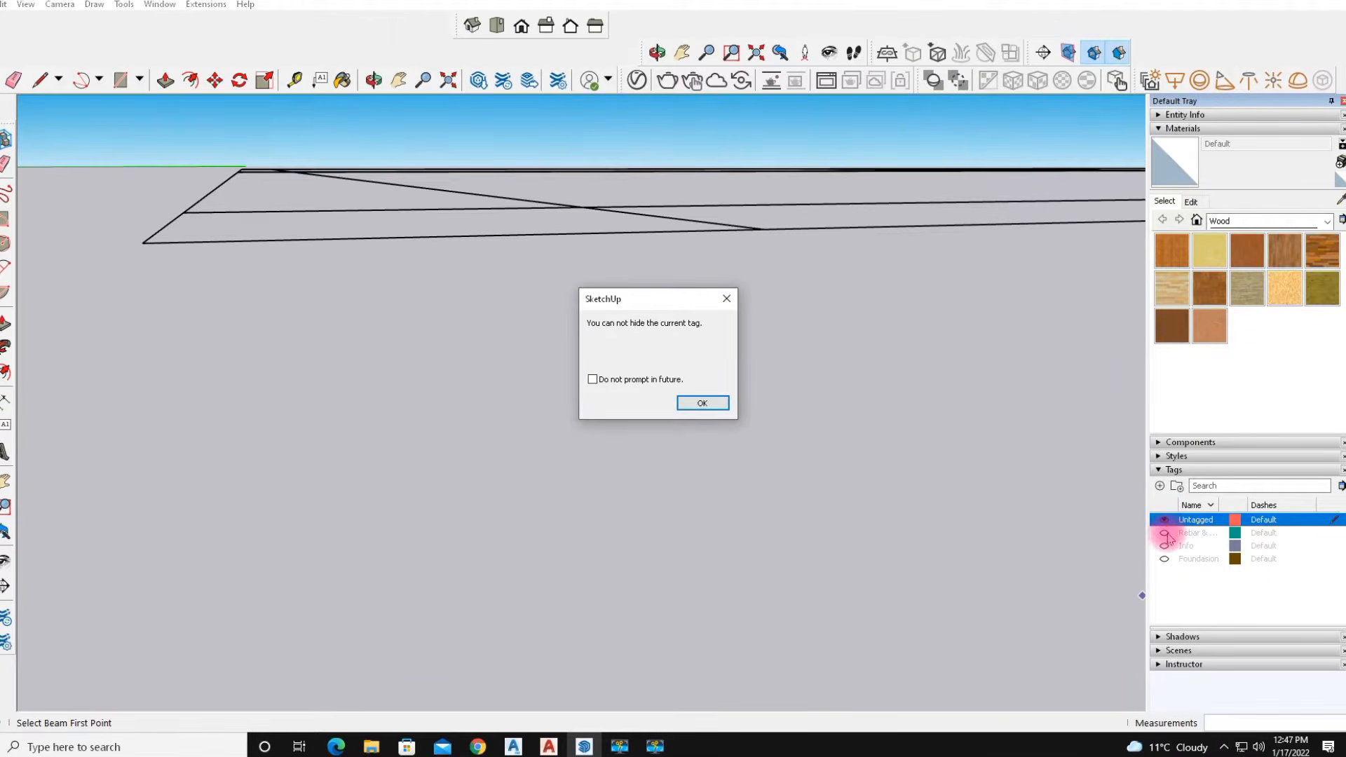
left_click(701, 404)
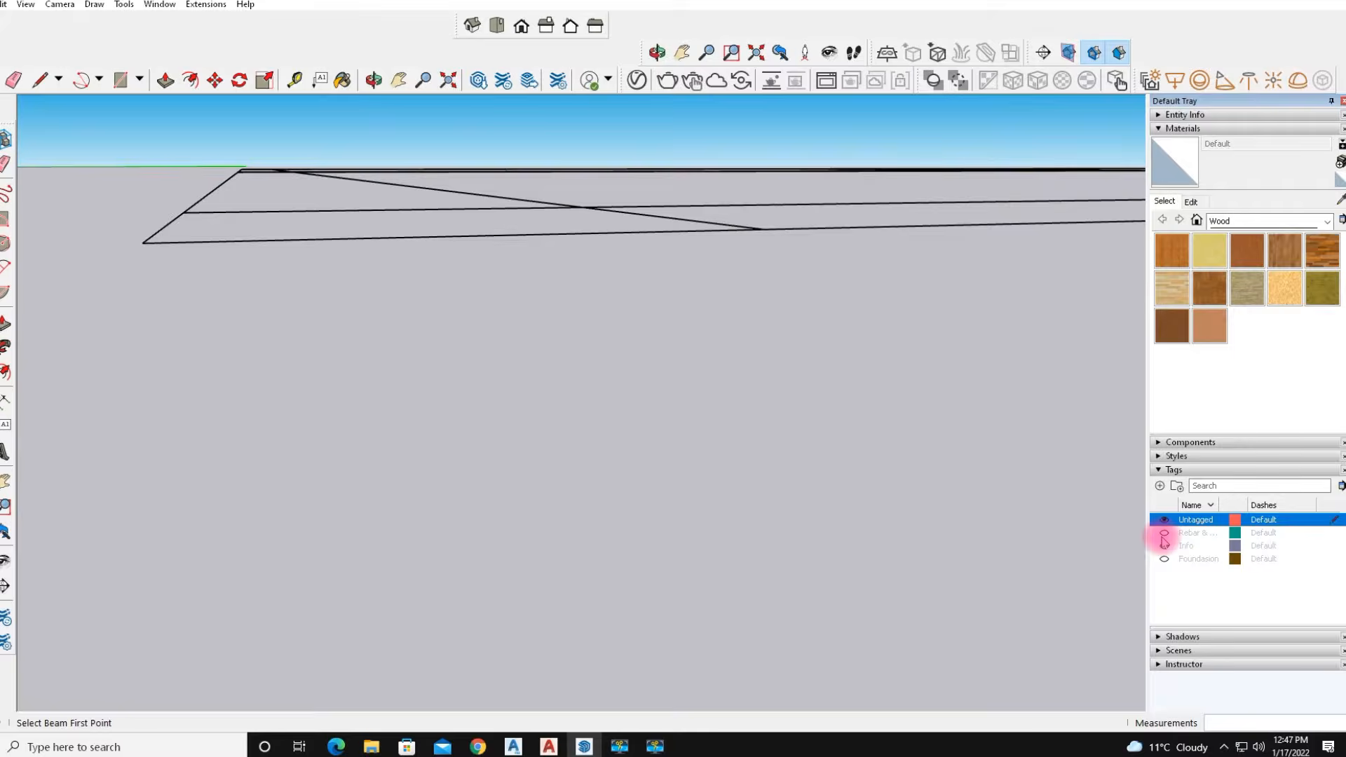
Show the rebar, Info and Foundation tags again.
left_click(1165, 535)
left_click(1165, 546)
left_click(1164, 559)
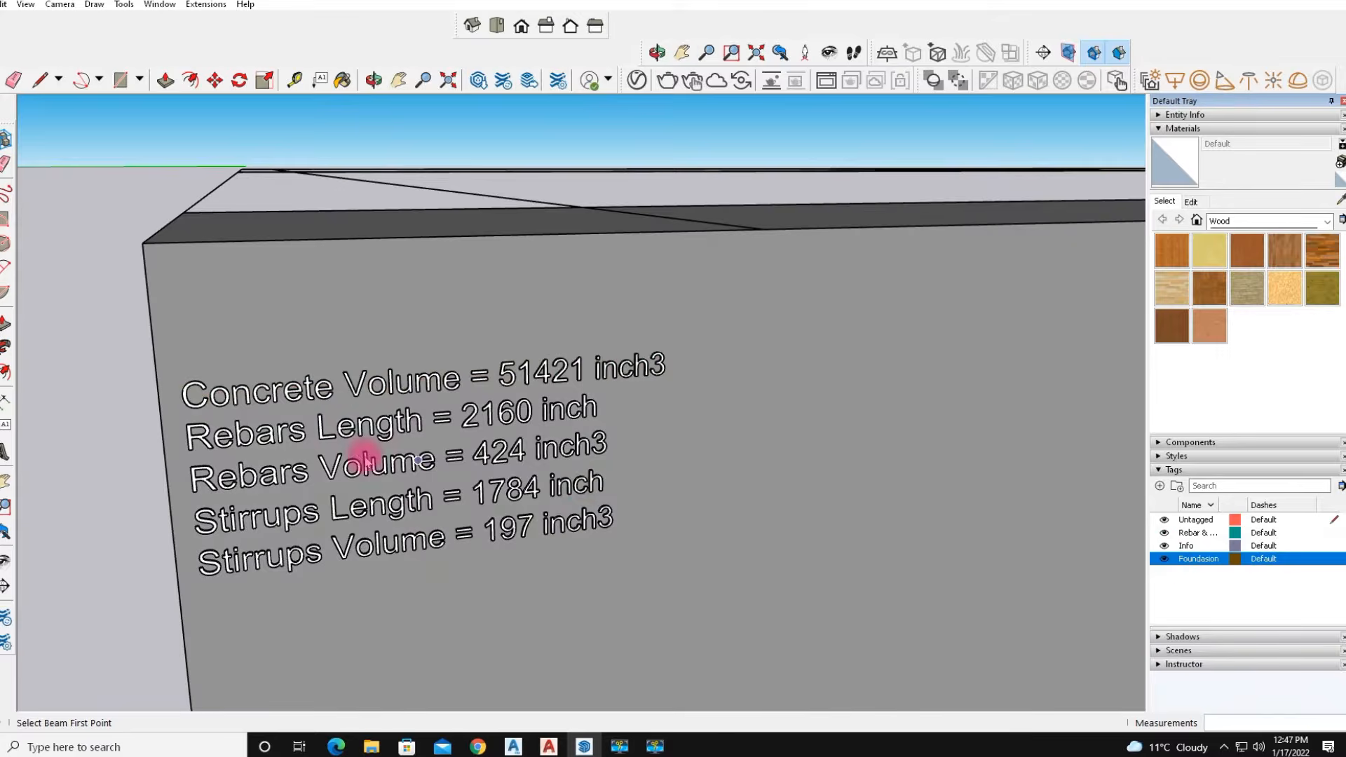
Draw a beam about 25' long along the side foundation strip, starting from the front corner.
scroll(358, 459, "down", 8)
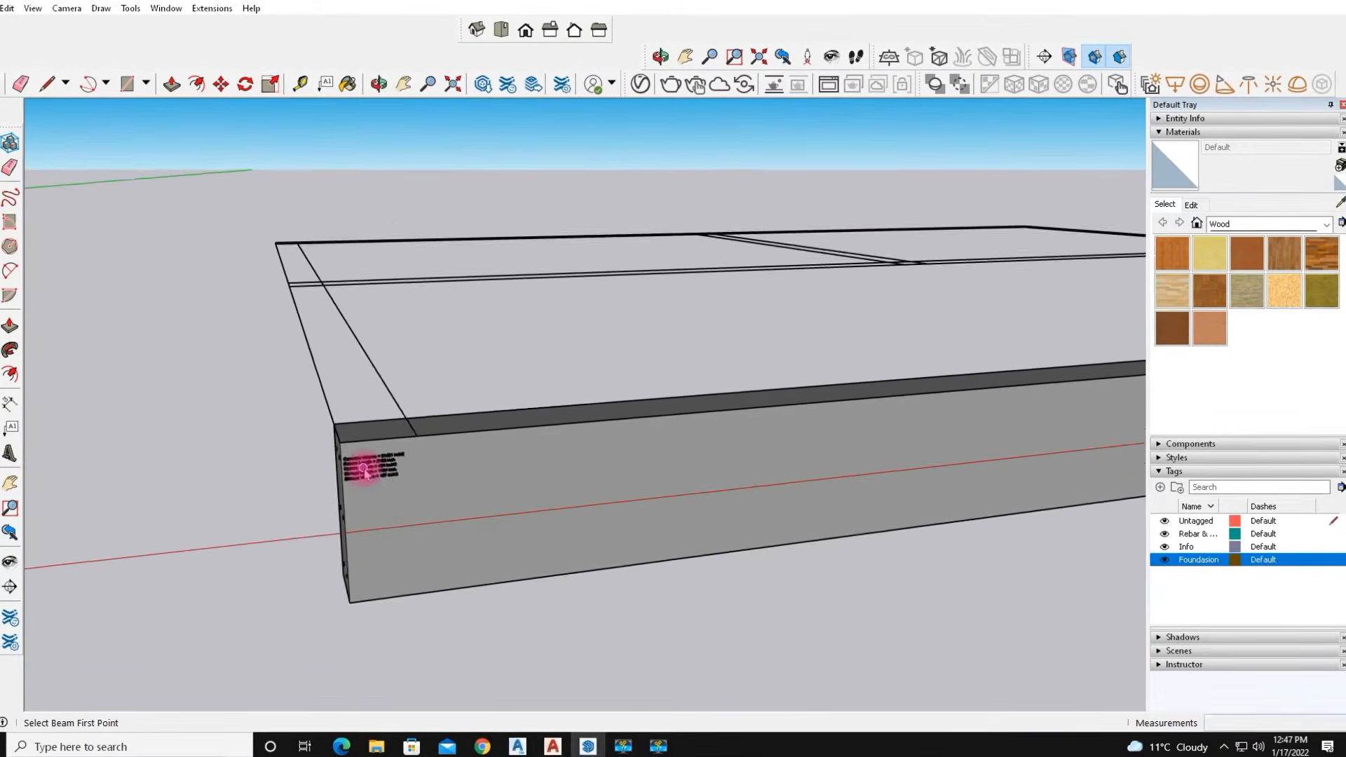
scroll(375, 465, "down", 5)
mouse_move(863, 511)
middle_mouse_down()
mouse_move(522, 560)
mouse_move(95, 497)
middle_mouse_up()
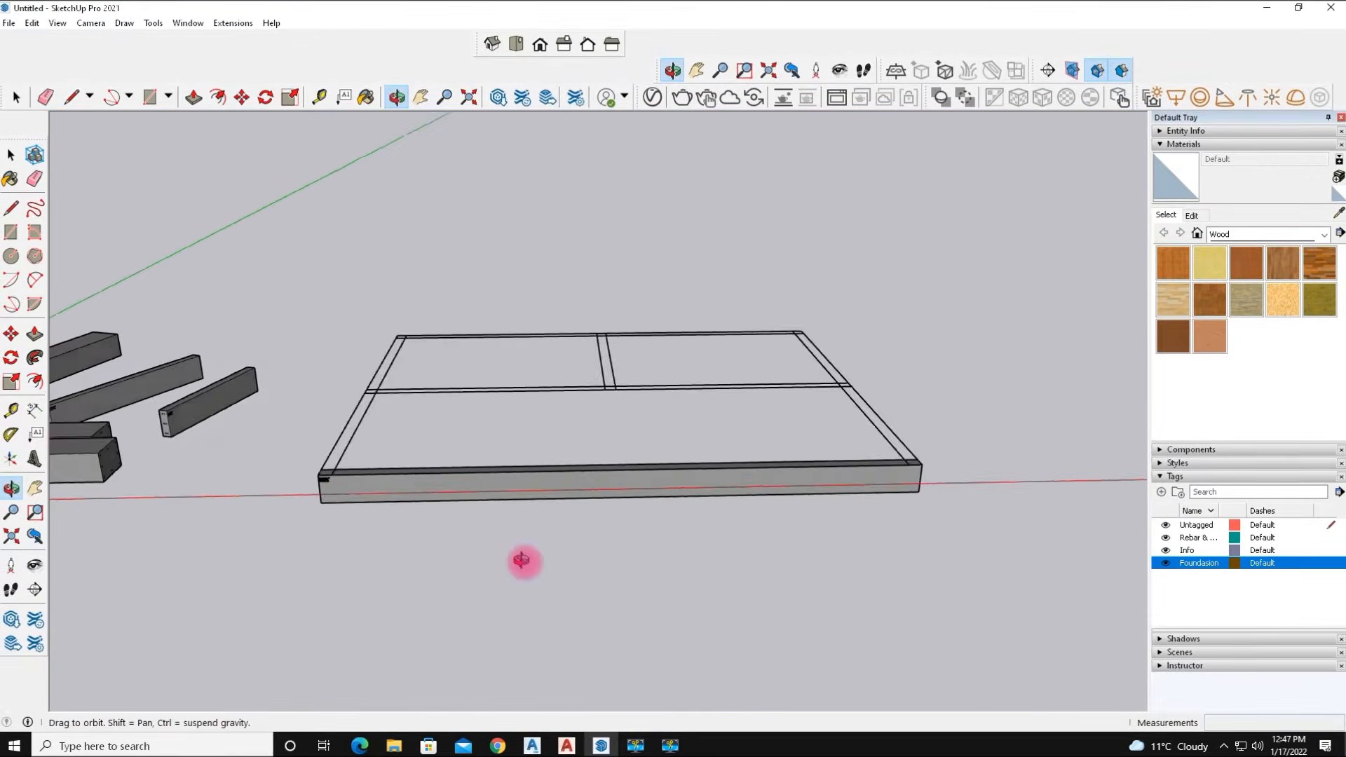
scroll(373, 453, "up", 3)
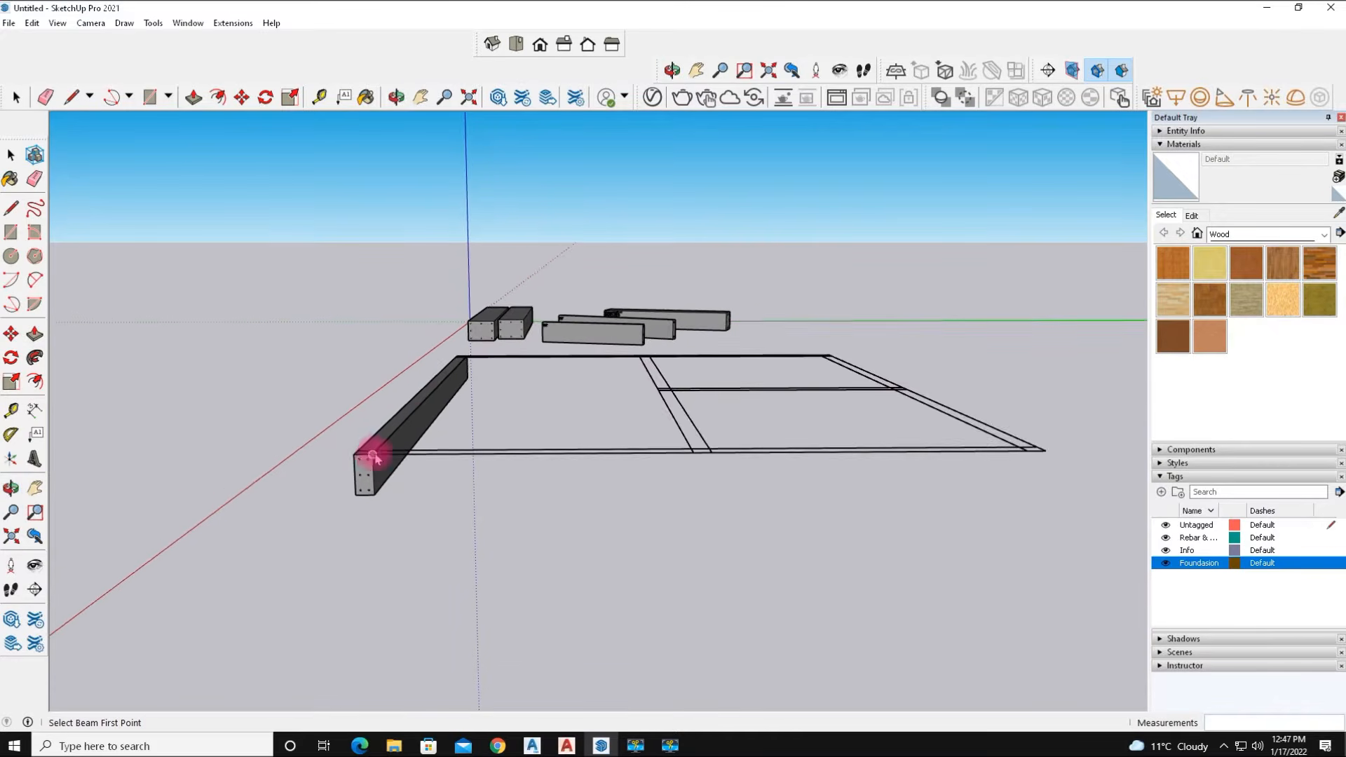
scroll(358, 449, "up", 1)
left_click(350, 464)
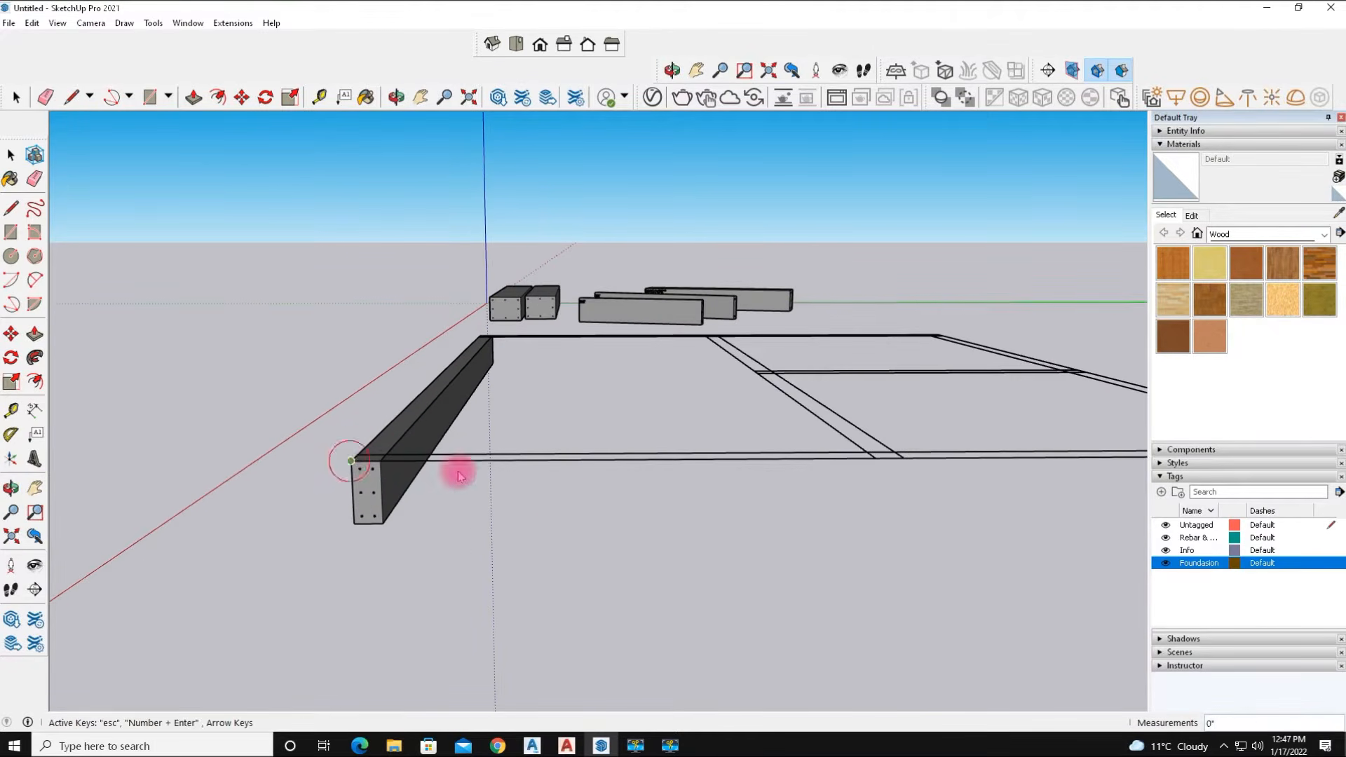
scroll(565, 485, "down", 2)
mouse_move(877, 508)
middle_mouse_down()
mouse_move(667, 501)
mouse_move(835, 505)
mouse_move(860, 546)
middle_mouse_up()
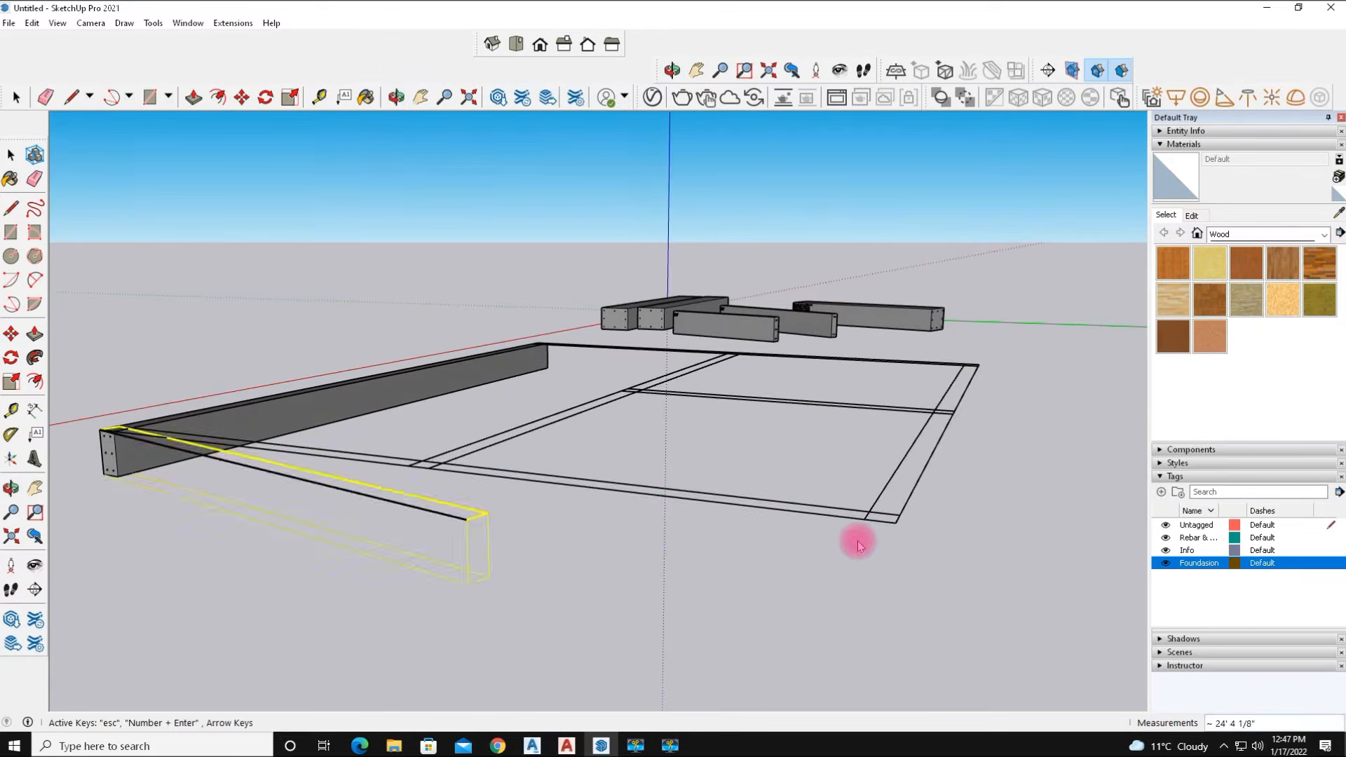
left_click(895, 522)
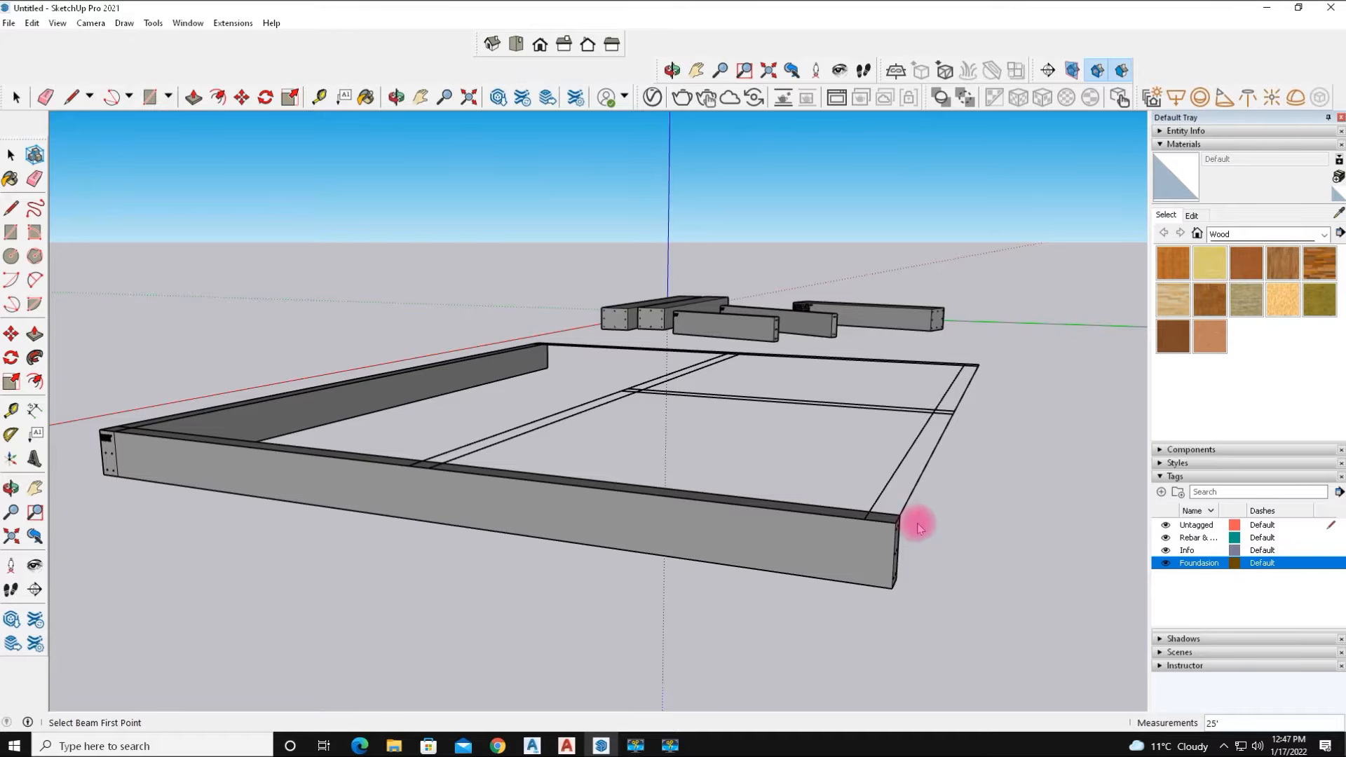
Draw a 30' beam along the opposite long foundation strip, parallel to the red axis.
middle_click_drag(1019, 501, 966, 536, "shift")
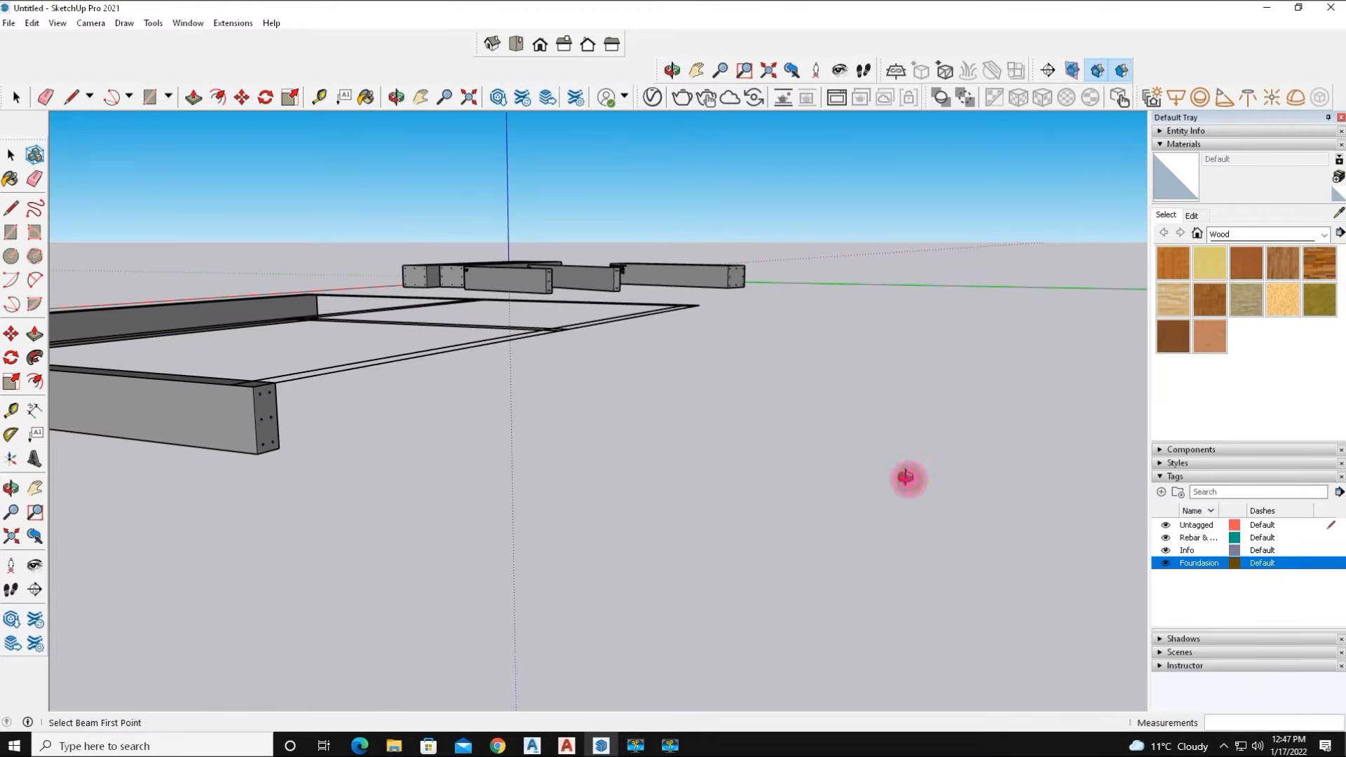
scroll(887, 478, "down", 3)
middle_click_drag(586, 429, 291, 517)
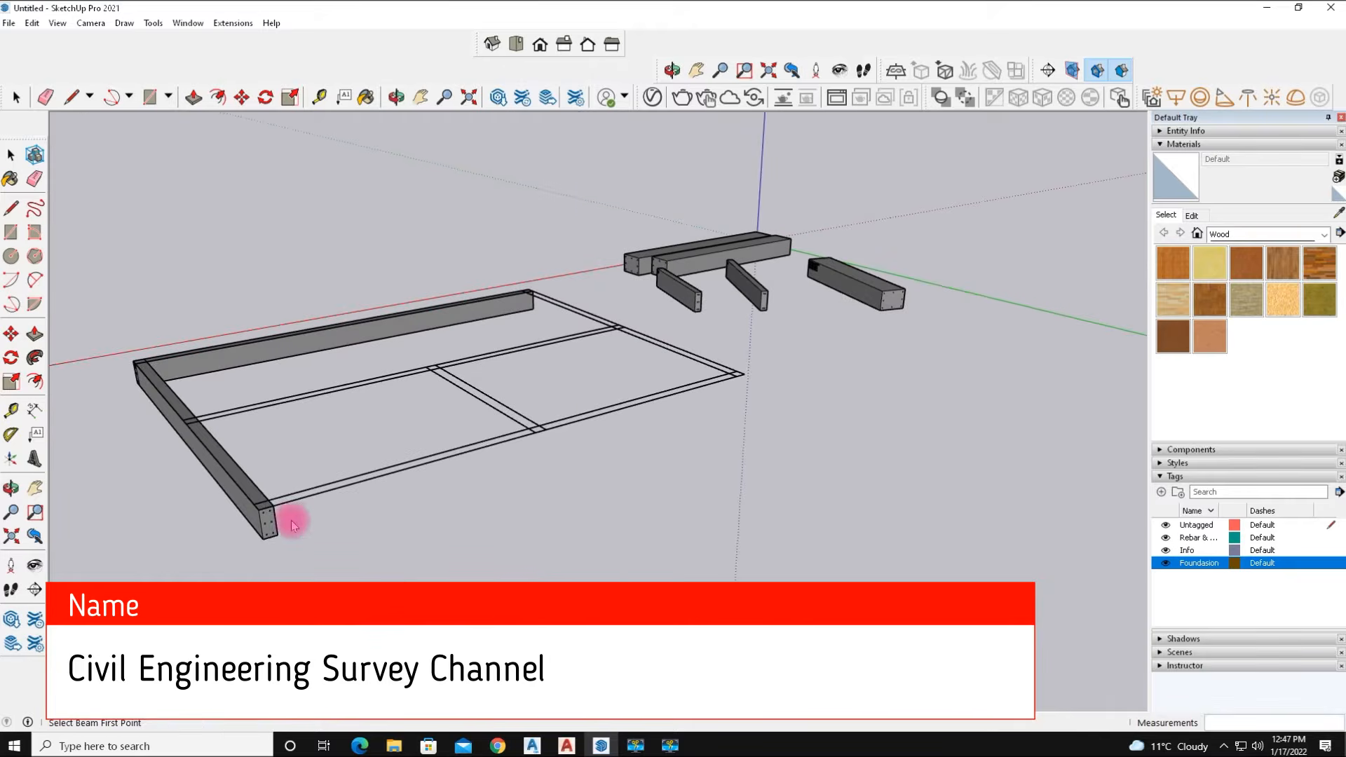
scroll(273, 515, "up", 3)
scroll(270, 513, "up", 1)
left_click(247, 506)
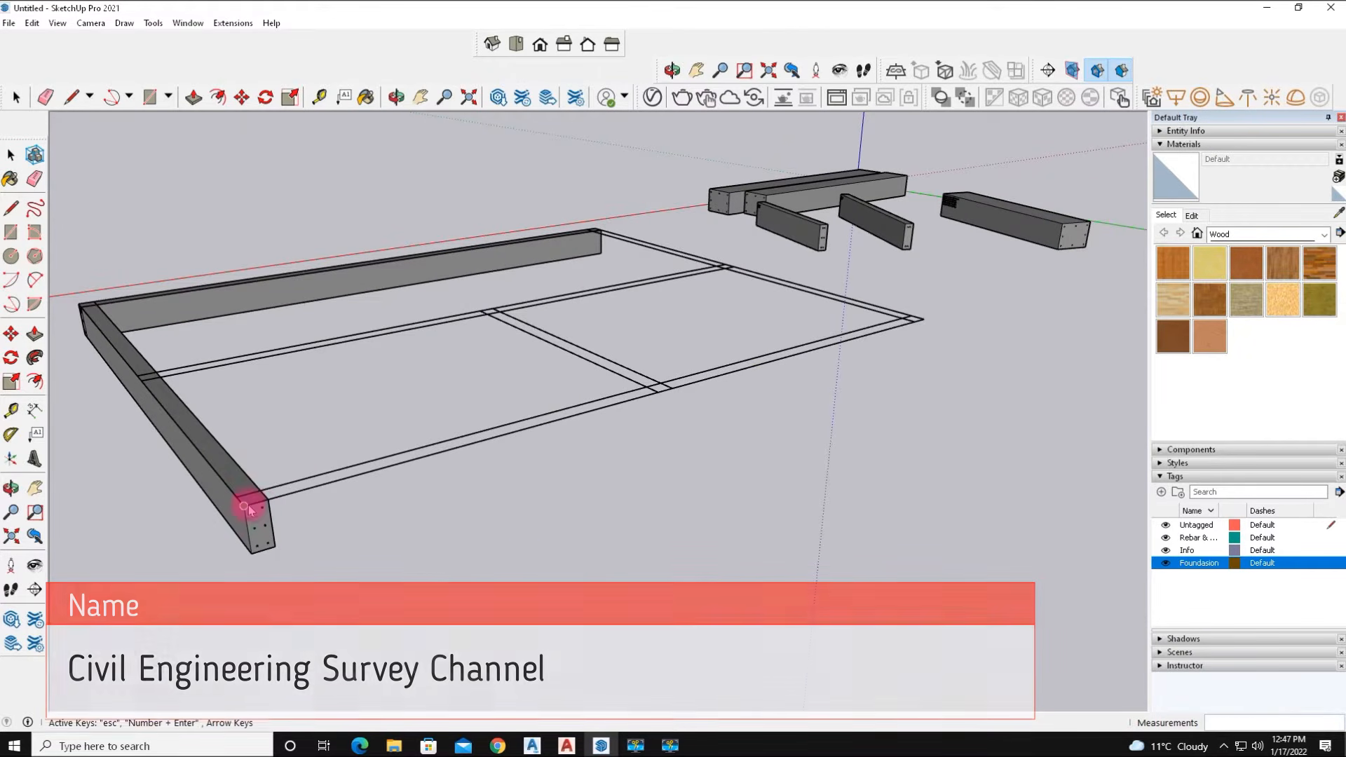
left_click(923, 323)
Draw a 25' beam along the remaining side strip to close the foundation outline.
middle_click_drag(951, 389, 553, 505)
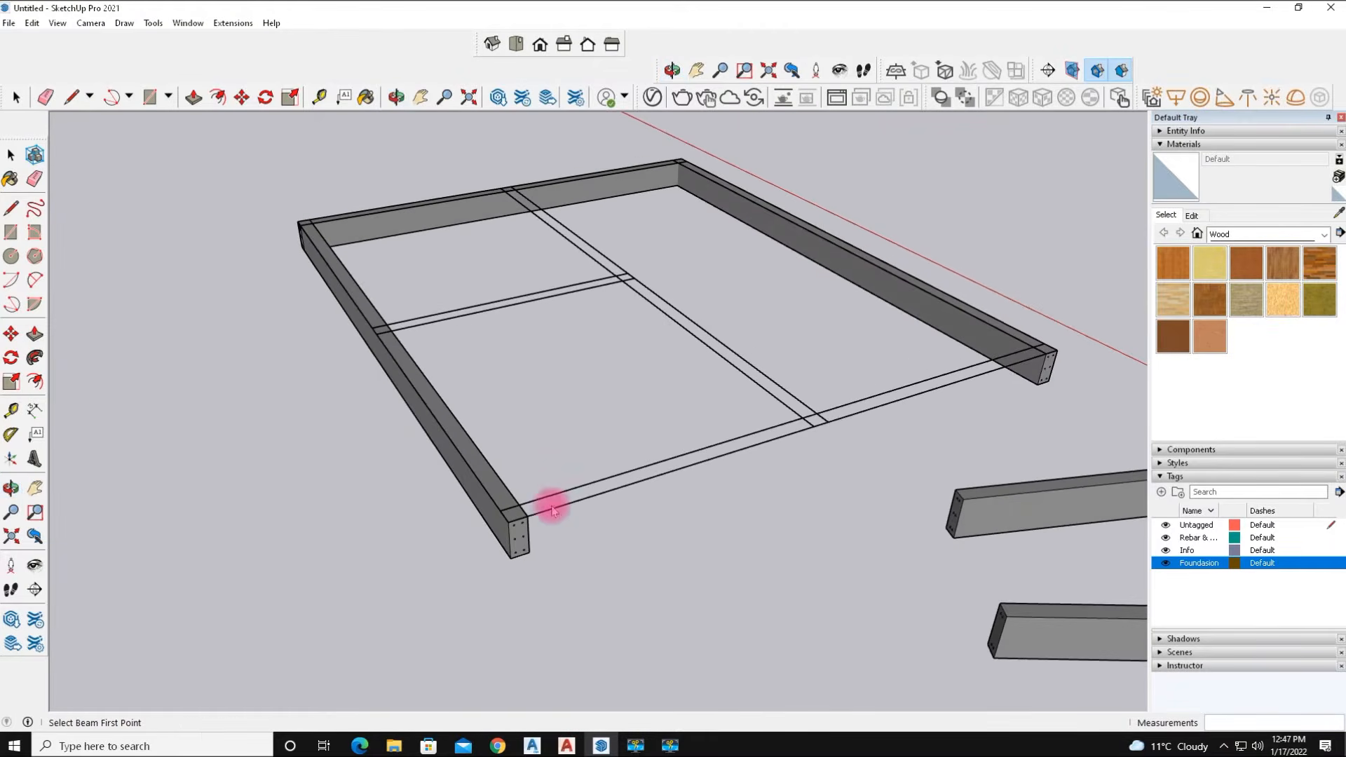
scroll(558, 509, "up", 2)
left_click(489, 534)
middle_click_drag(1016, 414, 751, 427)
scroll(751, 427, "down", 2)
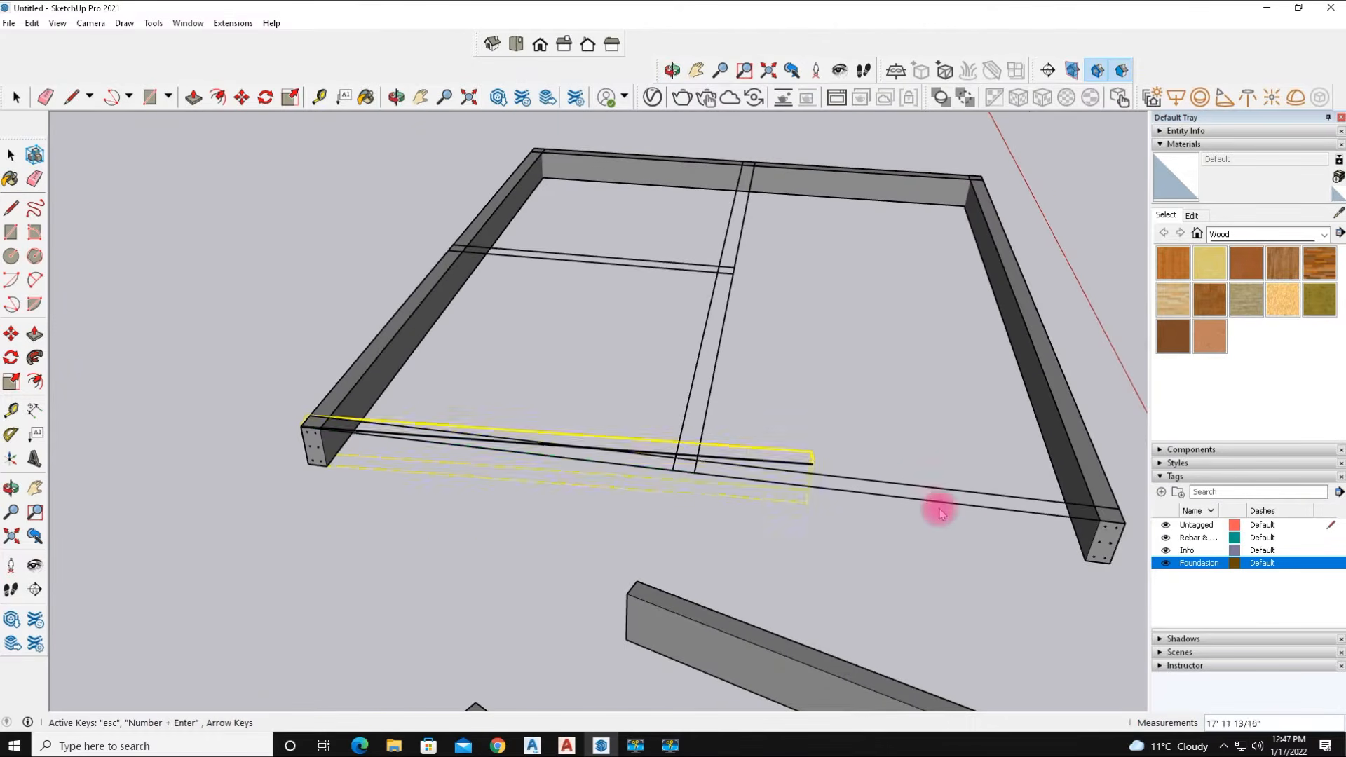
left_click(1125, 526)
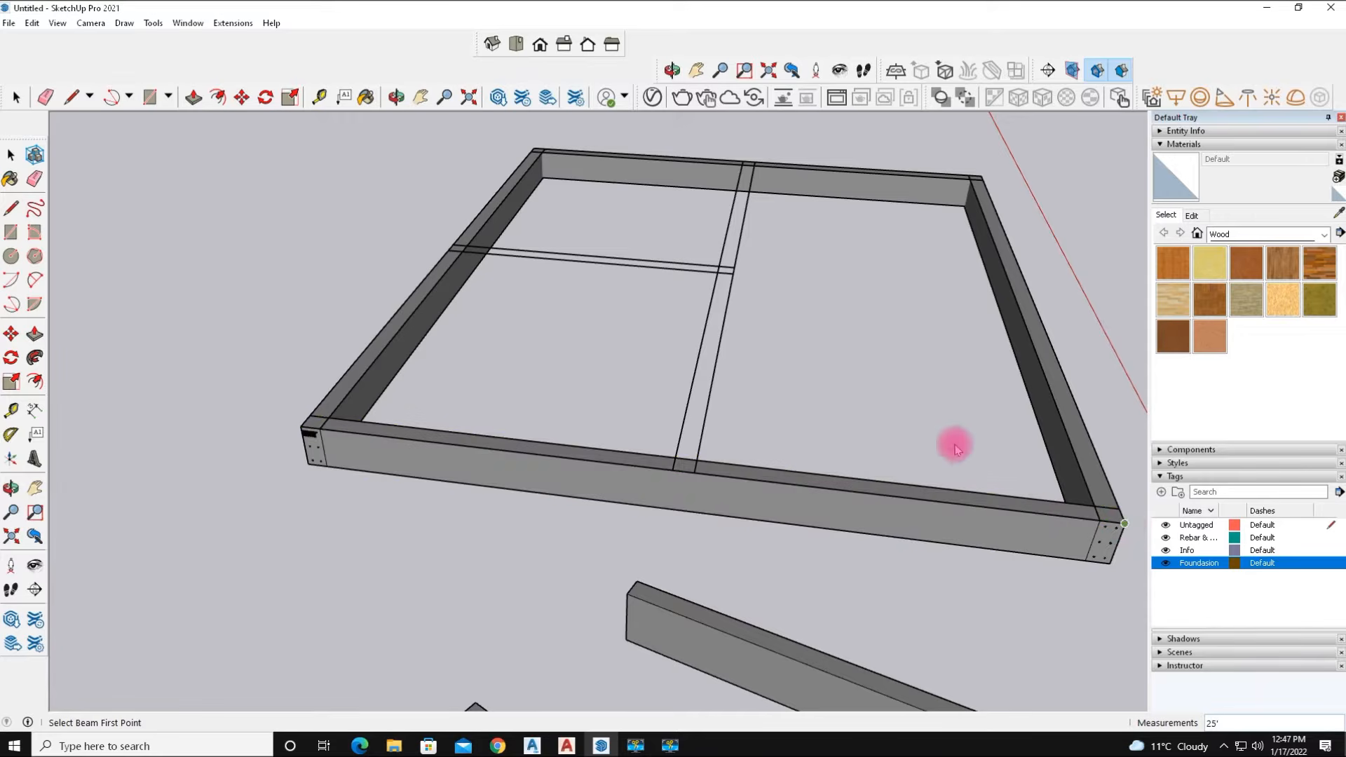
Draw a 30' beam along the interior longitudinal foundation strip.
middle_click_drag(852, 423, 347, 415)
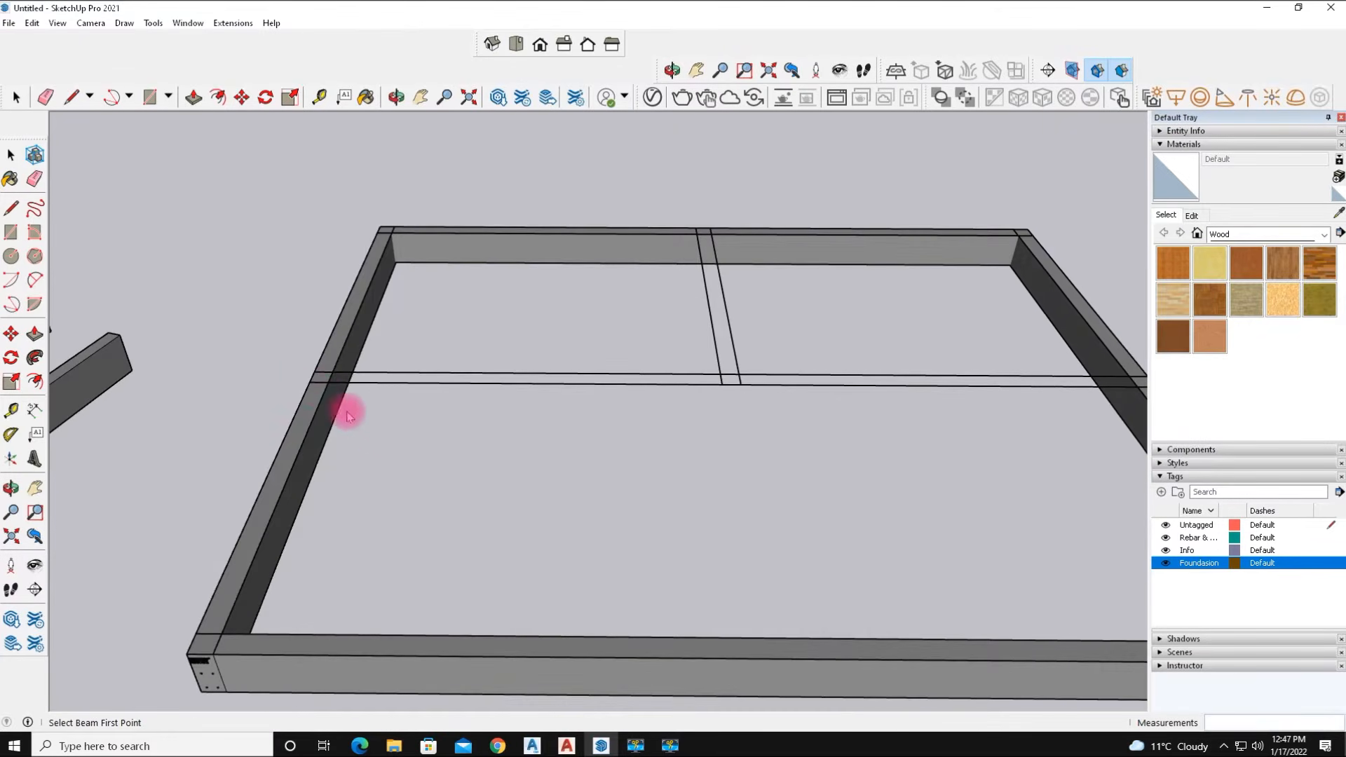
left_click(310, 383)
middle_click_drag(1037, 390, 786, 394)
scroll(786, 394, "down", 3)
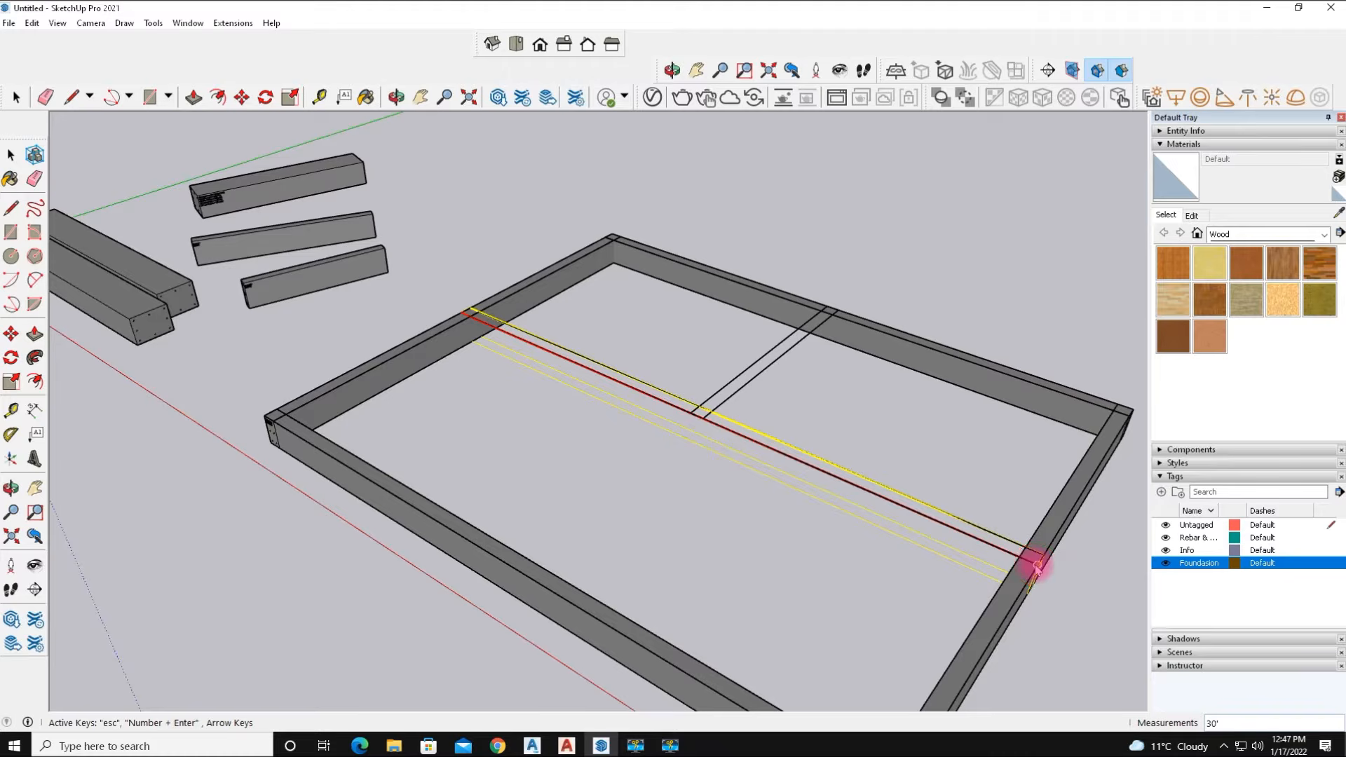
left_click(1037, 565)
Draw a beam about 12'10" long along the interior cross strip to the outer beam.
middle_click_drag(997, 502, 595, 460)
scroll(595, 460, "up", 3)
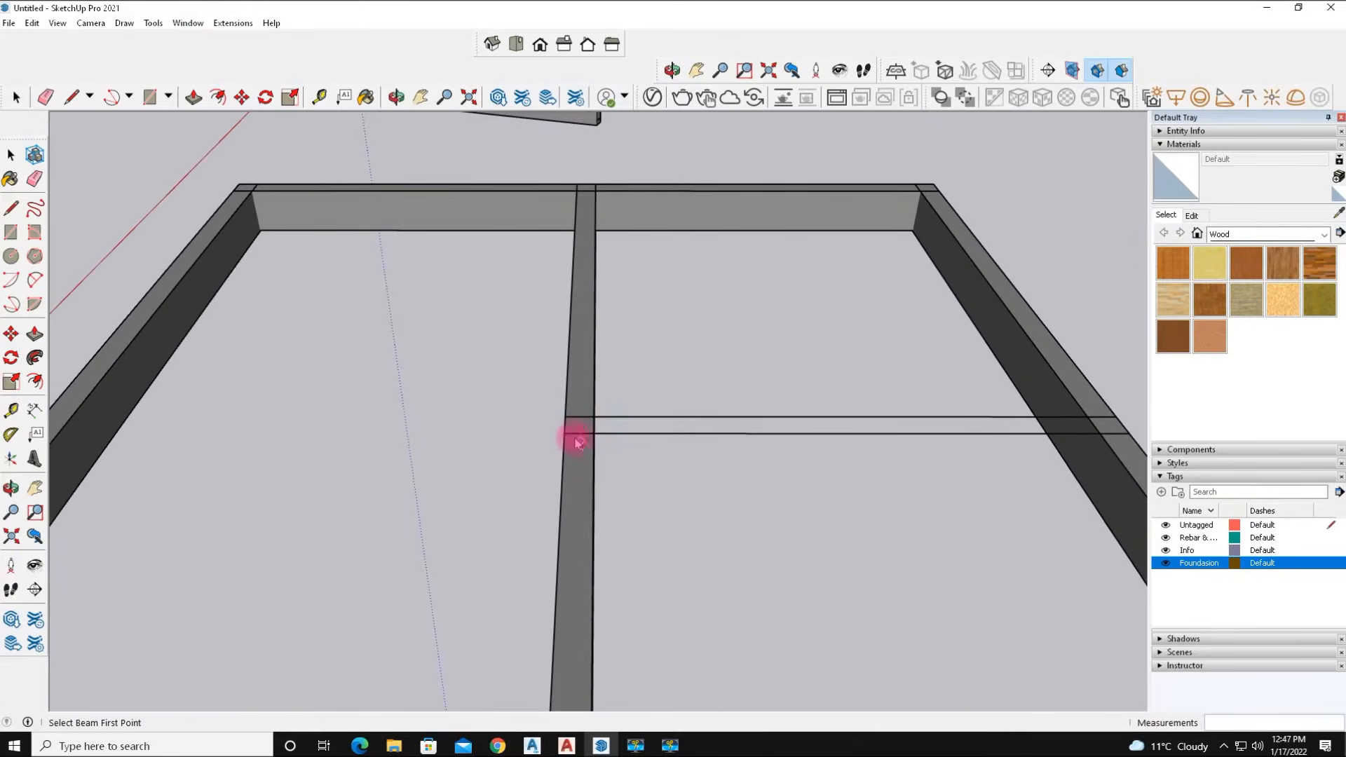
left_click(564, 434)
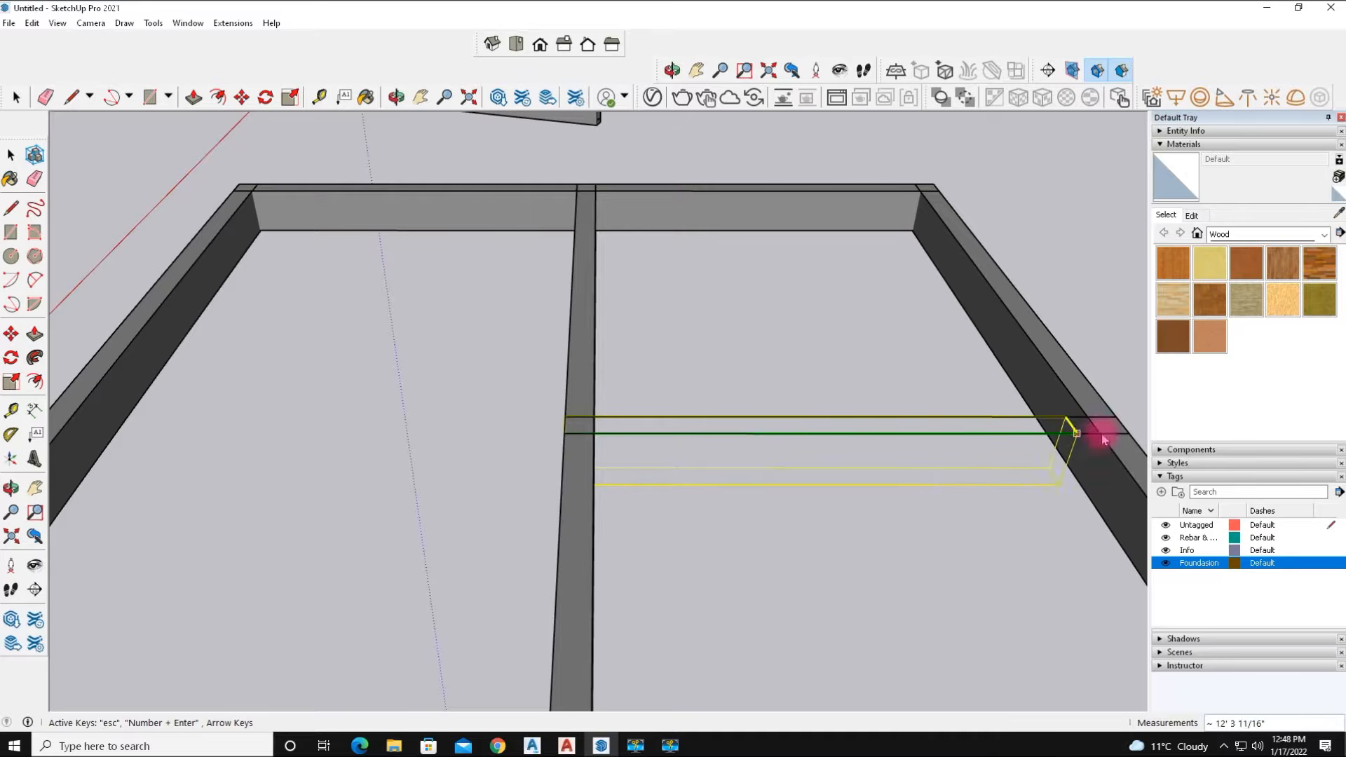
left_click(1129, 434)
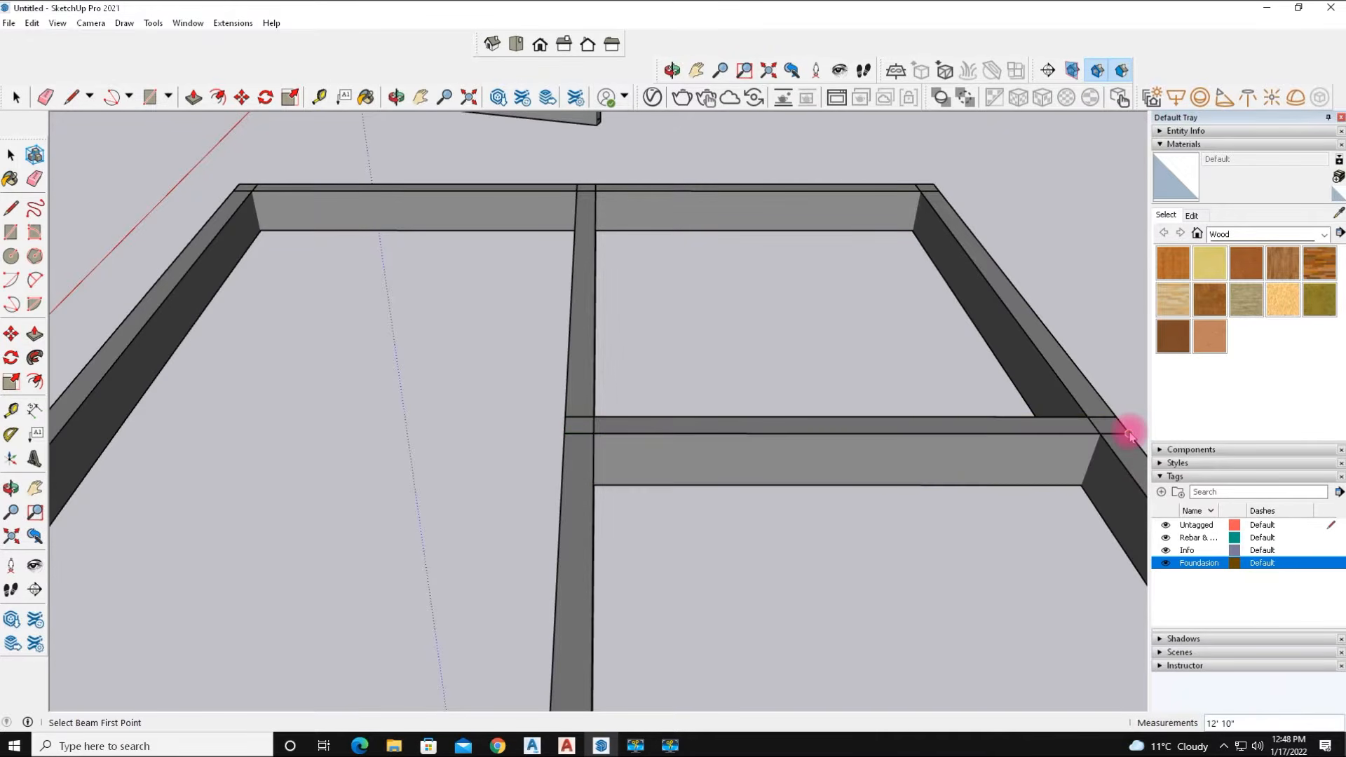
Orbit and zoom around the finished beam grid to inspect the beams, joints and quantity labels.
scroll(849, 474, "down", 6)
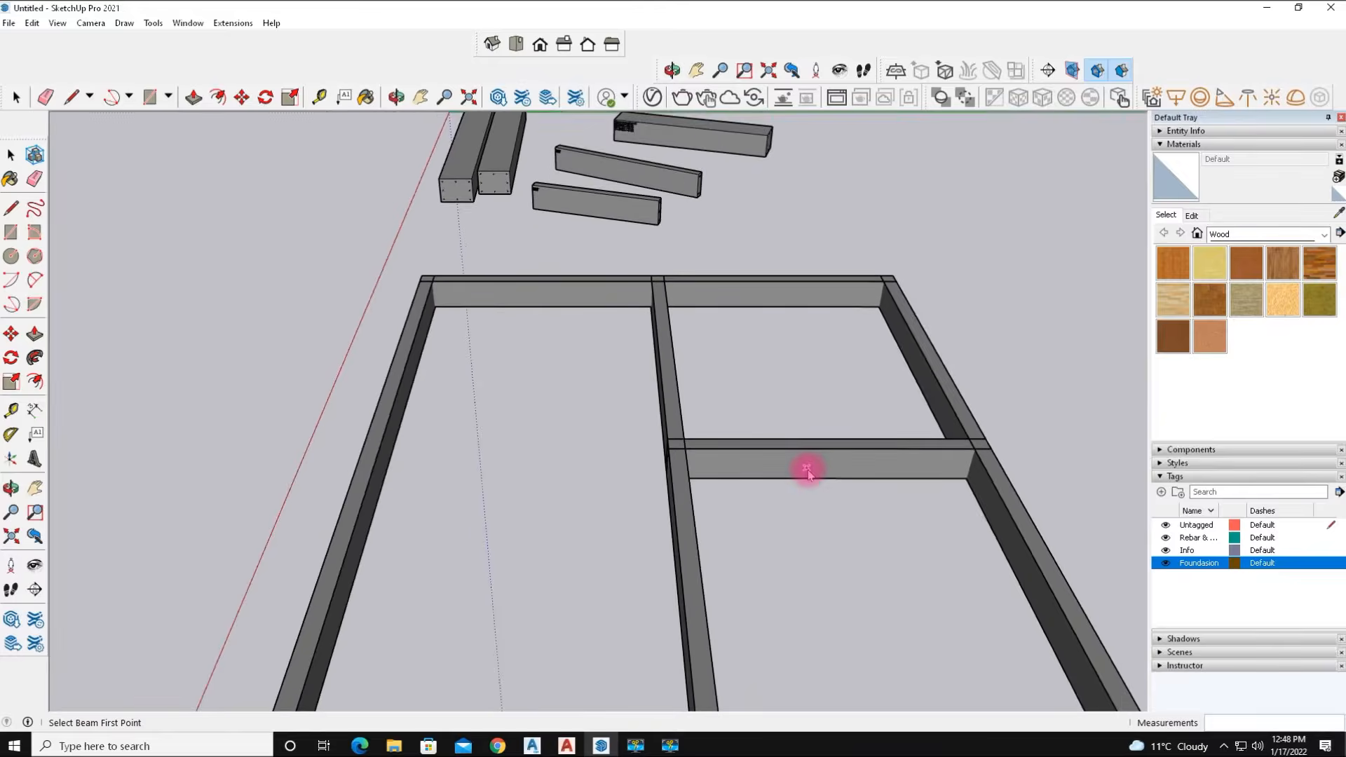
middle_click_drag(629, 548, 716, 451)
scroll(571, 430, "up", 5)
middle_click_drag(564, 427, 491, 358)
scroll(640, 360, "down", 4)
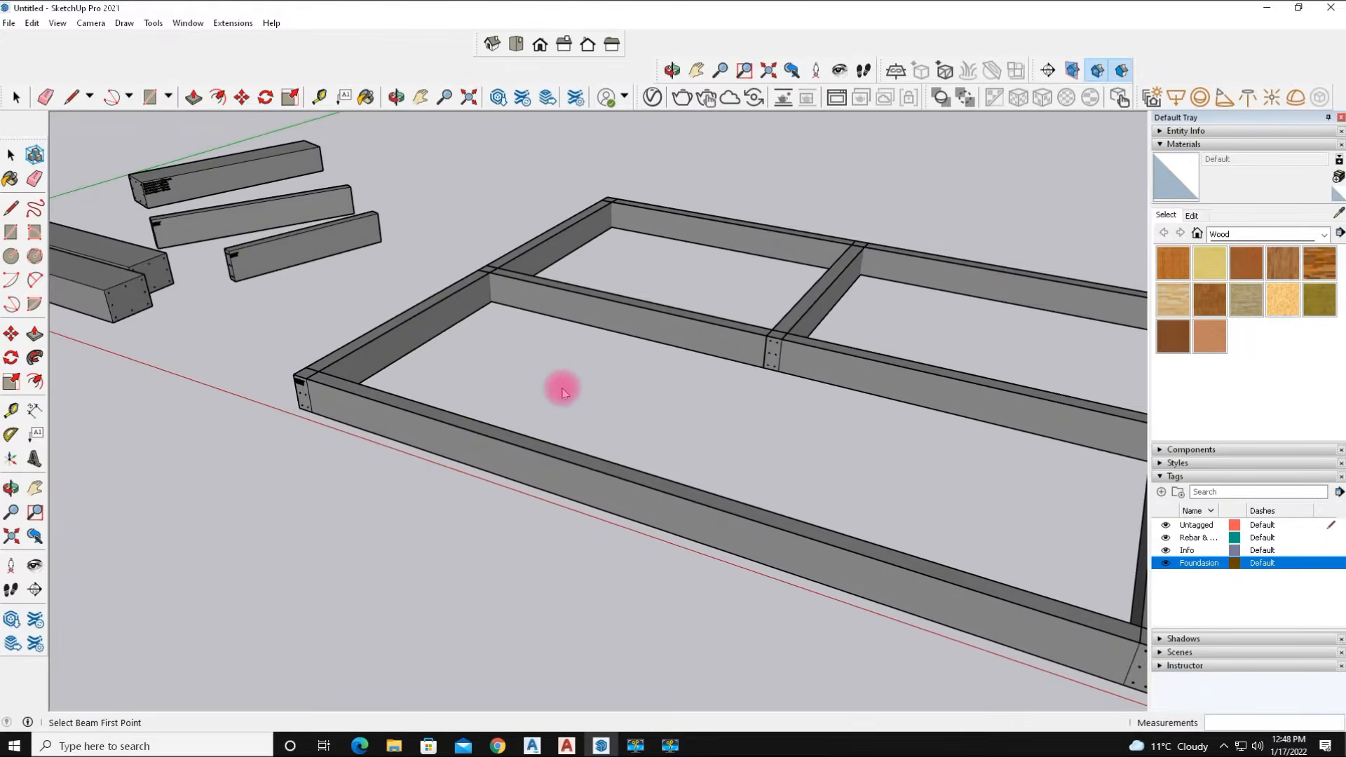
scroll(840, 498, "down", 2)
scroll(864, 497, "up", 6)
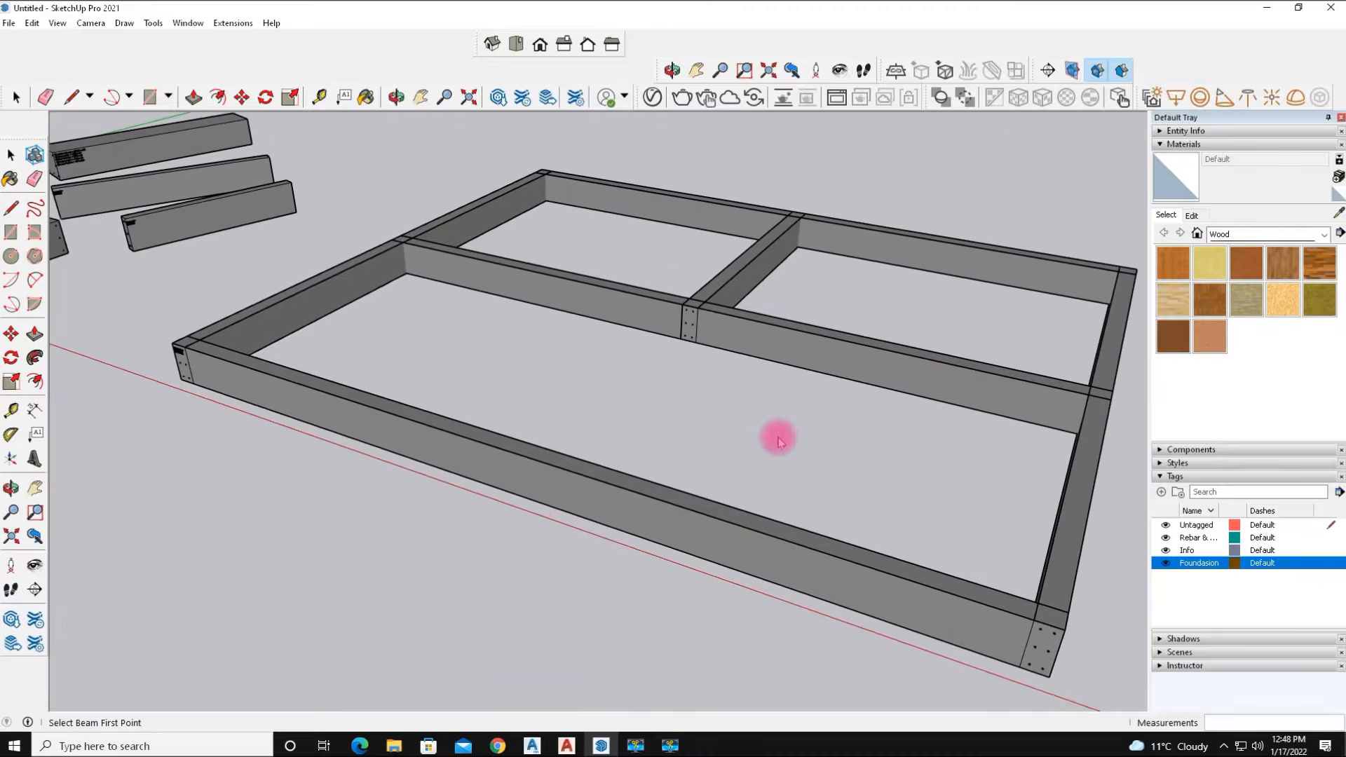
middle_click_drag(775, 456, 551, 443)
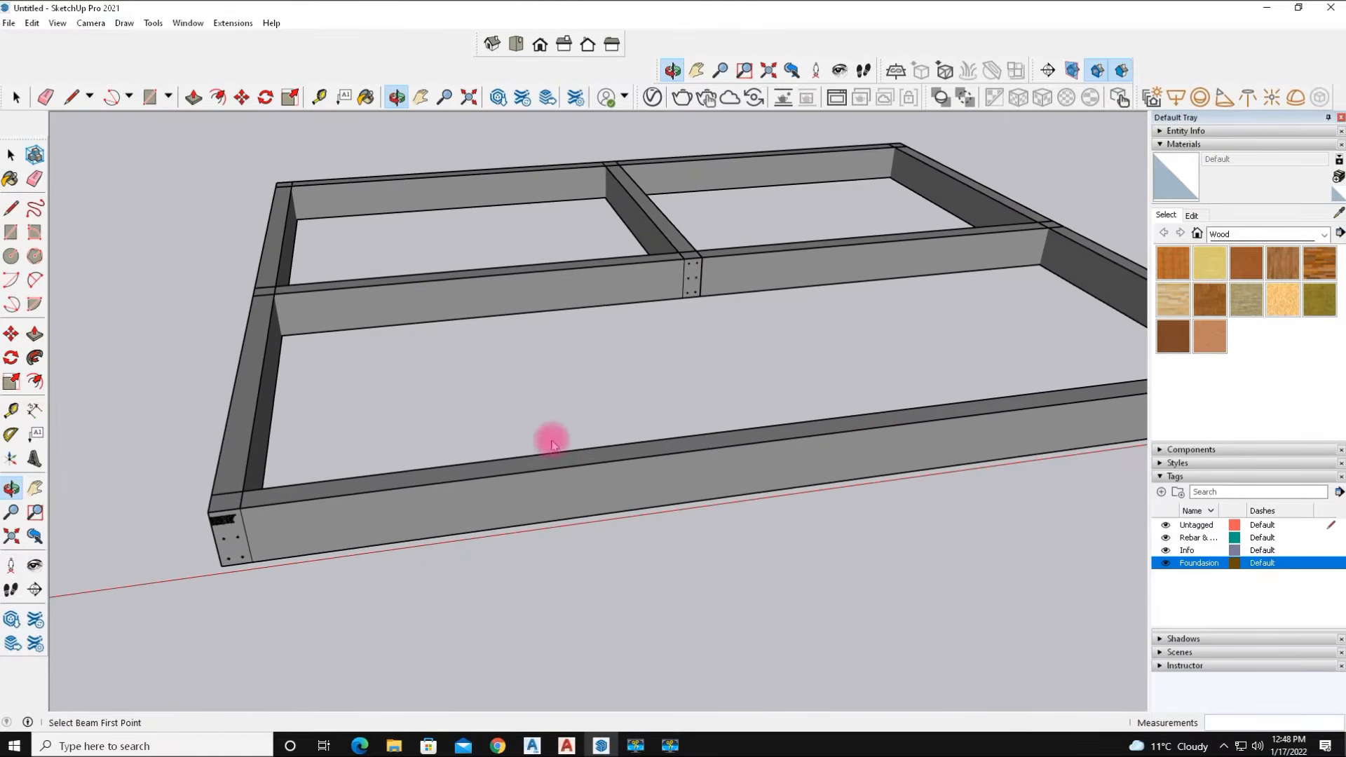
middle_click_drag(317, 435, 369, 426)
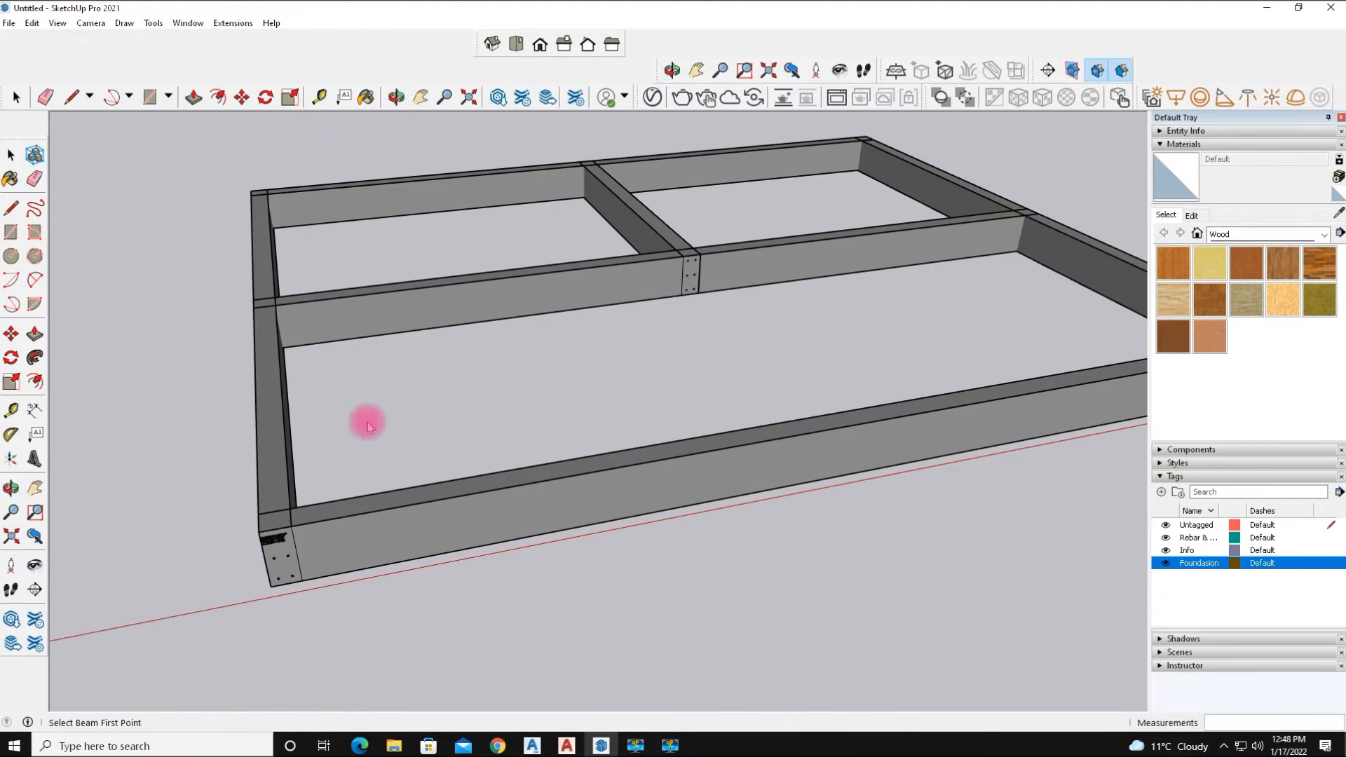
scroll(271, 362, "up", 1)
middle_click_drag(244, 541, 233, 464)
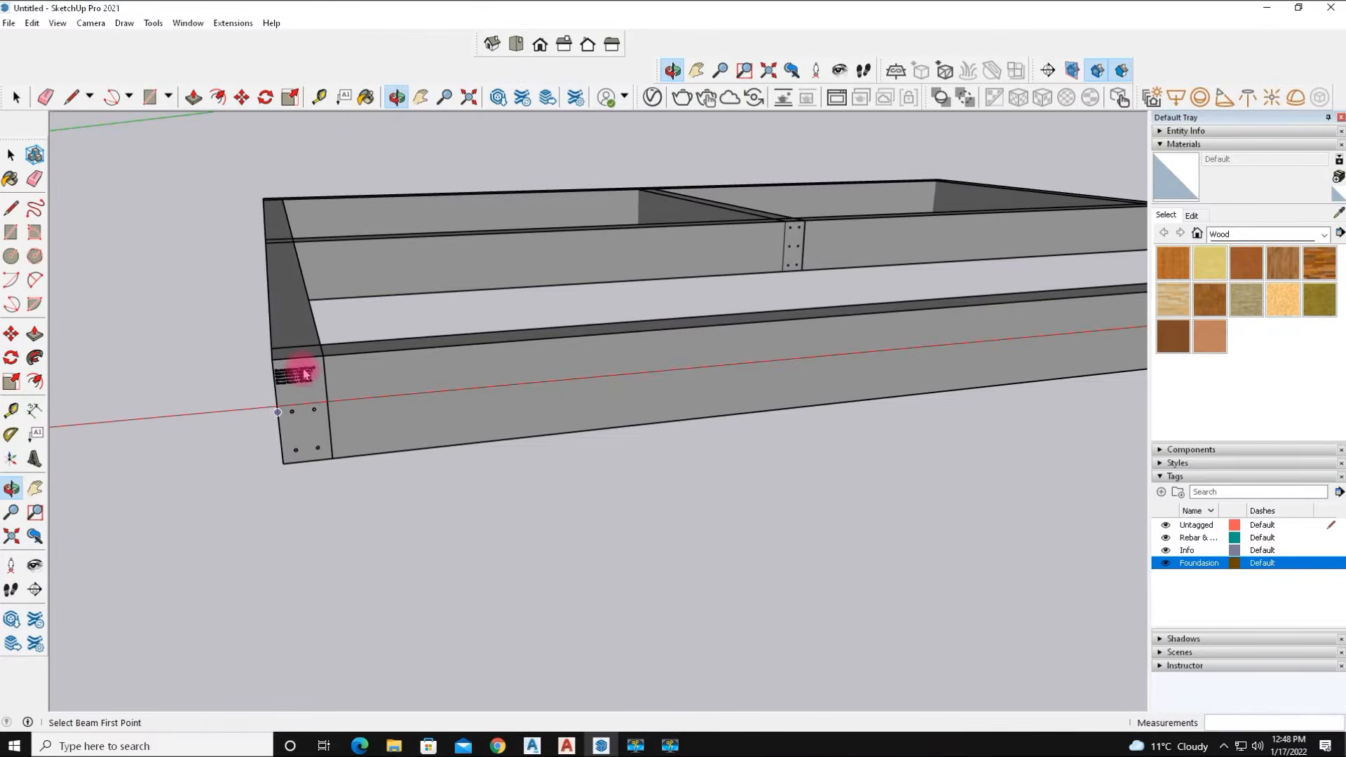
scroll(300, 379, "up", 6)
scroll(290, 391, "up", 4)
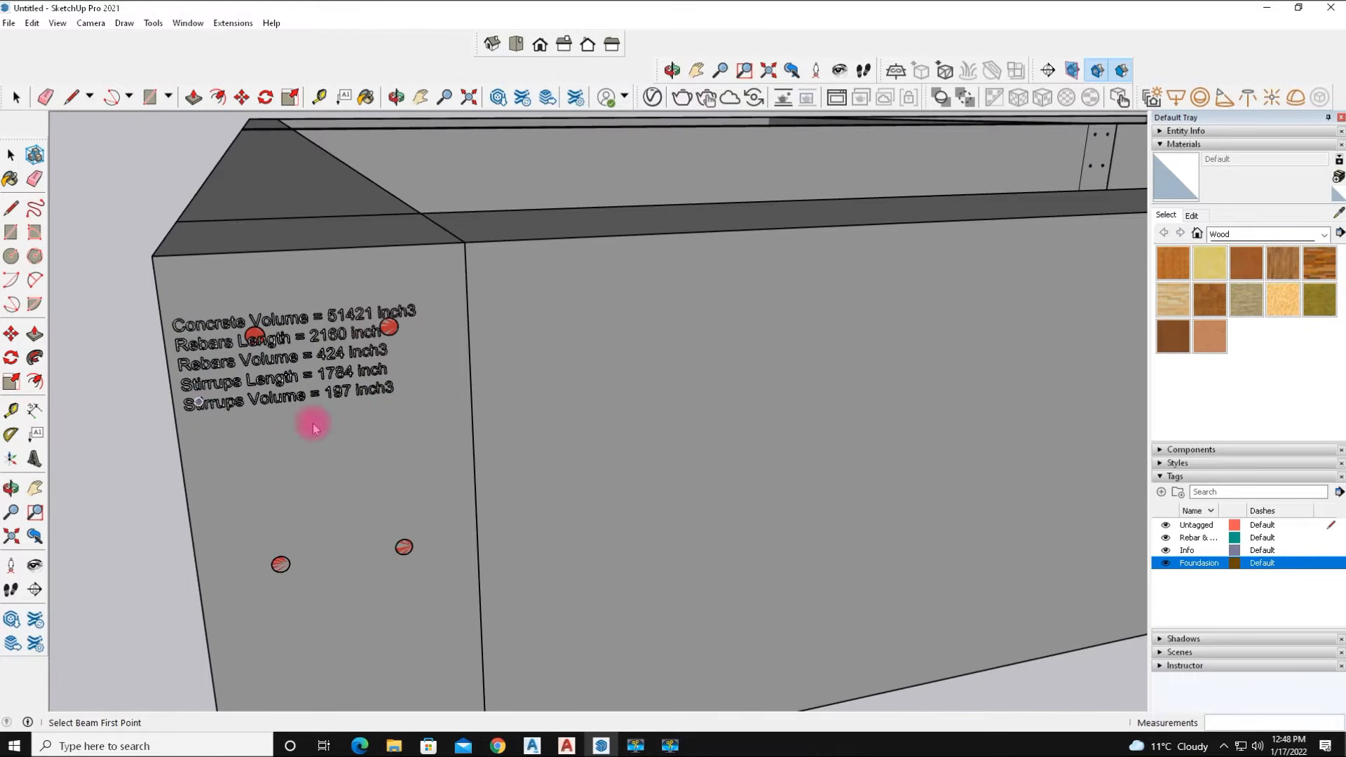
scroll(291, 504, "down", 10)
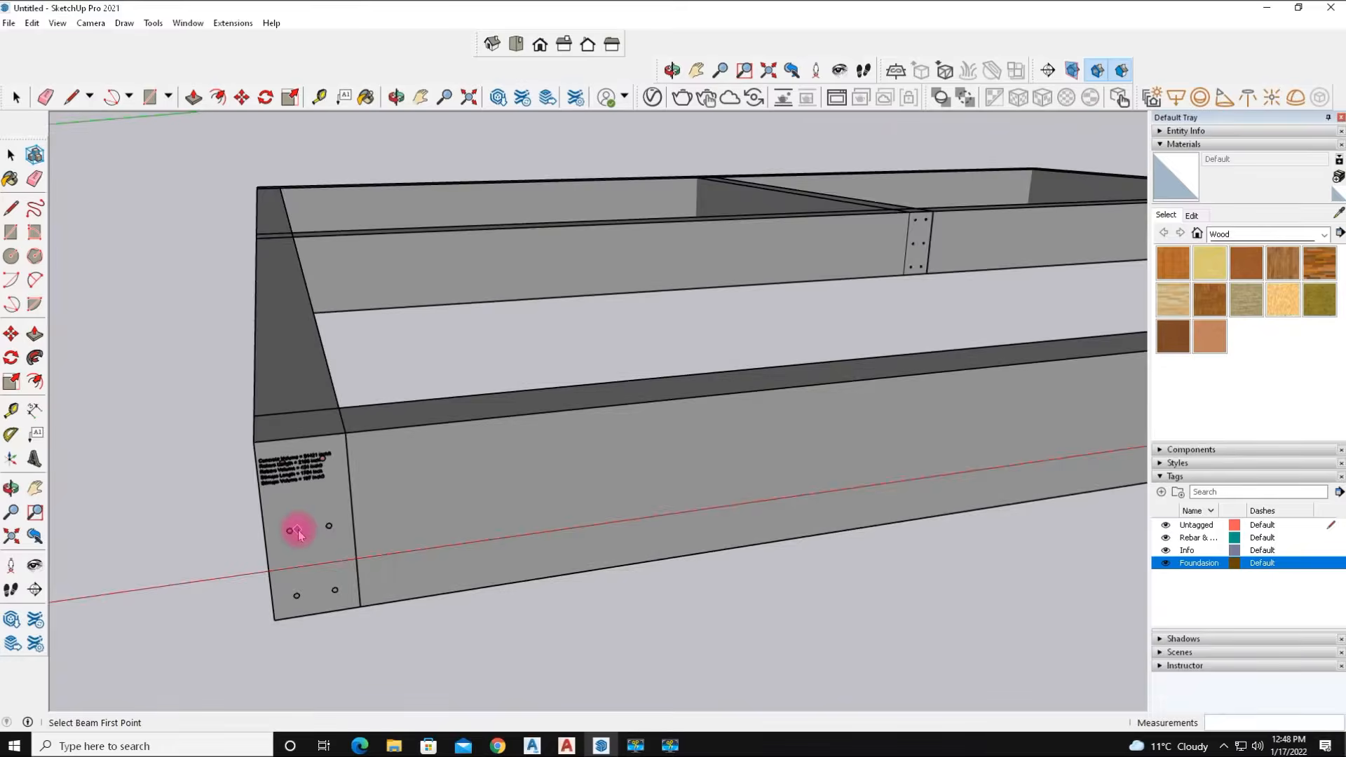
scroll(297, 530, "down", 8)
middle_click_drag(471, 604, 330, 601)
scroll(241, 461, "up", 5)
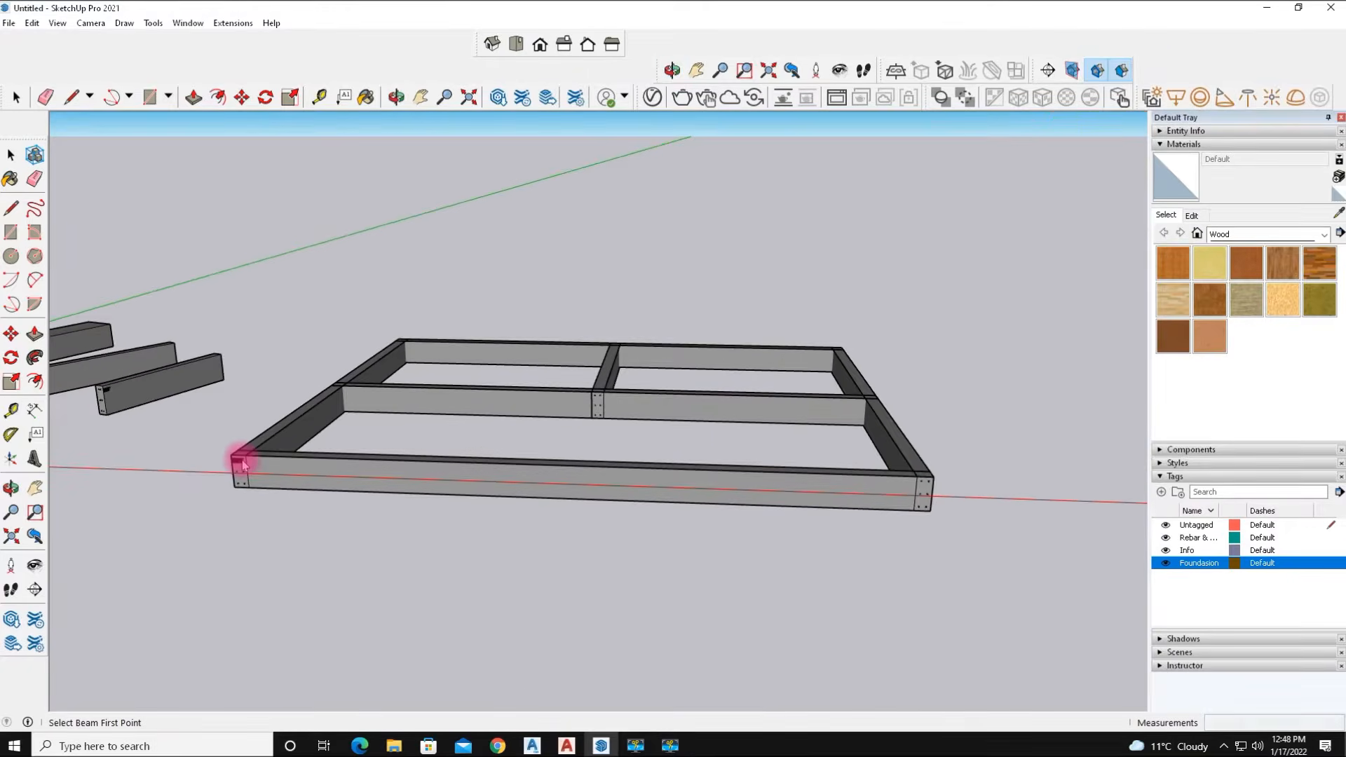
middle_click_drag(241, 462, 352, 511)
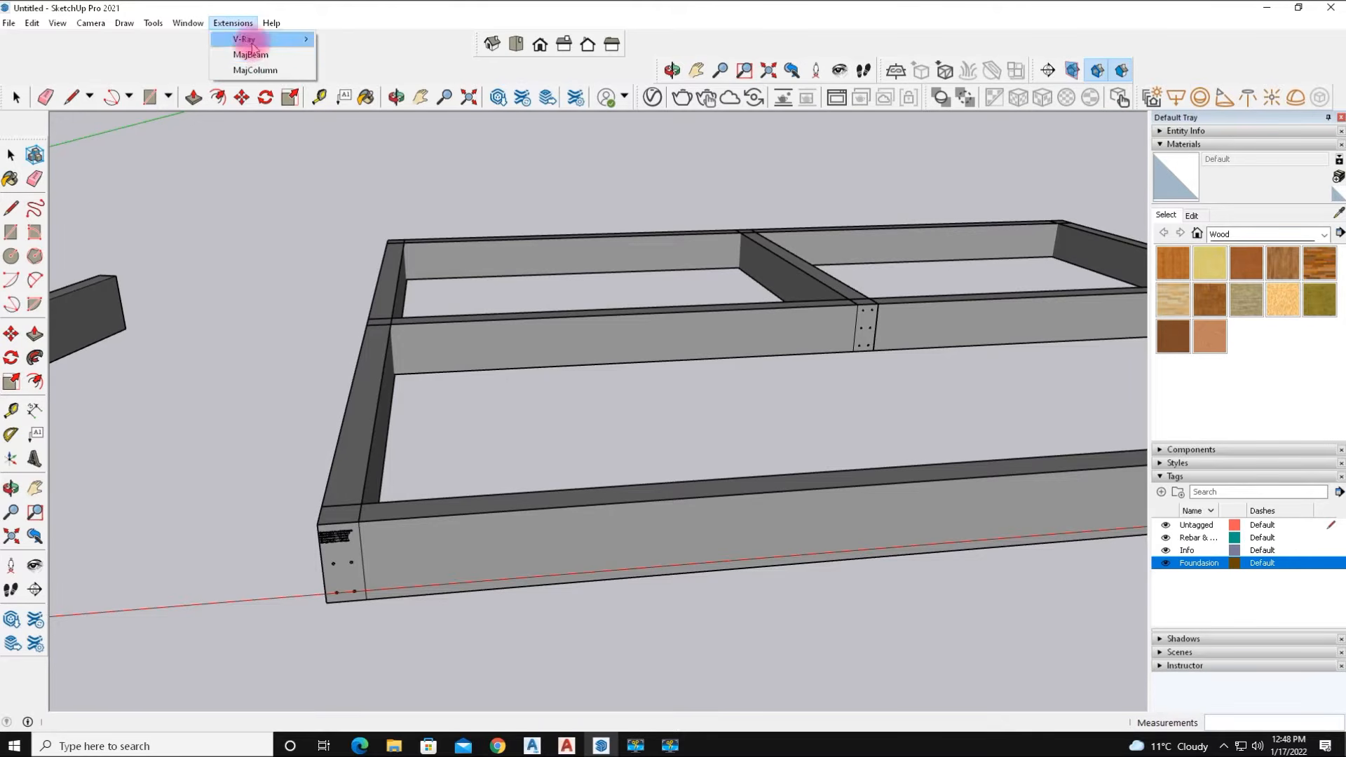
left_click(261, 70)
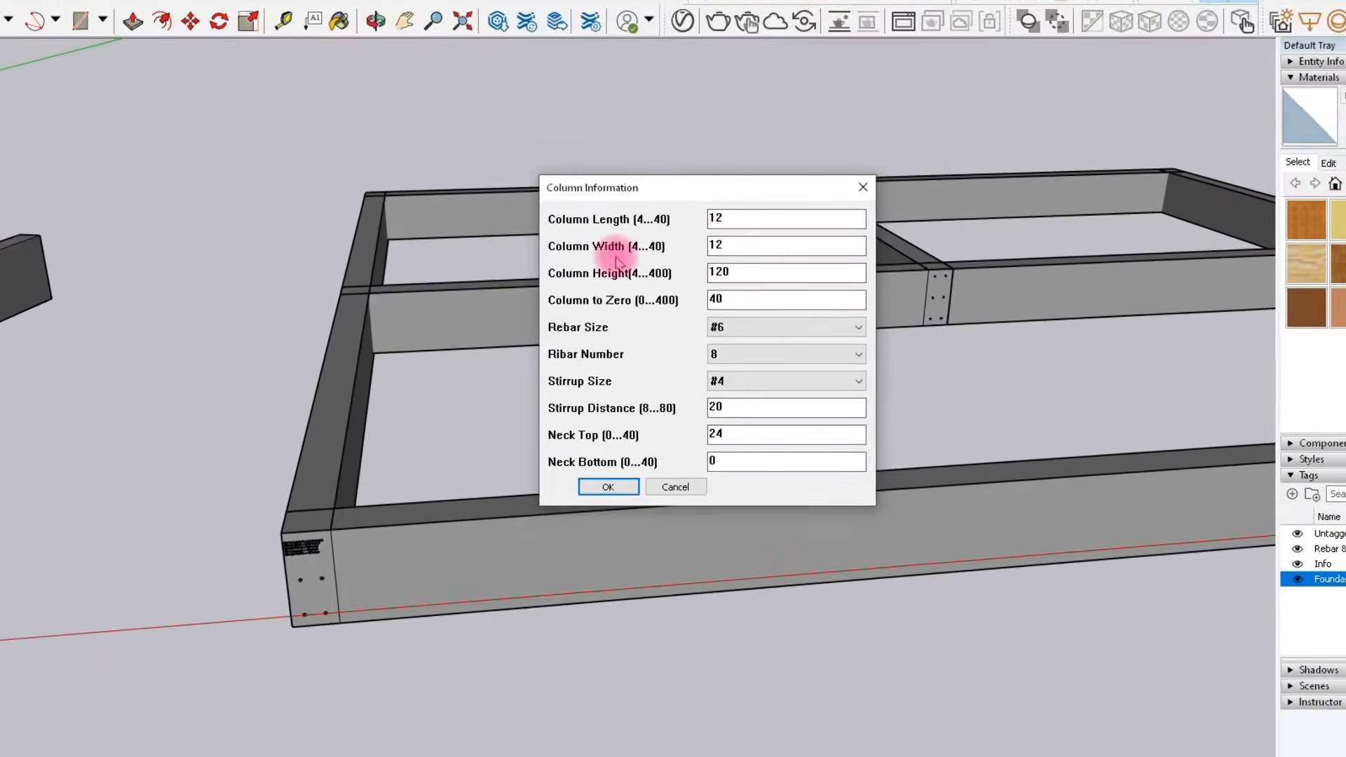
left_click(863, 187)
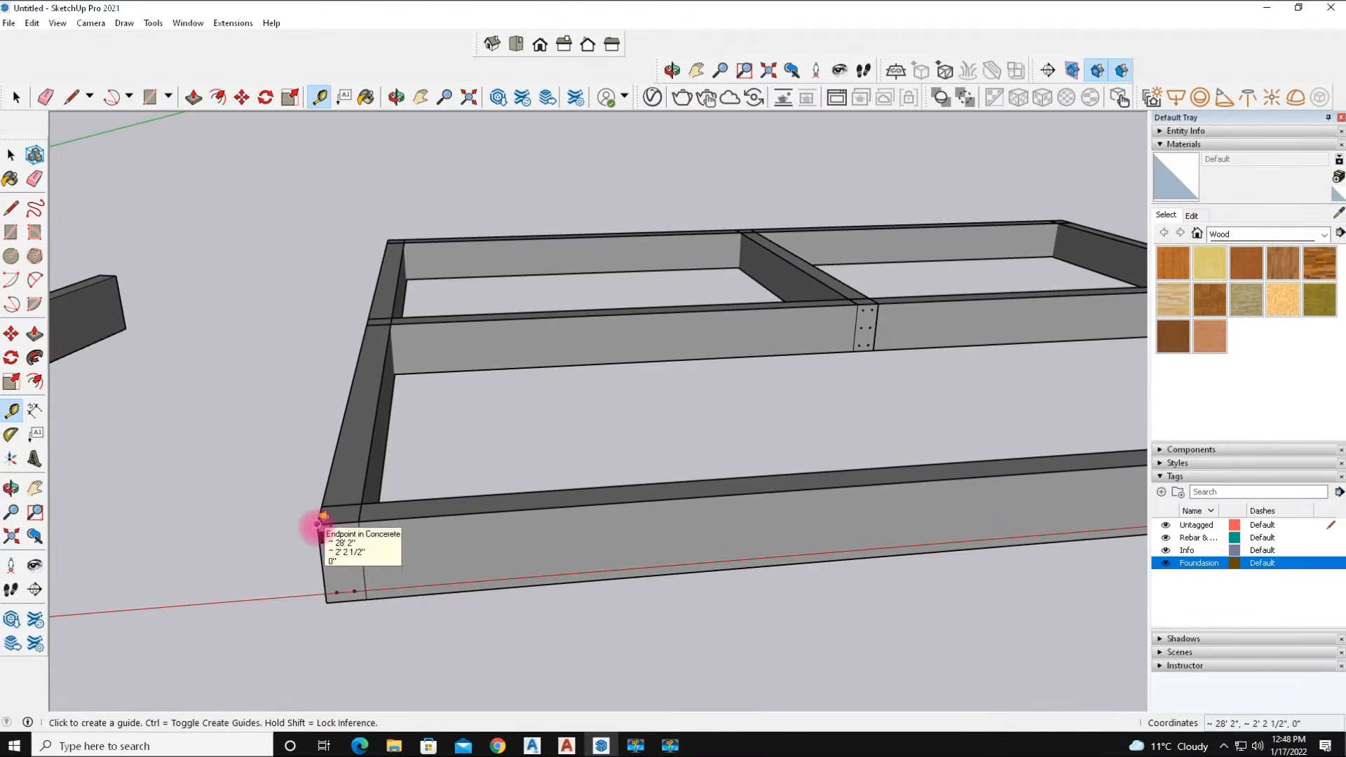
Create Tape Measure guides 8" in from the outer corner of the foundation beams.
left_click(306, 530)
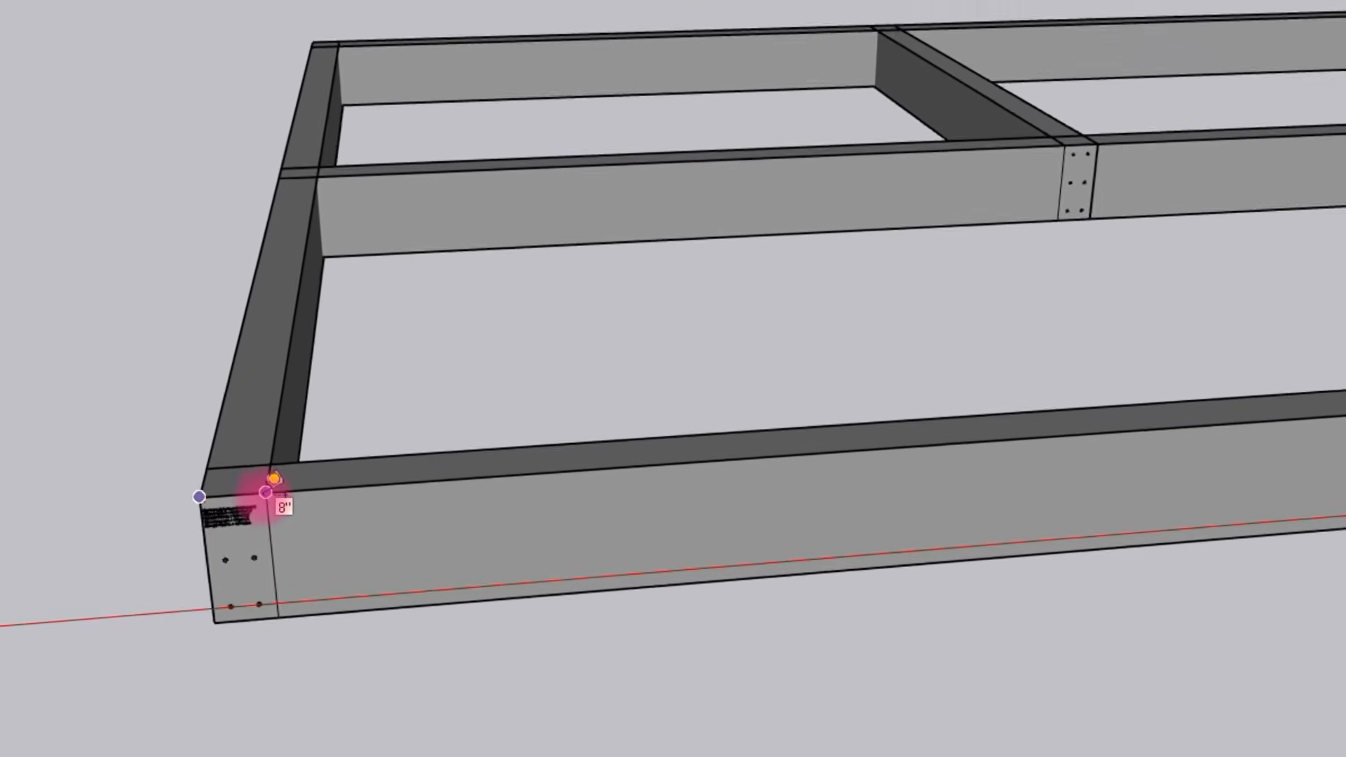
left_click(358, 522)
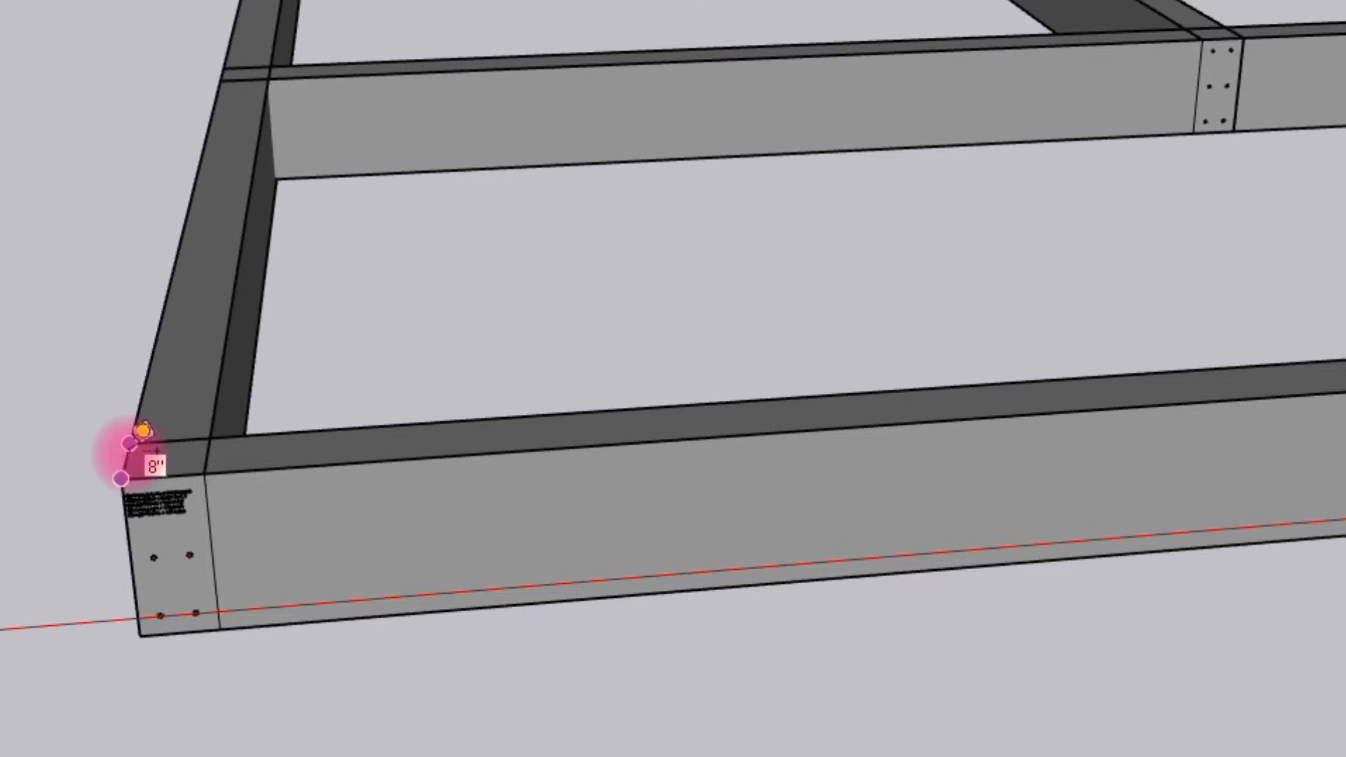
left_click(142, 430)
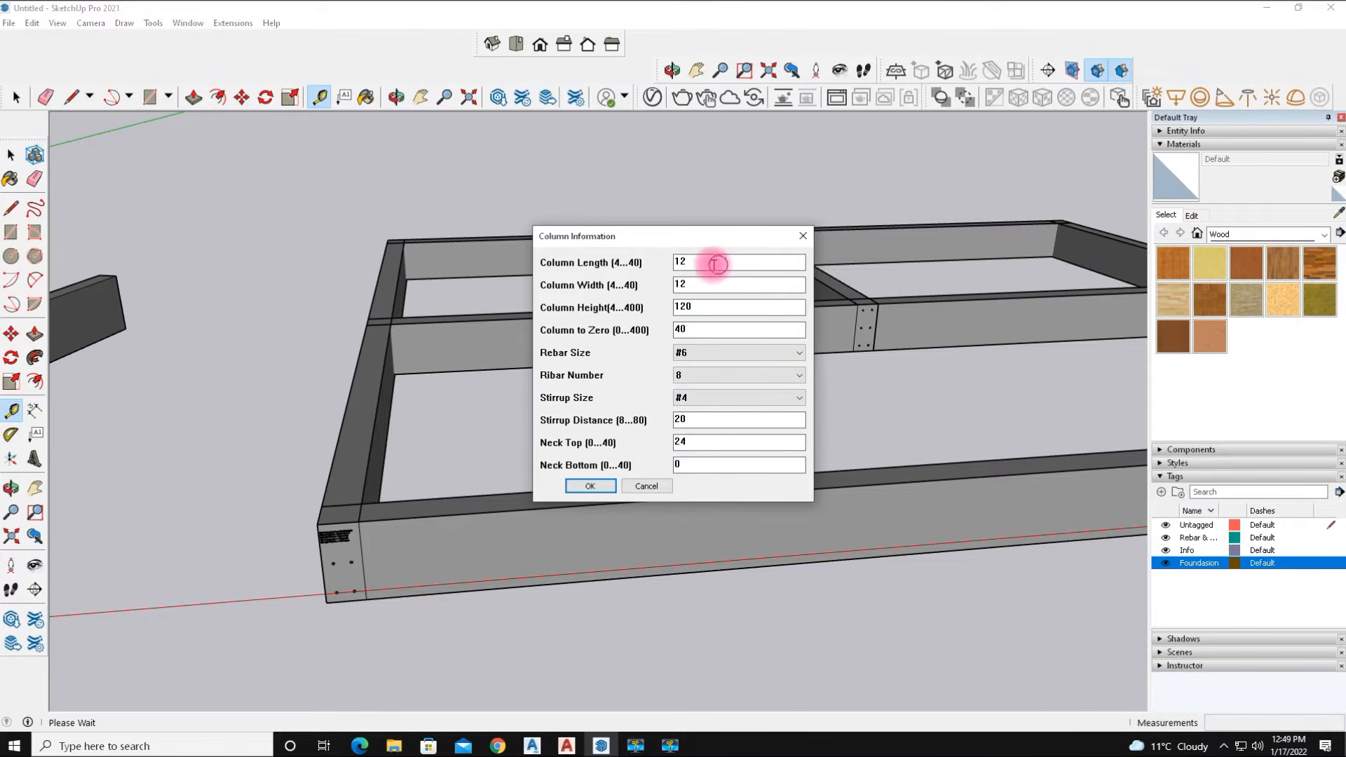
Set the column length and width to 8 and the column-to-zero value to 20 in the column dialog.
left_click_drag(716, 265, 655, 273)
type("8")
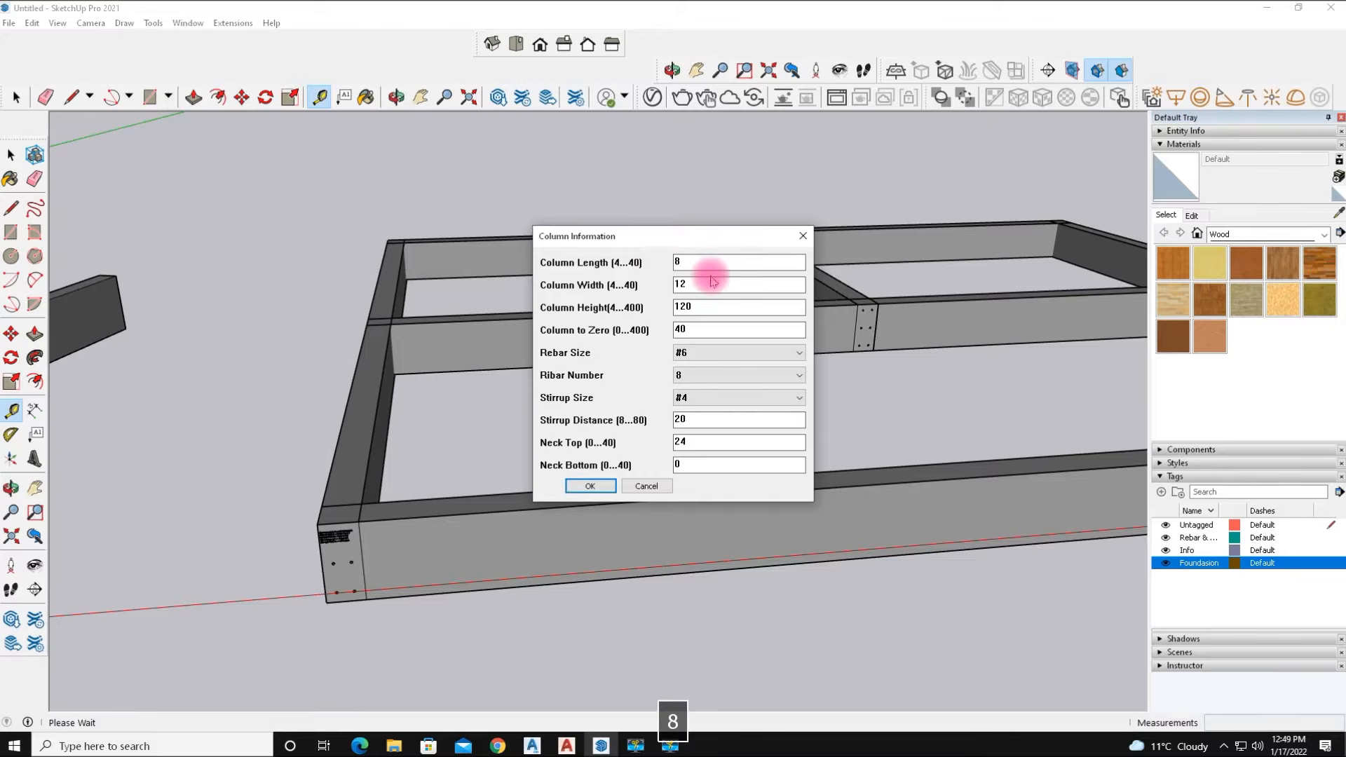
left_click_drag(708, 282, 666, 286)
type("8")
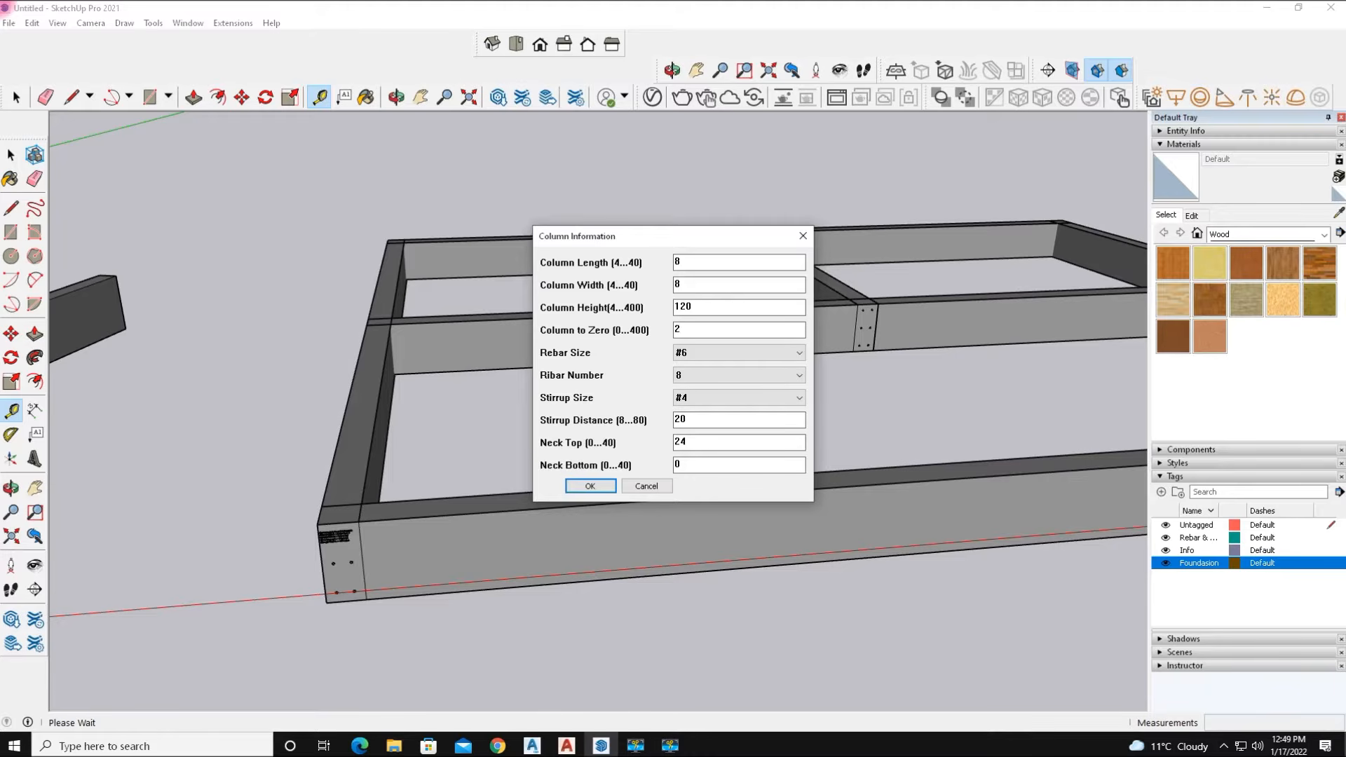
left_click(719, 382)
left_click(721, 383)
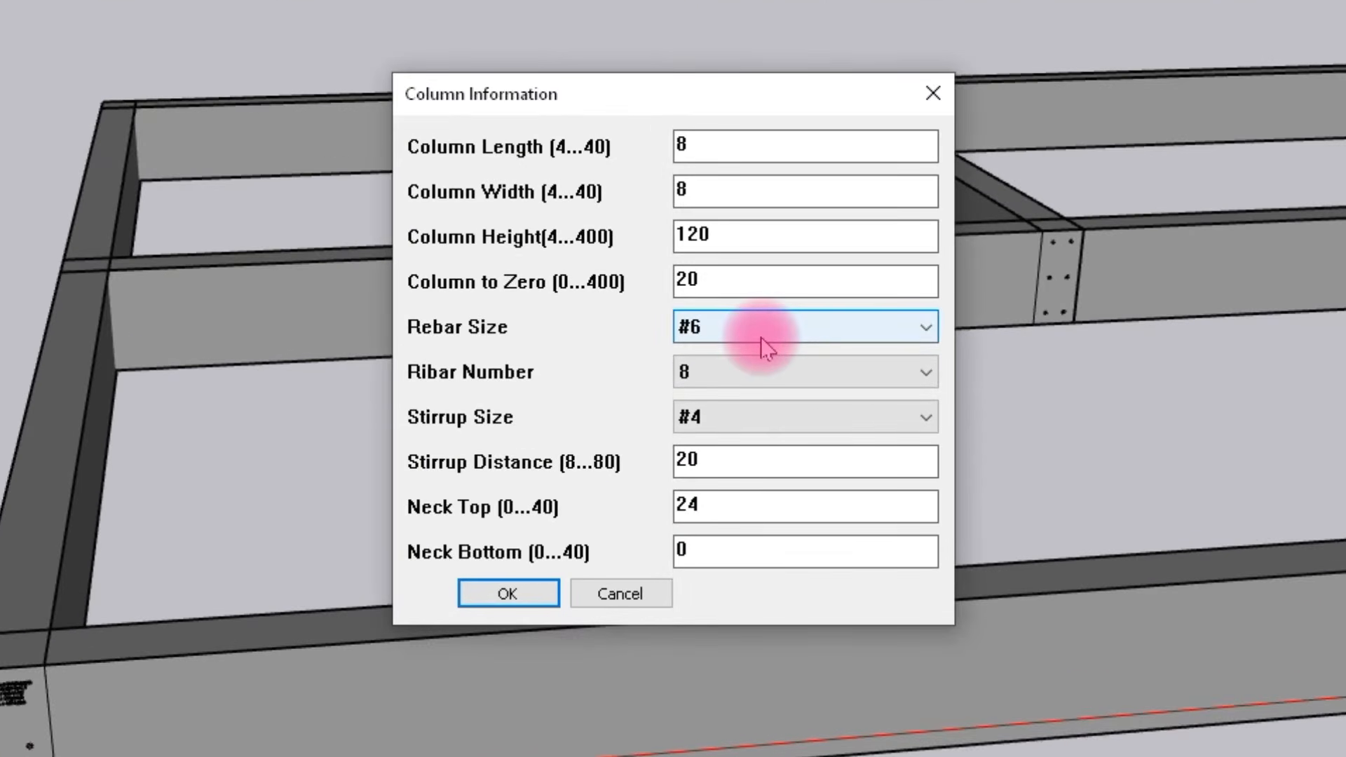
Set the column rebar size to #4, the rebar number to 4 and the stirrup size to #3.
left_click(766, 347)
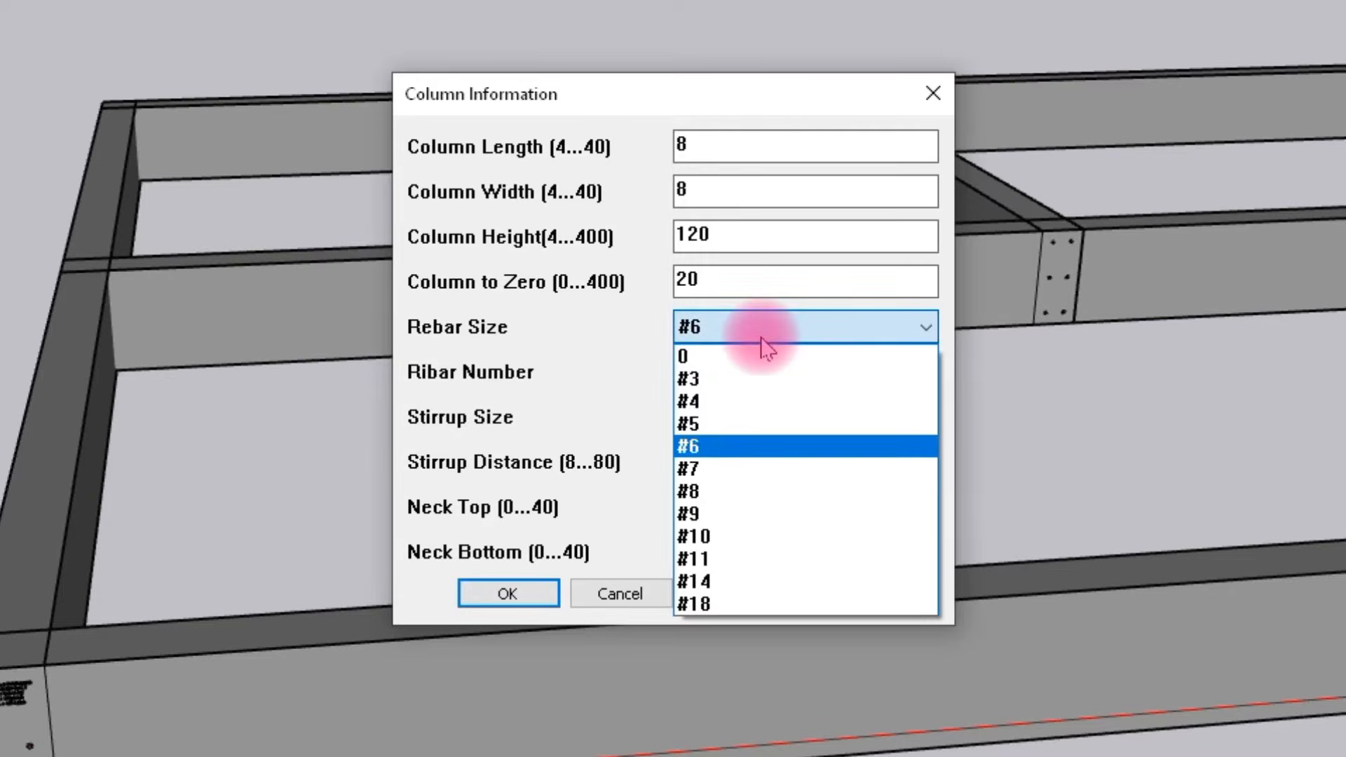
left_click(716, 405)
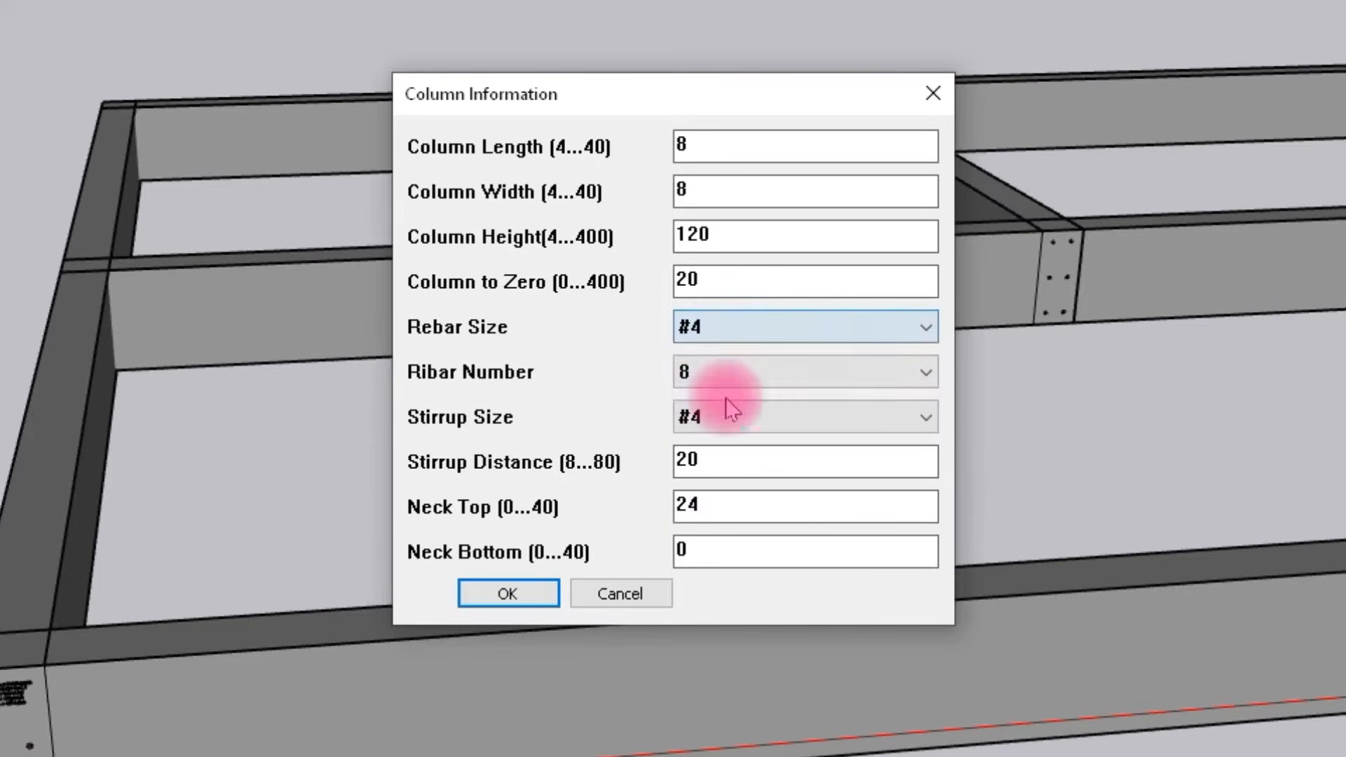
left_click(729, 366)
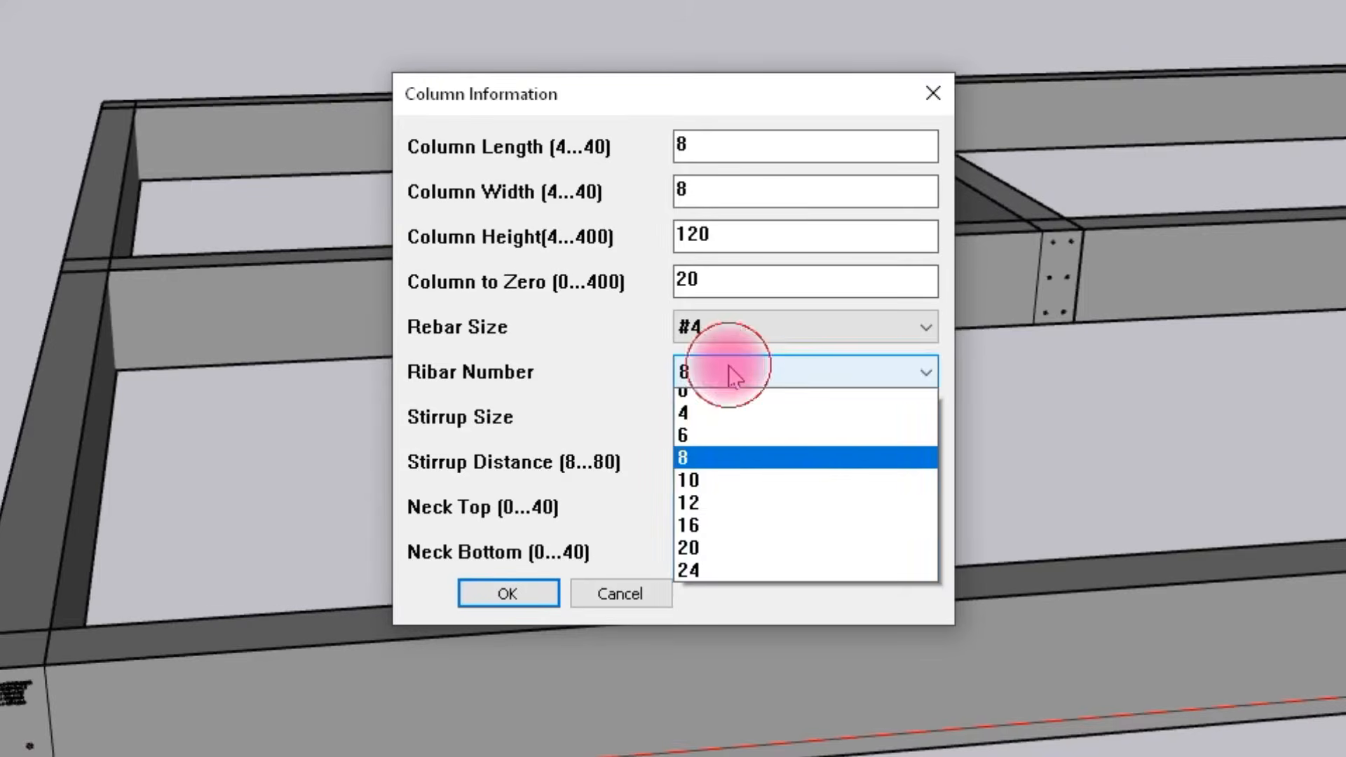
left_click(707, 424)
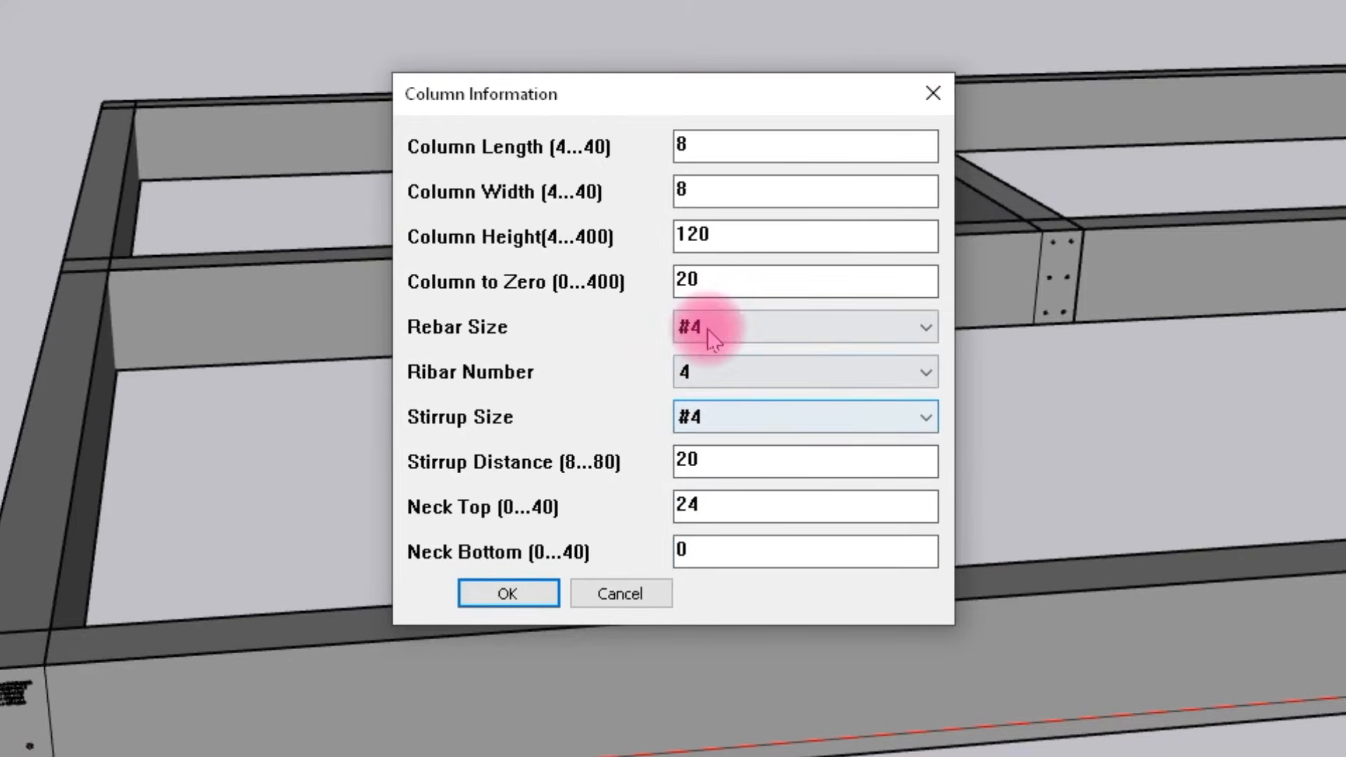
left_click(742, 424)
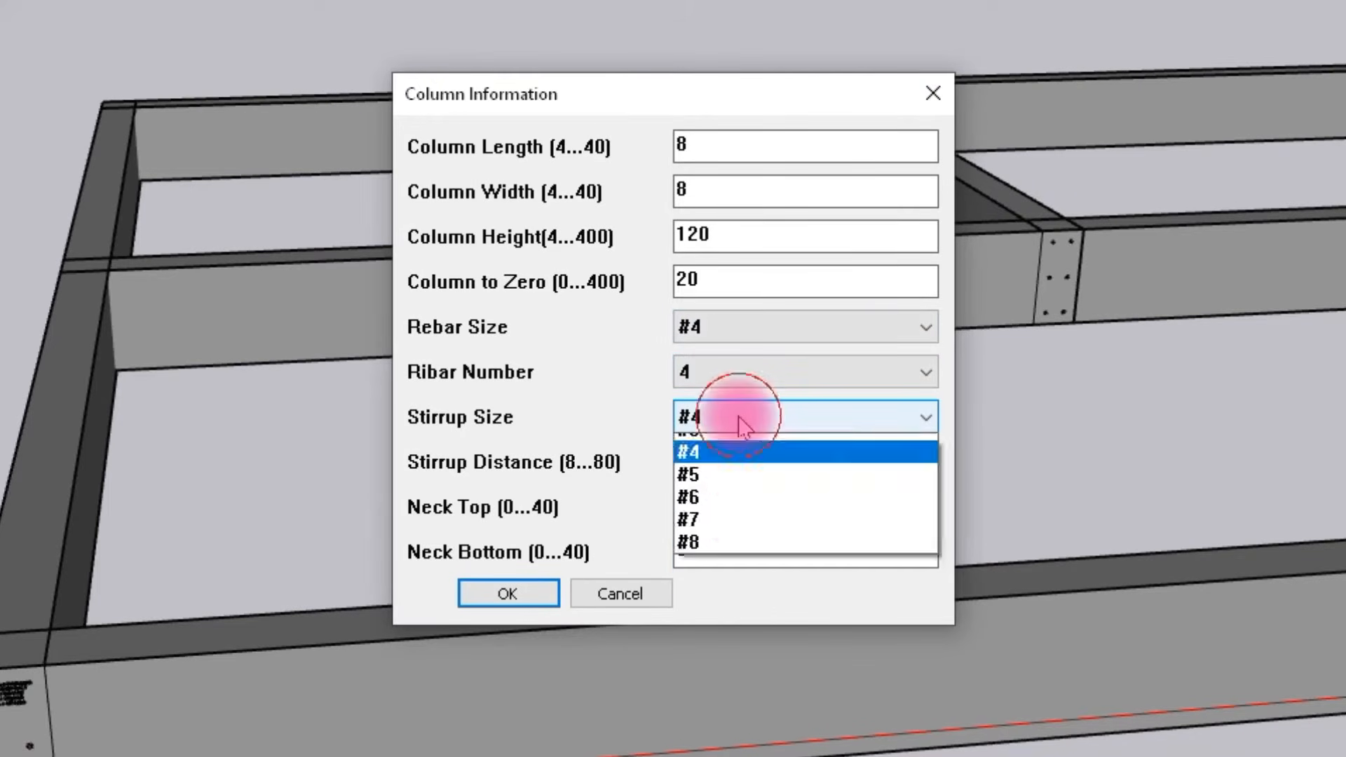
left_click(730, 463)
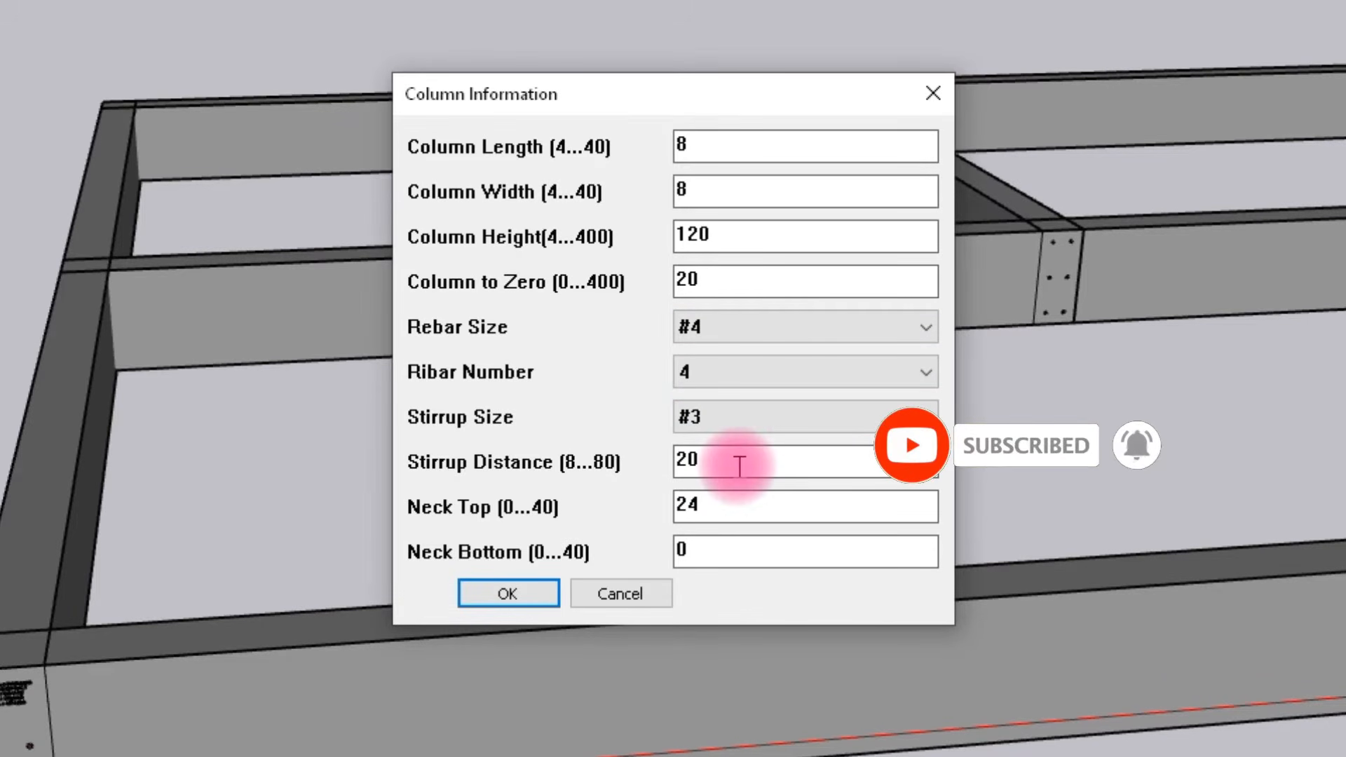
Set the stirrup distance to 8 and neck top to 0, confirm, and place the first column at the near outer foundation corner.
left_click_drag(740, 467, 638, 471)
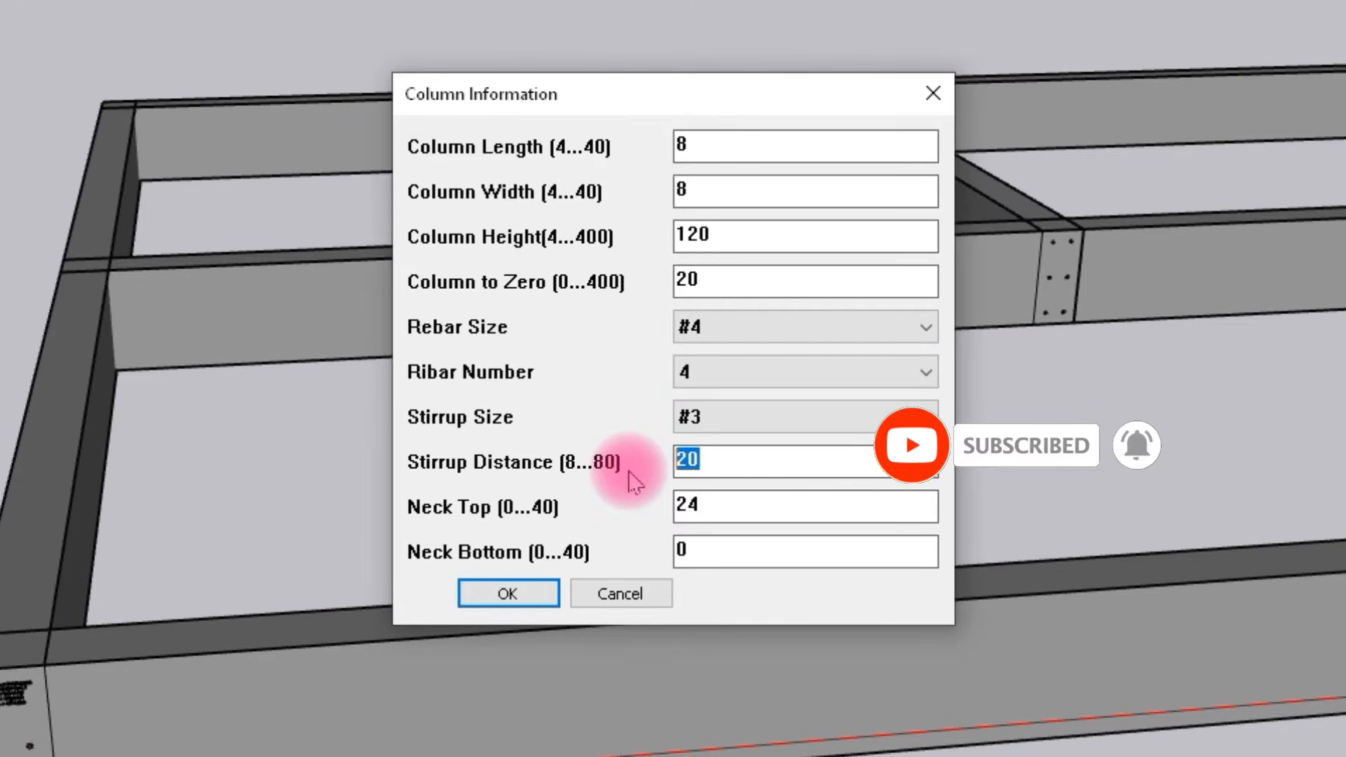
type("8")
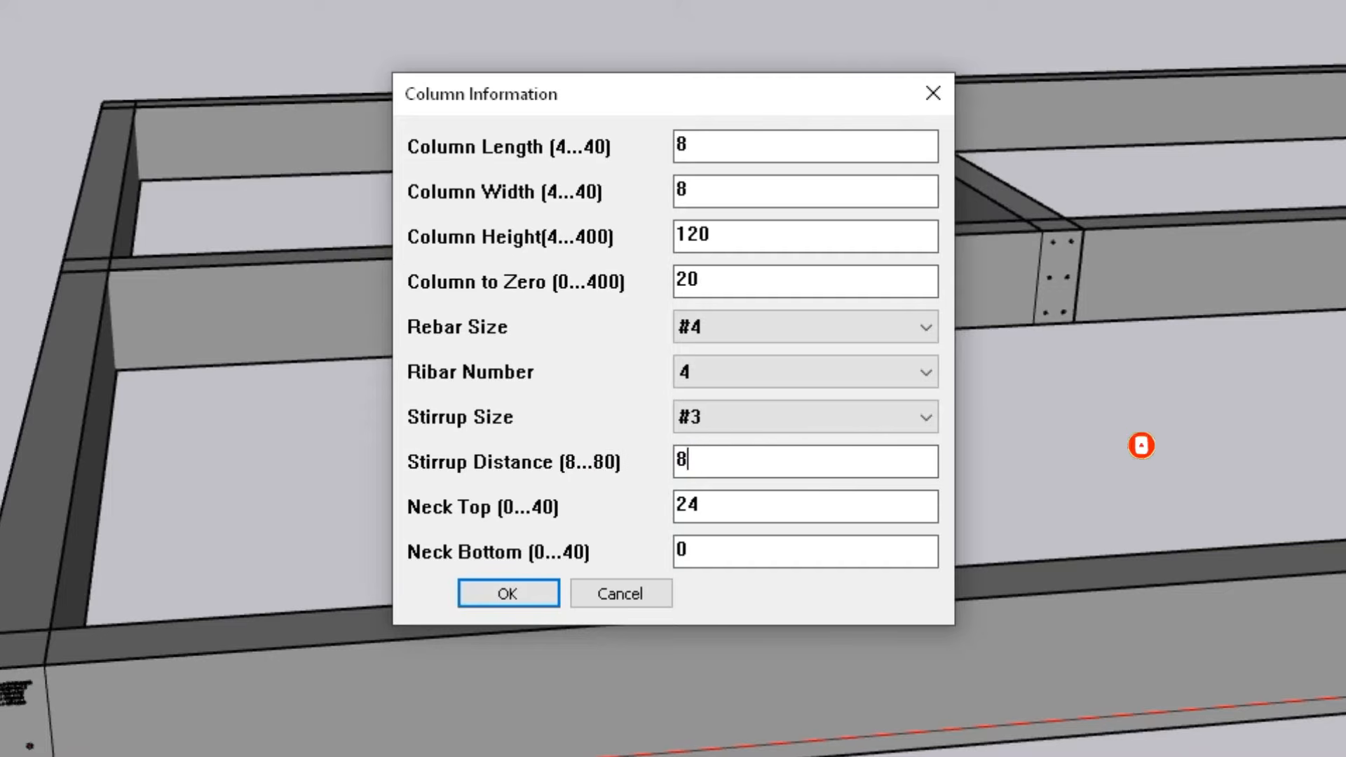
left_click(734, 507)
left_click_drag(734, 508, 671, 505)
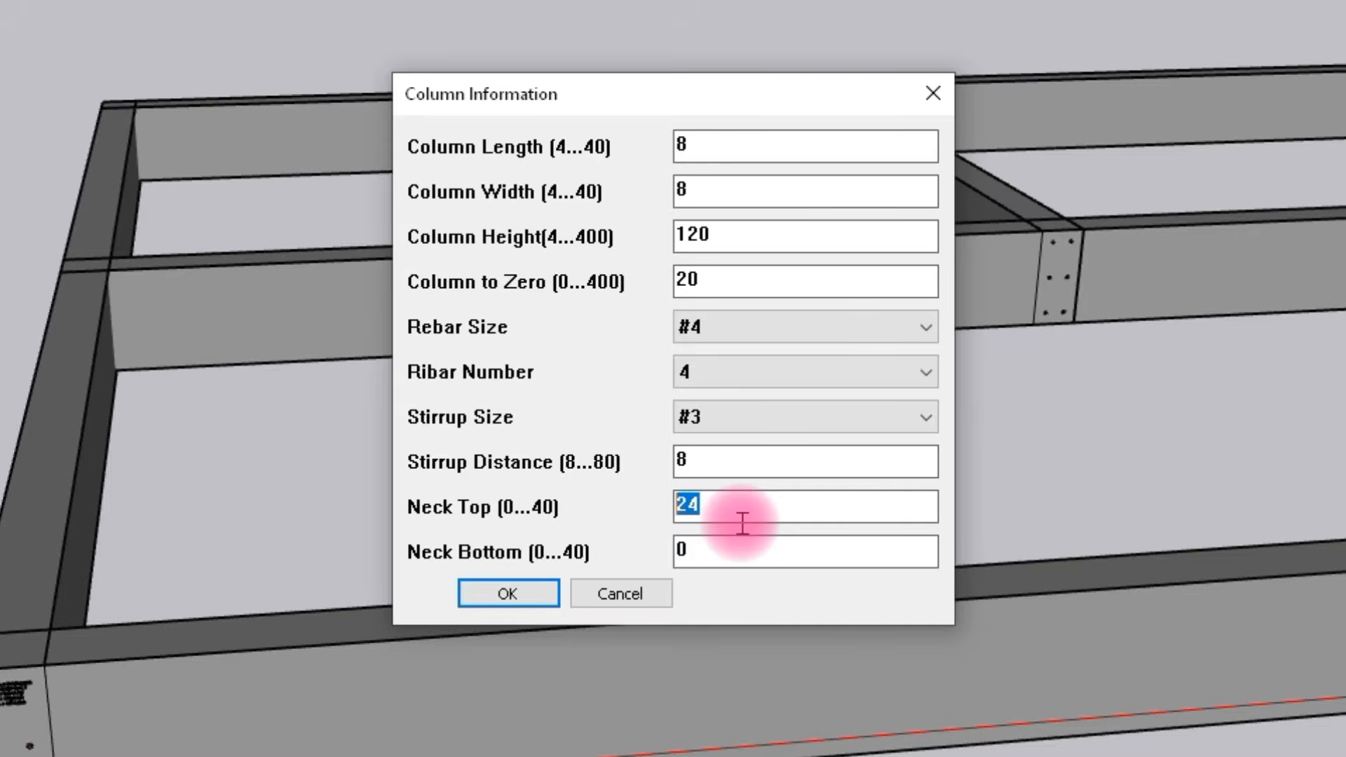
type("0")
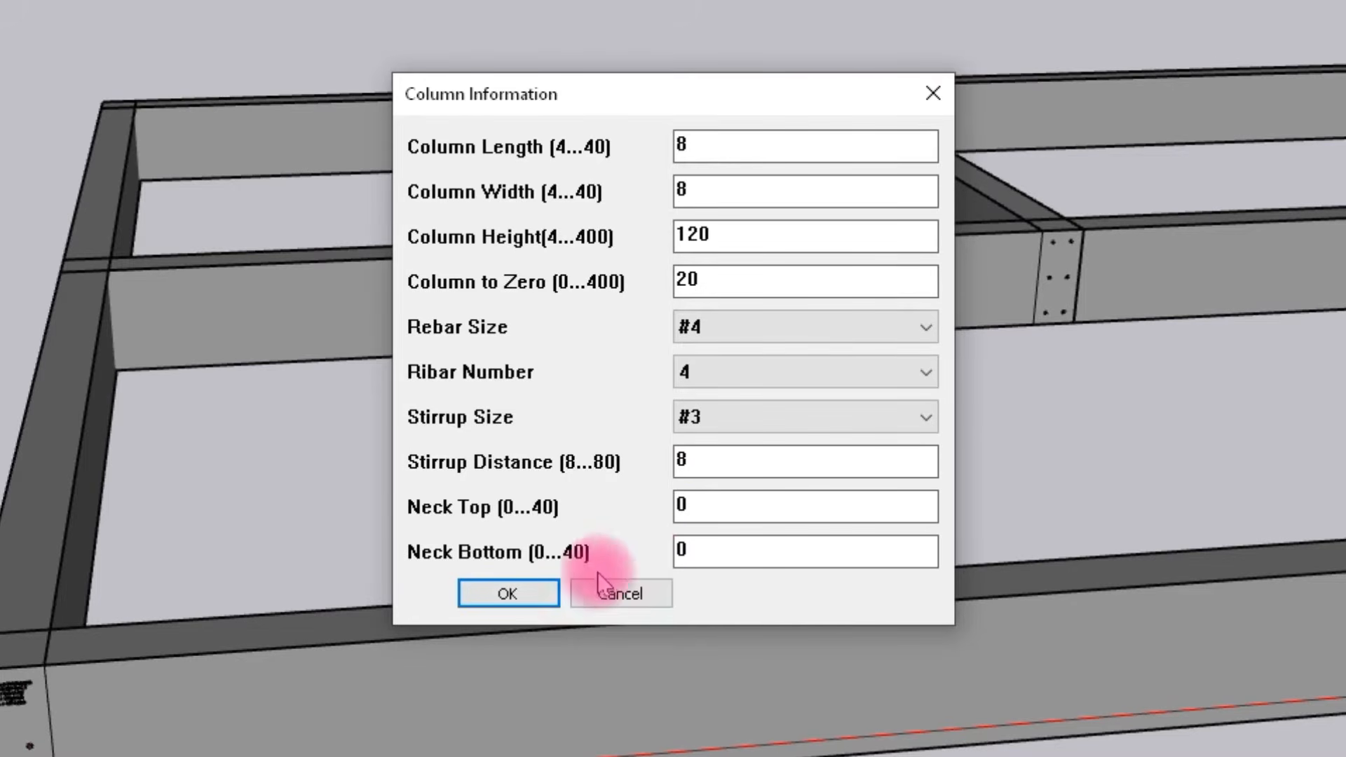
left_click(509, 594)
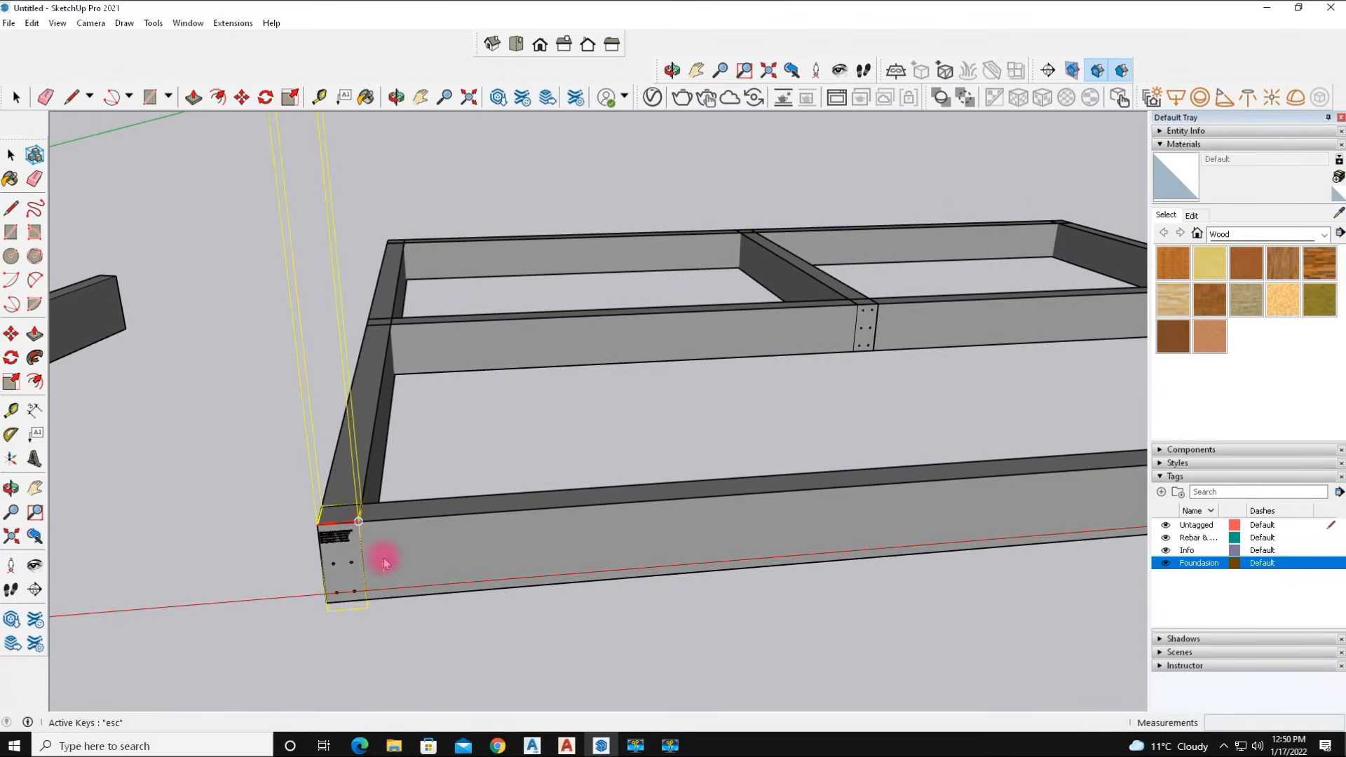
left_click(358, 521)
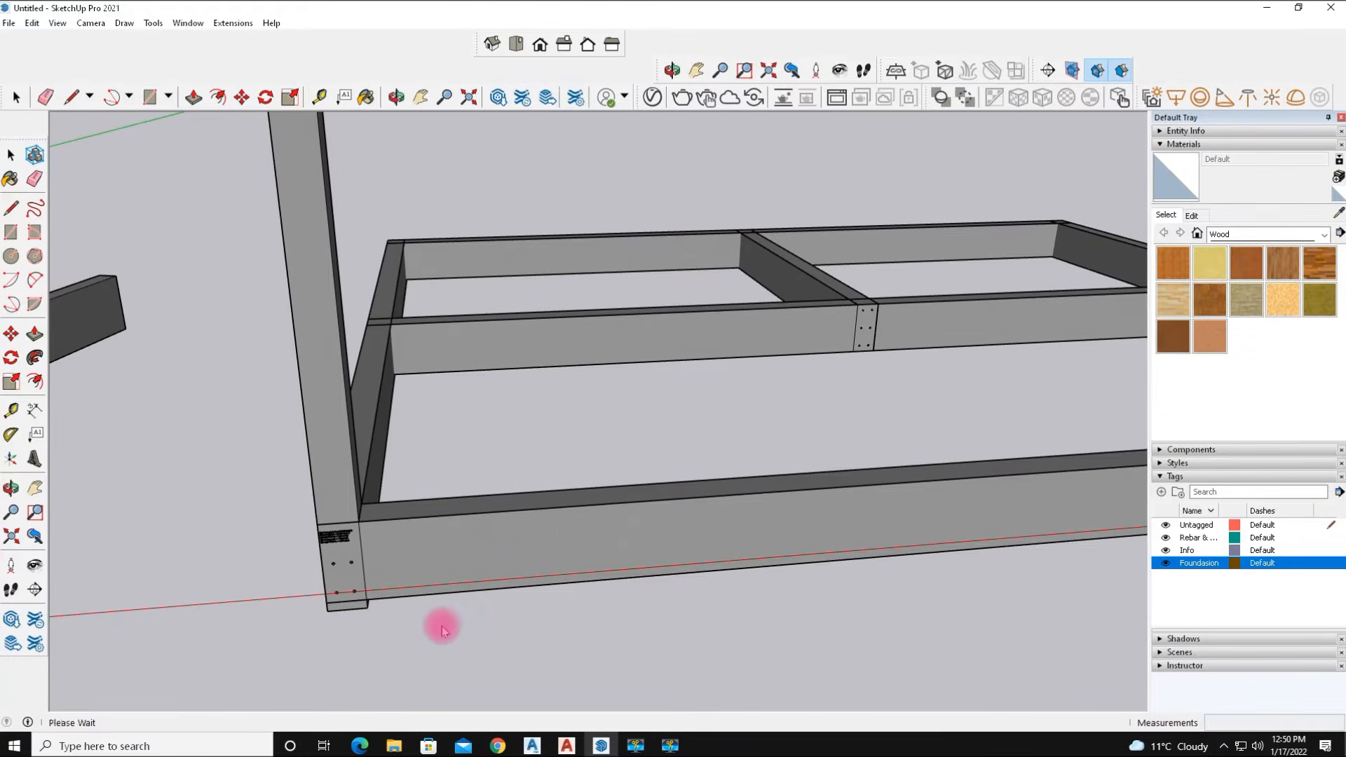
Place a column where the interior cross beam meets the front outer beam.
middle_click_drag(330, 635, 432, 633)
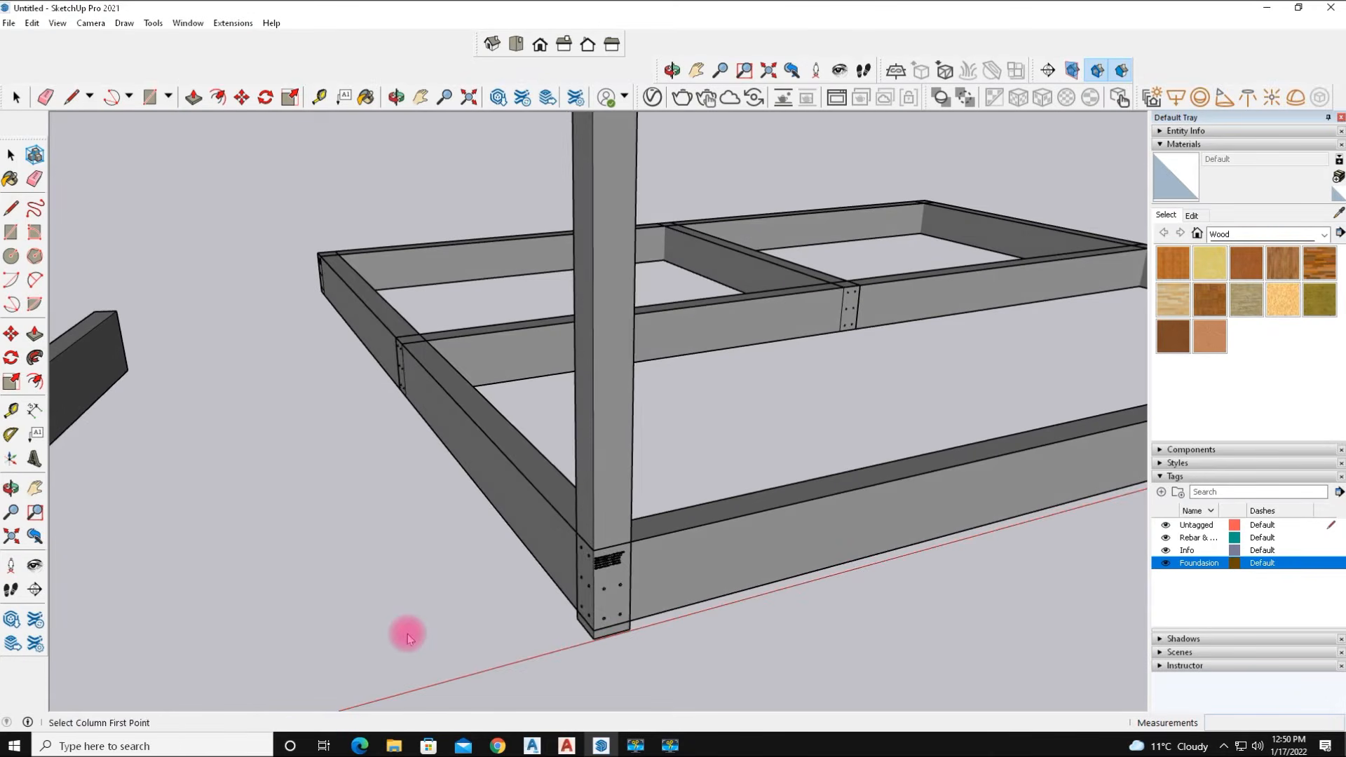
scroll(408, 637, "down", 4)
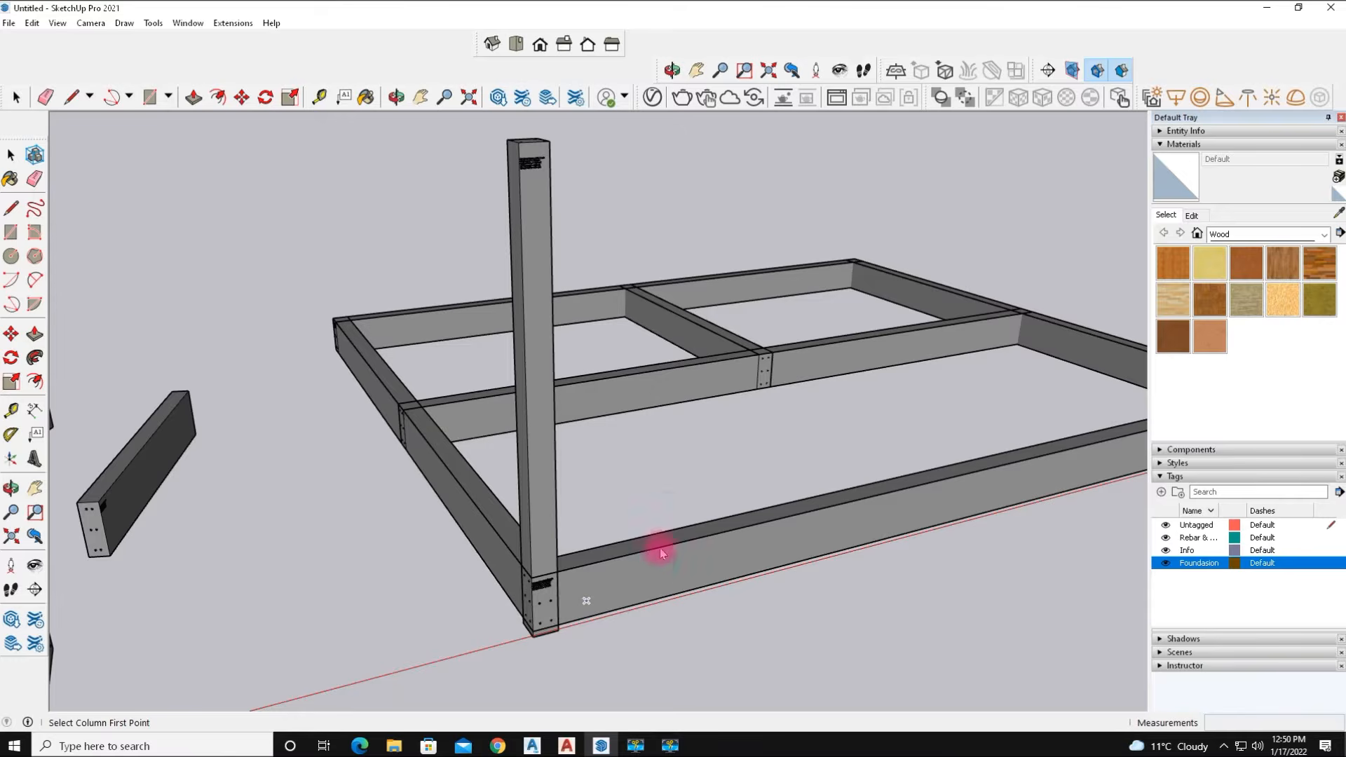
scroll(397, 402, "up", 2)
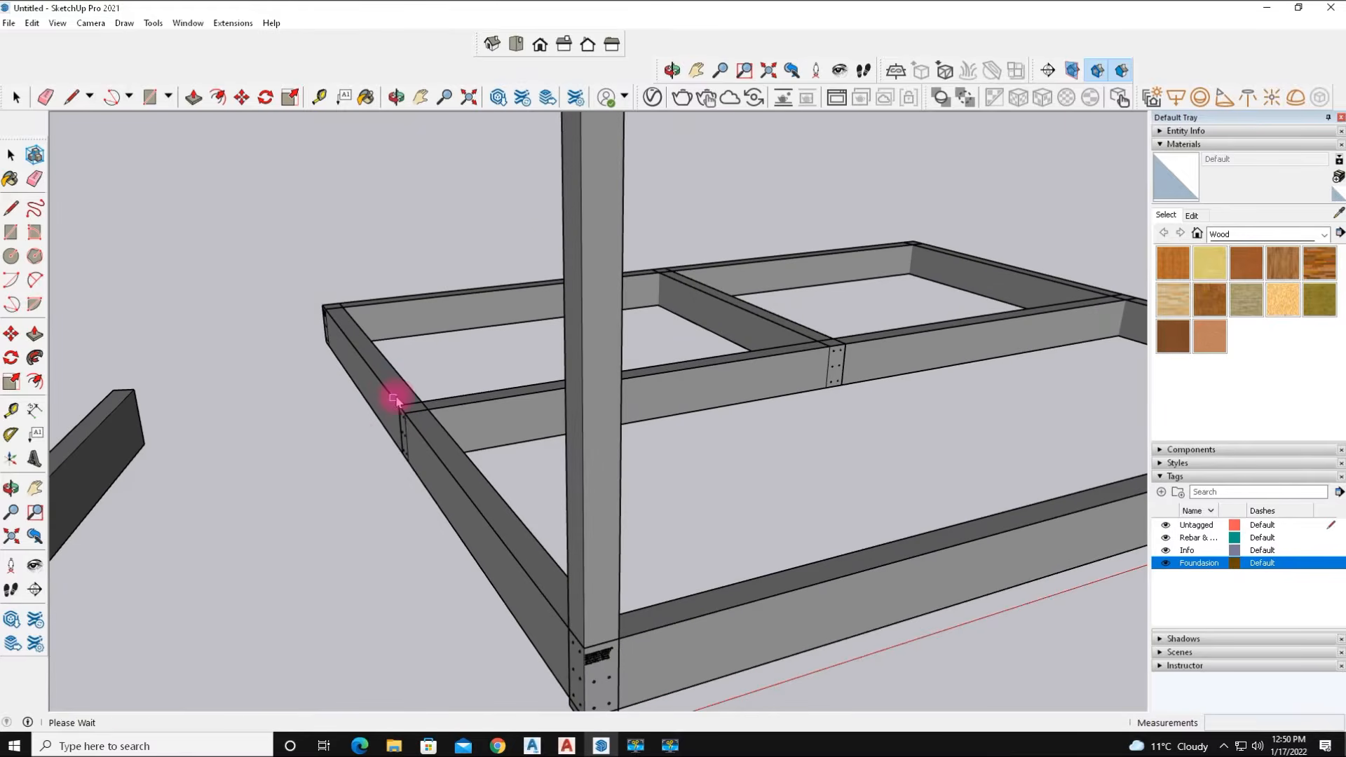
middle_click_drag(360, 441, 489, 498)
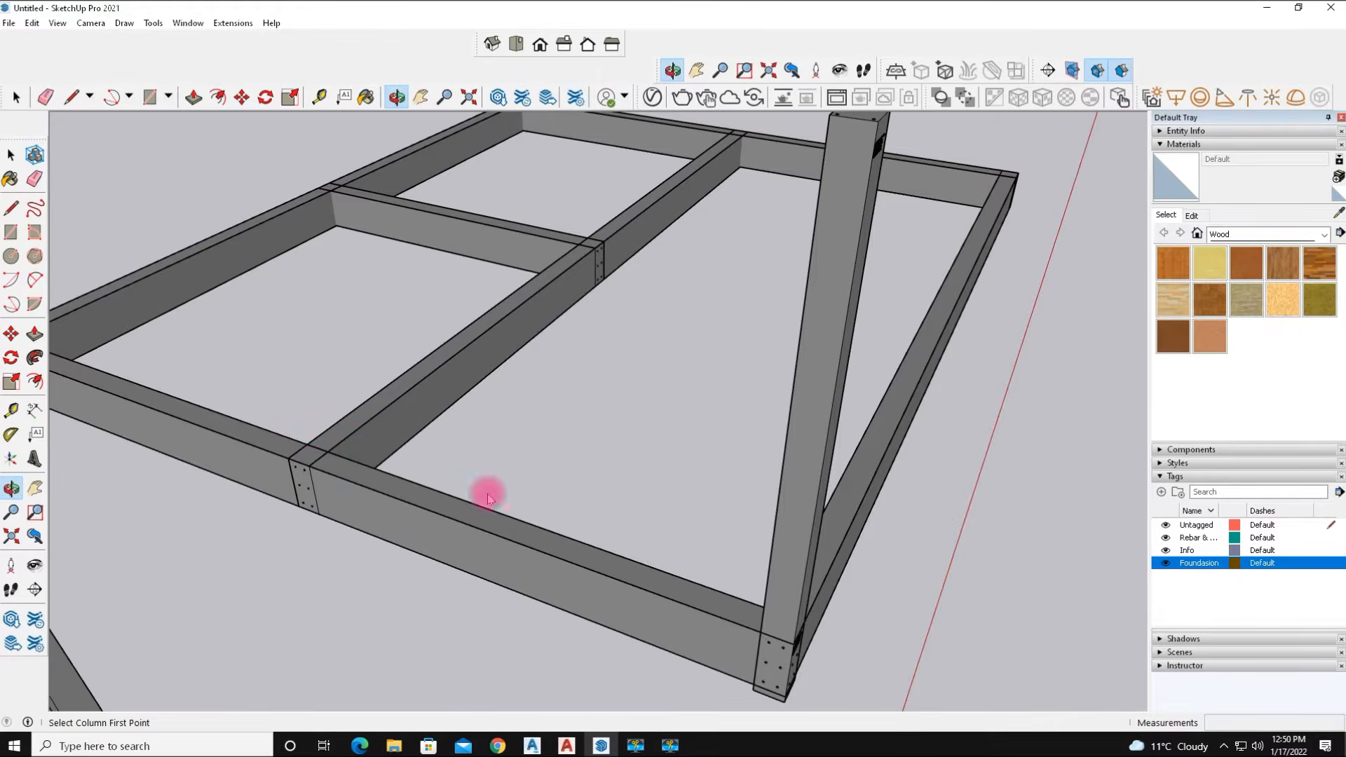
scroll(307, 463, "up", 3)
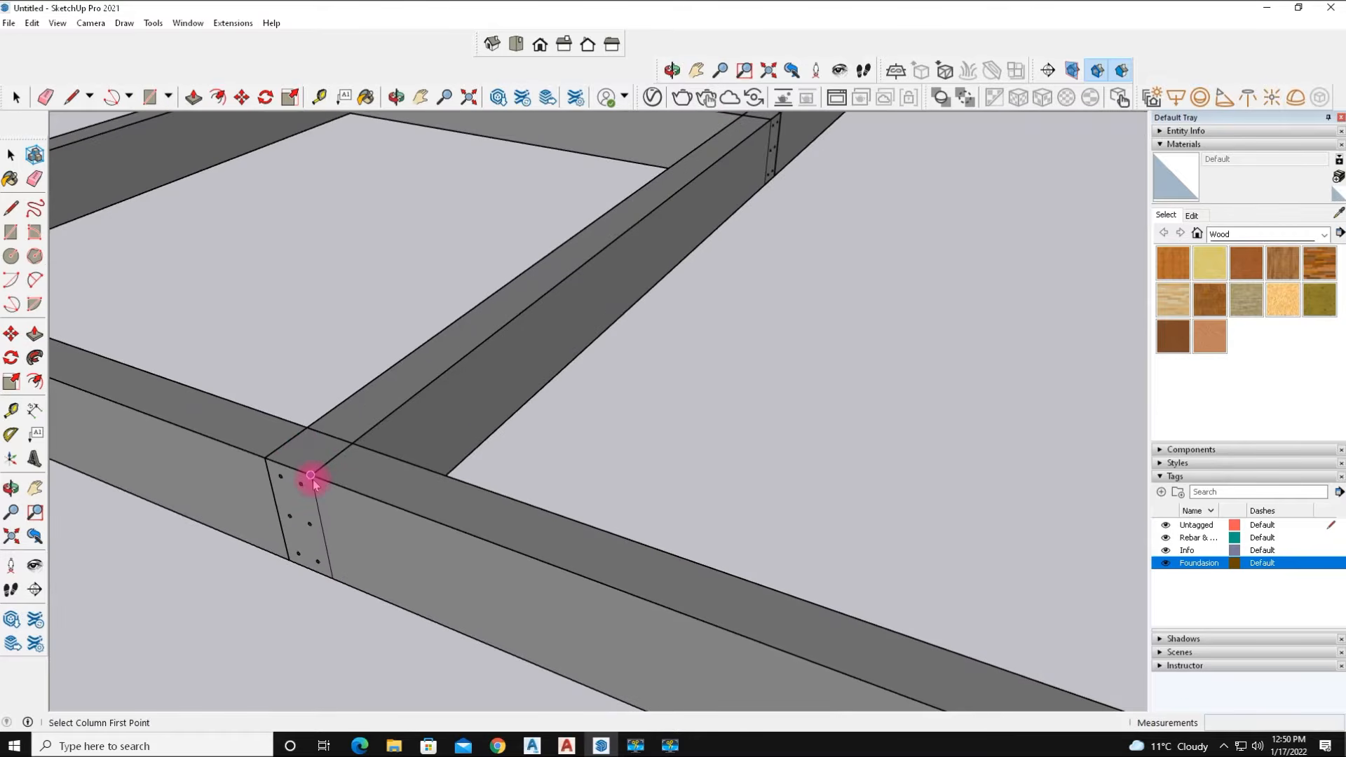
left_click(311, 476)
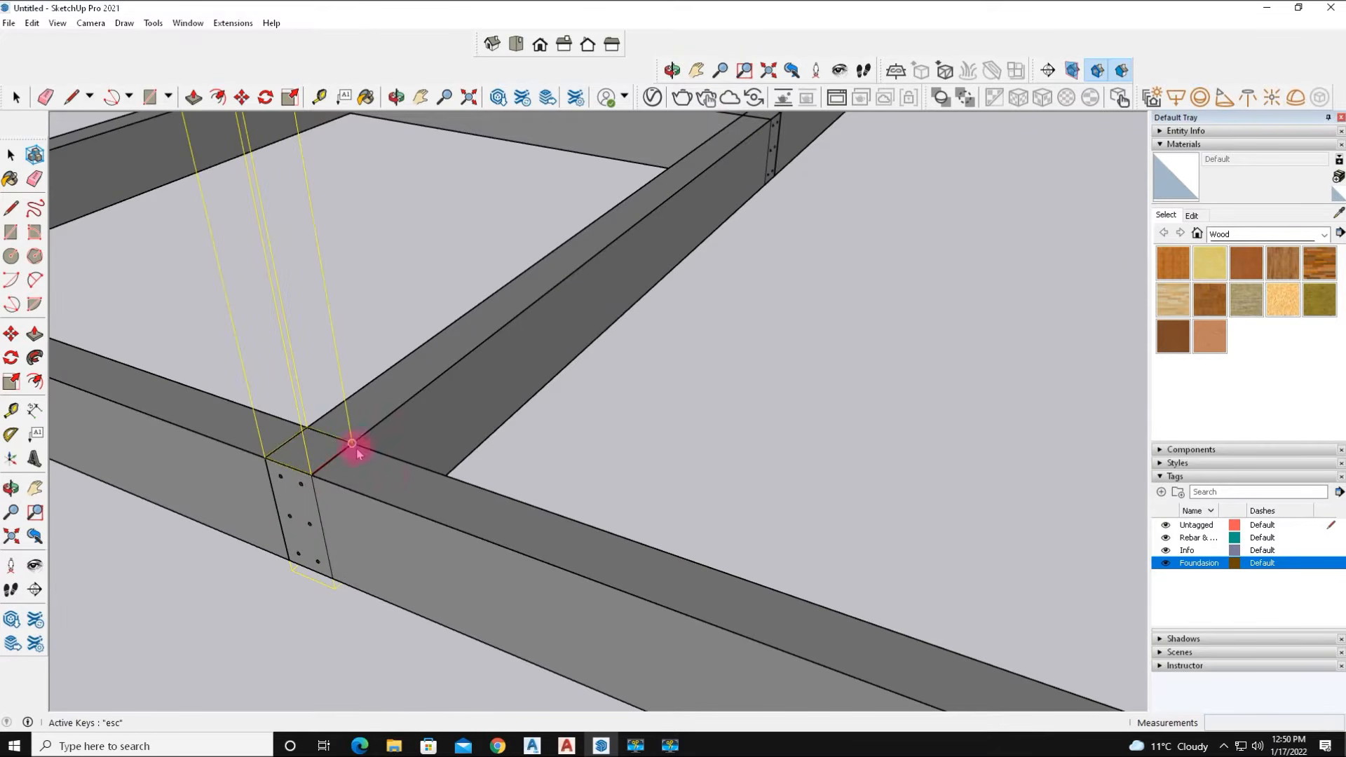
left_click(355, 451)
Place a column at the far-left outer corner of the foundation beams.
scroll(385, 552, "down", 5)
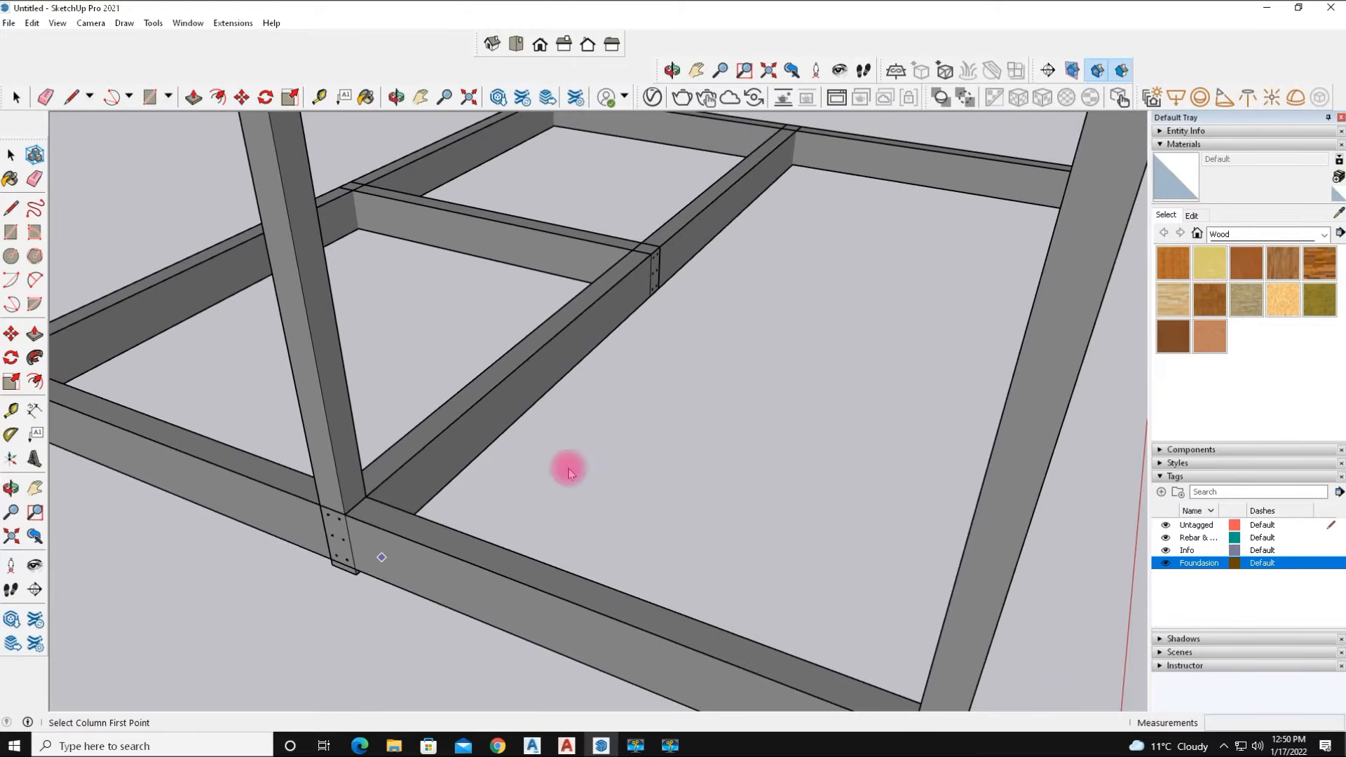
scroll(662, 402, "down", 5)
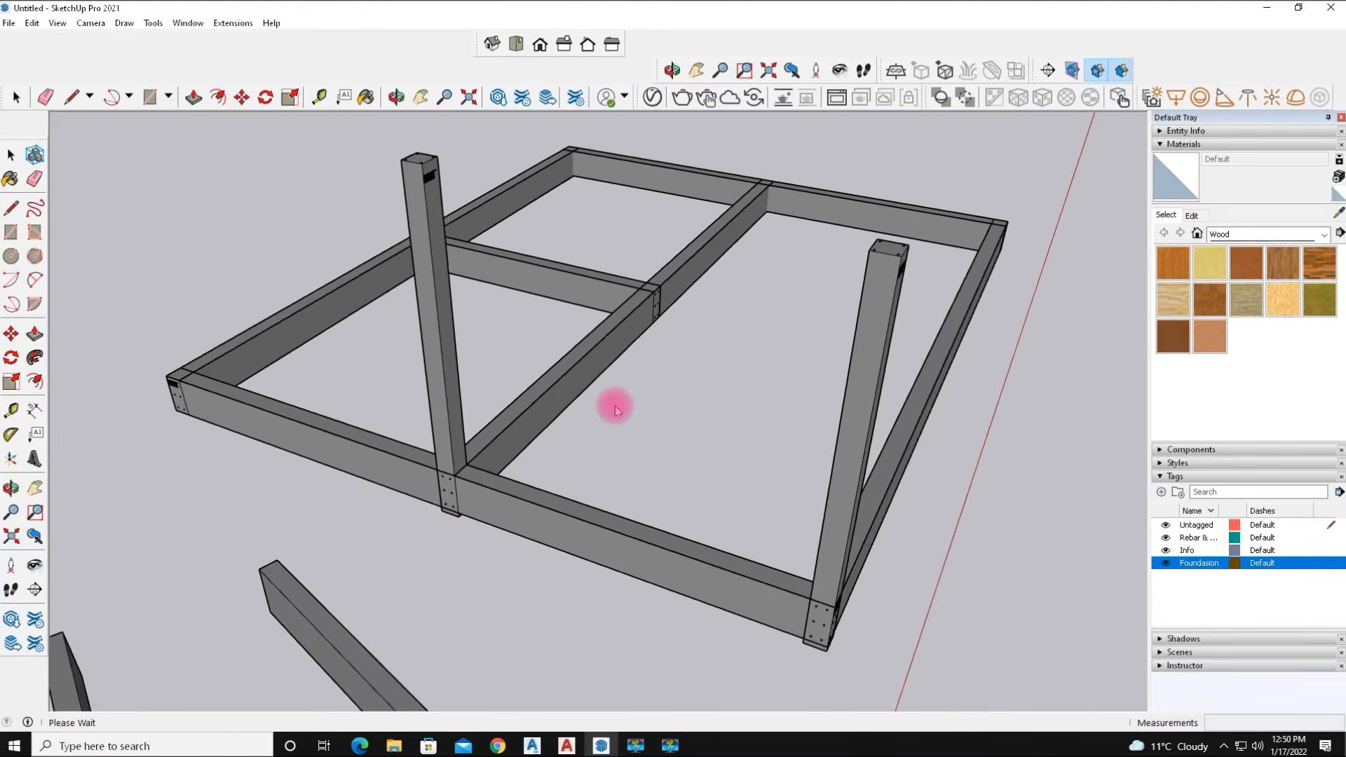
scroll(186, 347, "up", 5)
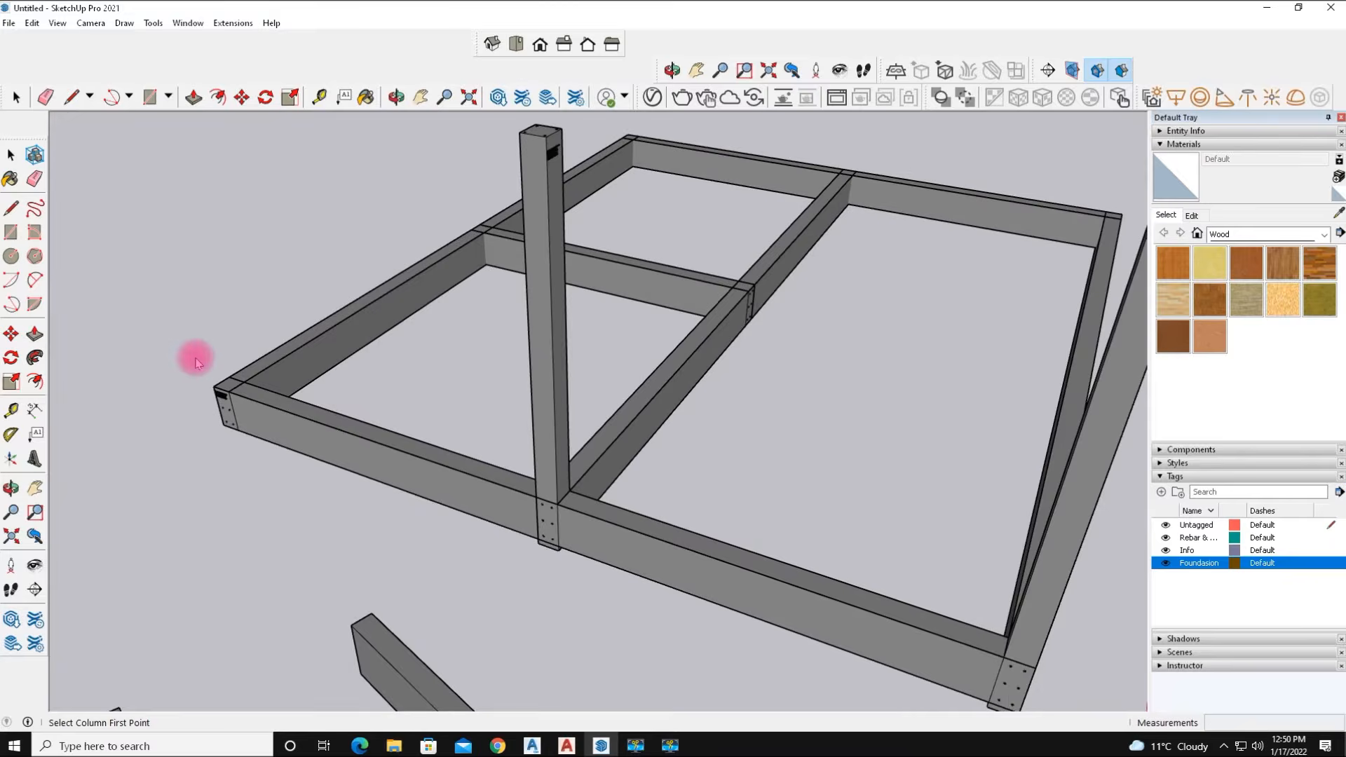
scroll(195, 361, "up", 5)
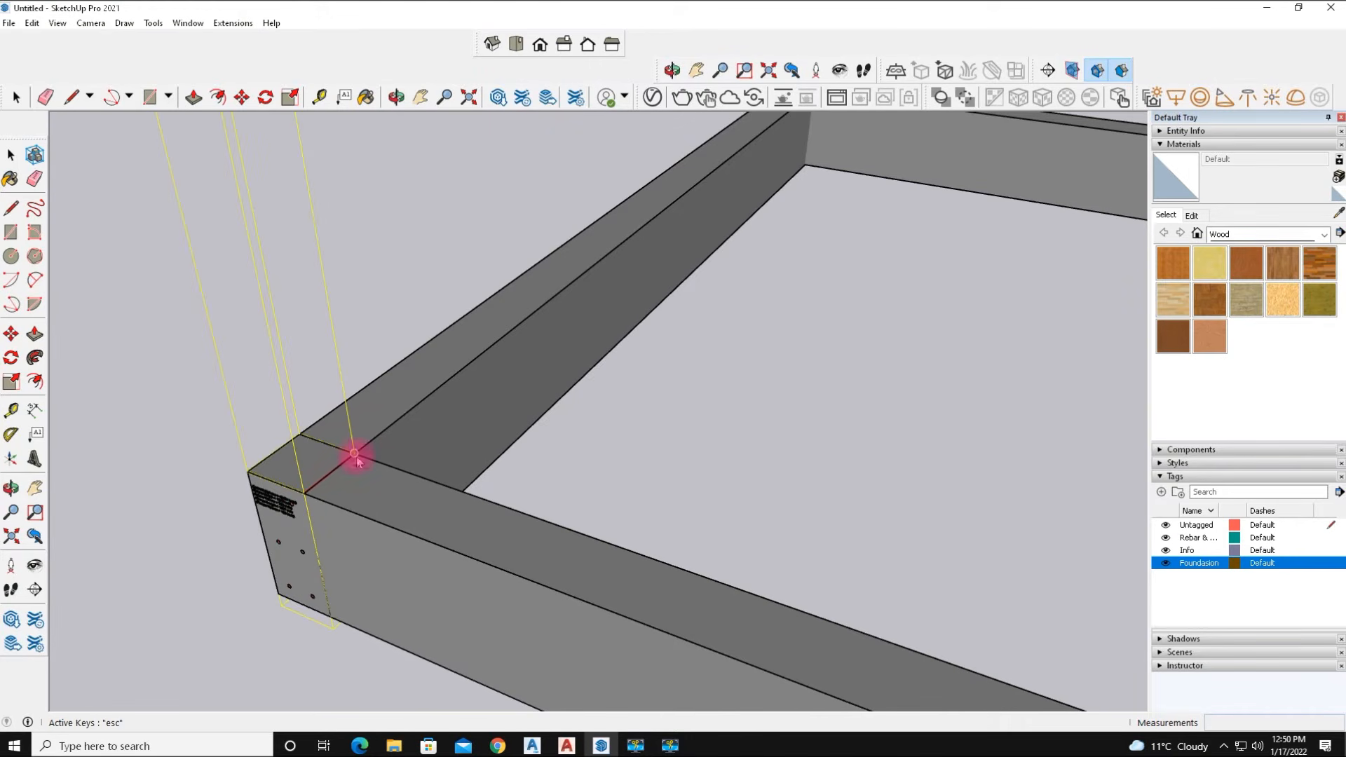
scroll(221, 575, "down", 5)
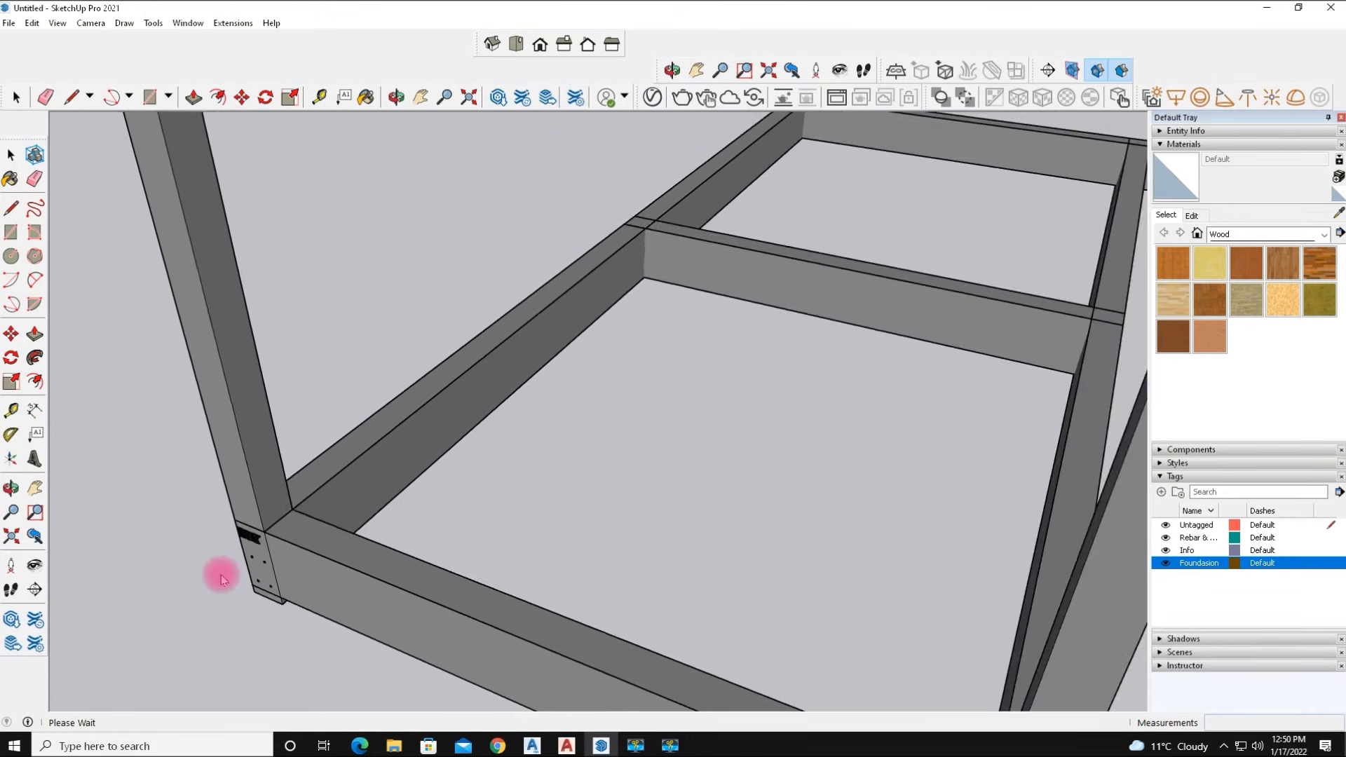
Place columns at both junctions along the interior cross beam where it meets the other strips.
scroll(221, 578, "down", 3)
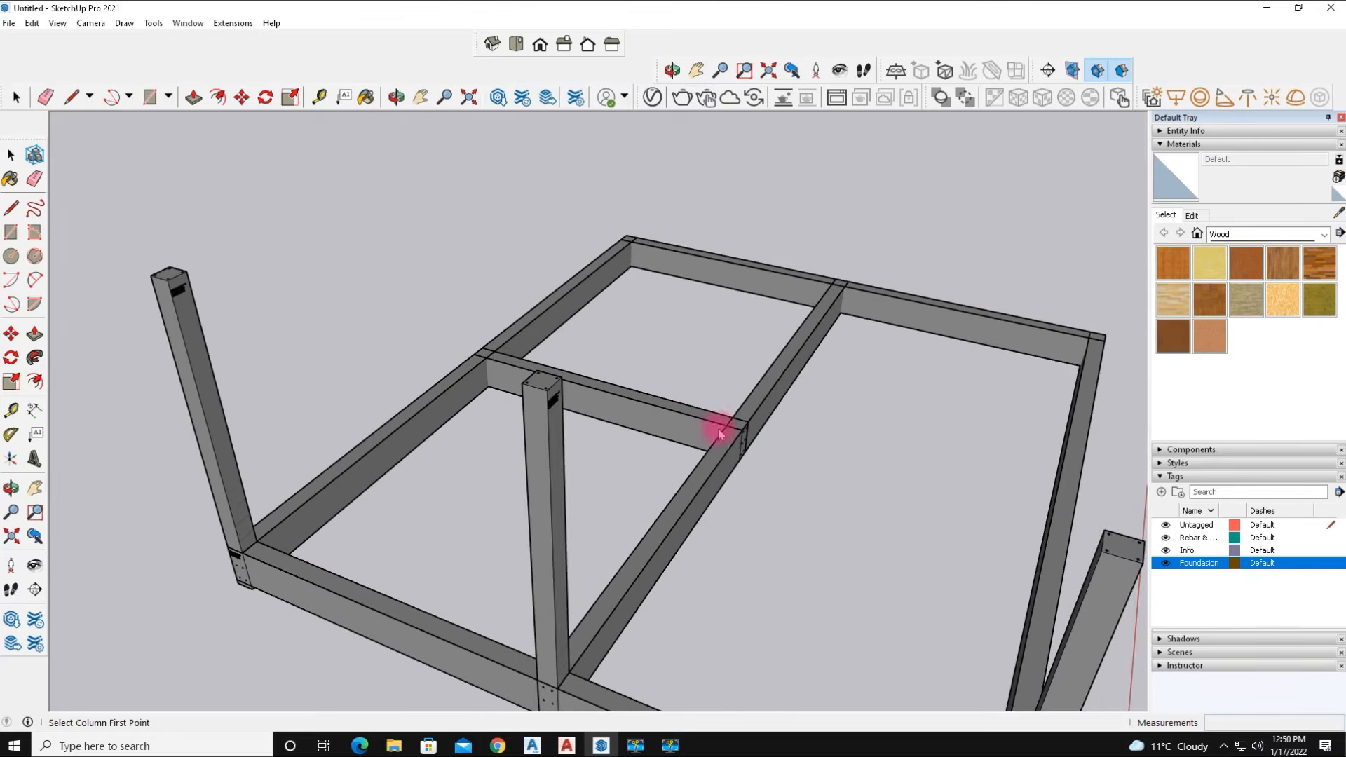
scroll(718, 431, "up", 6)
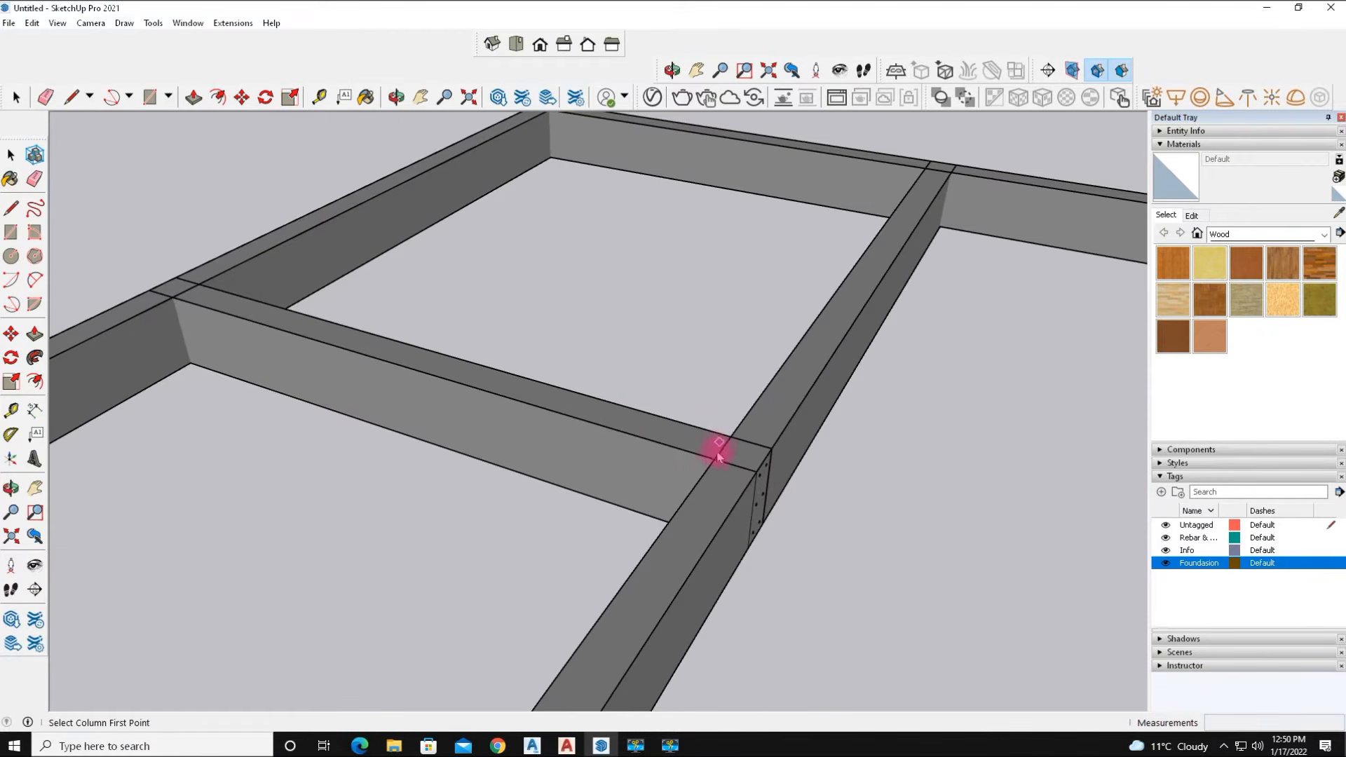
left_click(757, 471)
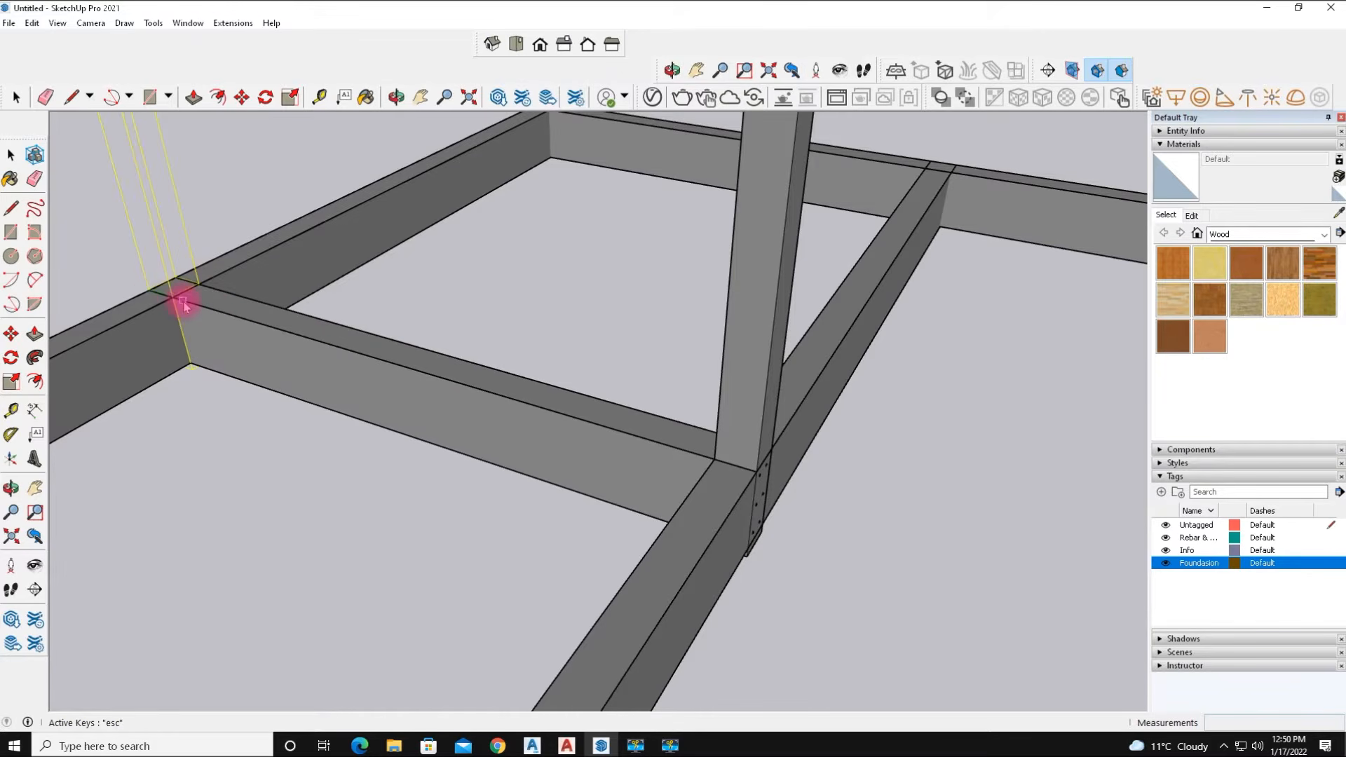
left_click(271, 360)
Place a column at the far-right outer corner of the foundation beams.
scroll(435, 517, "down", 5)
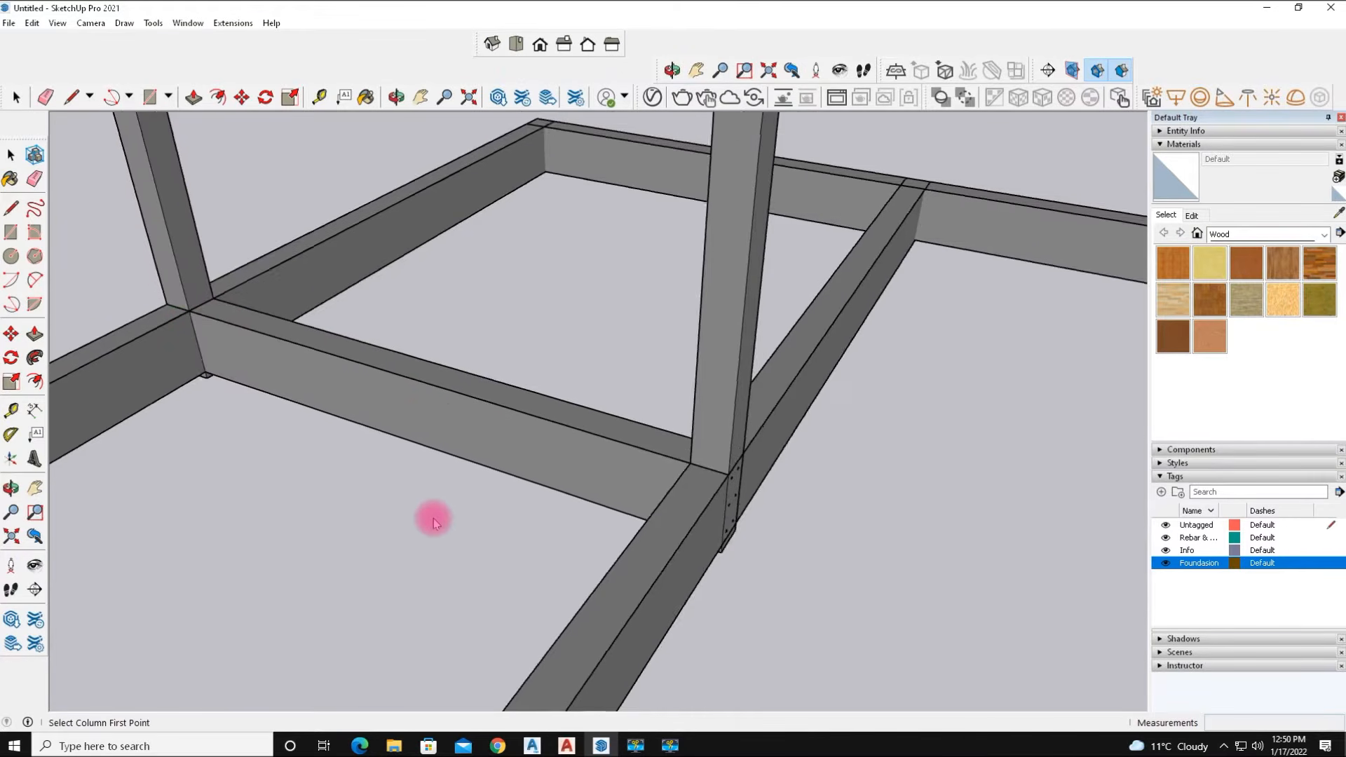
scroll(442, 522, "down", 3)
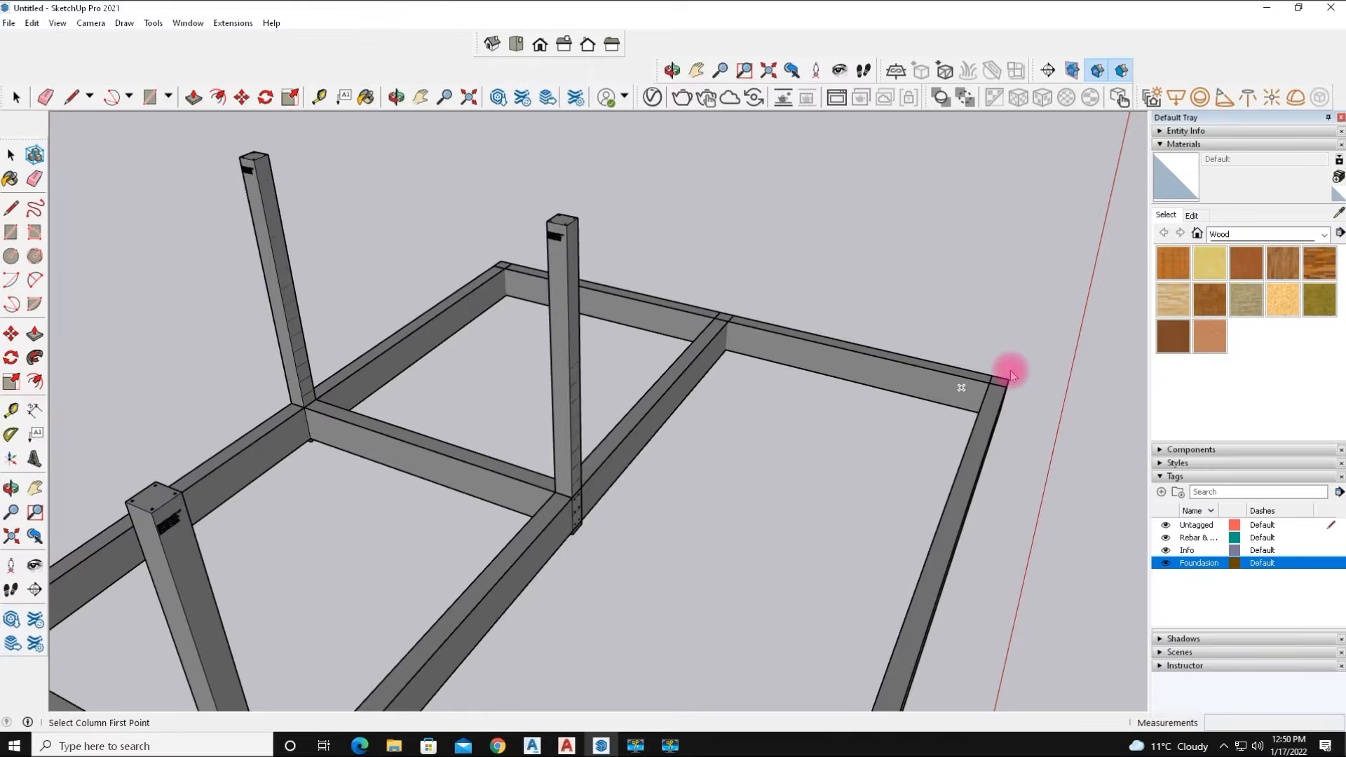
scroll(1011, 371, "up", 6)
scroll(1011, 371, "up", 2)
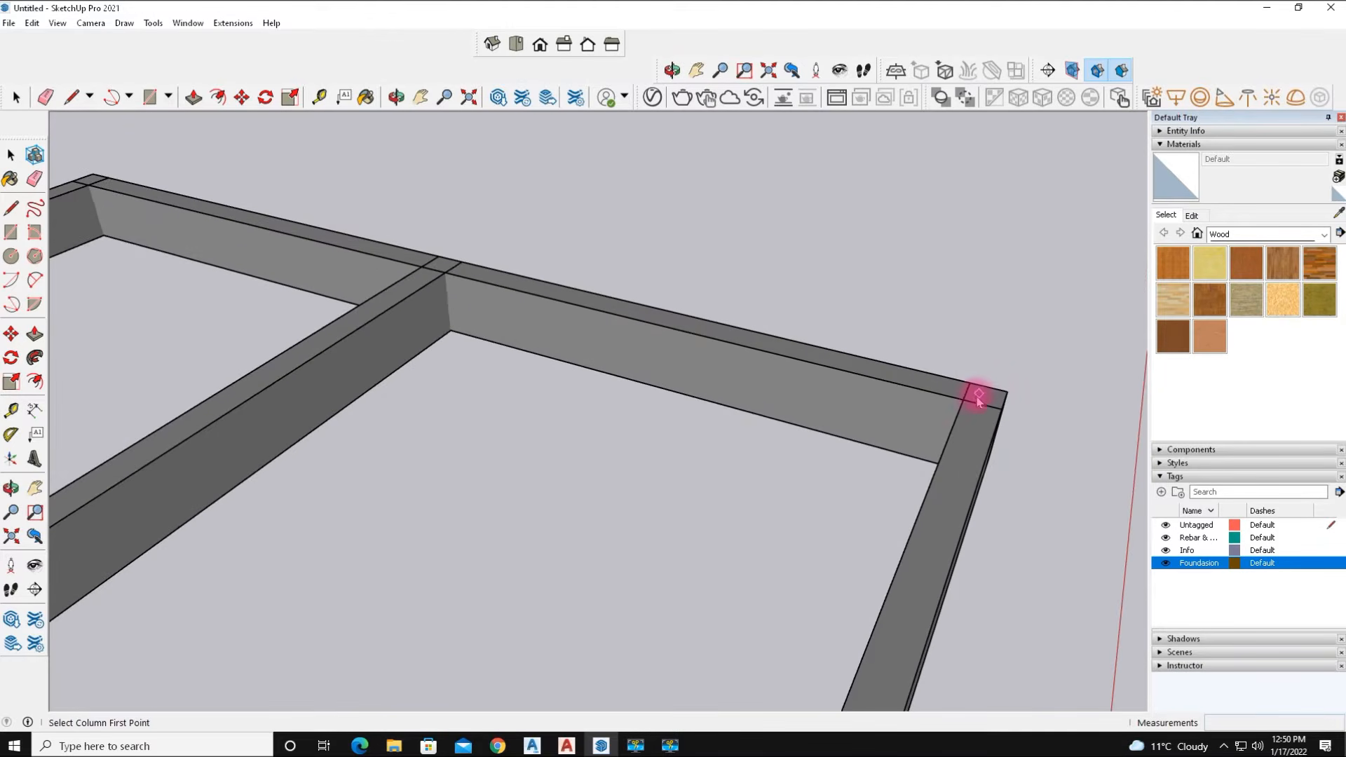
left_click(1004, 407)
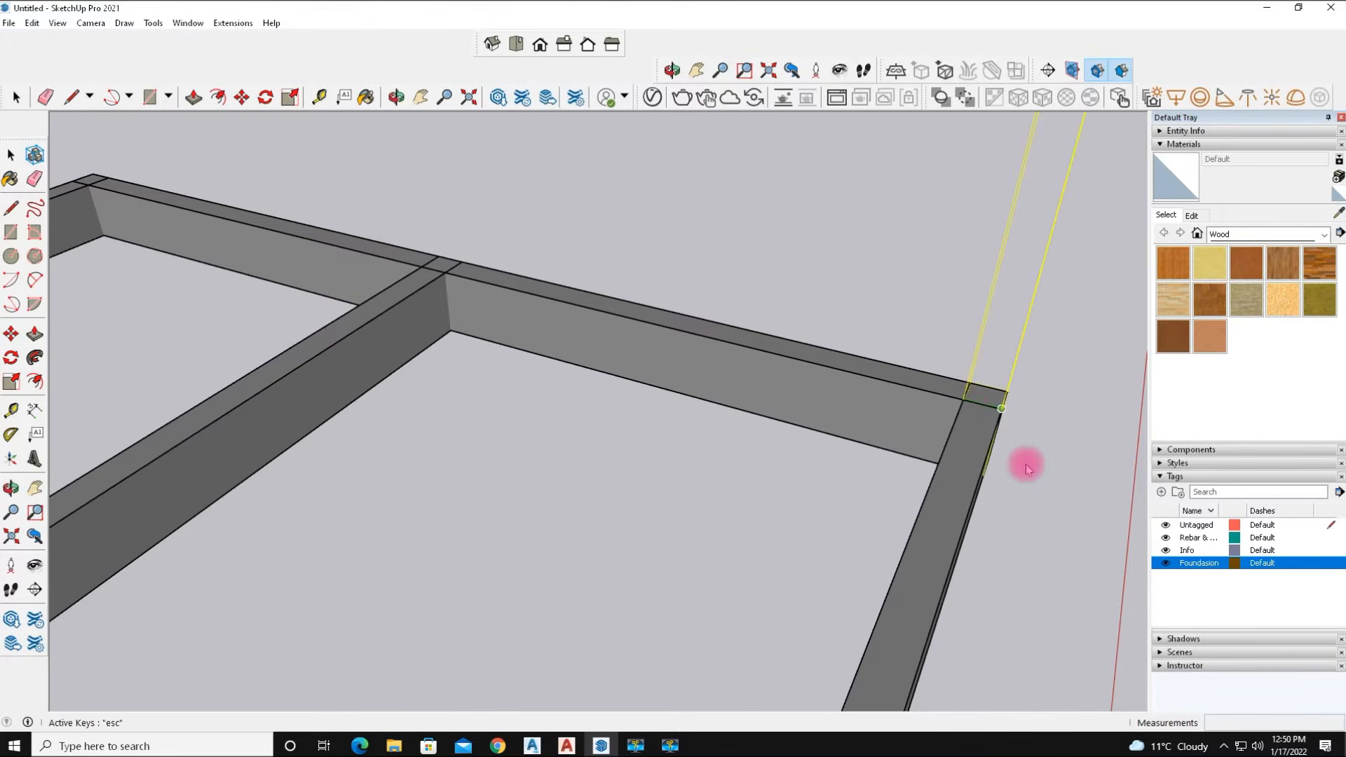
Zoom in on a placed column to examine its quantity labels and rebar ends.
scroll(1024, 460, "down", 3)
scroll(1025, 466, "down", 1)
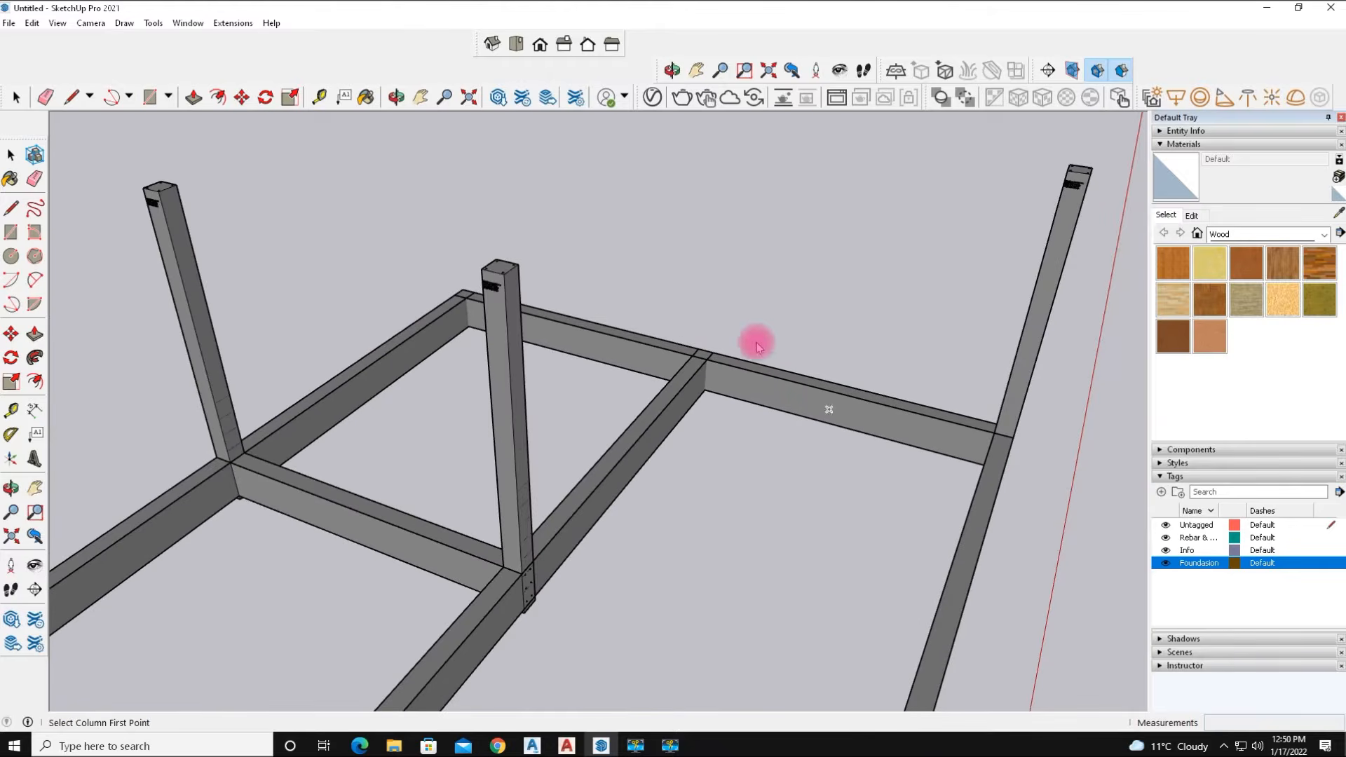
scroll(713, 303, "up", 1)
scroll(462, 265, "up", 5)
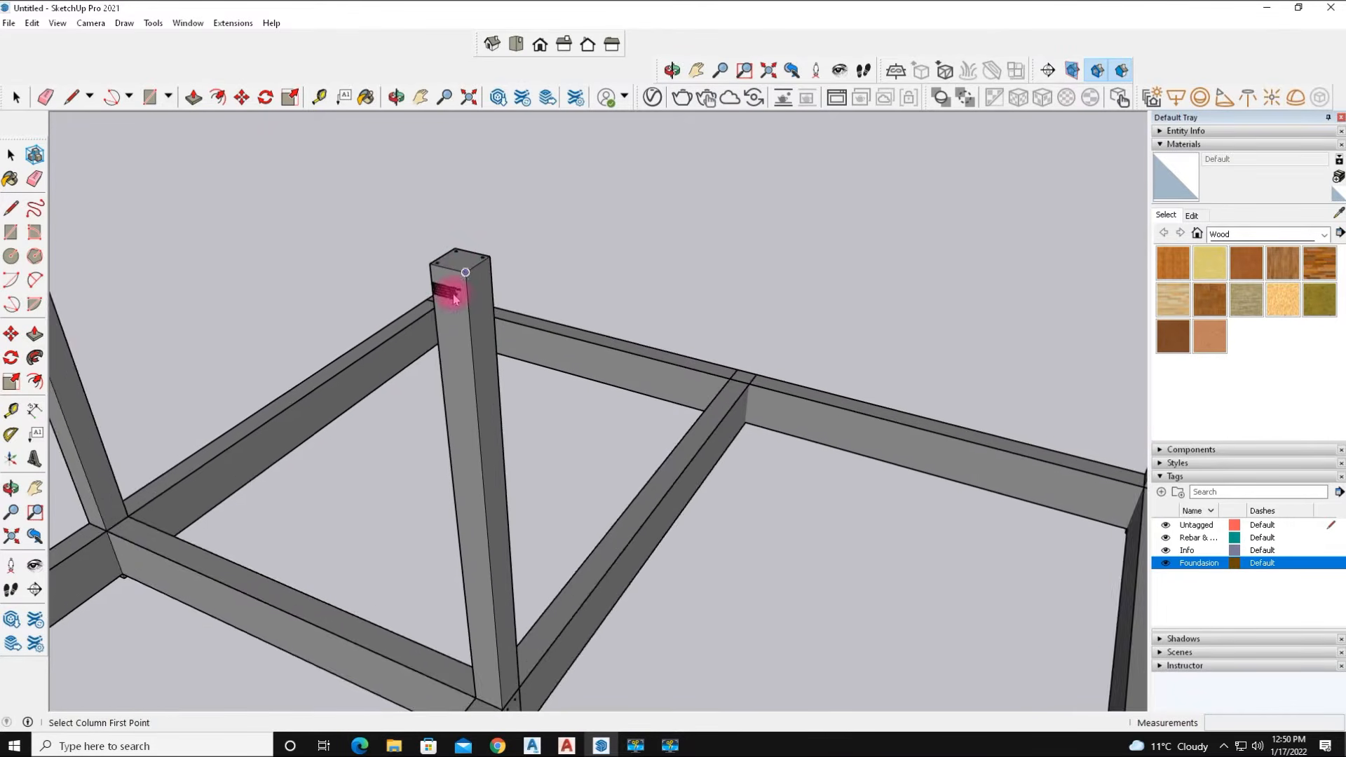
scroll(429, 280, "up", 4)
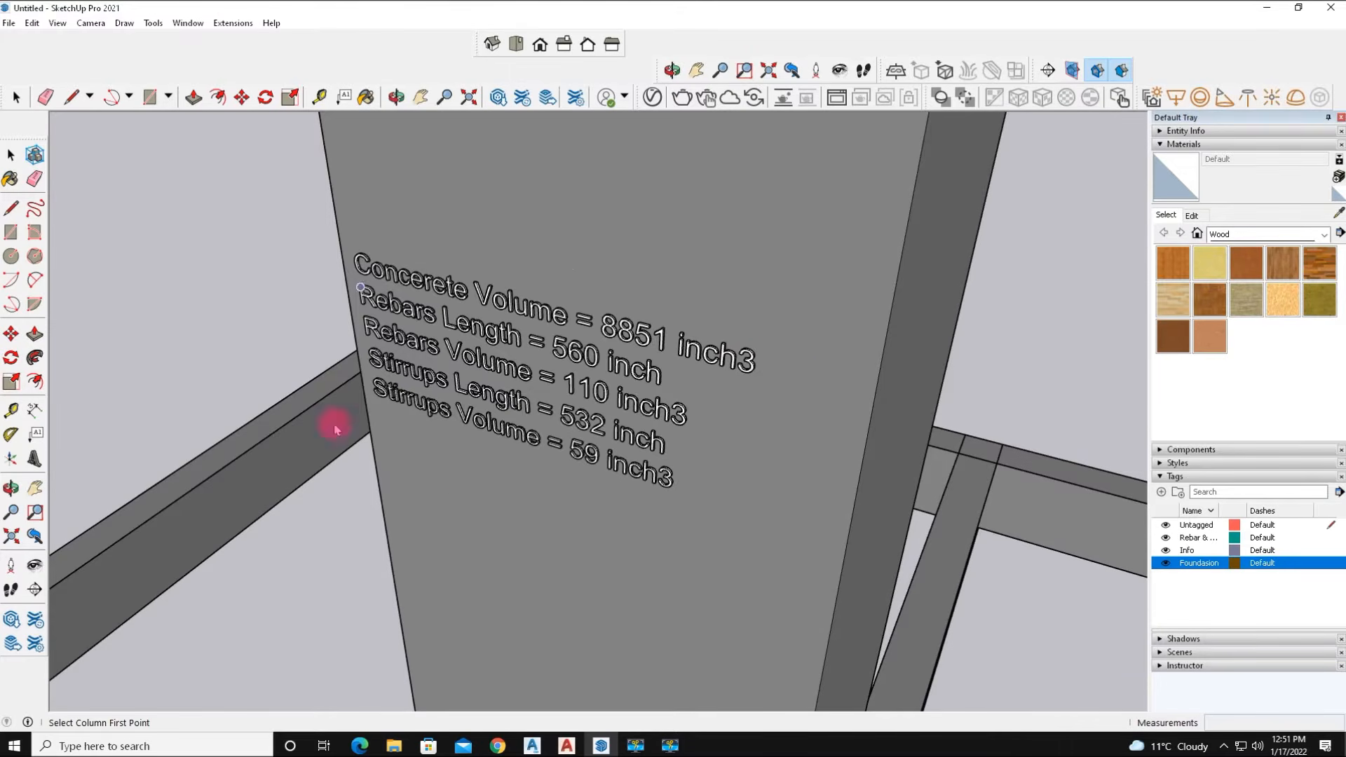
scroll(502, 516, "down", 8)
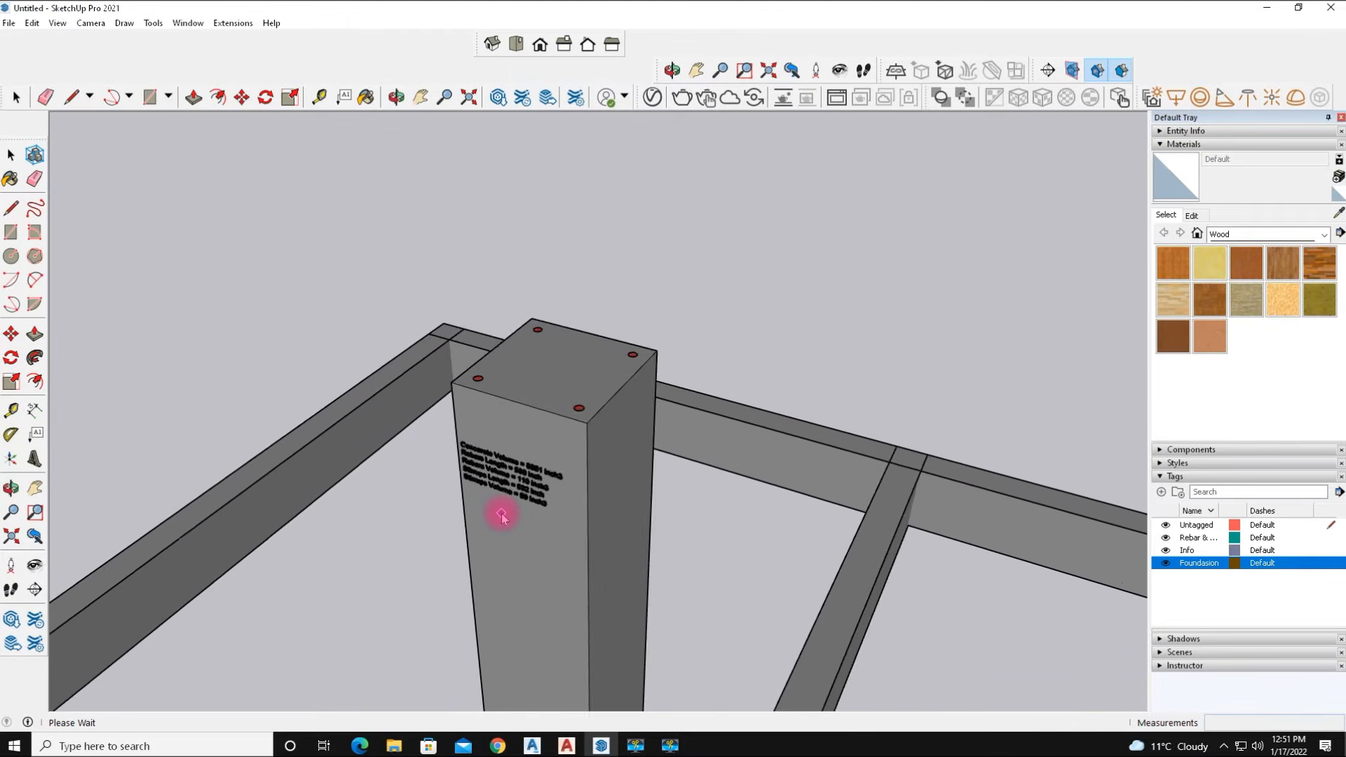
scroll(502, 518, "down", 1)
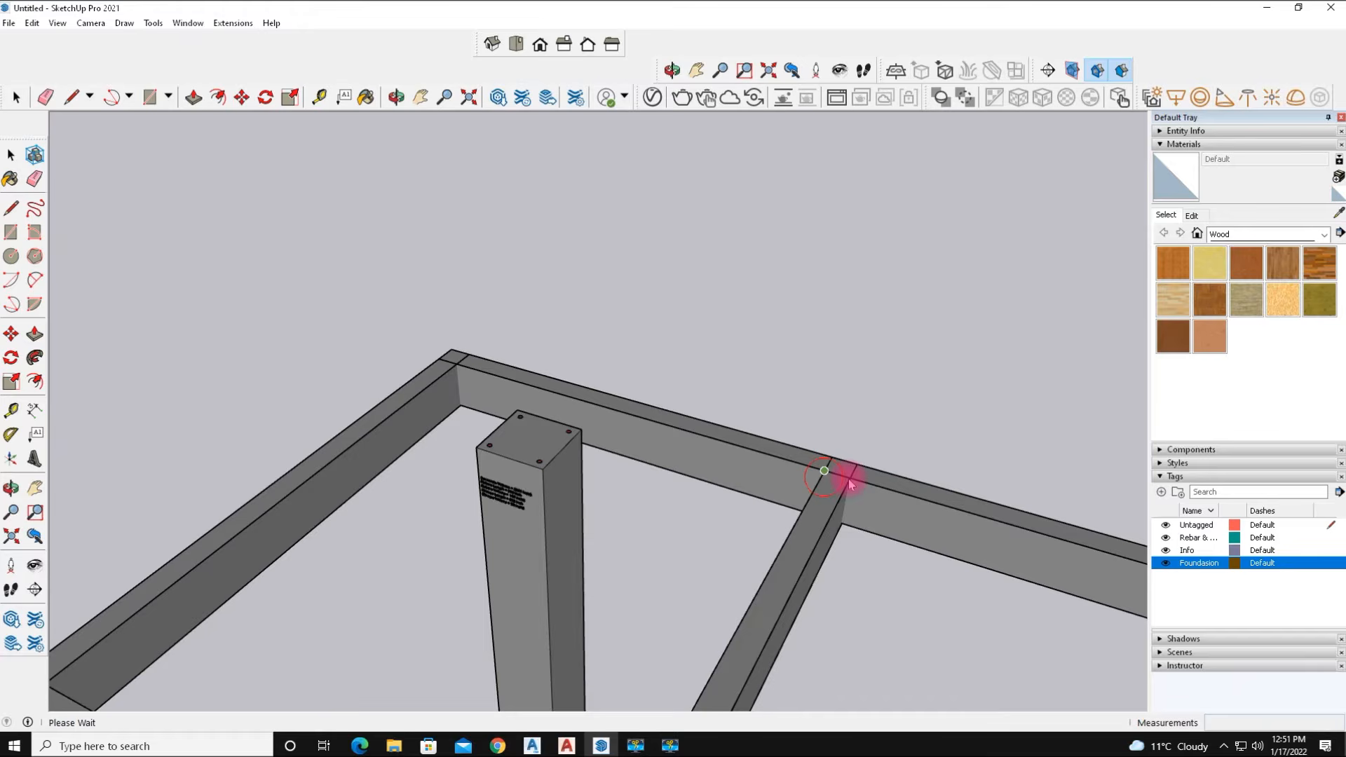
Place a column at the back-left outer corner of the foundation beams.
left_click(431, 376)
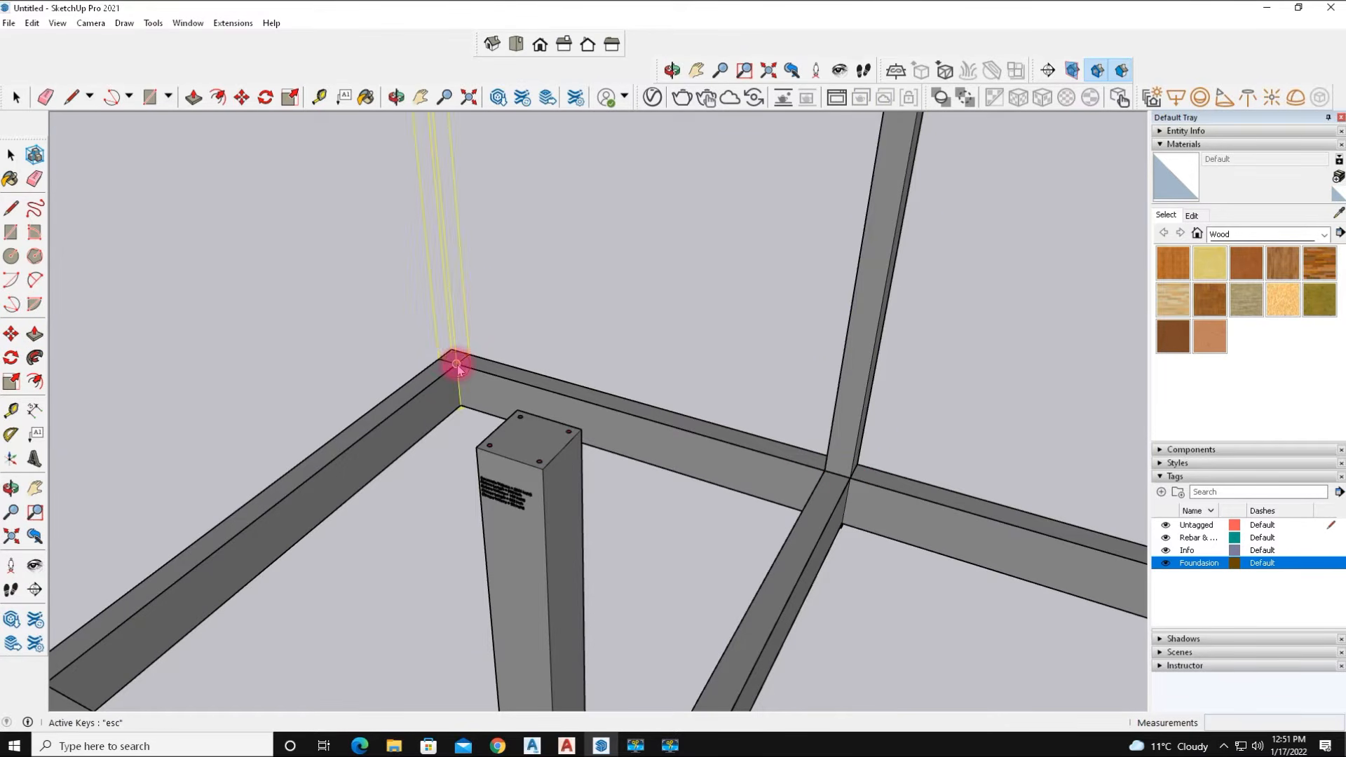
scroll(439, 484, "down", 10)
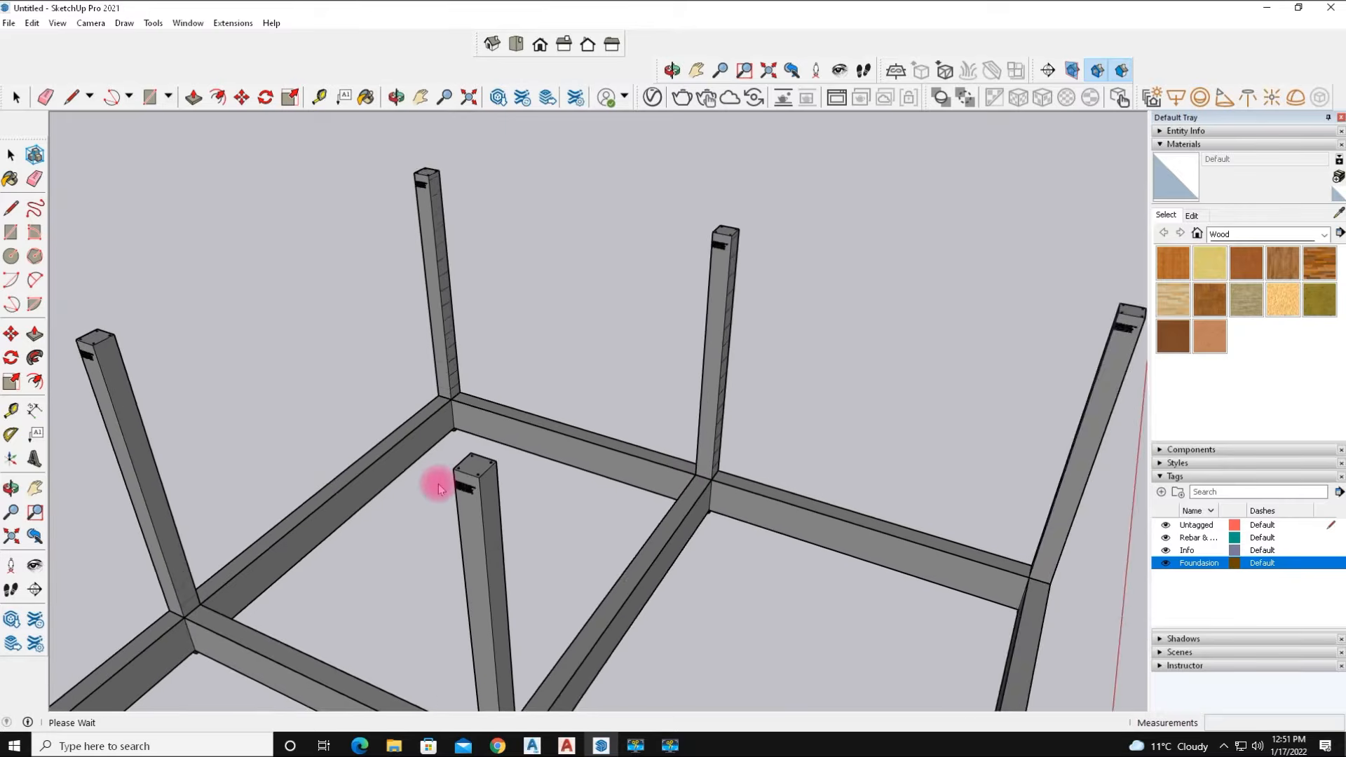
scroll(439, 483, "down", 2)
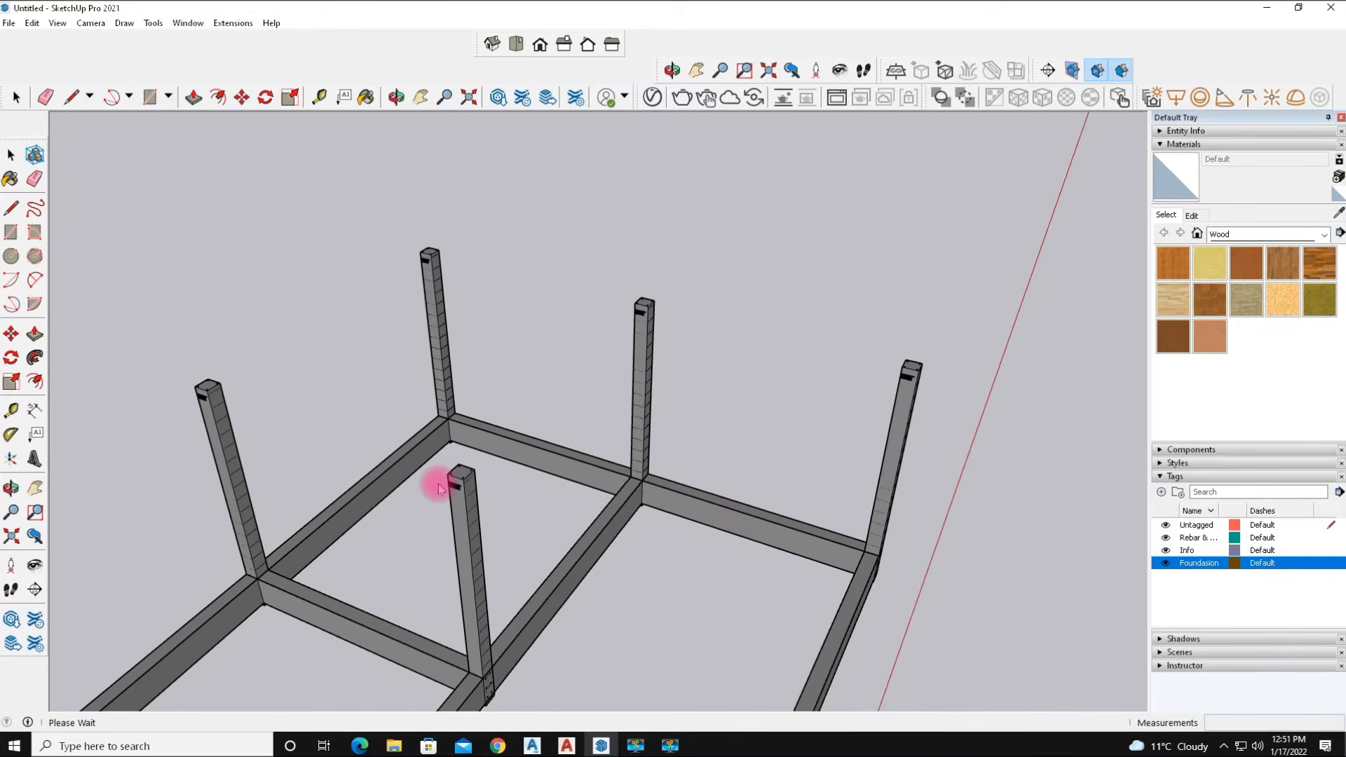
scroll(439, 483, "down", 6)
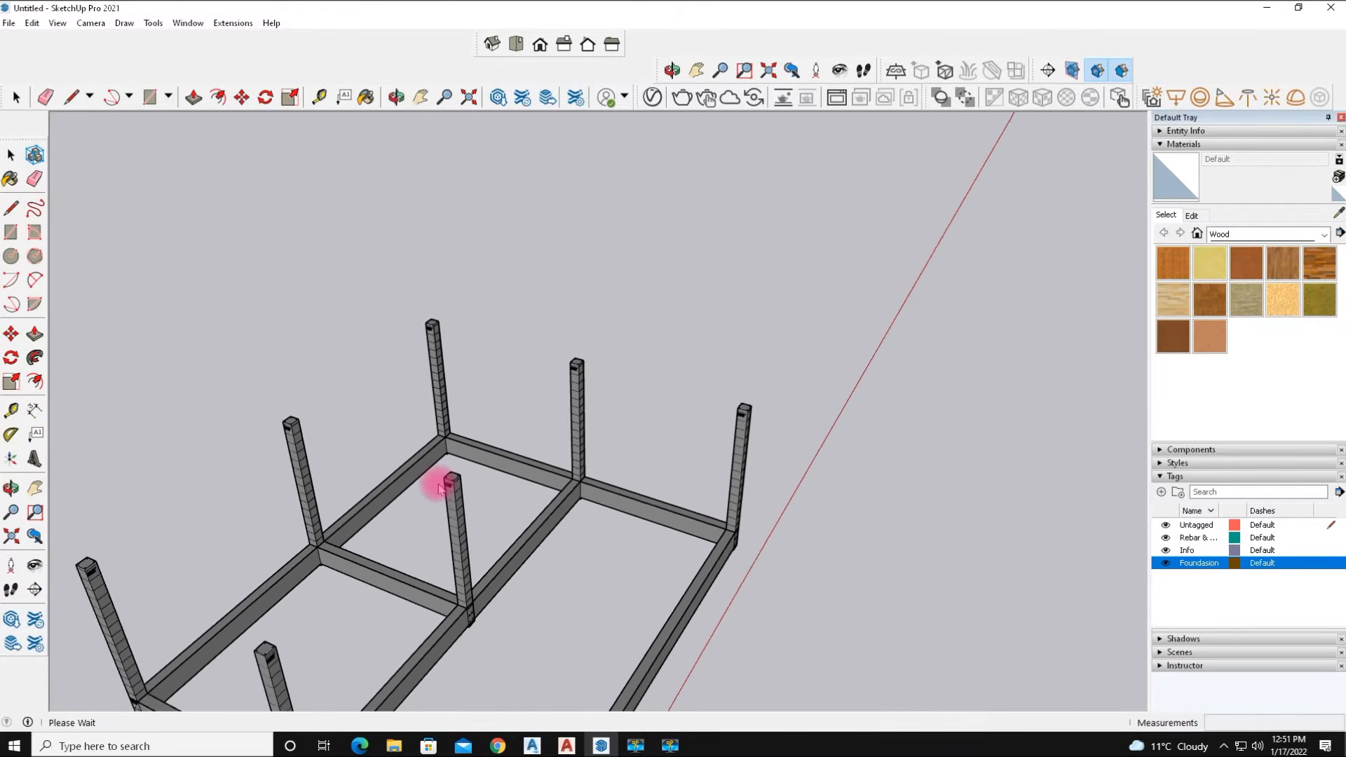
scroll(439, 484, "down", 2)
Start MajBeam with the default beam settings and draw a 25' top beam linking the two left-end column tops.
middle_click_drag(266, 609, 168, 498)
scroll(116, 514, "up", 6)
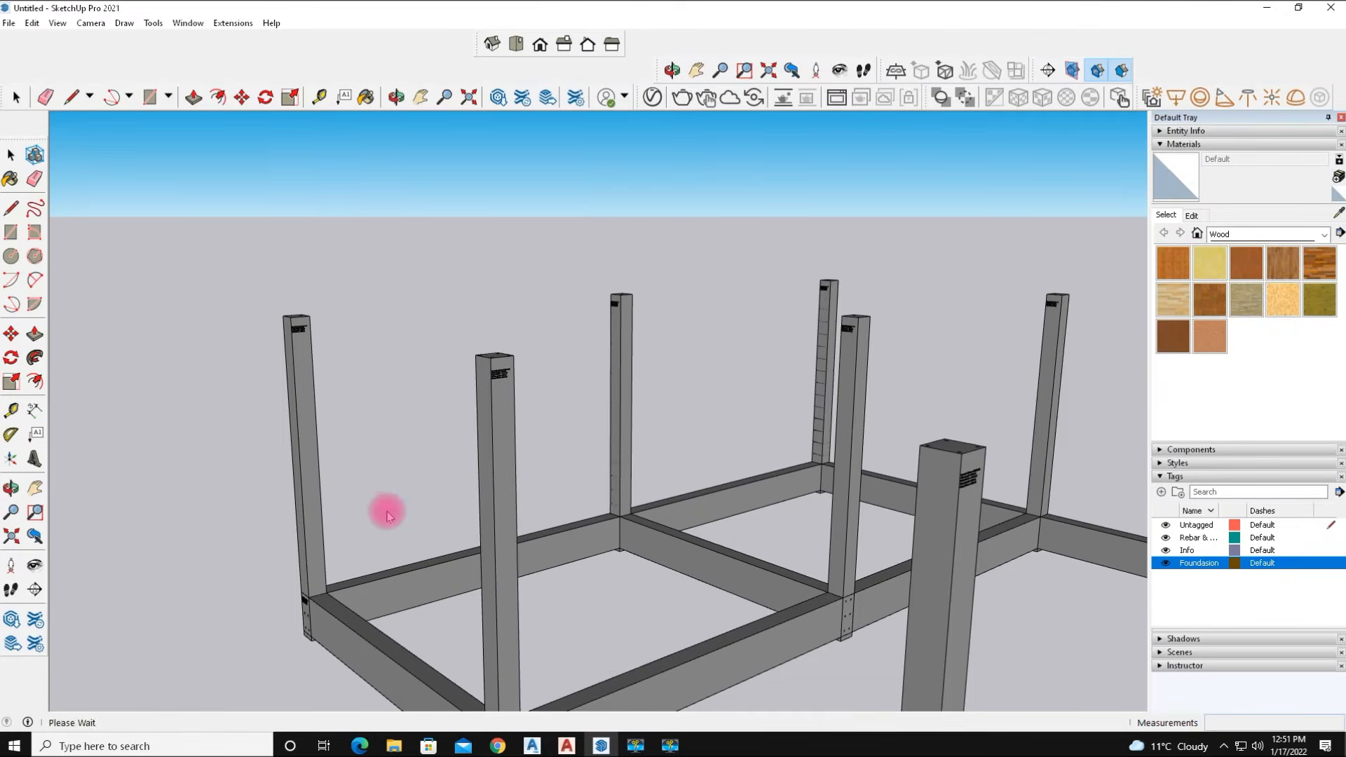
scroll(382, 510, "down", 6)
scroll(377, 509, "down", 2)
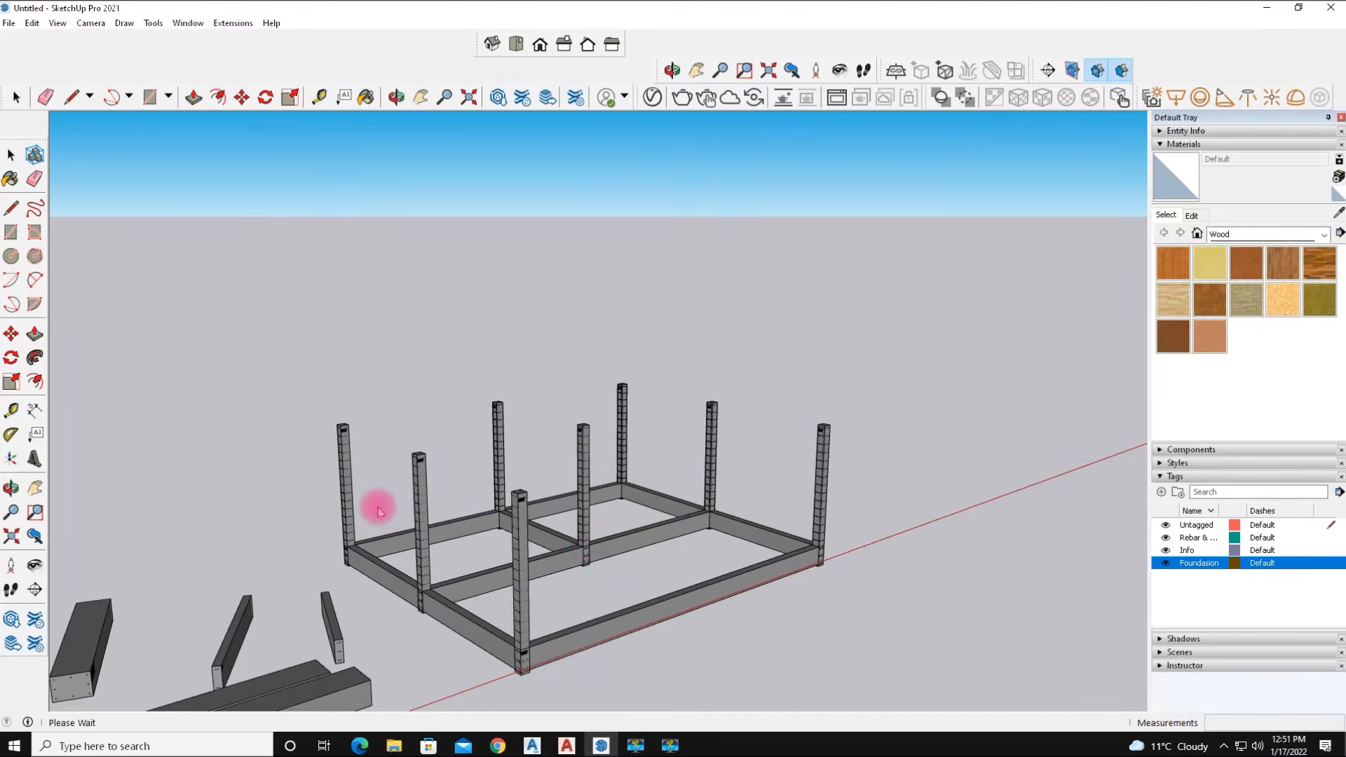
middle_click_drag(580, 549, 351, 526)
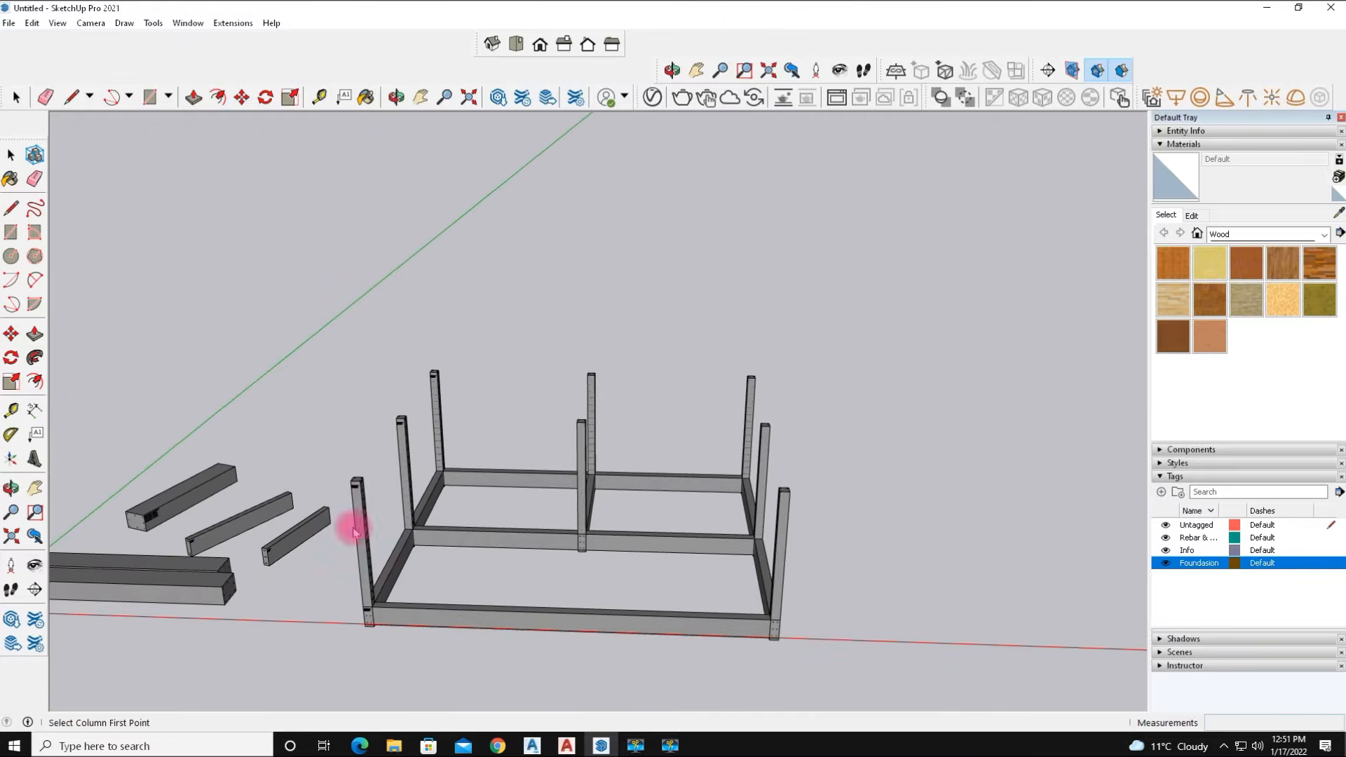
scroll(385, 472, "up", 4)
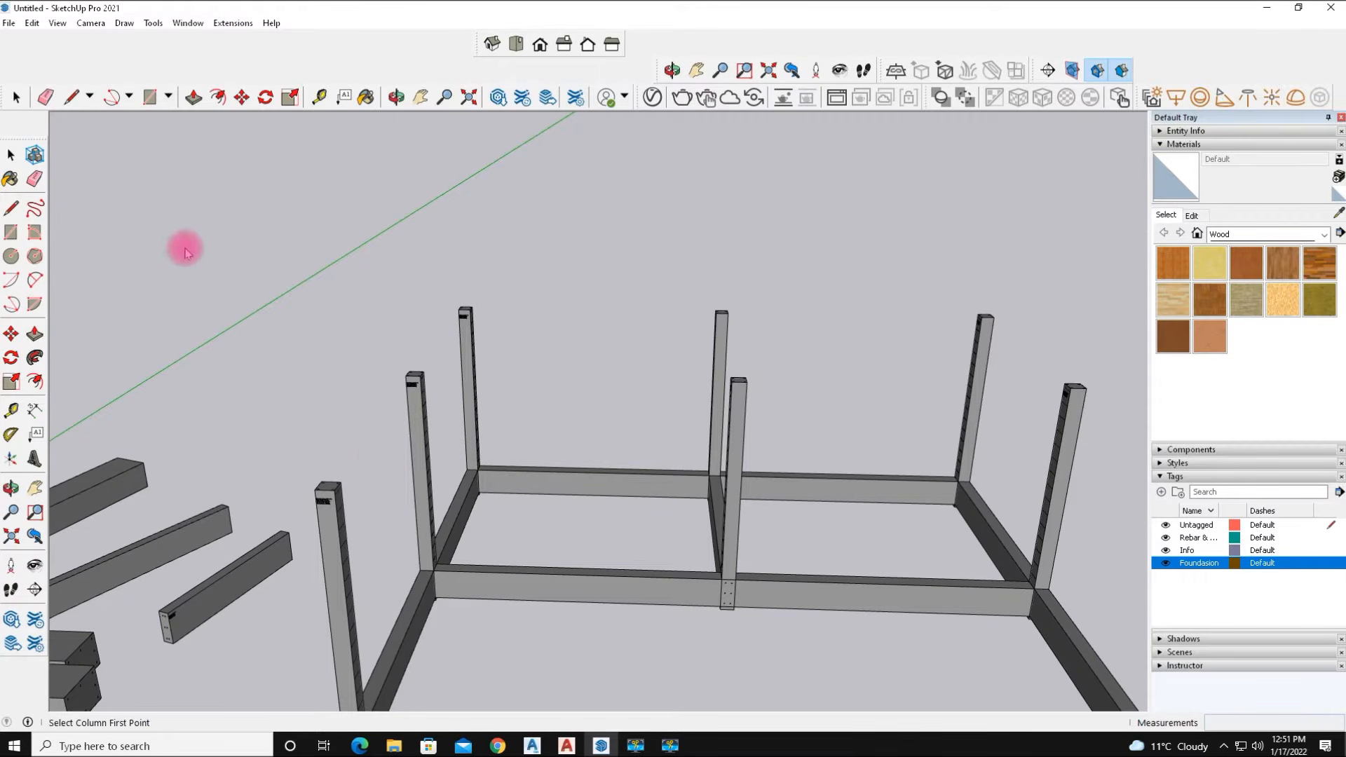
left_click(234, 23)
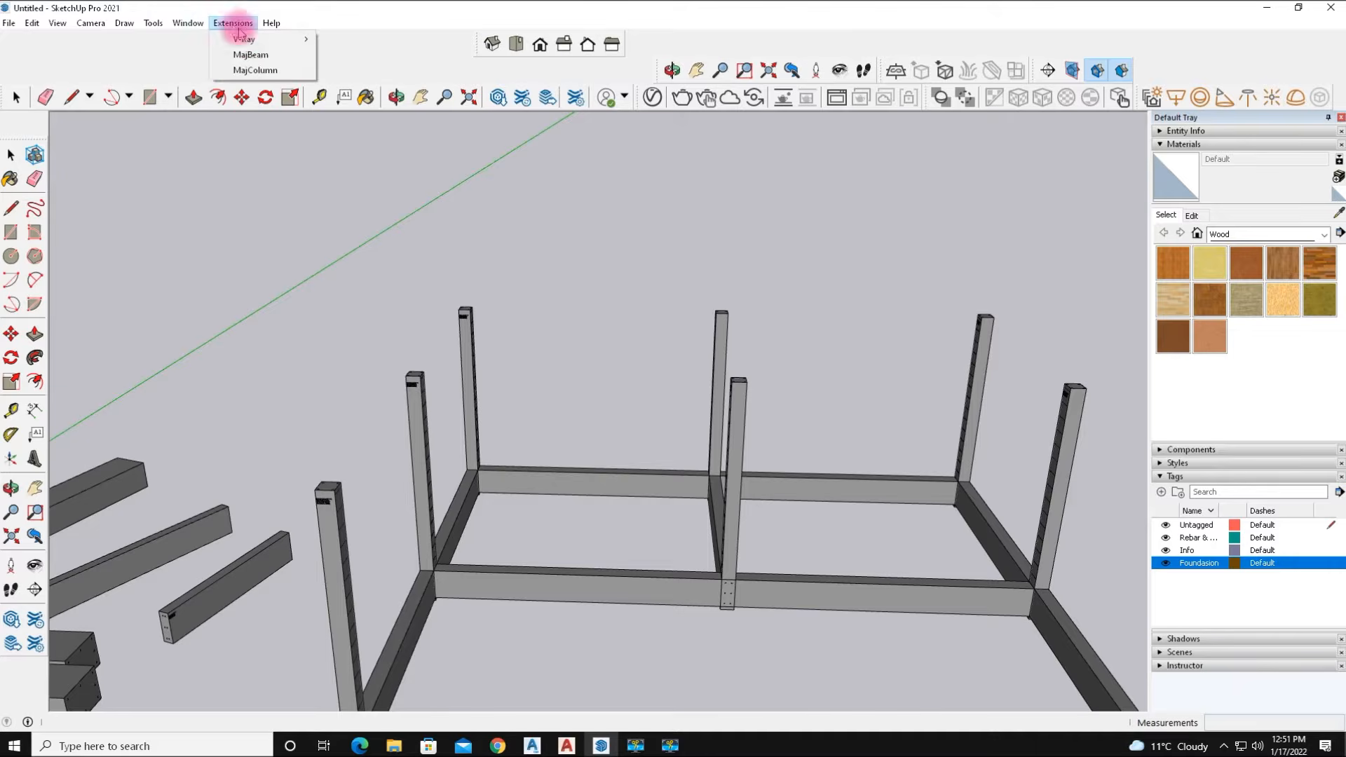
left_click(263, 60)
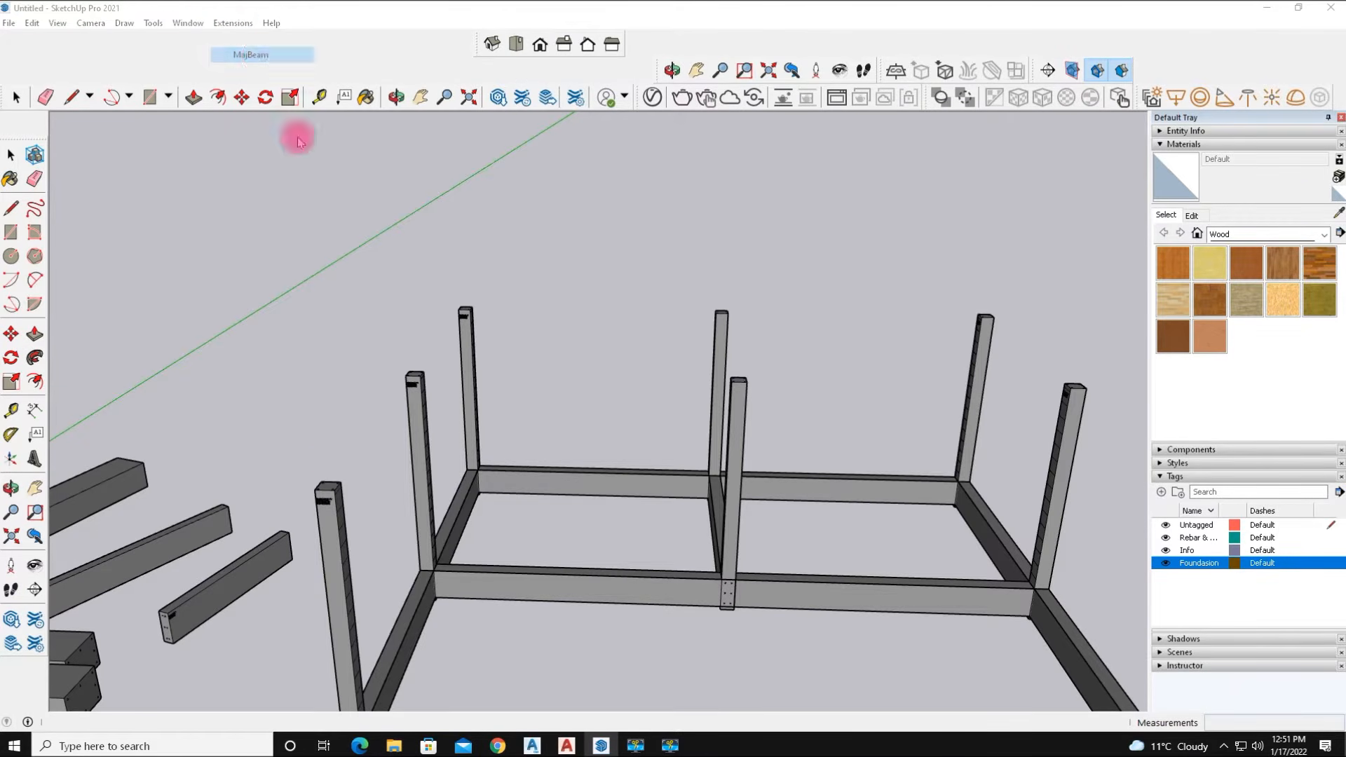
left_click(596, 463)
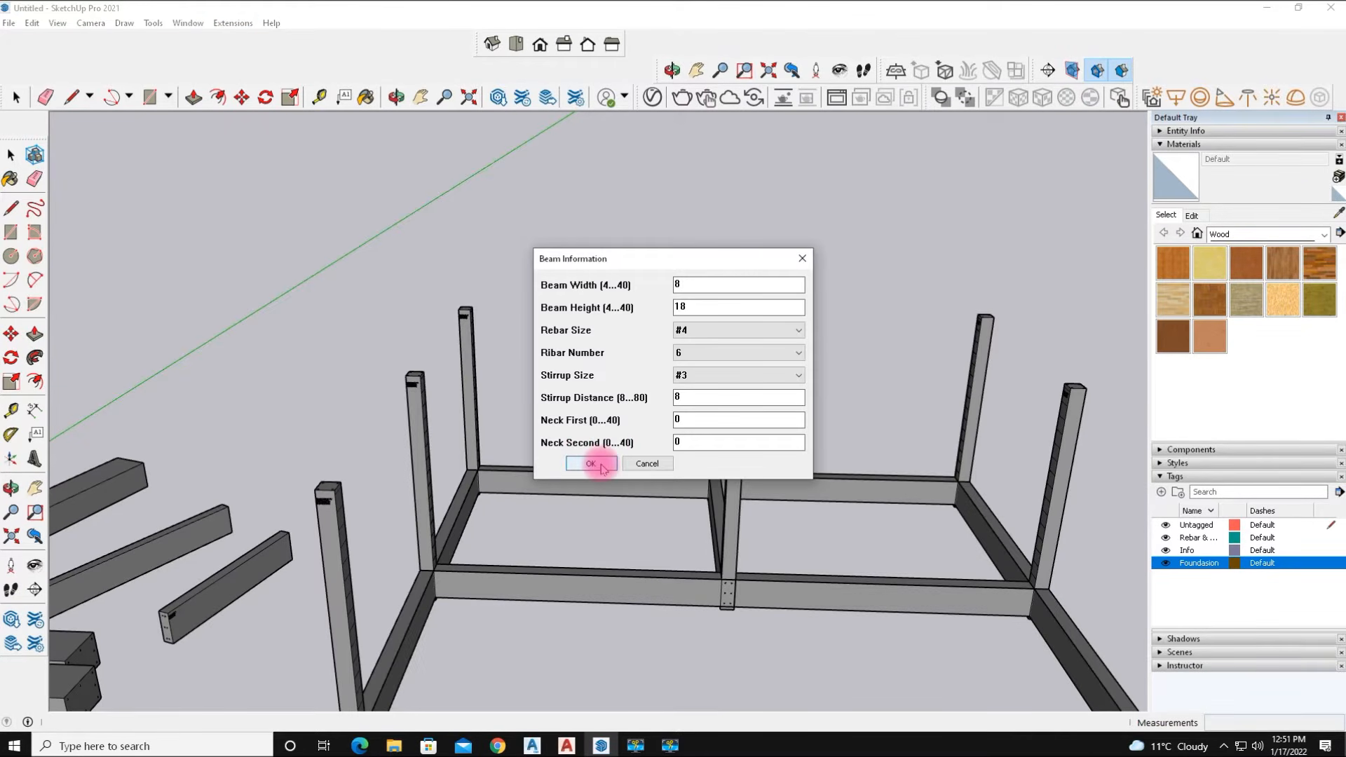
left_click(314, 490)
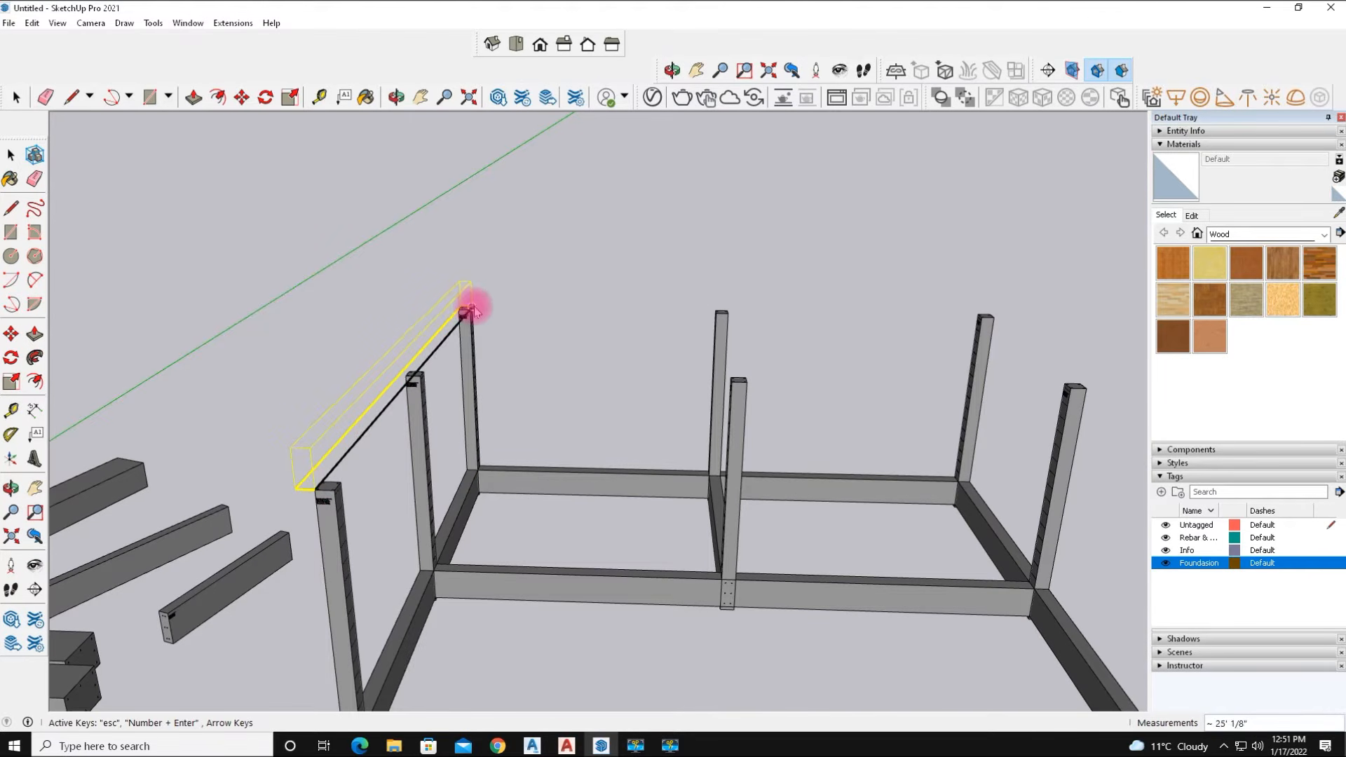
key("Right")
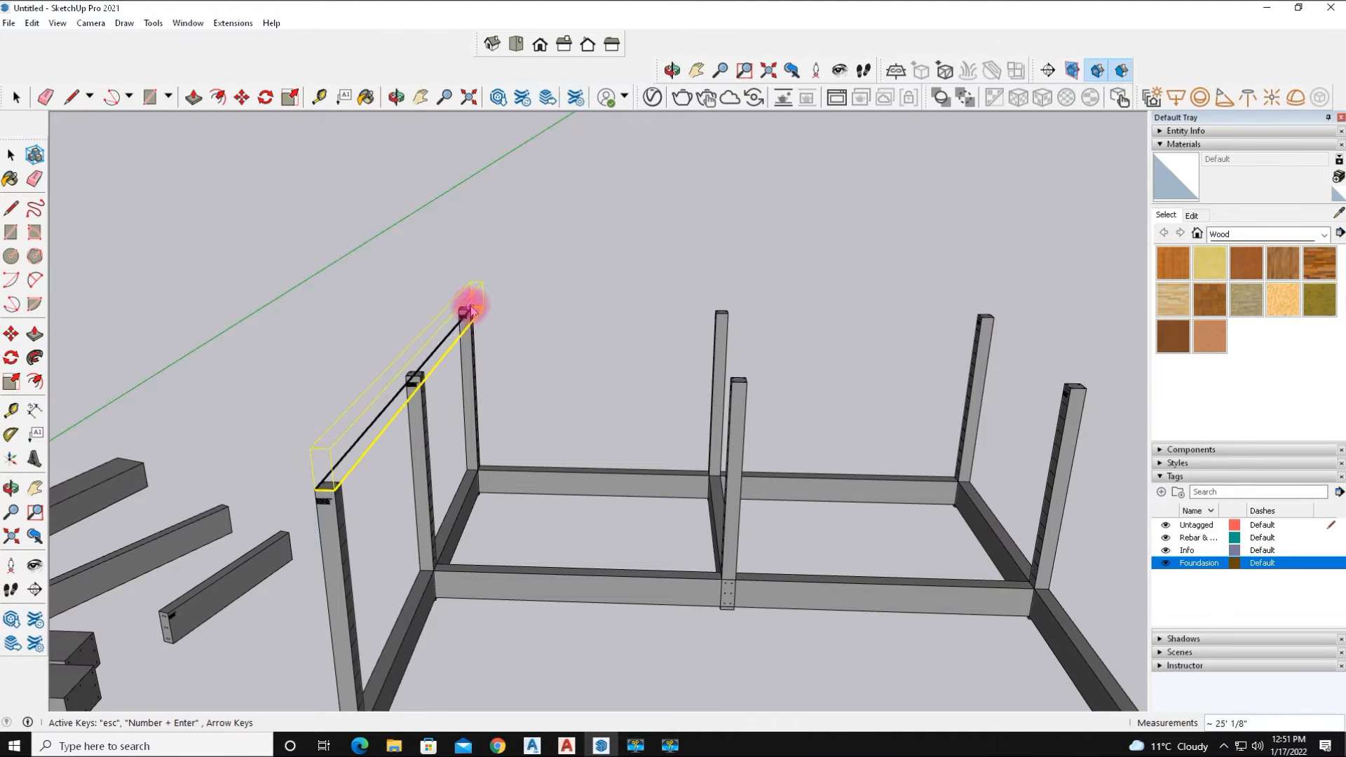
key("Down")
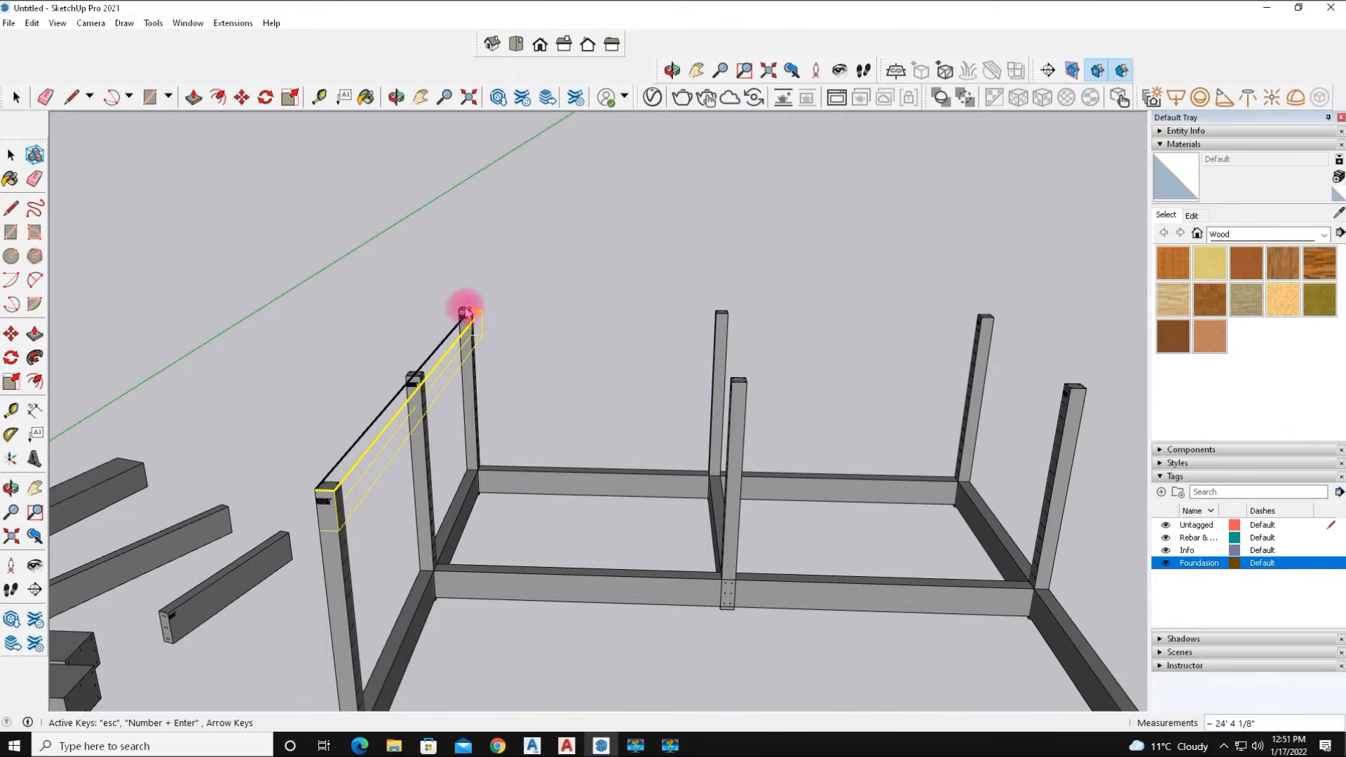
type("25'")
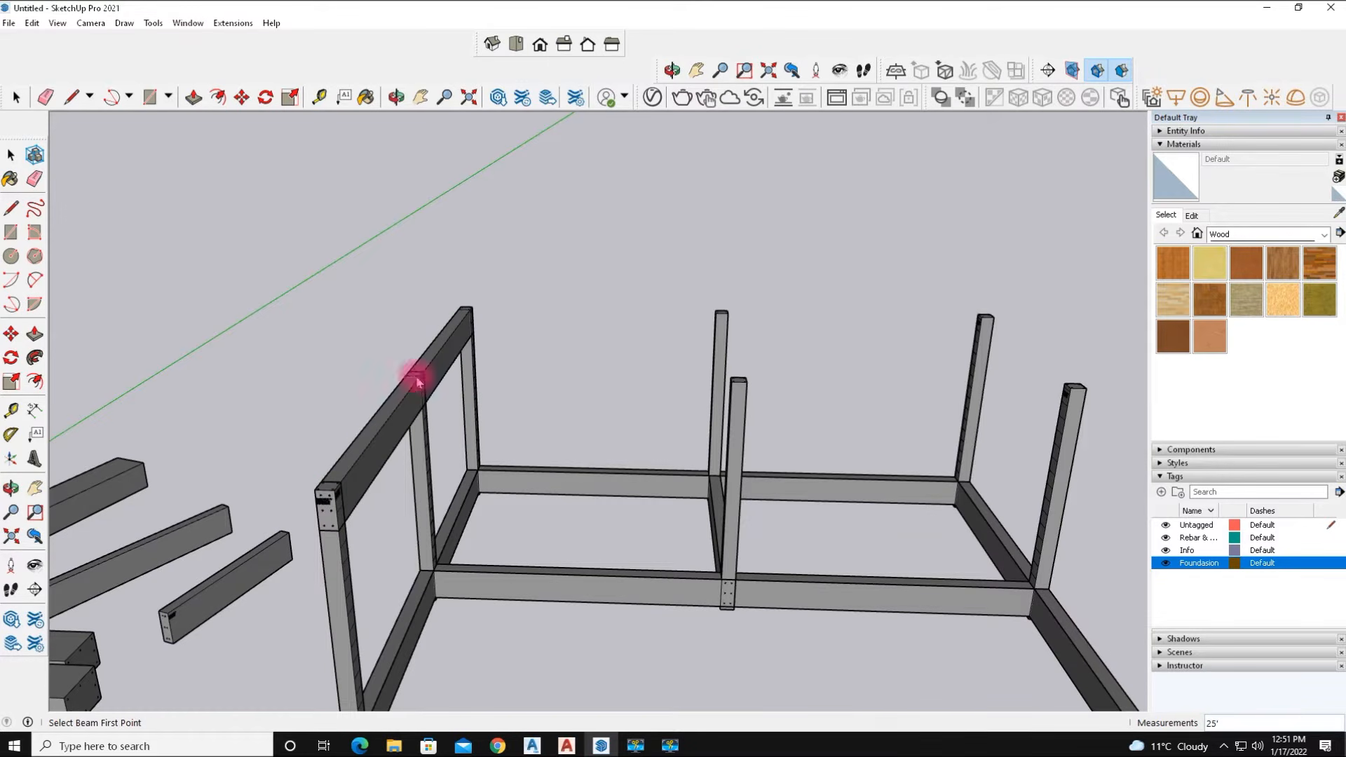
Draw a top beam across the column tops along the back long side of the frame.
middle_click_drag(575, 453, 9, 487)
middle_click_drag(757, 474, 393, 507)
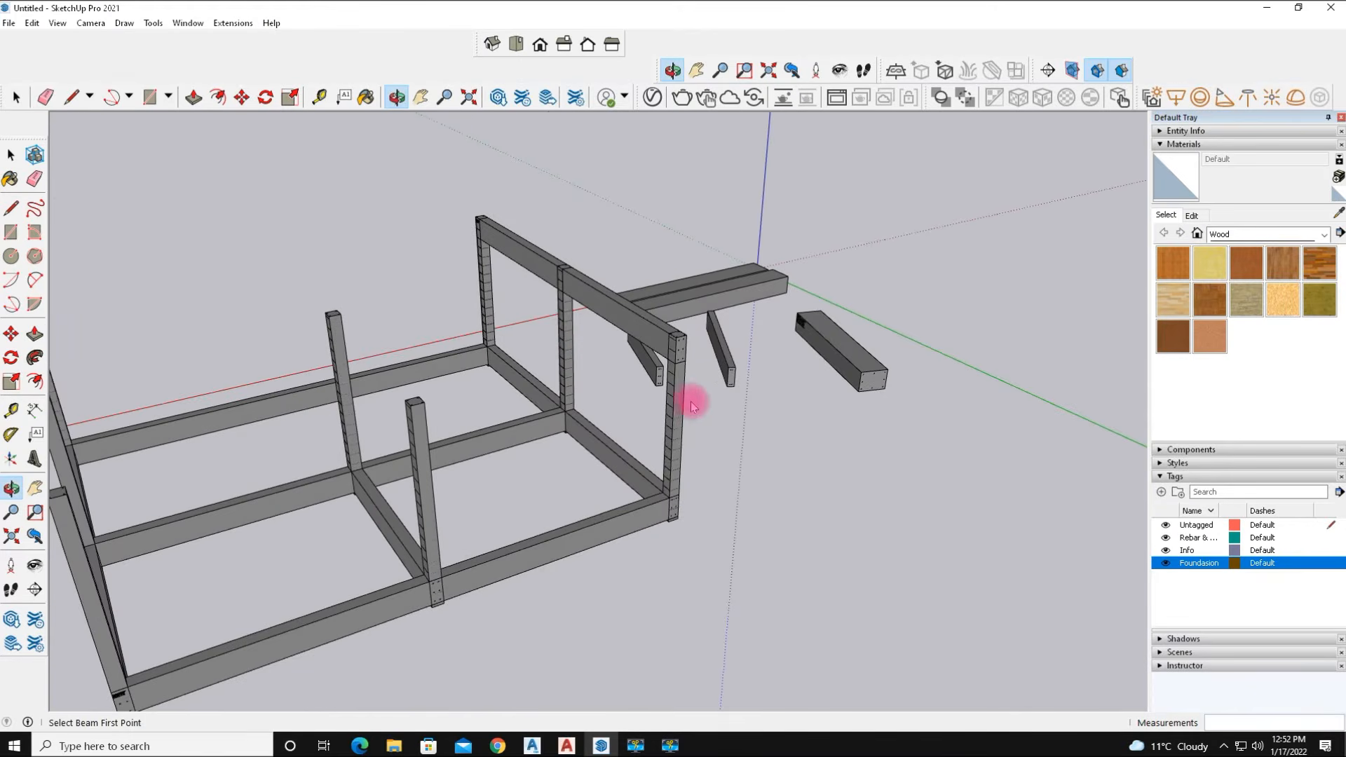
scroll(686, 343, "up", 1)
left_click(686, 332)
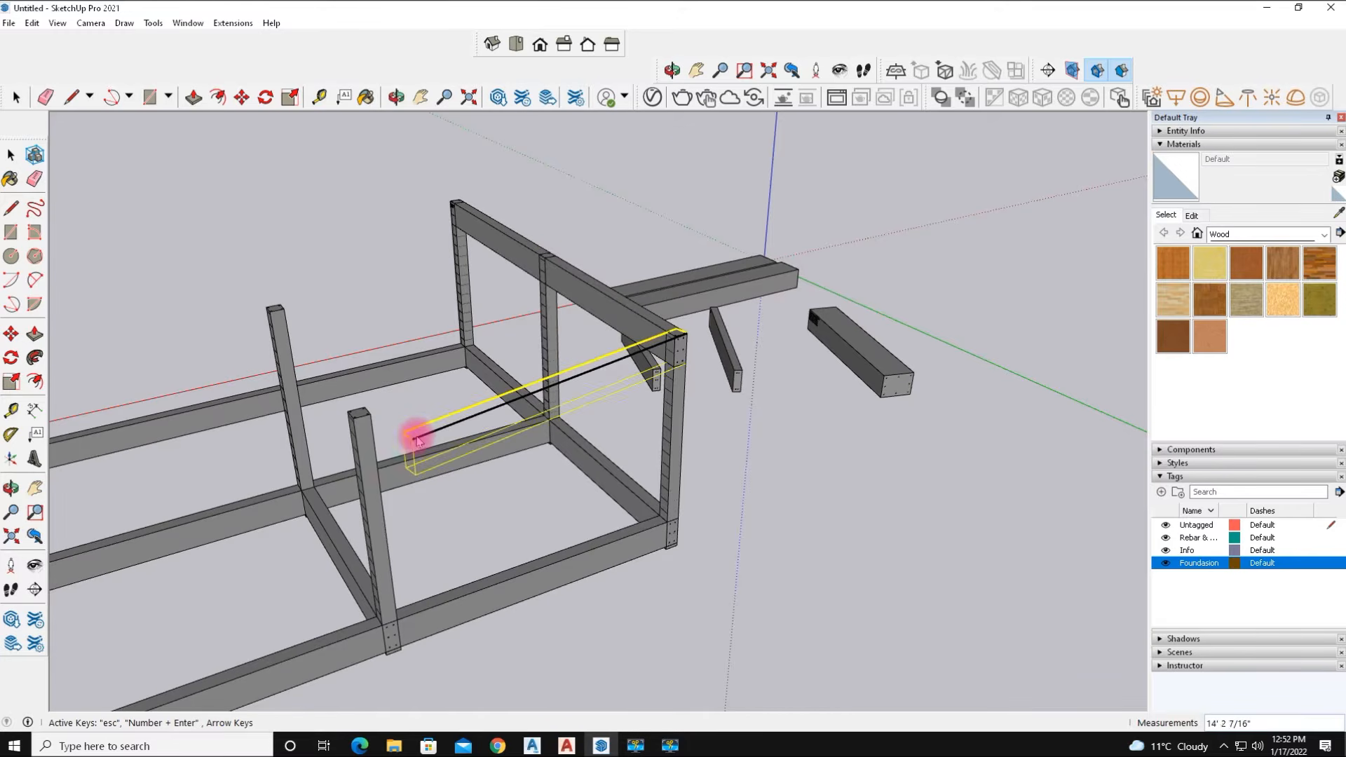
scroll(417, 440, "down", 3)
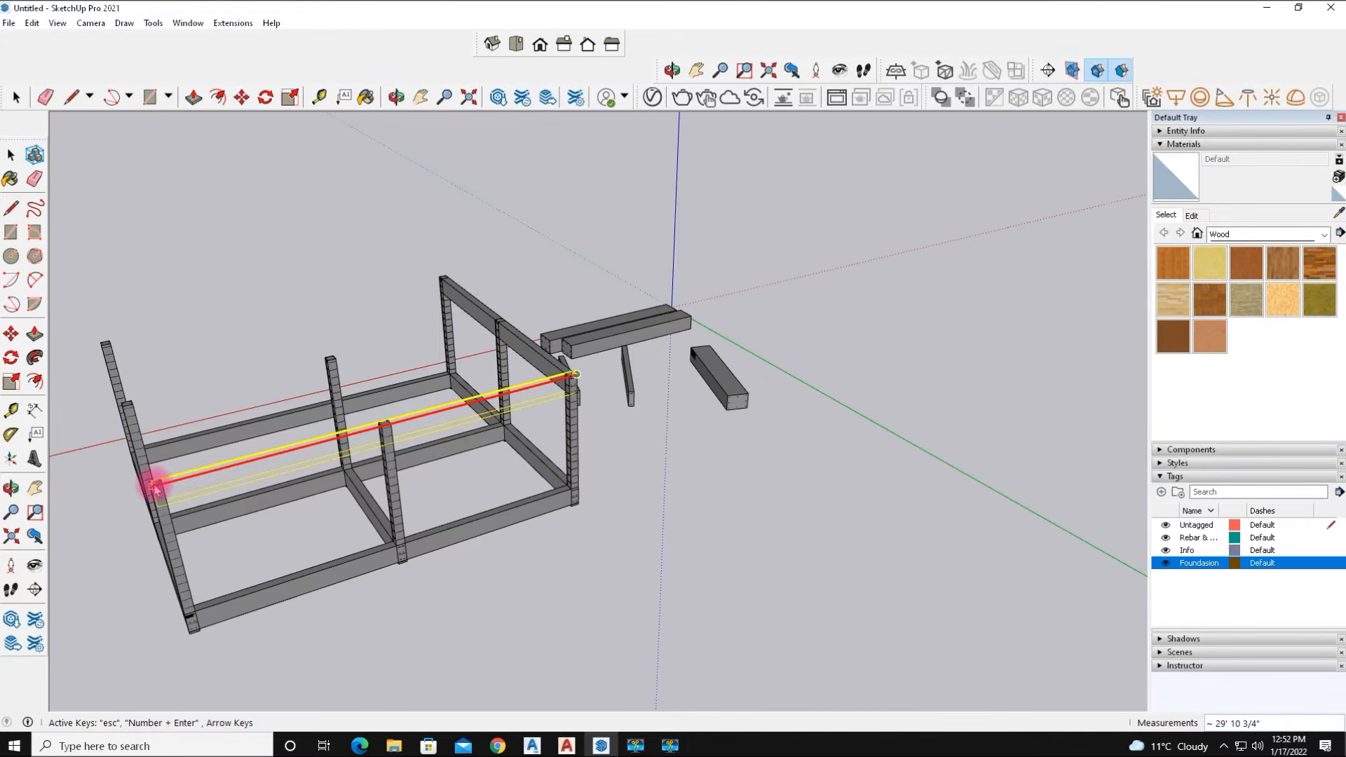
left_click(155, 488)
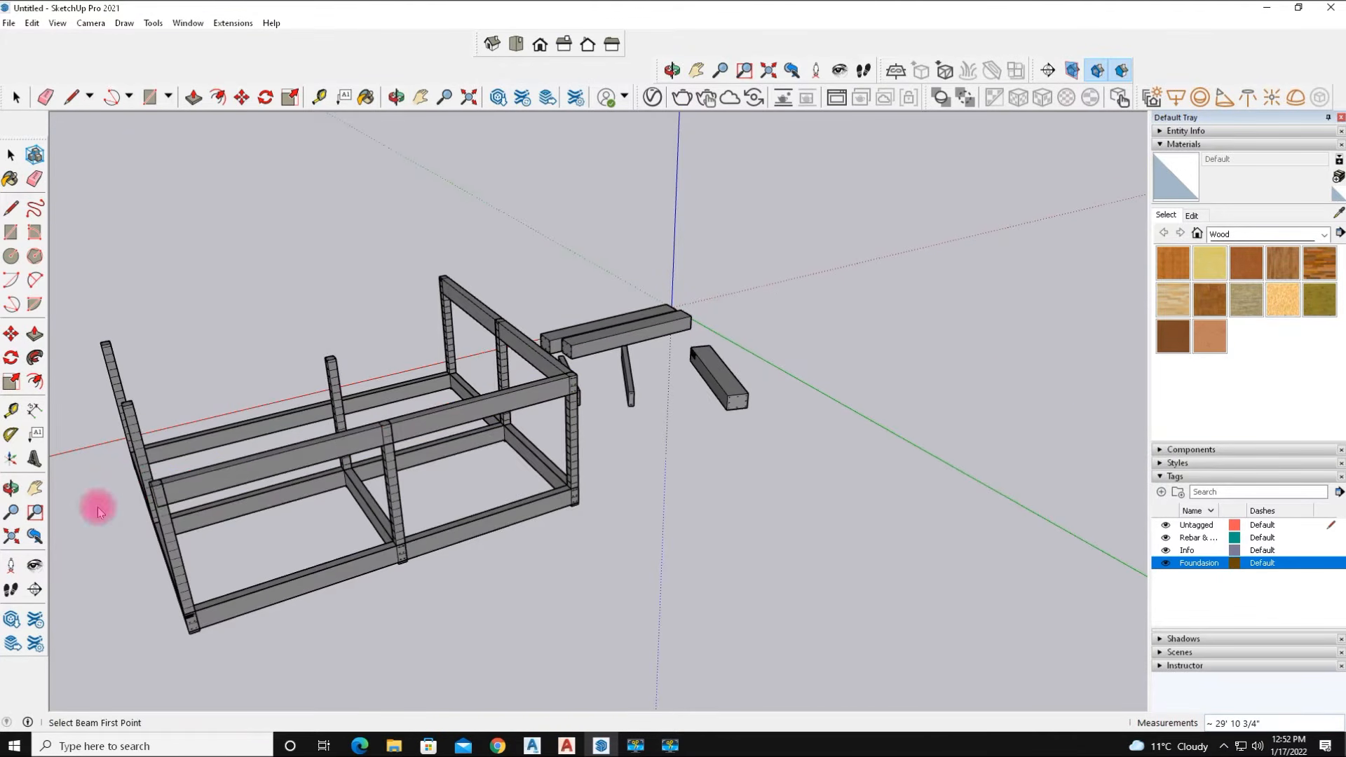
Draw a top beam from the far-right corner column top along the right short side of the frame.
middle_click_drag(160, 510, 915, 448)
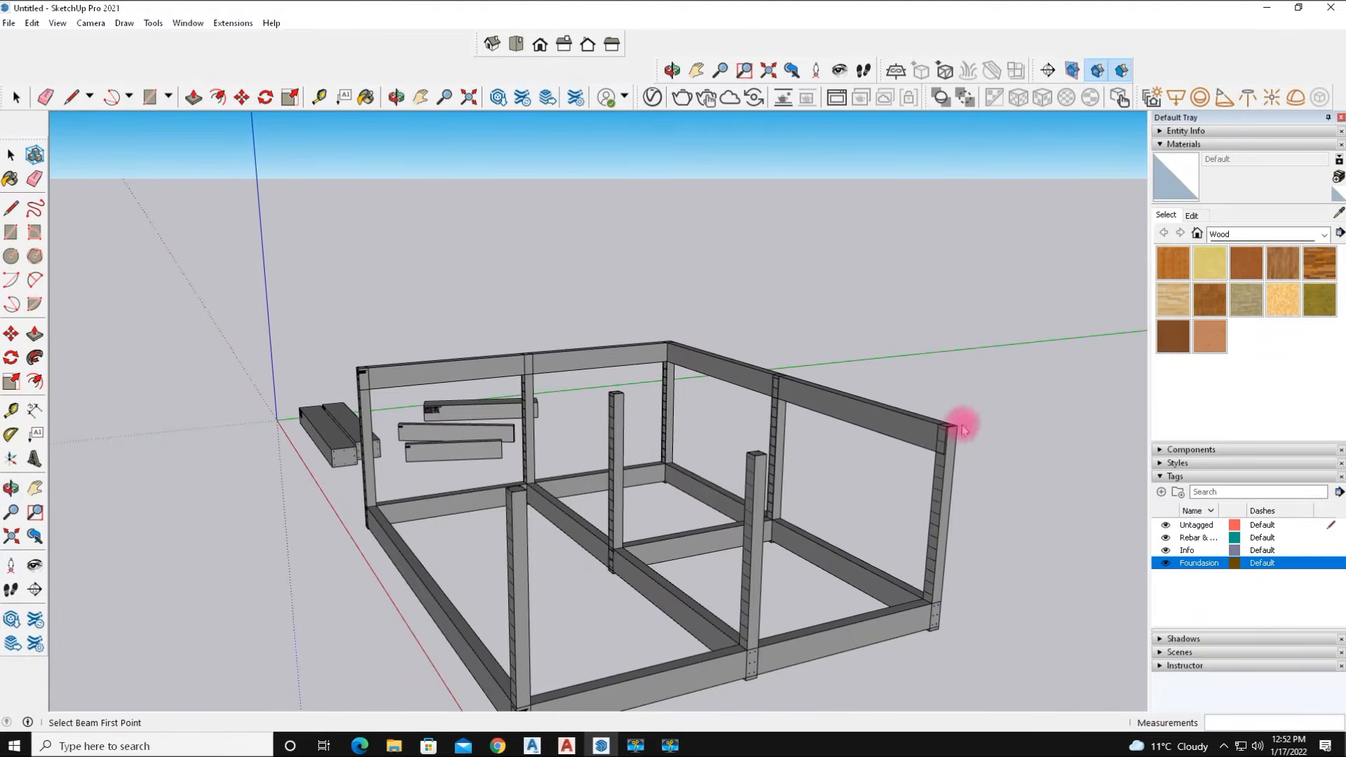
scroll(966, 421, "up", 6)
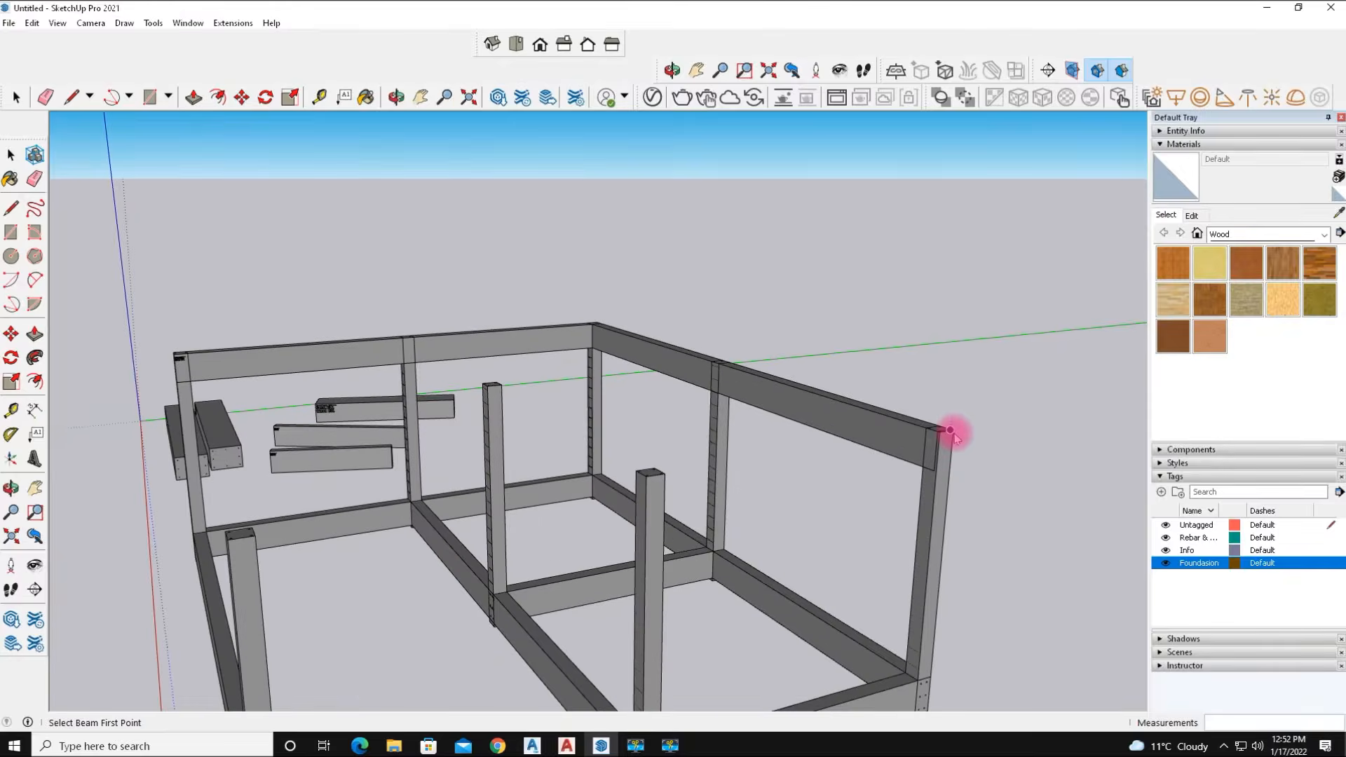
left_click(950, 428)
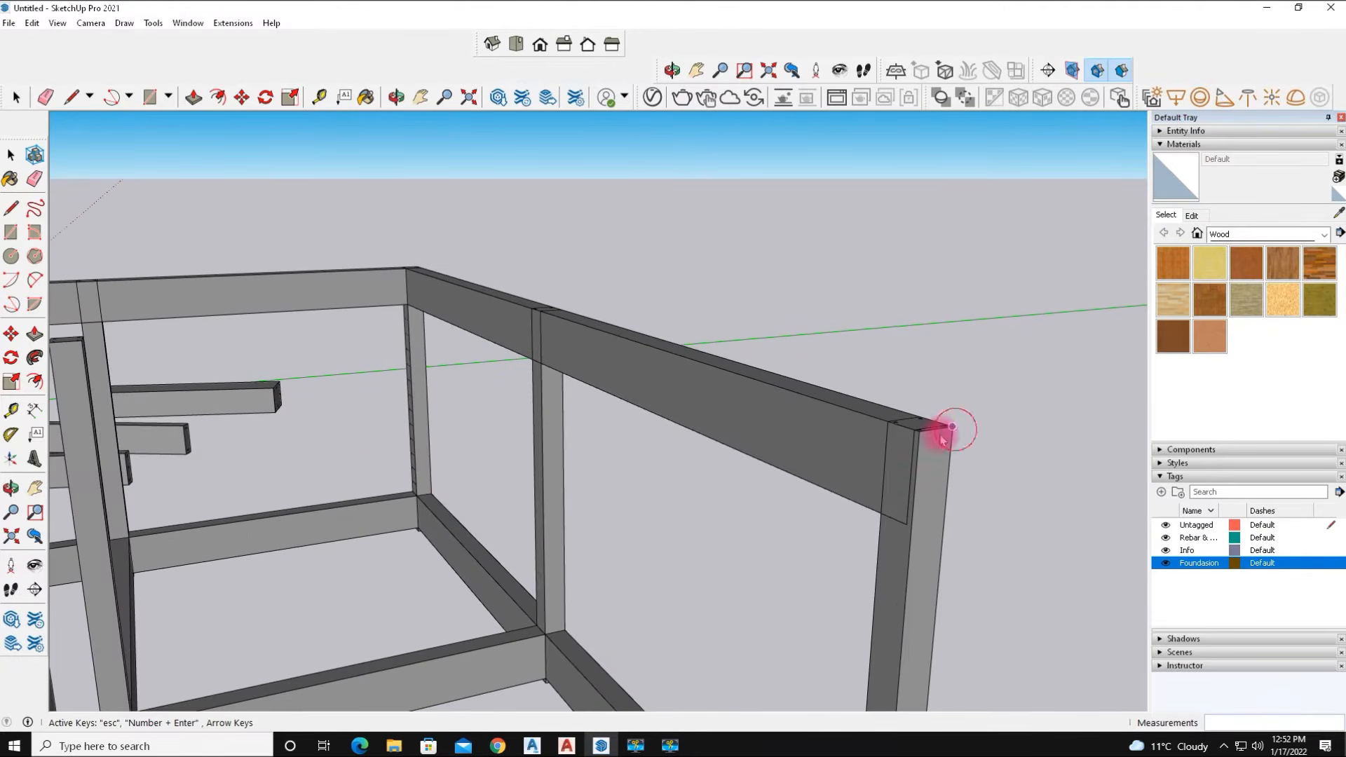
scroll(909, 447, "down", 3)
scroll(911, 450, "down", 5)
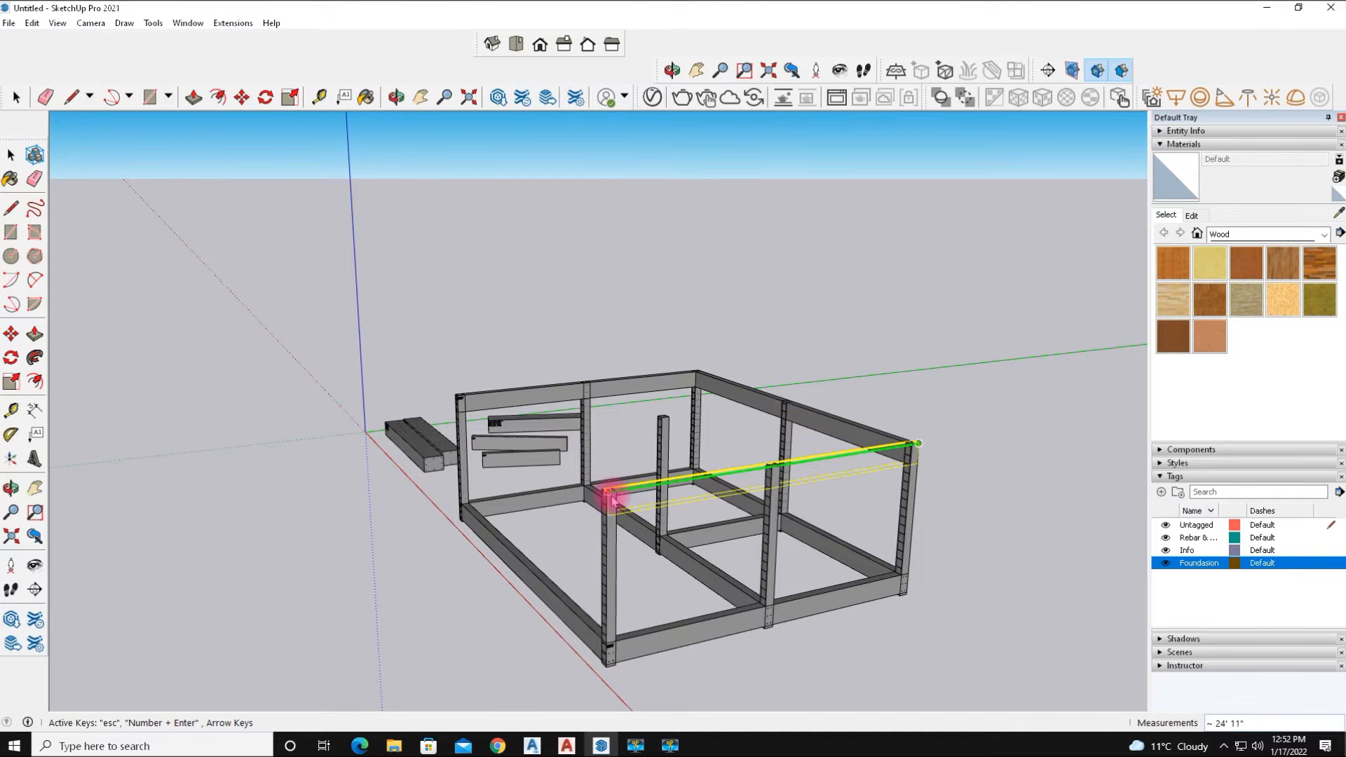
left_click(609, 499)
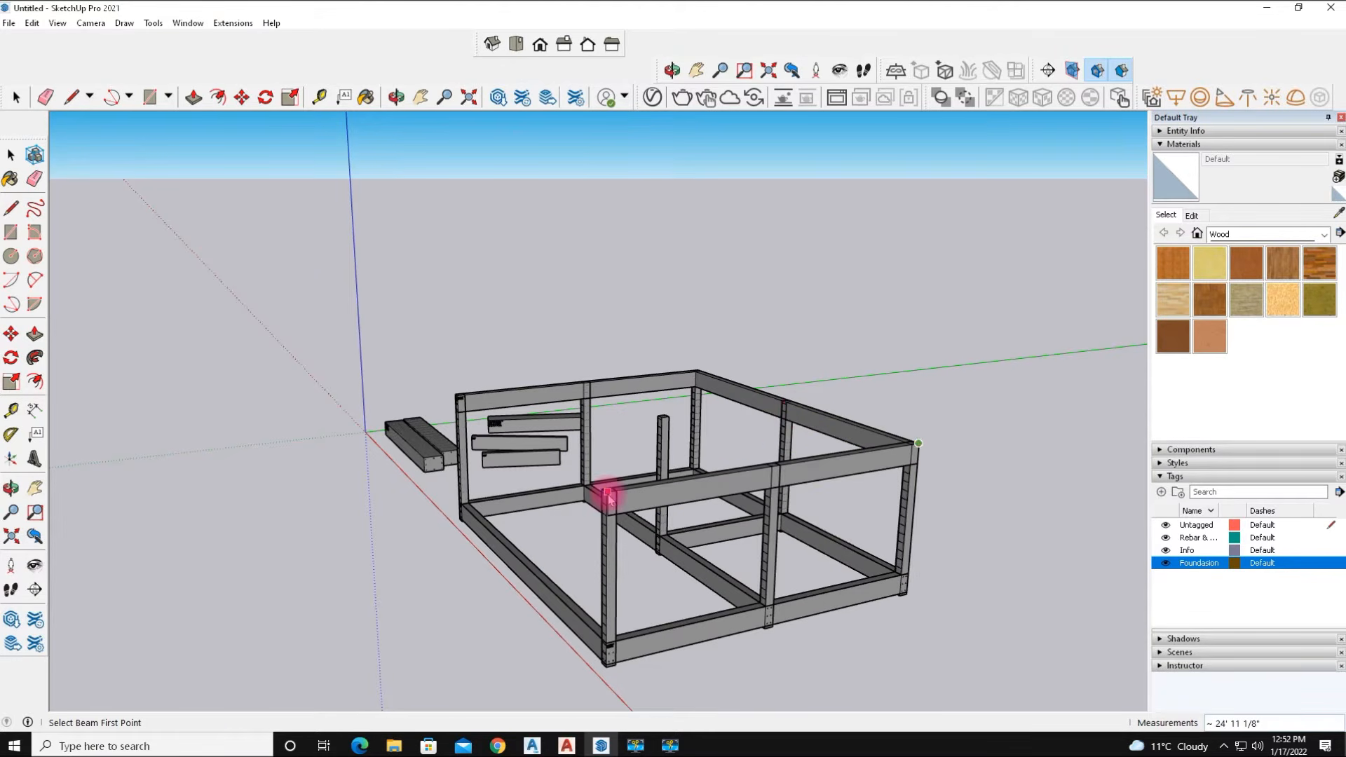
Draw a top beam along the interior column line, connecting its column tops across the full length.
middle_click_drag(751, 429, 345, 481)
scroll(421, 478, "up", 5)
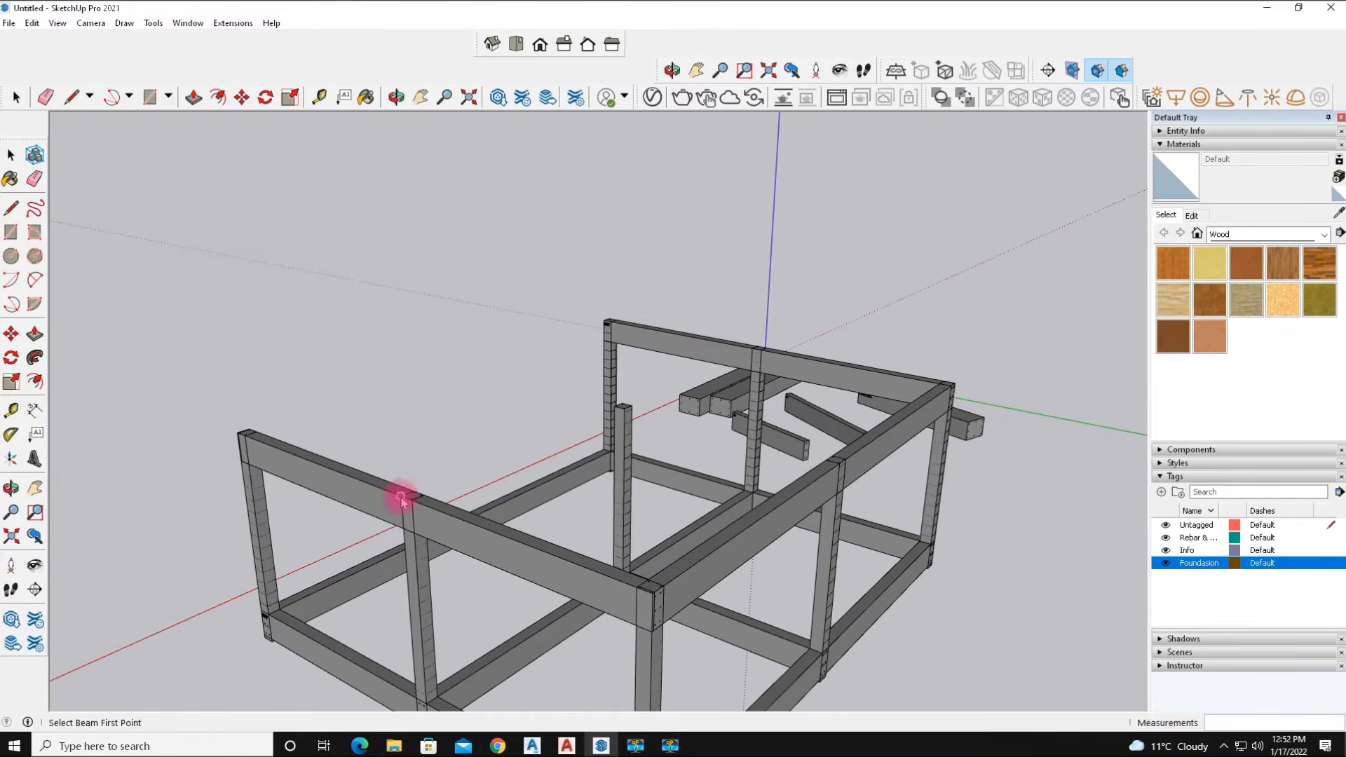
left_click(401, 498)
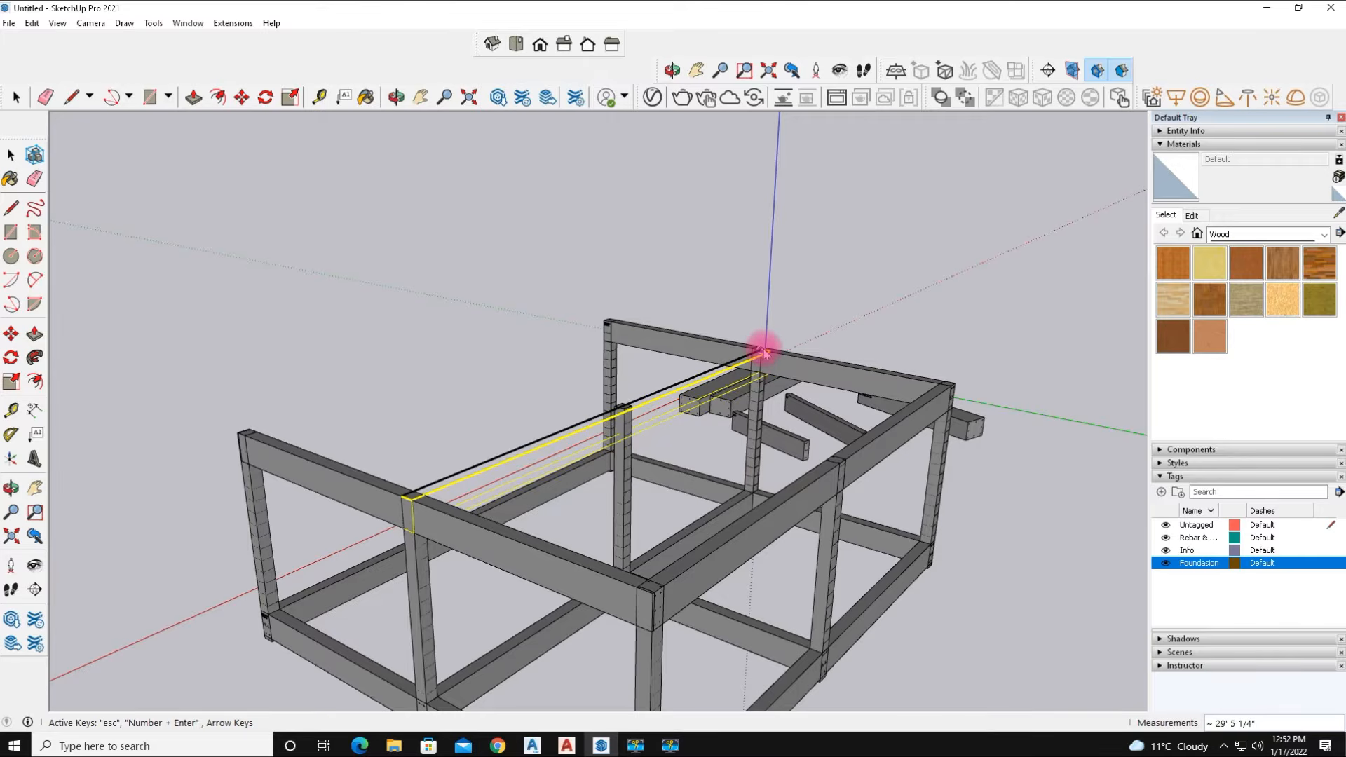
middle_click_drag(715, 430, 540, 522)
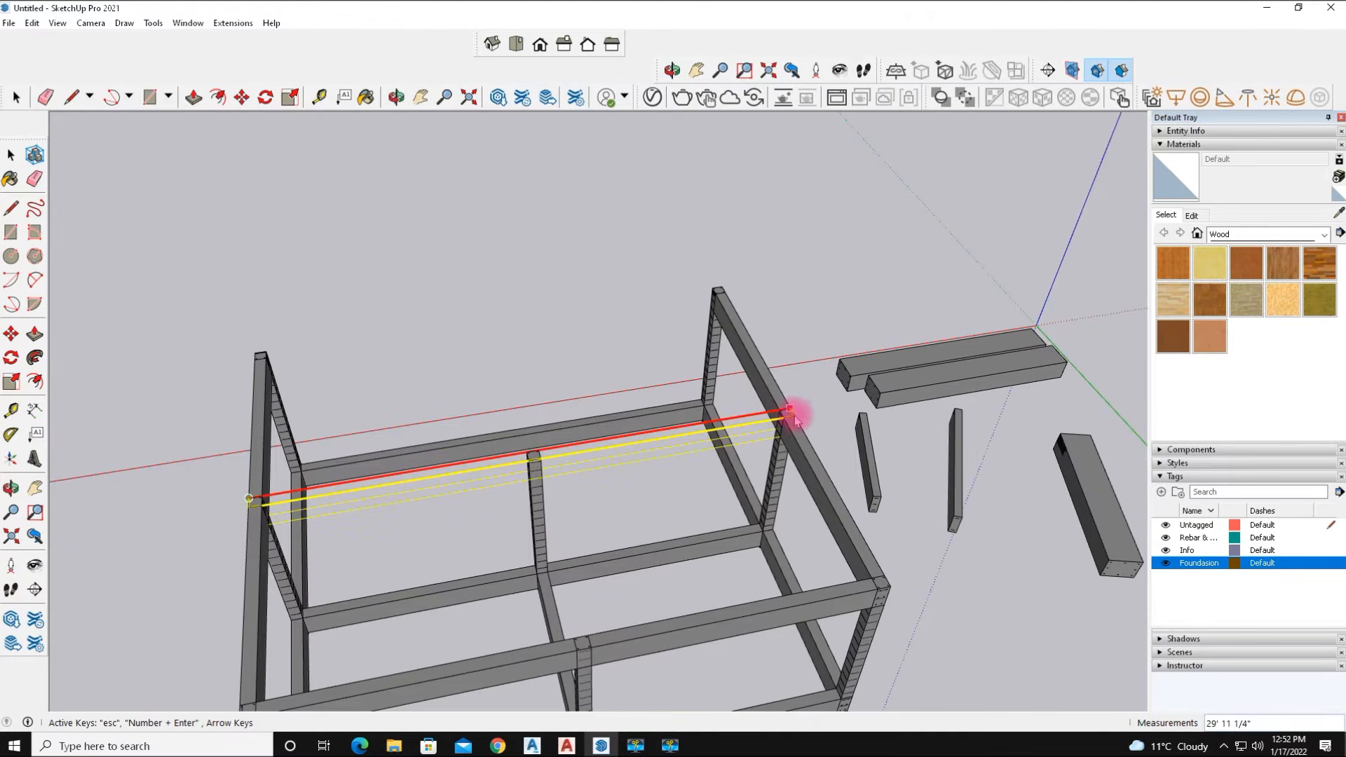
left_click(892, 392)
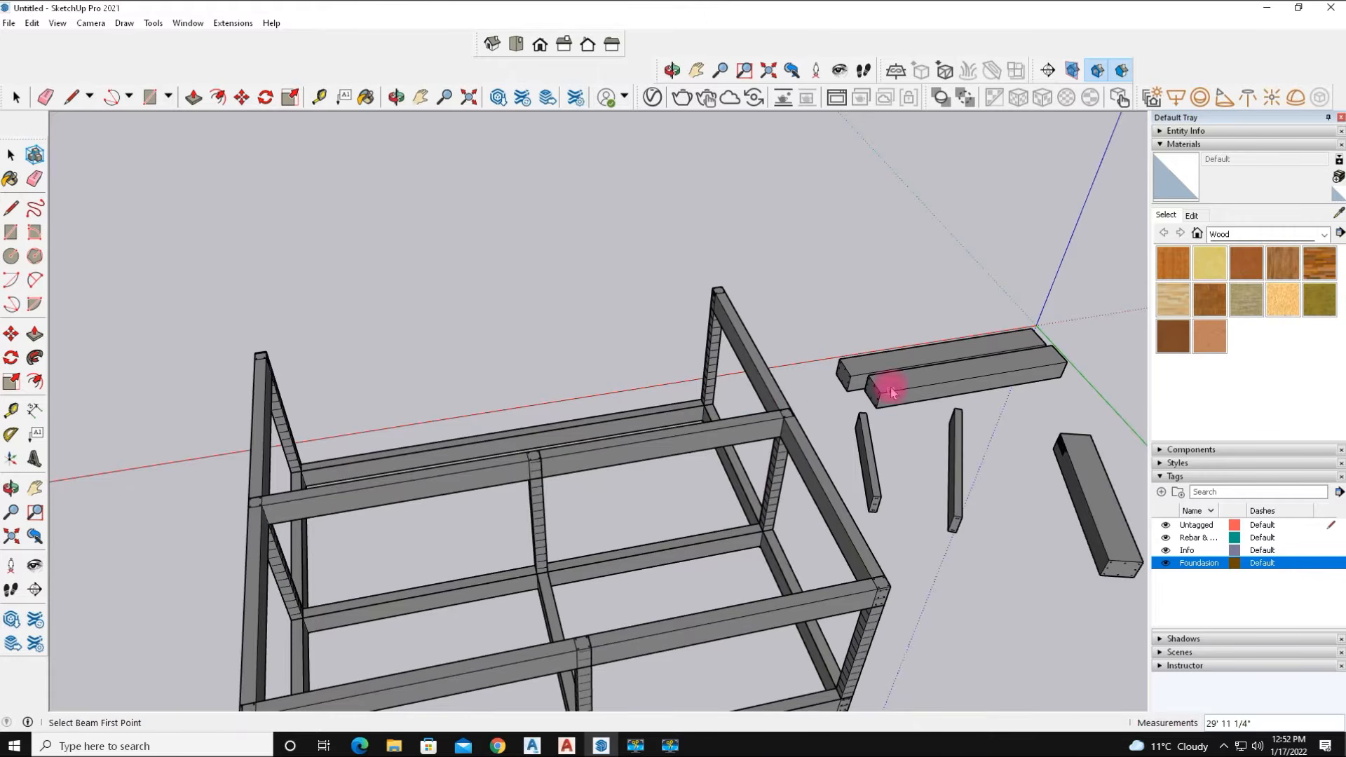
Draw a short top cross beam between the interior column tops on the front half of the frame.
middle_click_drag(621, 526, 293, 519)
left_click(287, 508)
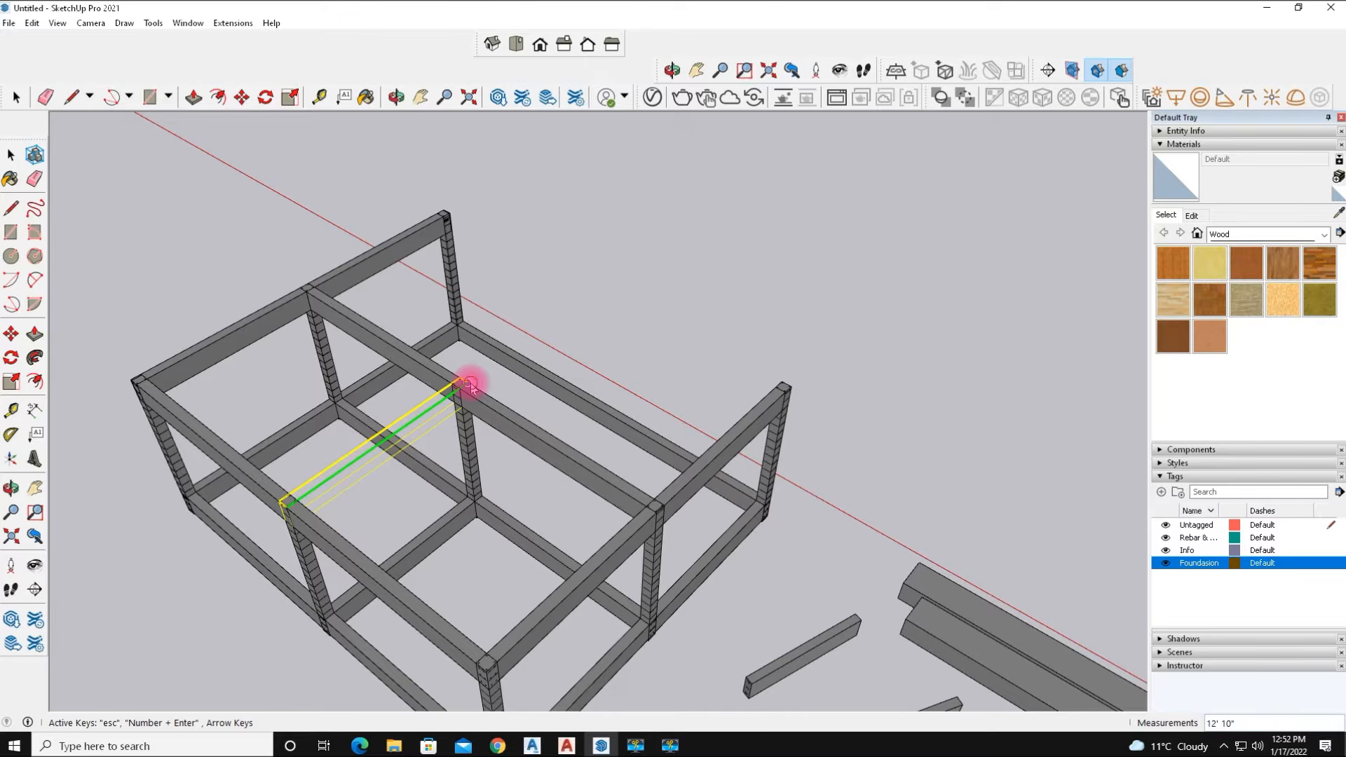
left_click(469, 385)
Hide the Foundation tag so only the reinforcement cages remain visible.
middle_click_drag(475, 552, 252, 399)
middle_click_drag(483, 510, 370, 524)
middle_click_drag(581, 533, 462, 518)
scroll(527, 456, "up", 4)
middle_click_drag(595, 456, 355, 496)
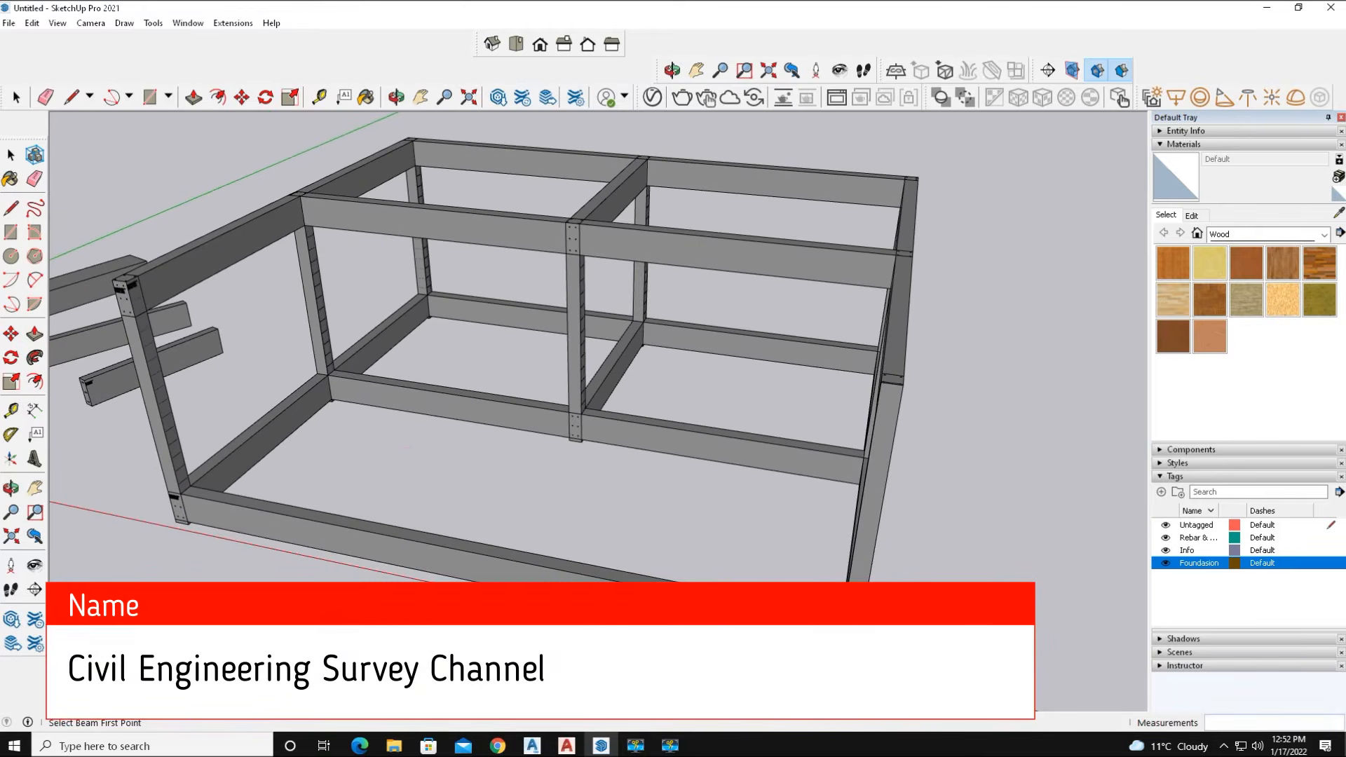
left_click(1168, 563)
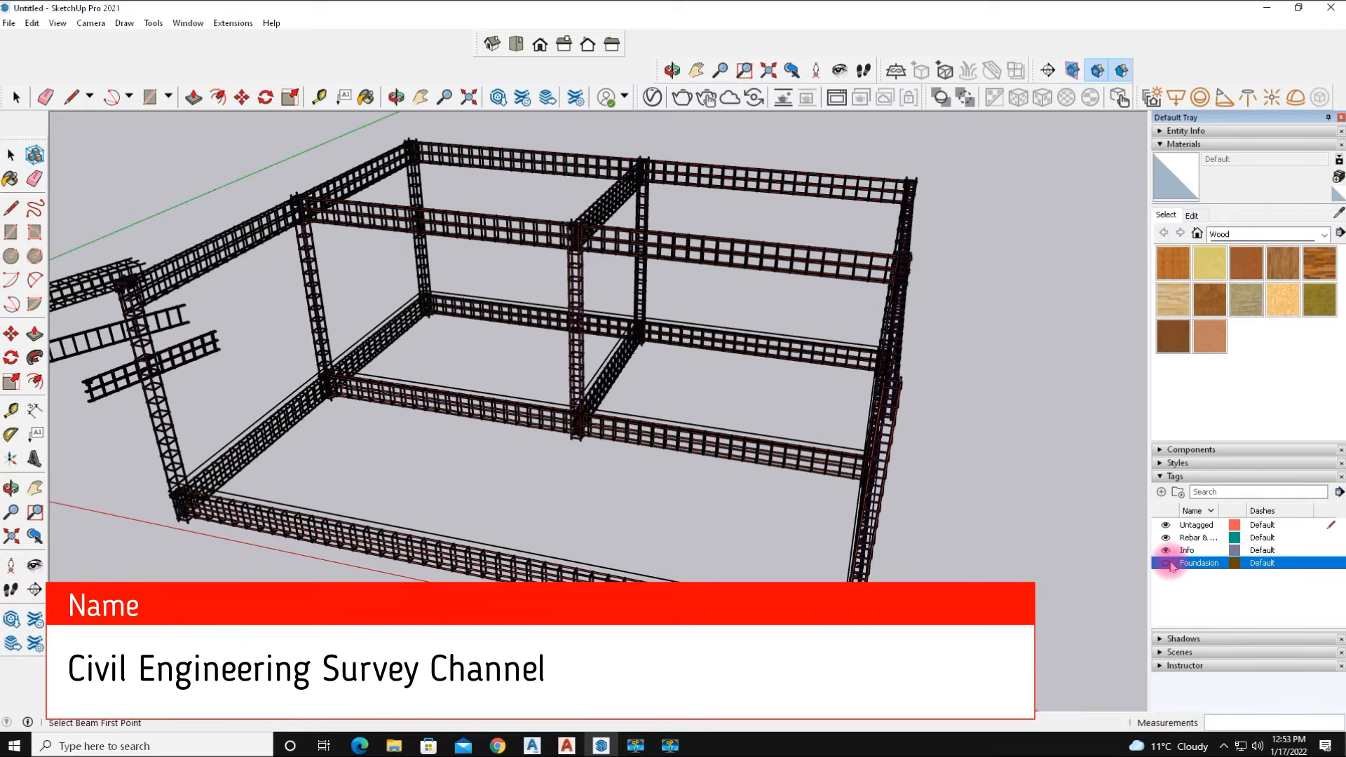
Examine the reinforcement cages closely at the column and beam junctions.
middle_click_drag(705, 552, 1022, 538)
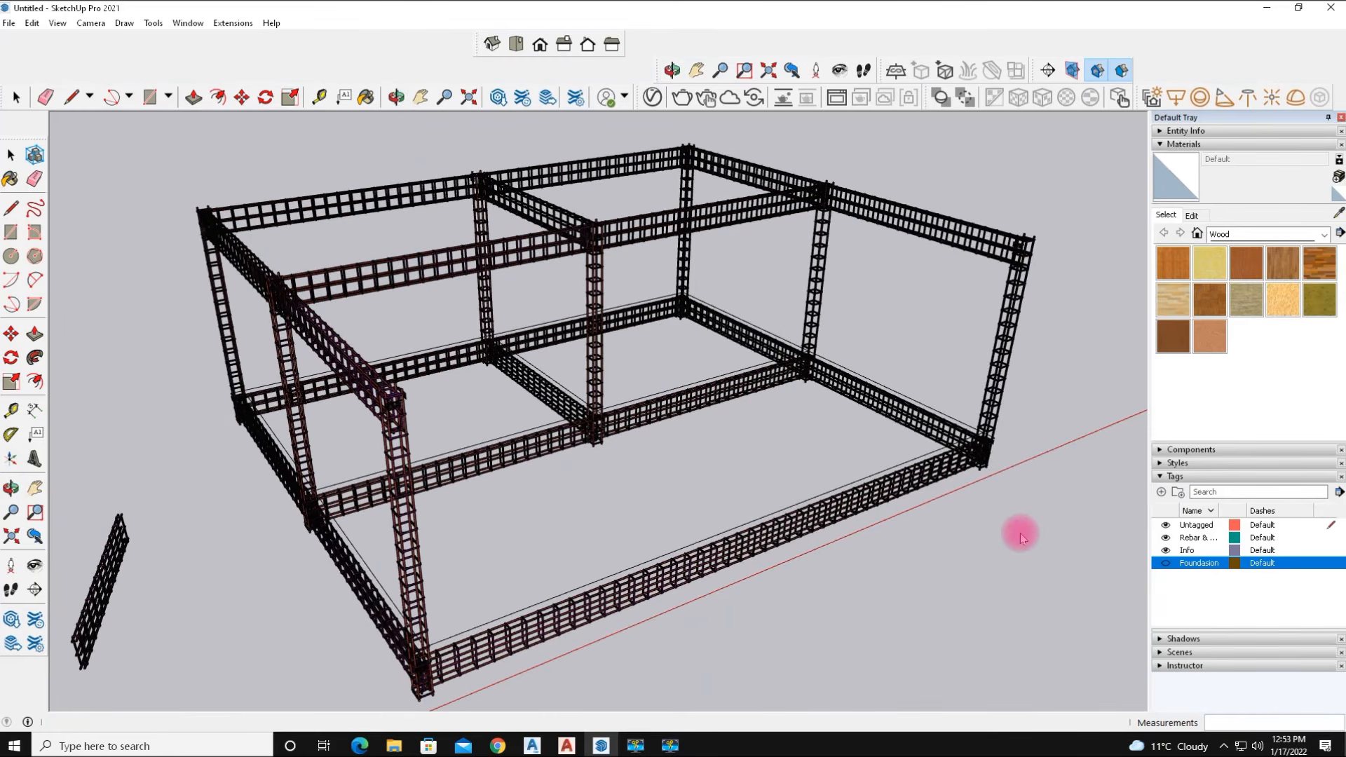
middle_click_drag(806, 525, 974, 520)
middle_click_drag(622, 487, 692, 478)
scroll(532, 466, "up", 5)
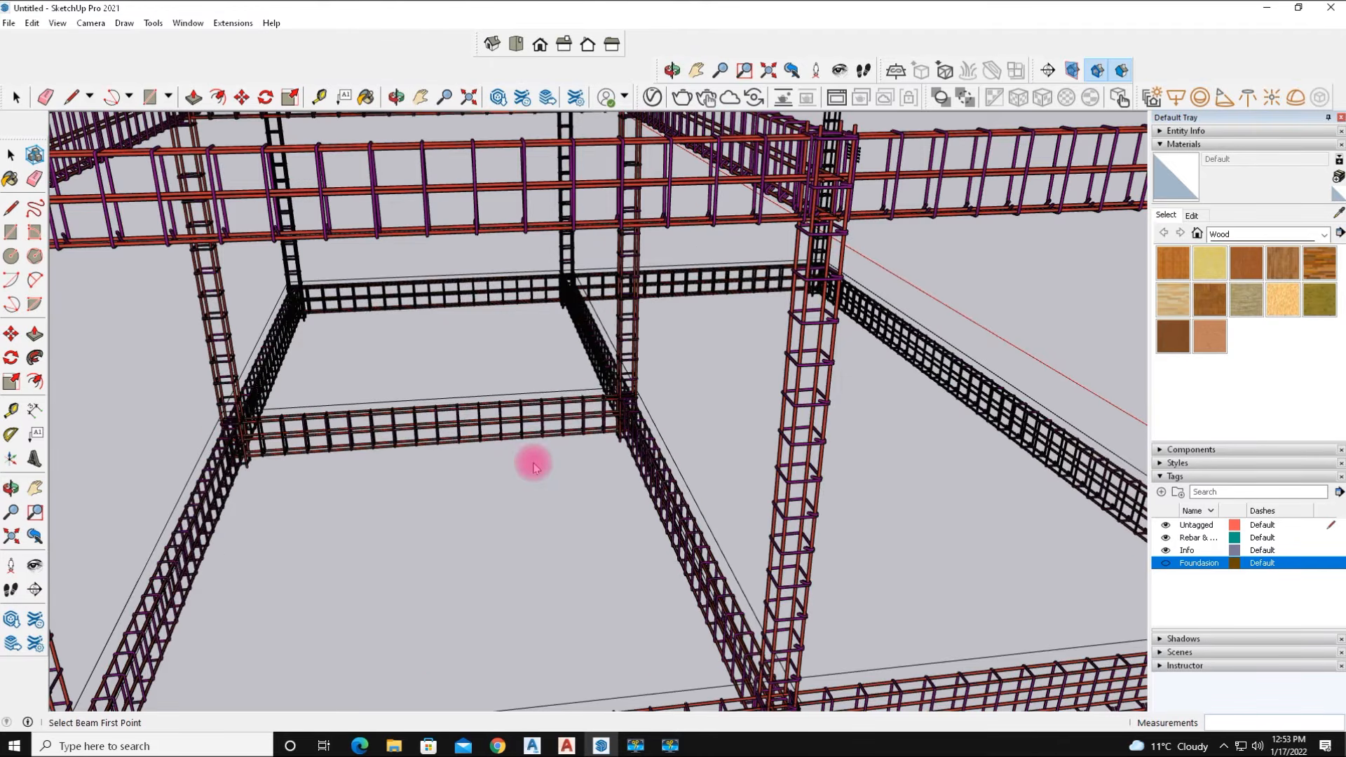
scroll(653, 381, "up", 8)
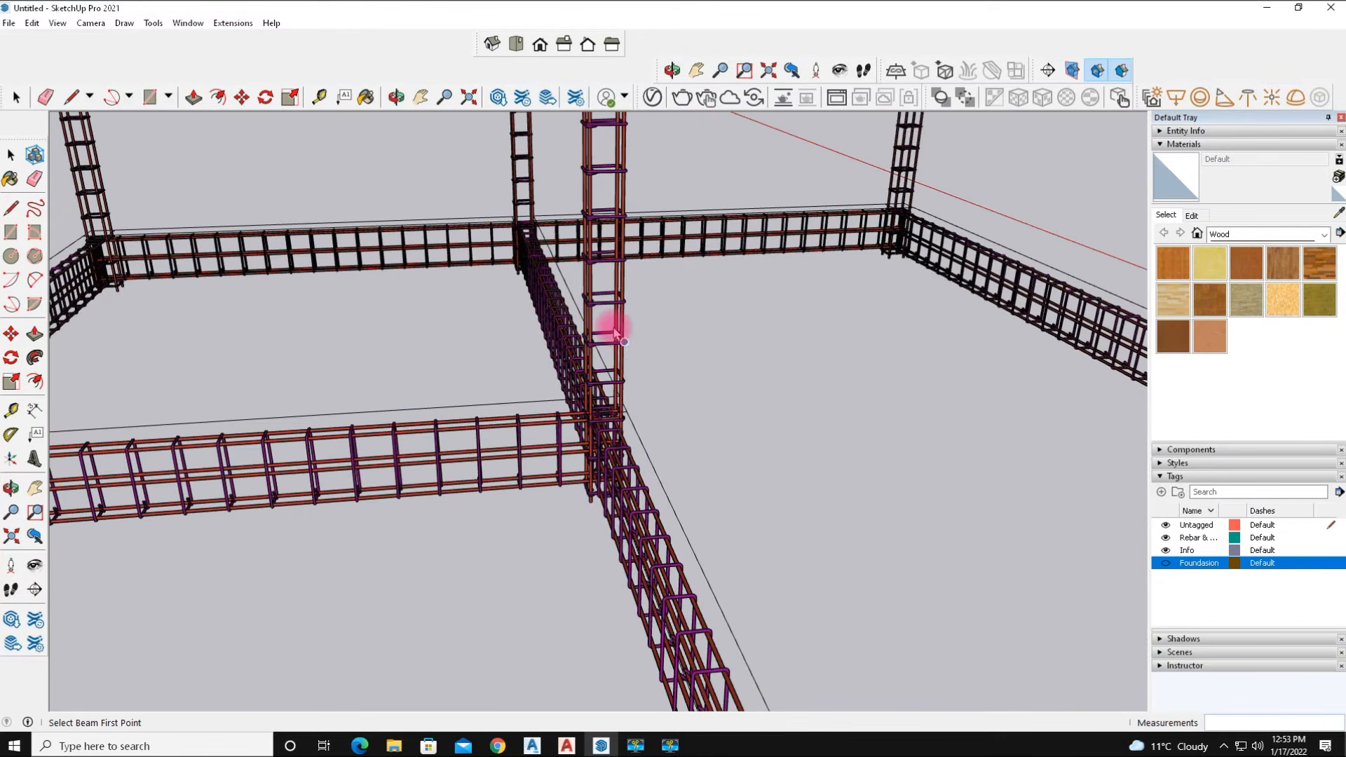
middle_click_drag(462, 417, 1029, 371)
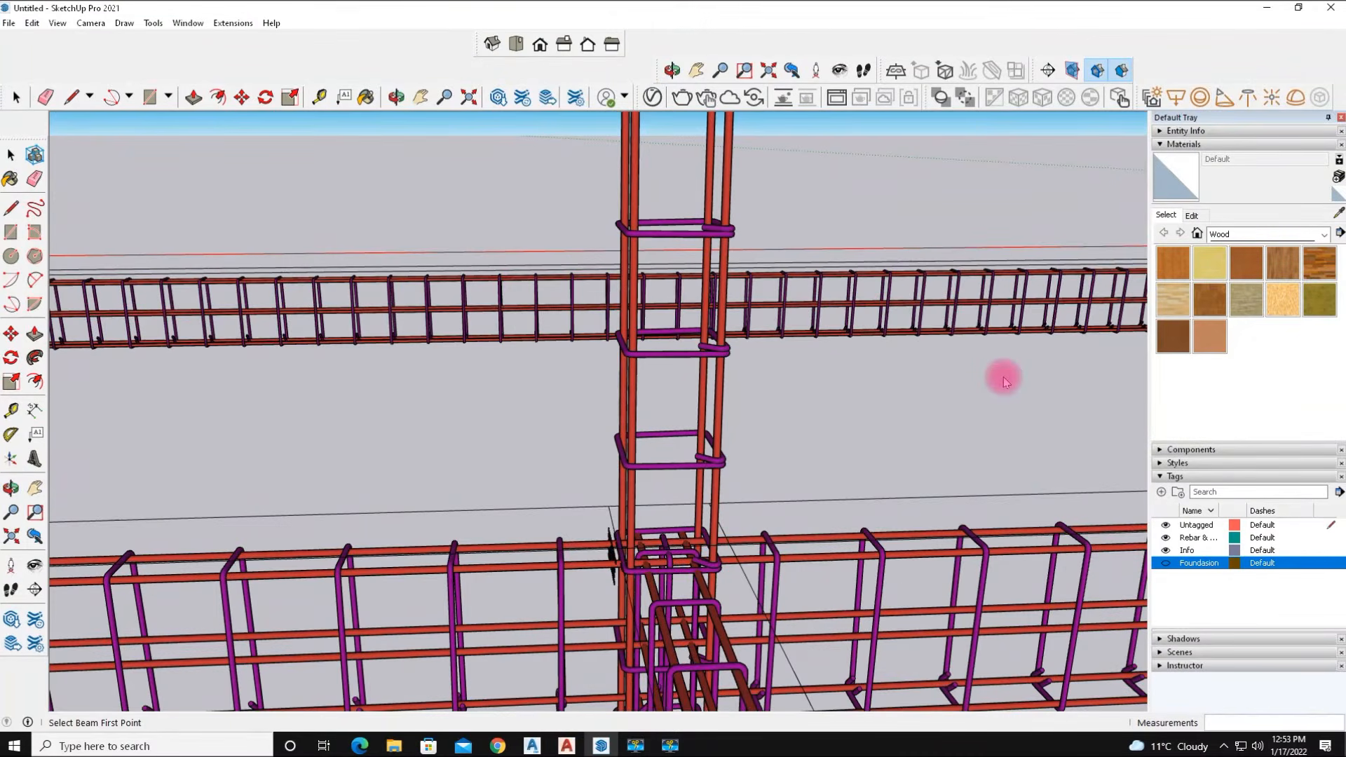
Orbit, pan and zoom around the frame to inspect the rebar cages at columns and beam junctions.
scroll(721, 456, "down", 5)
middle_click_drag(722, 456, 1069, 456)
middle_click_drag(441, 445, 633, 396)
middle_click_drag(506, 440, 942, 562)
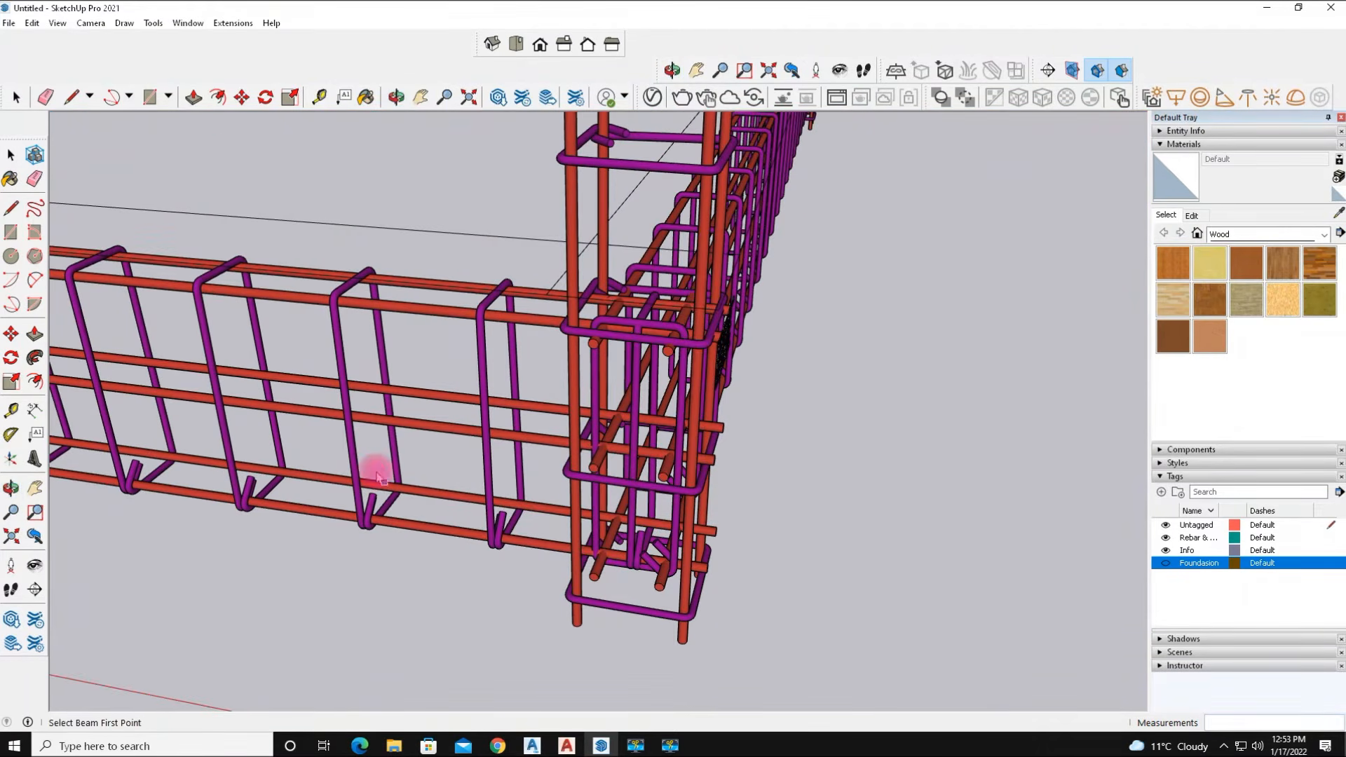
middle_click_drag(473, 477, 713, 403)
scroll(713, 404, "down", 6)
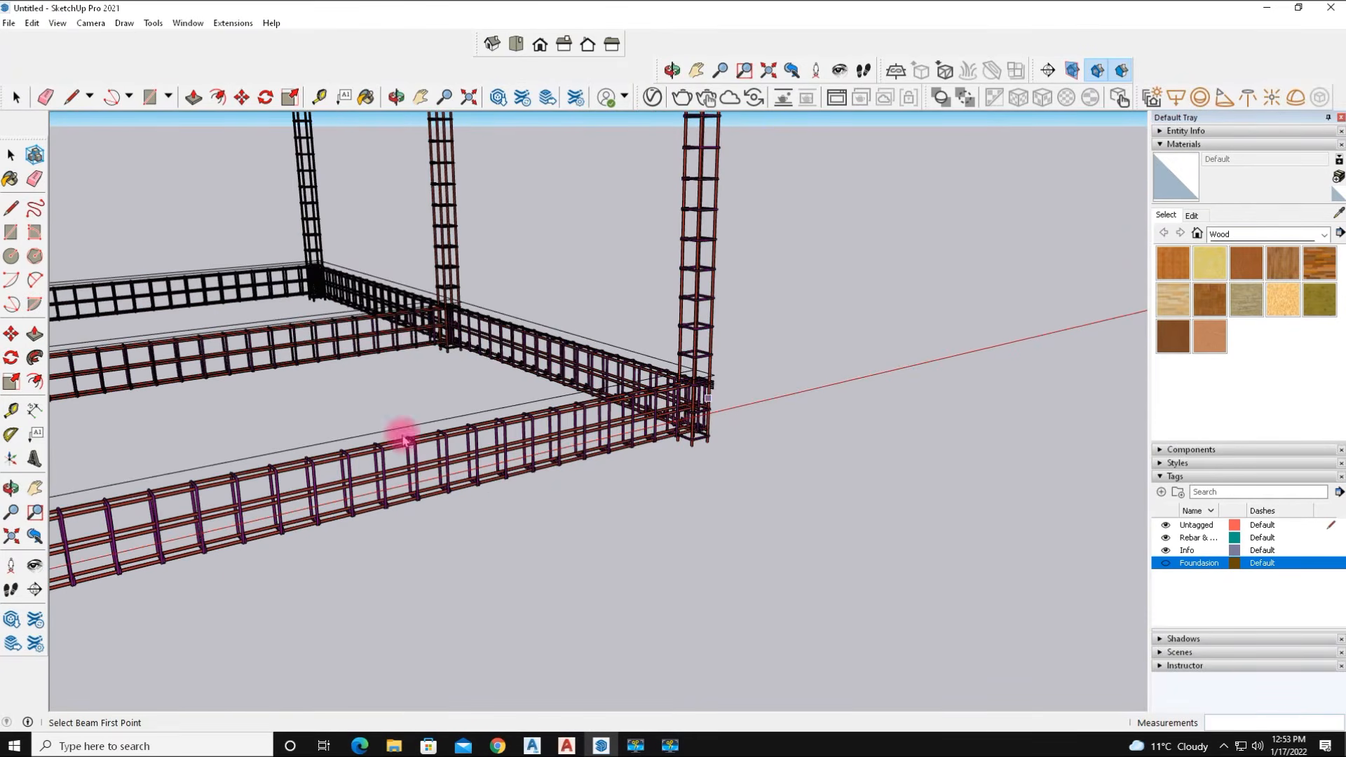
mouse_move(310, 438)
middle_mouse_down()
mouse_move(465, 429)
mouse_move(572, 367)
mouse_move(664, 361)
mouse_move(806, 381)
mouse_move(558, 382)
mouse_move(480, 406)
mouse_move(516, 451)
mouse_move(708, 466)
mouse_move(561, 450)
middle_mouse_up()
scroll(540, 439, "down", 3)
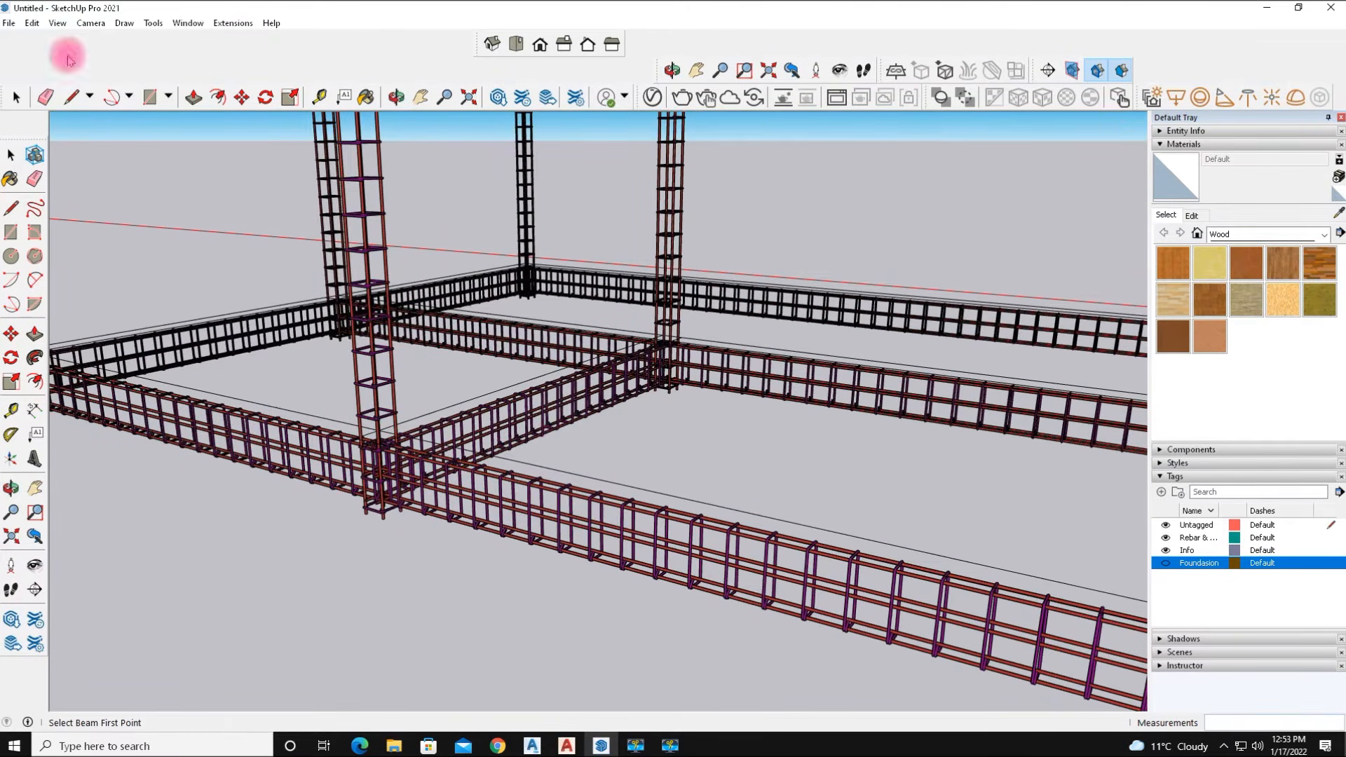
scroll(486, 465, "down", 3)
scroll(588, 400, "up", 3)
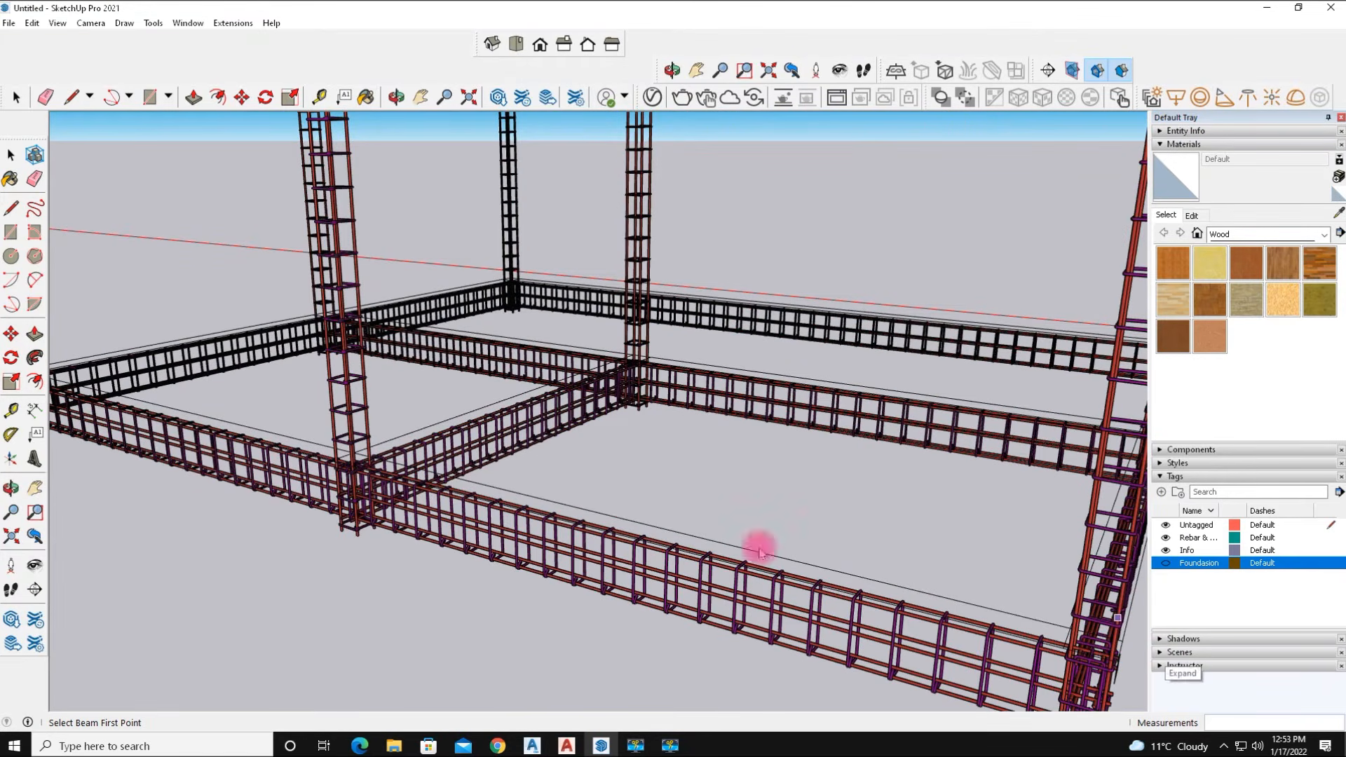
scroll(556, 430, "down", 5)
middle_click_drag(534, 490, 533, 513)
scroll(503, 382, "up", 1)
Add a scene capturing the overall view of the whole rebar frame.
middle_click_drag(352, 440, 393, 421)
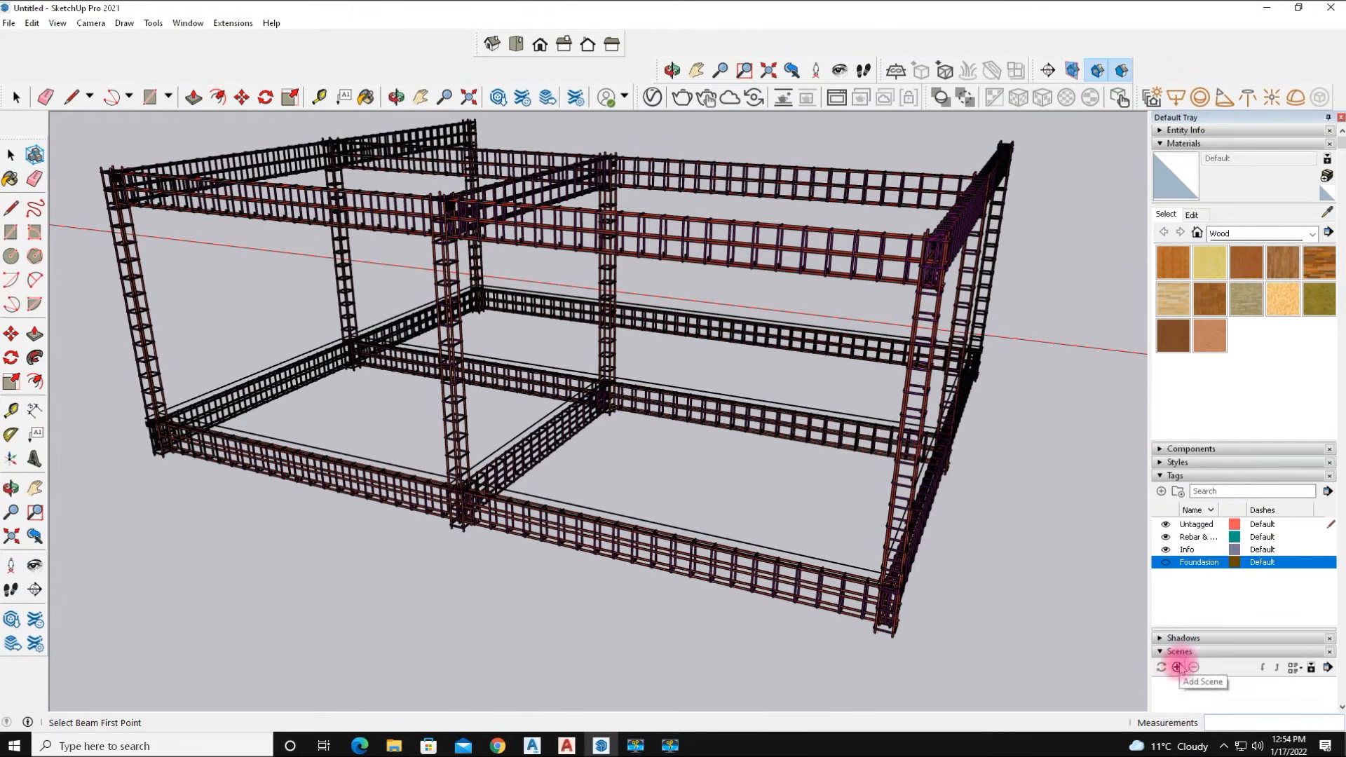
left_click(1177, 667)
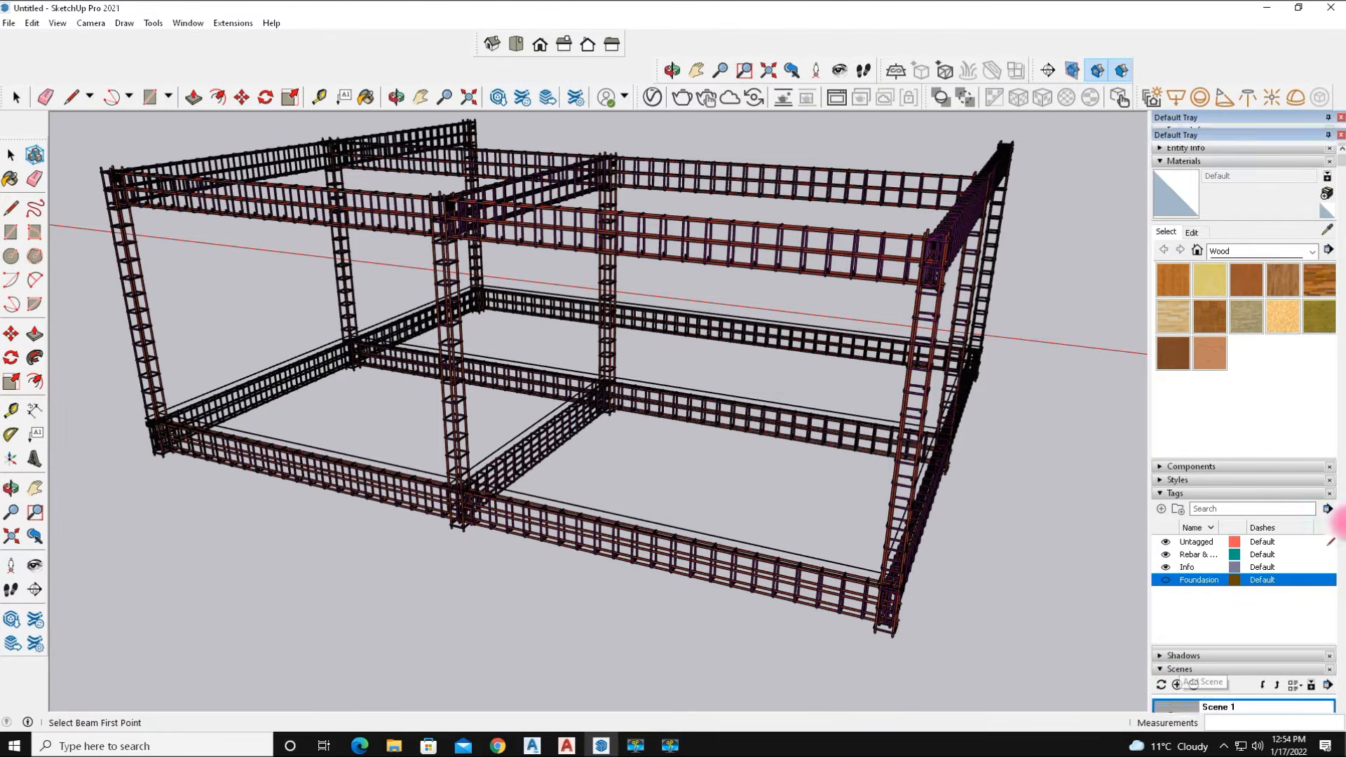
left_click(1178, 685)
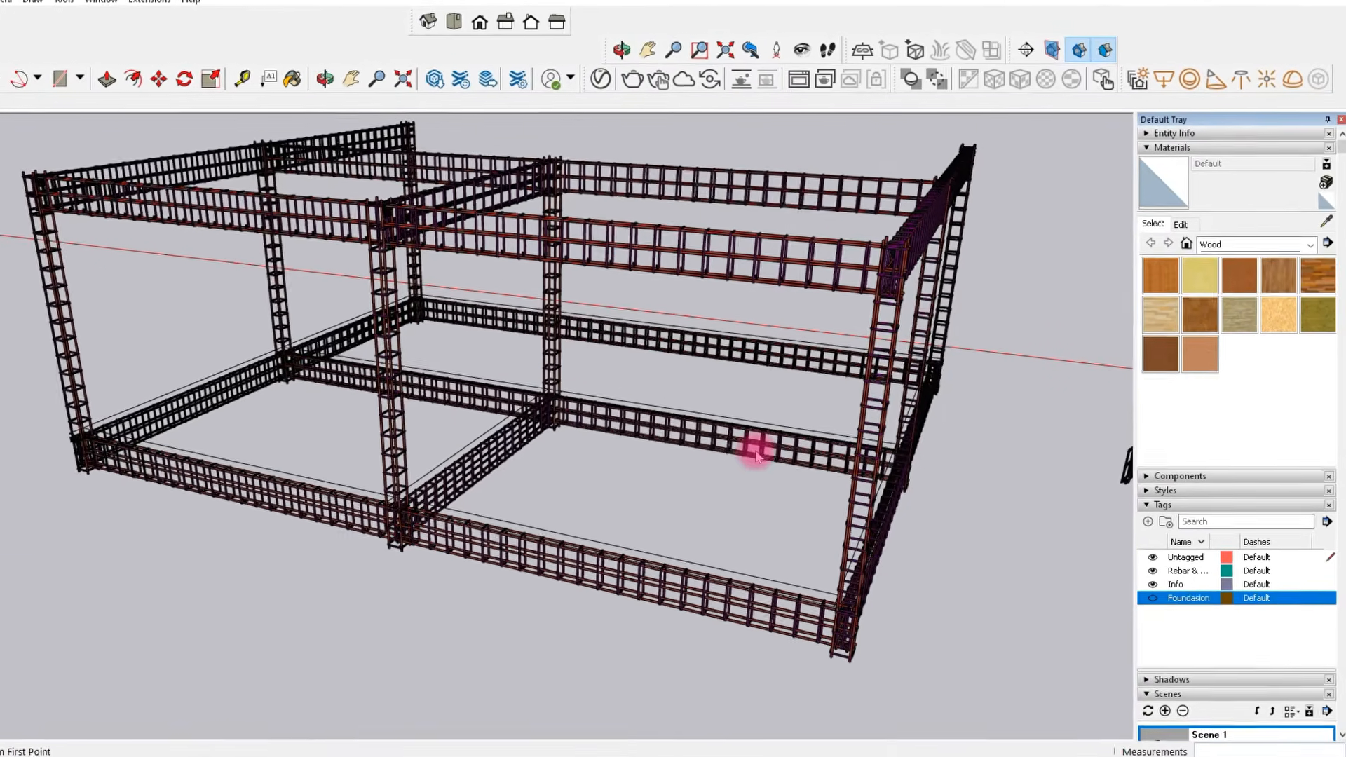
Zoom in on a column's ties near the top beam and save that close-up as a new scene.
middle_click_drag(745, 468, 3, 467)
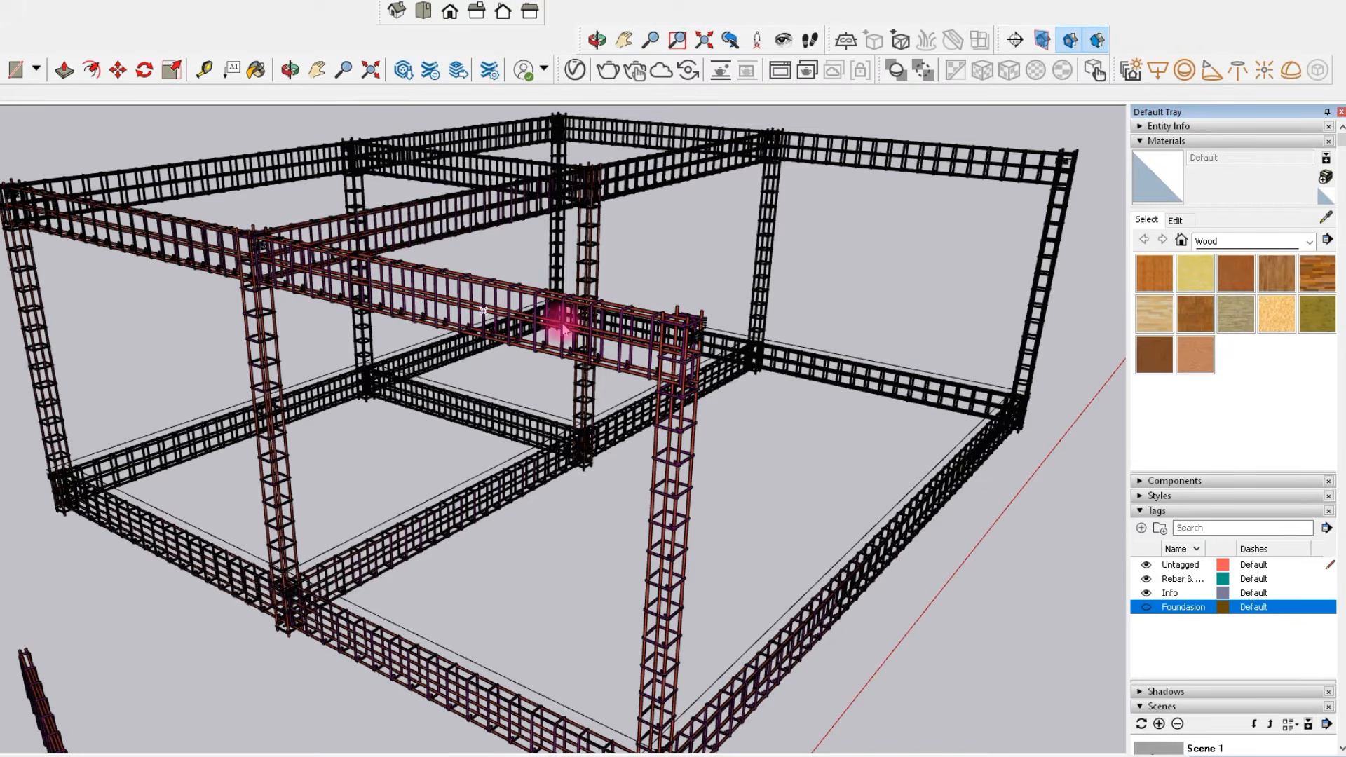
scroll(563, 328, "up", 10)
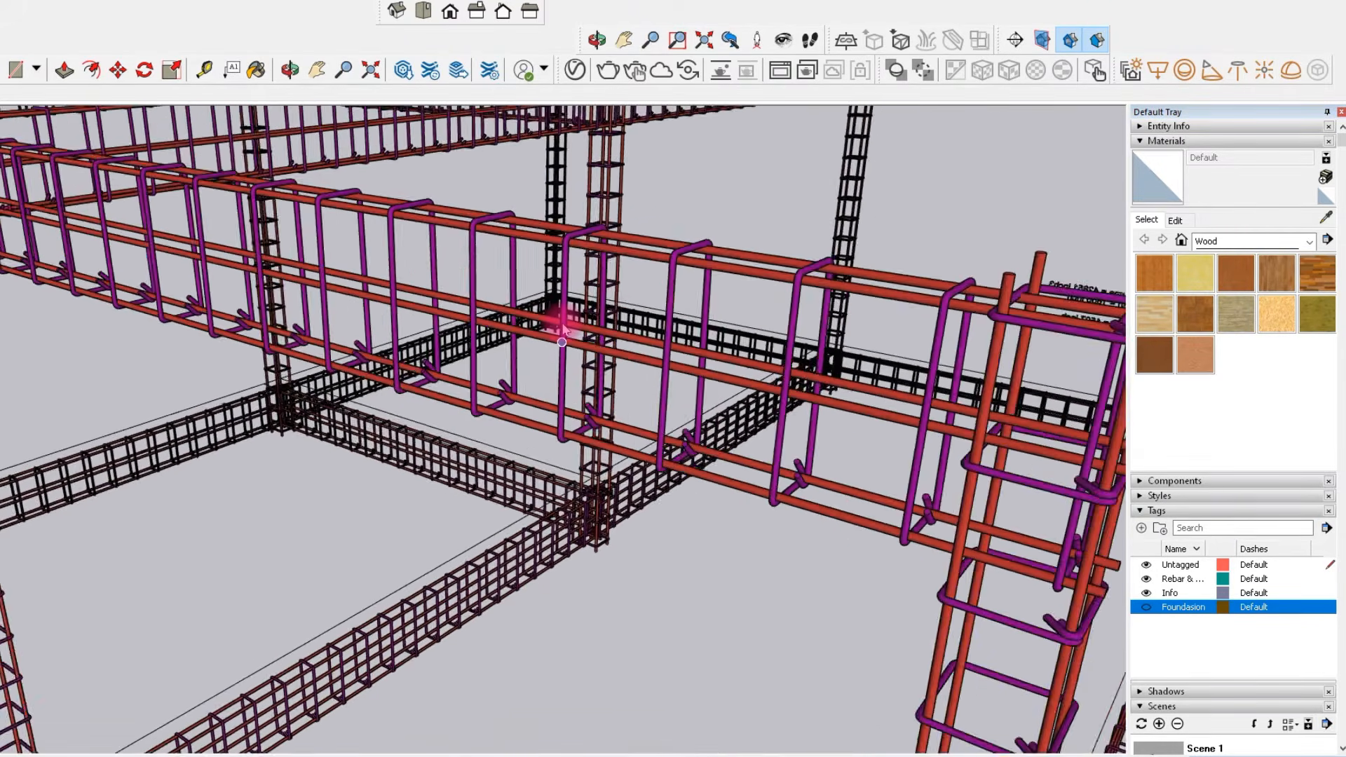
scroll(563, 326, "up", 10)
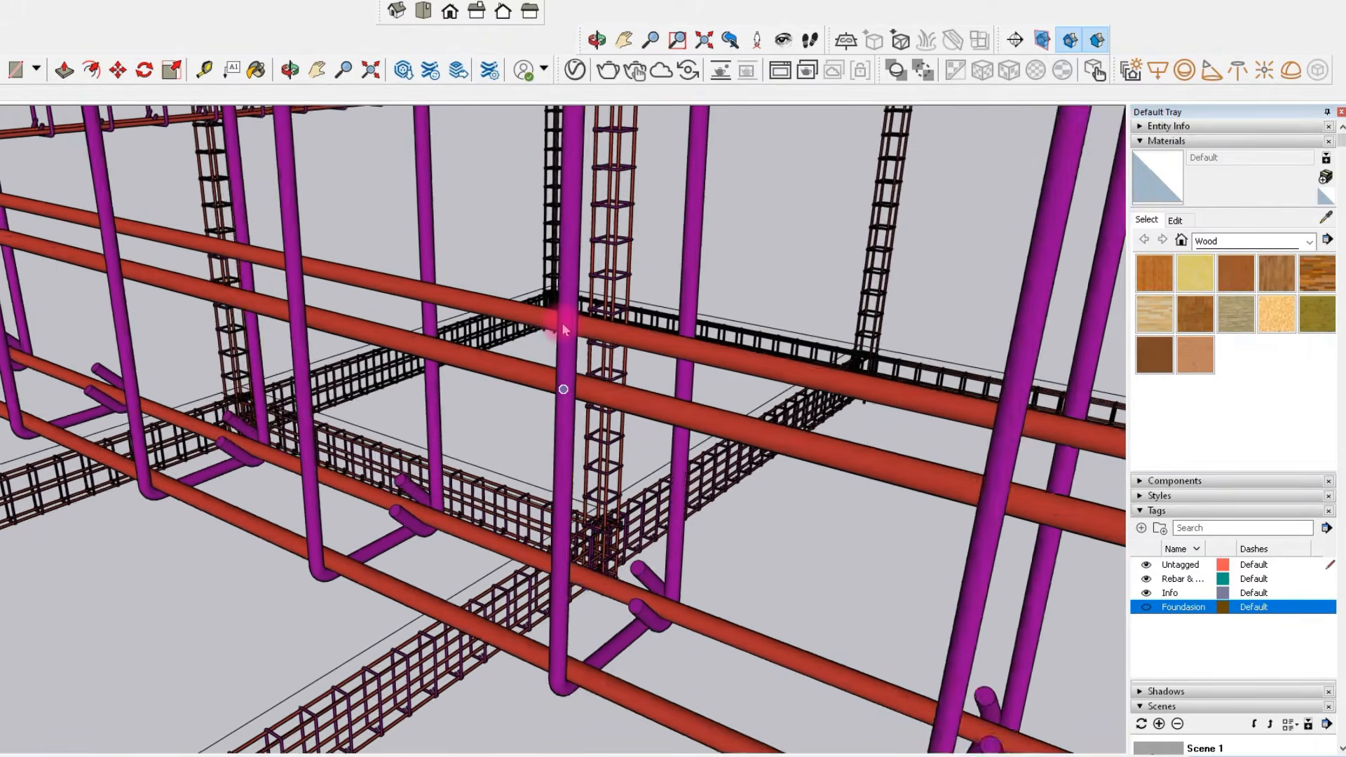
scroll(563, 327, "up", 10)
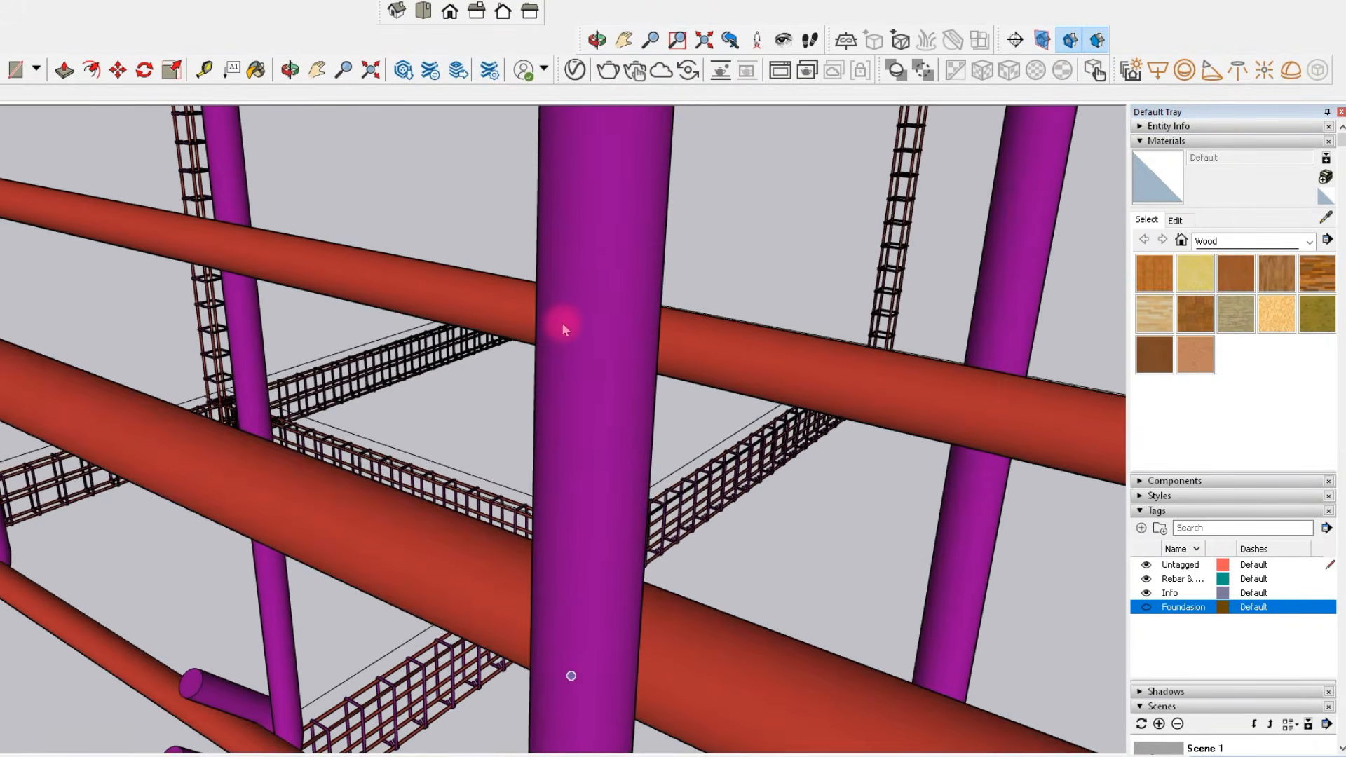
scroll(562, 324, "up", 5)
mouse_move(405, 355)
middle_mouse_down()
mouse_move(505, 375)
mouse_move(490, 351)
middle_mouse_up()
scroll(490, 354, "up", 10)
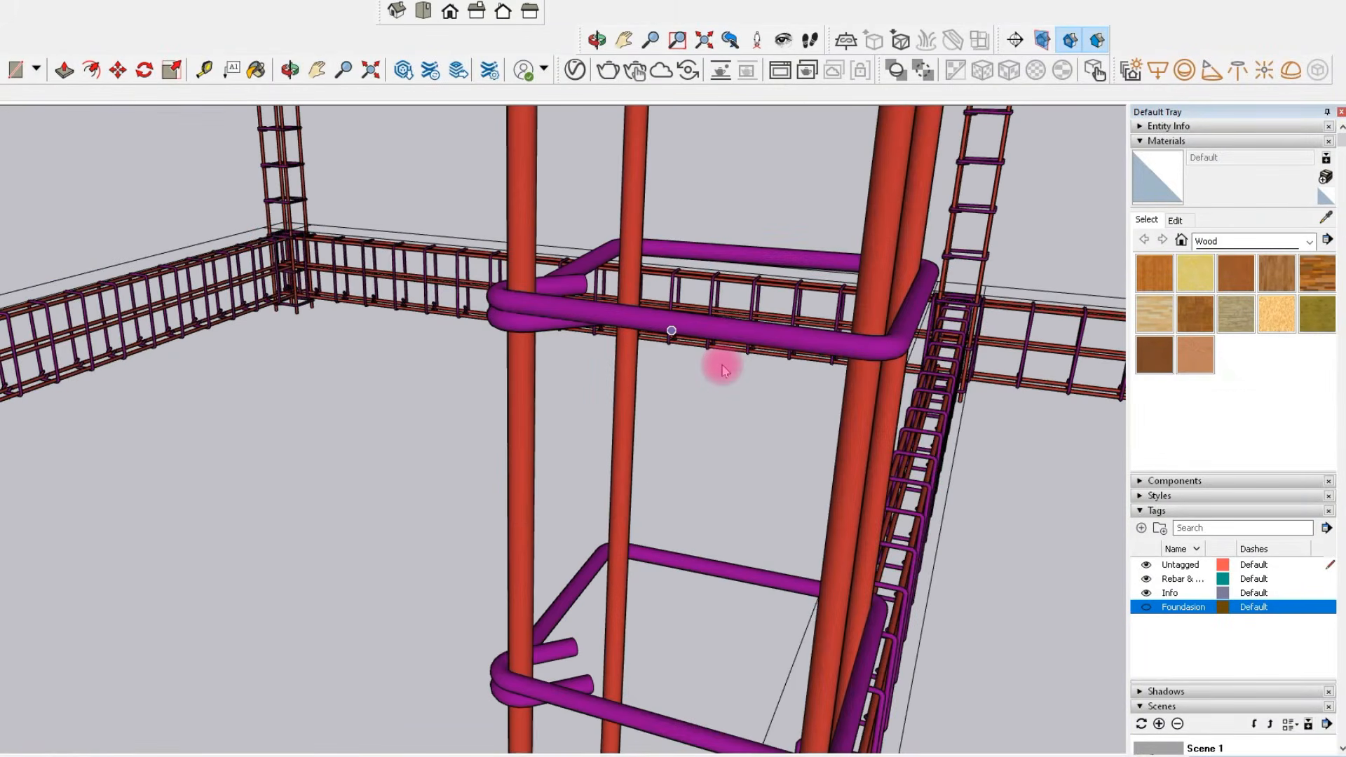
scroll(725, 370, "down", 4)
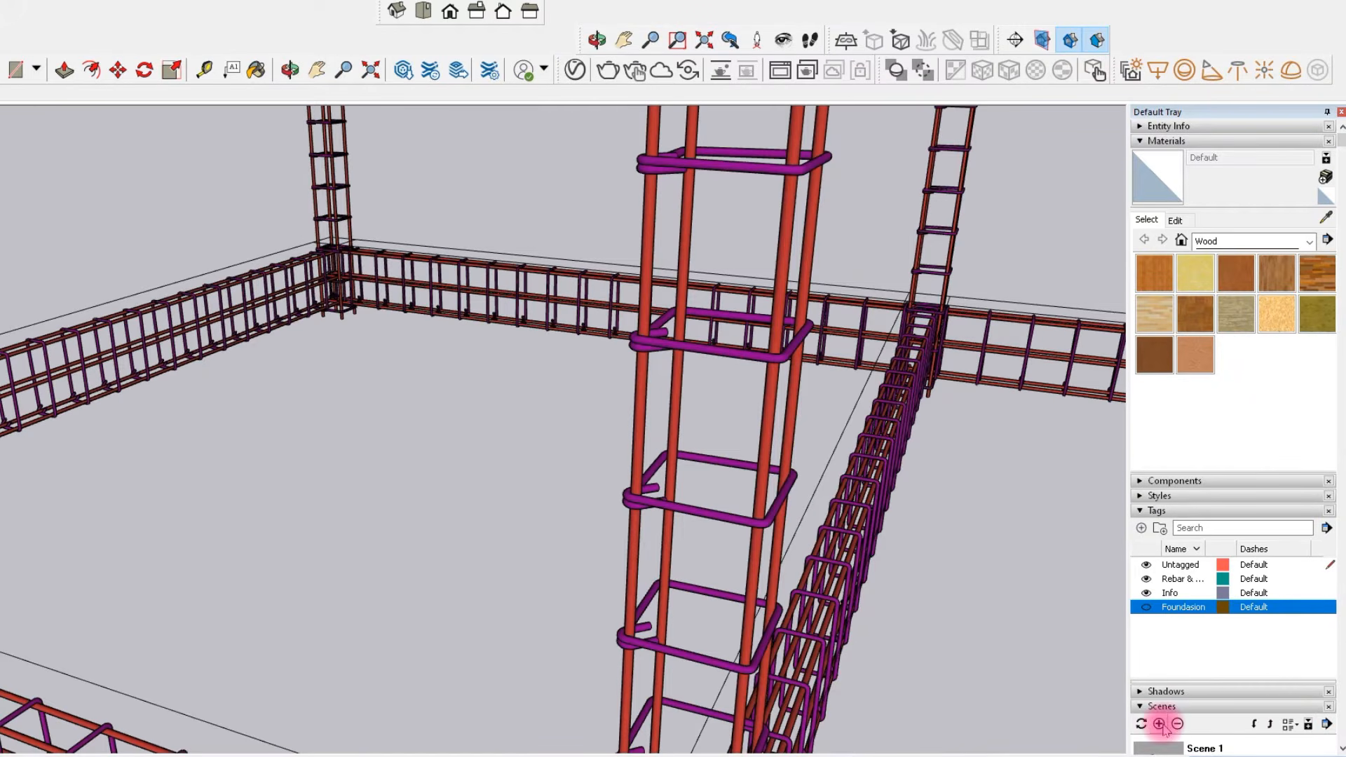
Orbit to an interior column meeting the foundation beams and save the view as another scene.
scroll(475, 407, "down", 5)
mouse_move(471, 396)
middle_mouse_down()
mouse_move(841, 502)
mouse_move(613, 547)
mouse_move(414, 553)
mouse_move(304, 541)
mouse_move(280, 527)
mouse_move(265, 474)
middle_mouse_up()
scroll(516, 499, "up", 4)
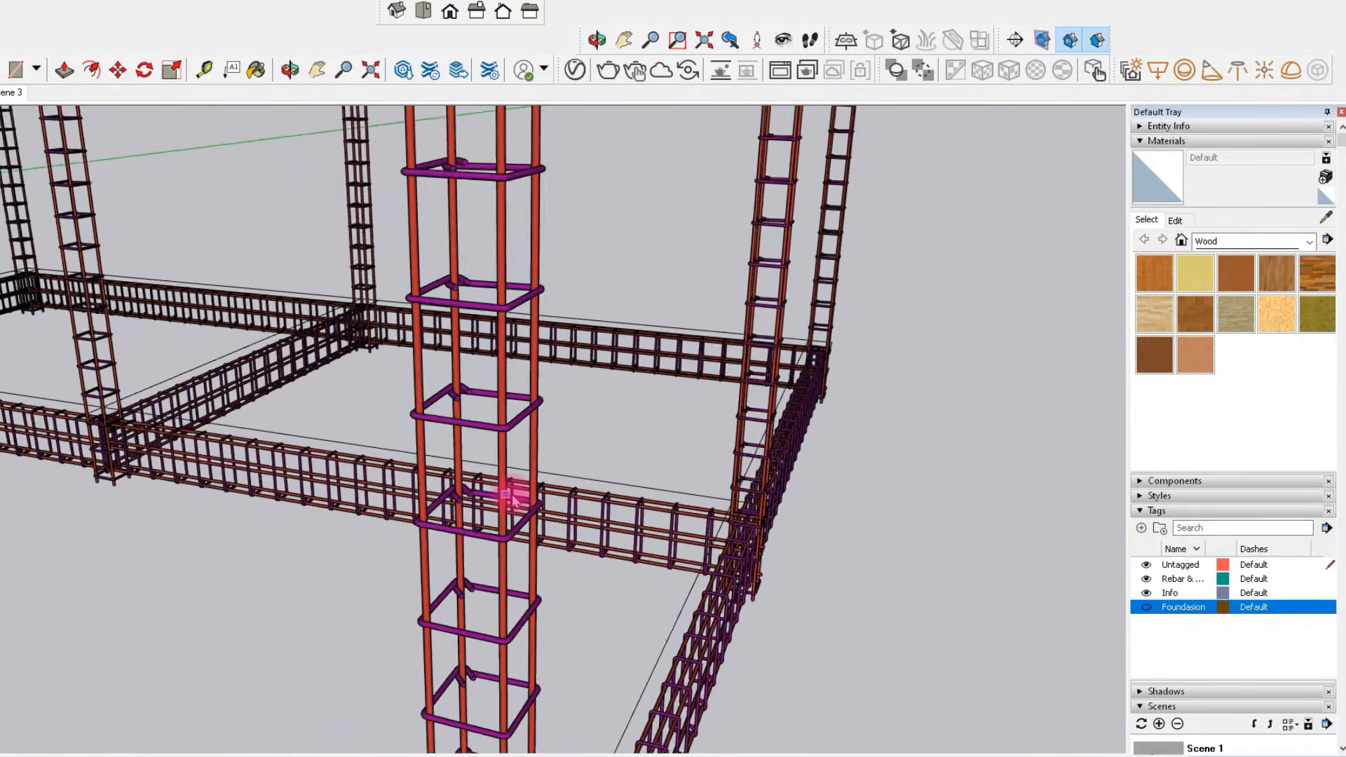
scroll(541, 563, "up", 2)
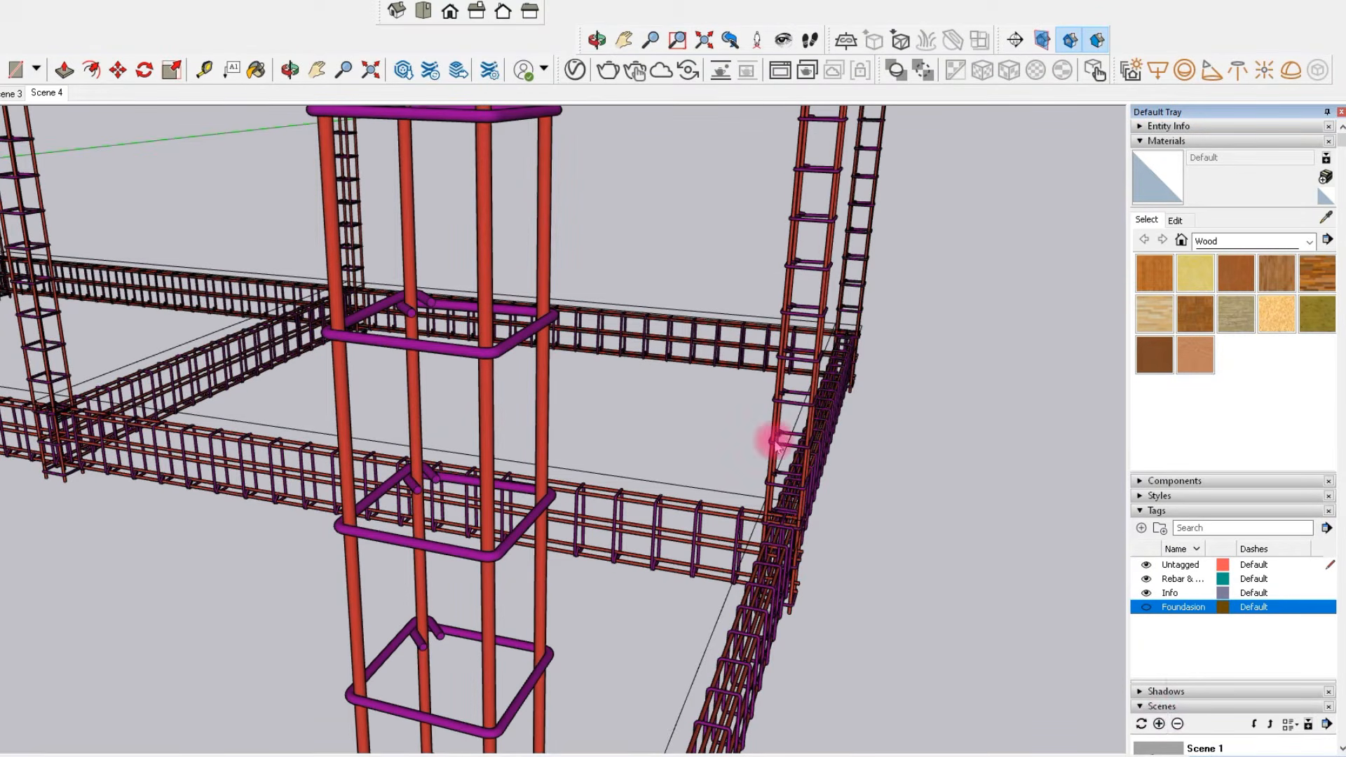
Zoom along a foundation beam's stirrups and save that close-up as a scene.
scroll(777, 442, "down", 4)
mouse_move(797, 456)
middle_mouse_down()
mouse_move(517, 490)
mouse_move(452, 468)
mouse_move(236, 471)
middle_mouse_up()
scroll(87, 540, "up", 8)
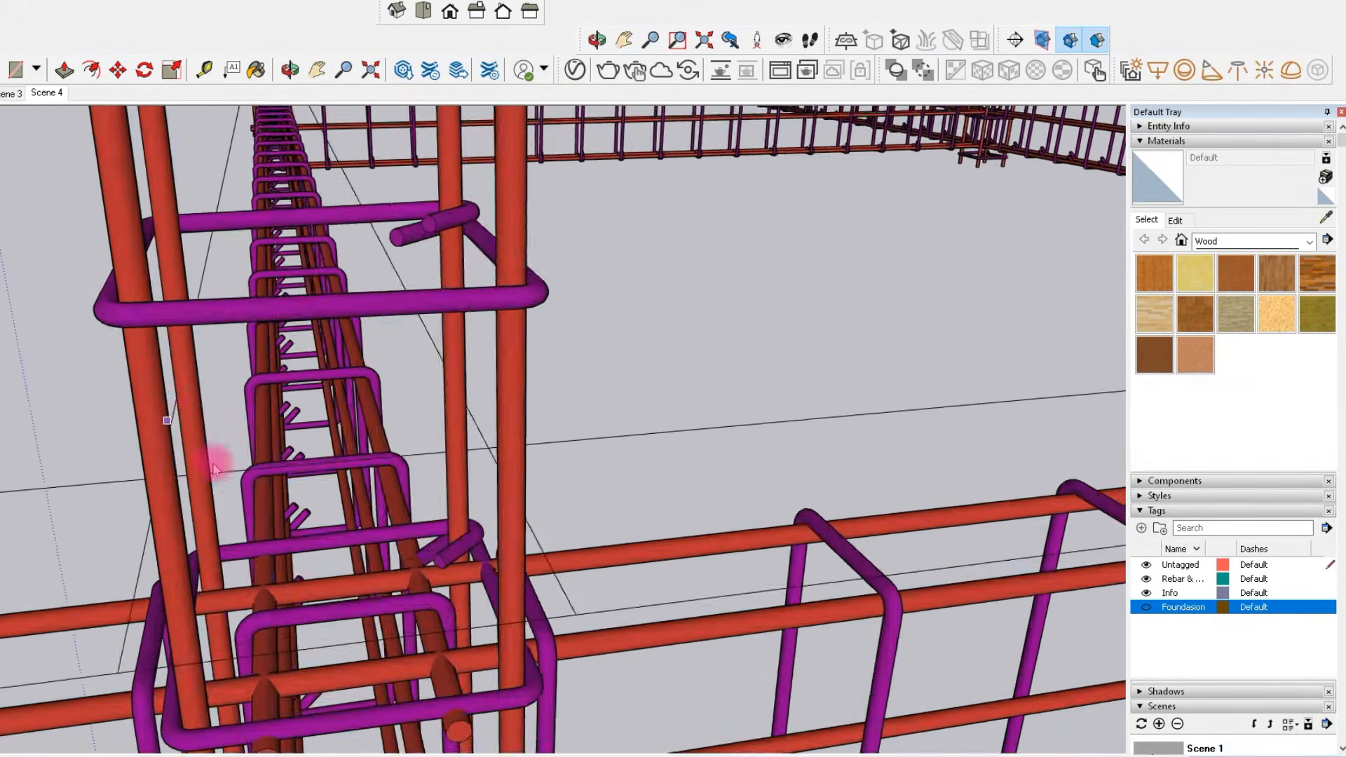
mouse_move(214, 469)
middle_mouse_down()
mouse_move(217, 421)
mouse_move(298, 452)
middle_mouse_up()
scroll(298, 442, "up", 10)
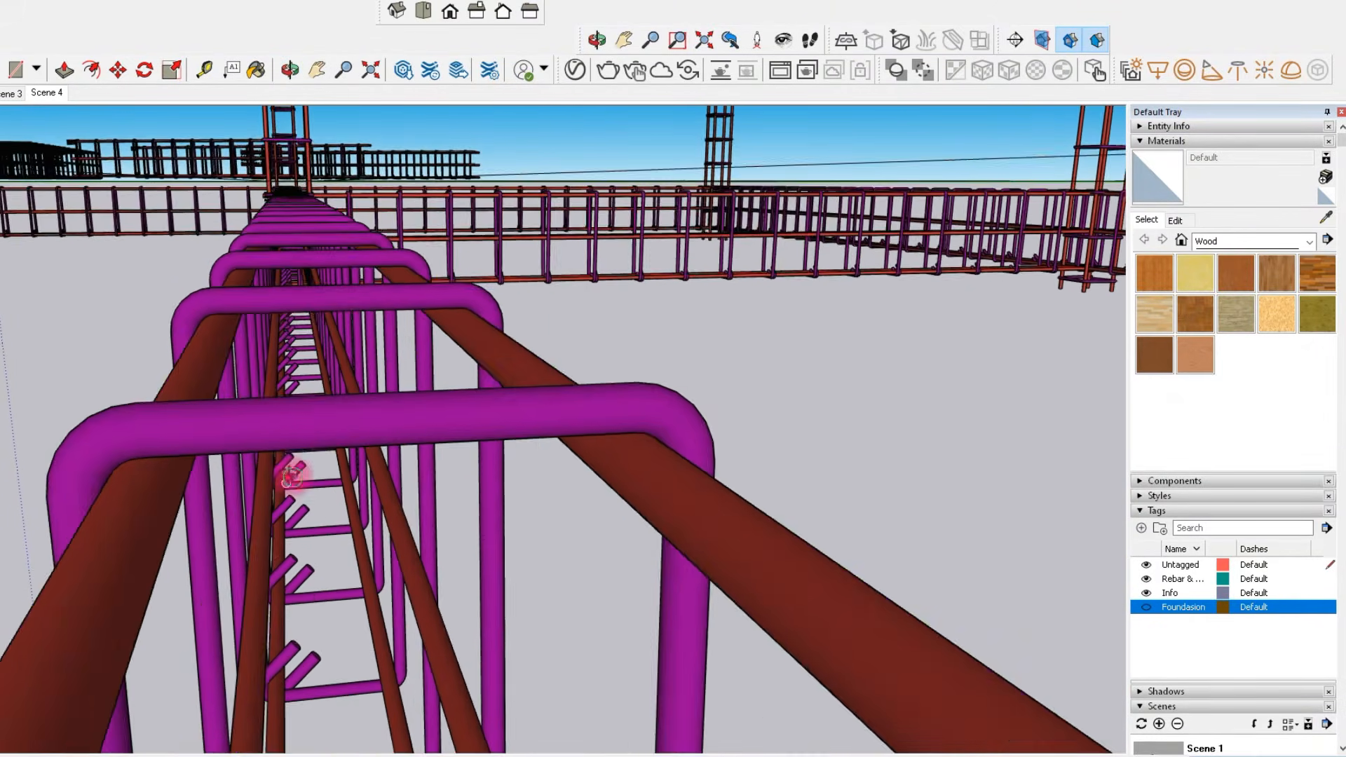
mouse_move(291, 477)
middle_mouse_down()
mouse_move(281, 463)
mouse_move(315, 483)
middle_mouse_up()
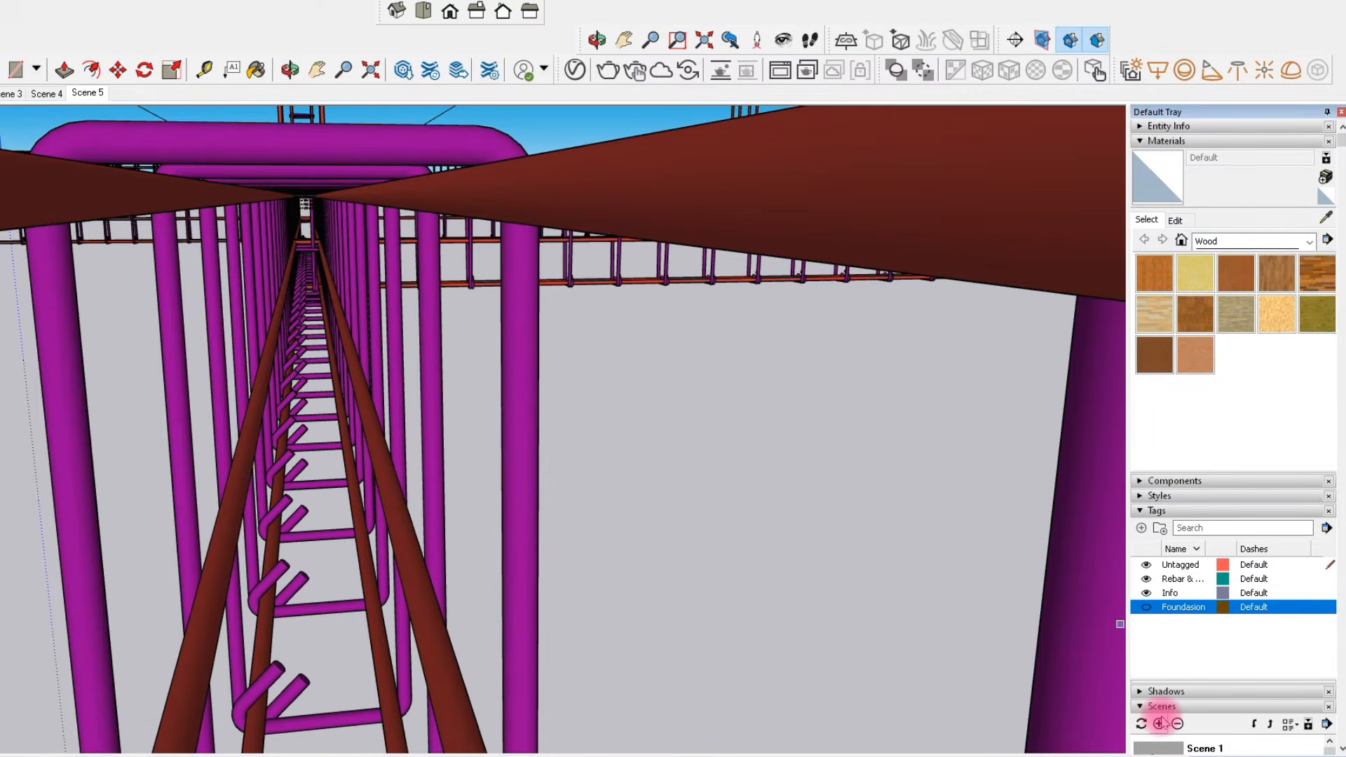
Orbit beneath the frame looking up a column cage and save that view as a scene.
scroll(410, 394, "down", 10)
mouse_move(588, 403)
middle_mouse_down()
mouse_move(540, 444)
mouse_move(231, 418)
mouse_move(811, 517)
middle_mouse_up()
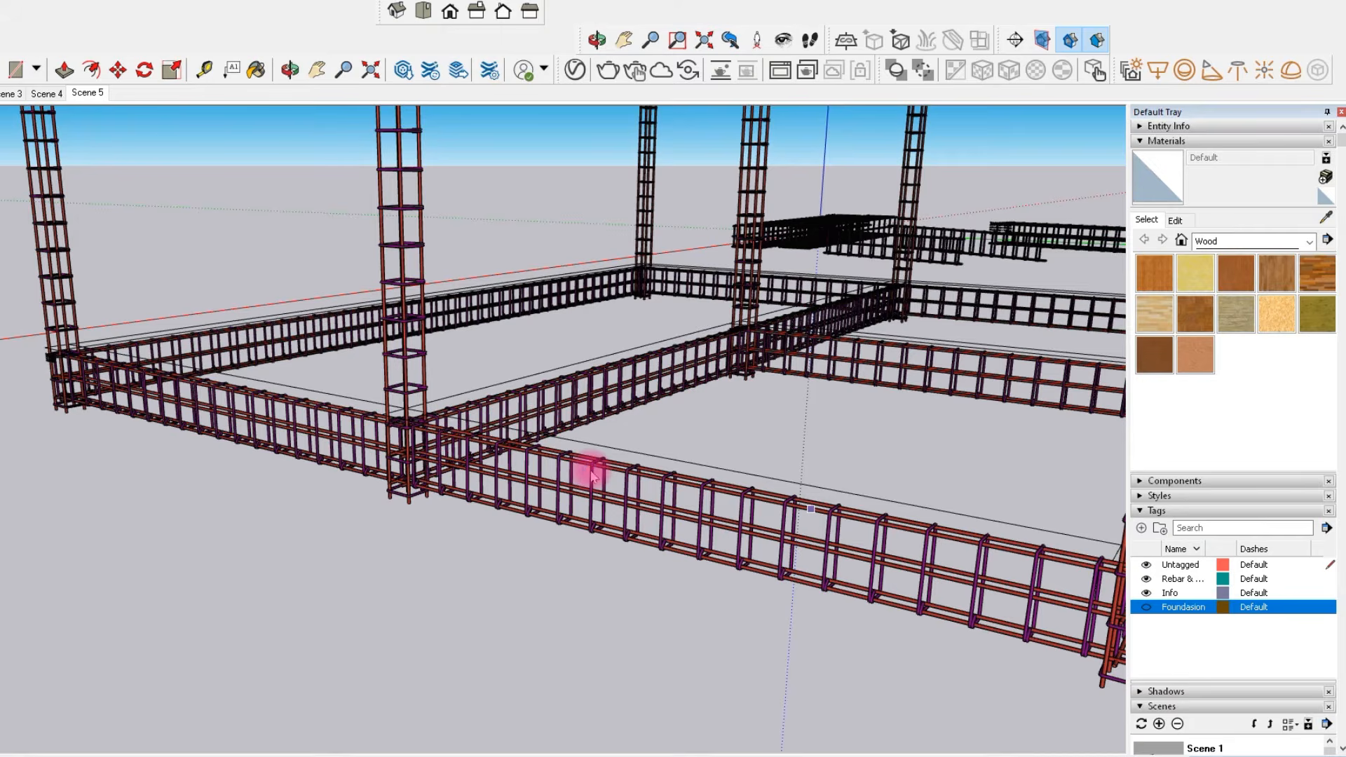
middle_click_drag(592, 475, 609, 484)
scroll(850, 612, "up", 4)
mouse_move(970, 617)
middle_mouse_down()
mouse_move(852, 595)
mouse_move(751, 390)
mouse_move(708, 404)
mouse_move(611, 387)
middle_mouse_up()
scroll(893, 376, "up", 6)
scroll(891, 377, "up", 3)
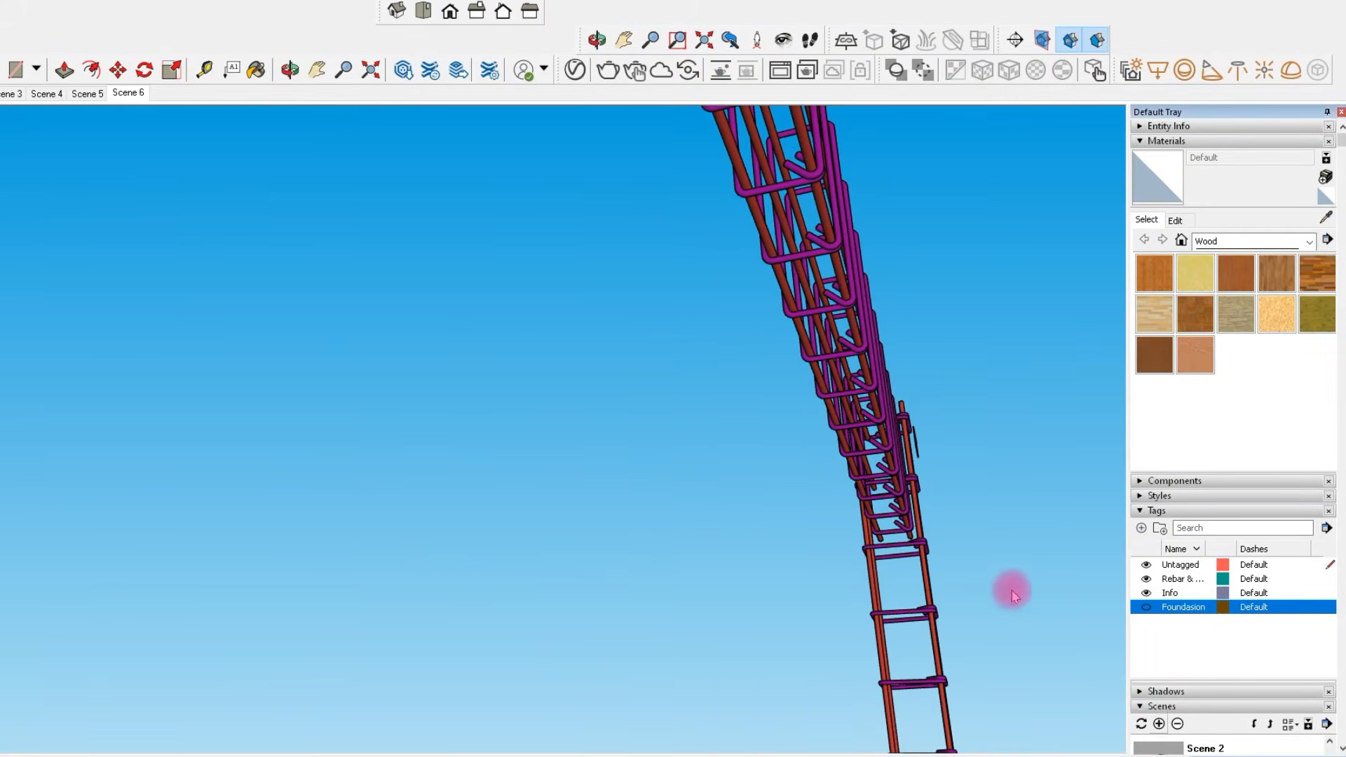
Orbit to the underside of a foundation beam junction and save that view as a scene.
scroll(763, 517, "down", 8)
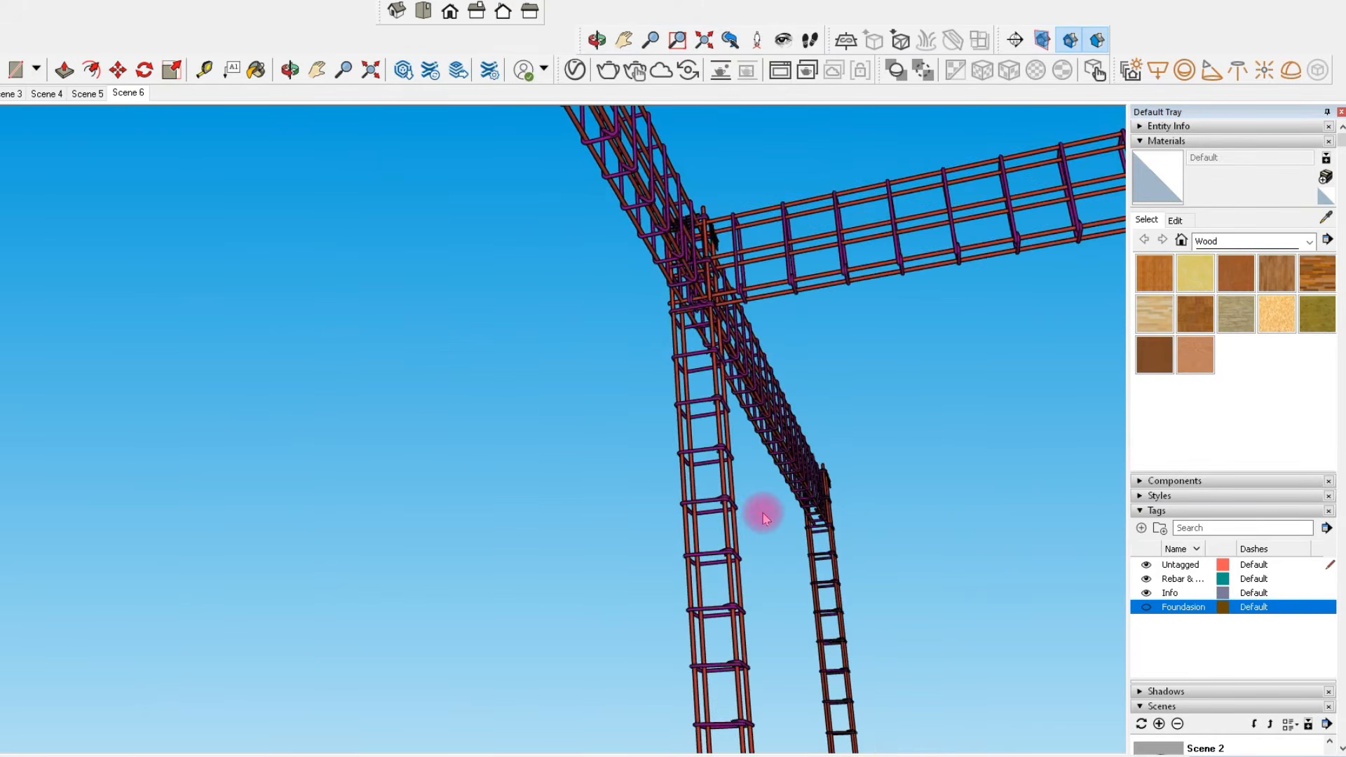
scroll(765, 517, "down", 6)
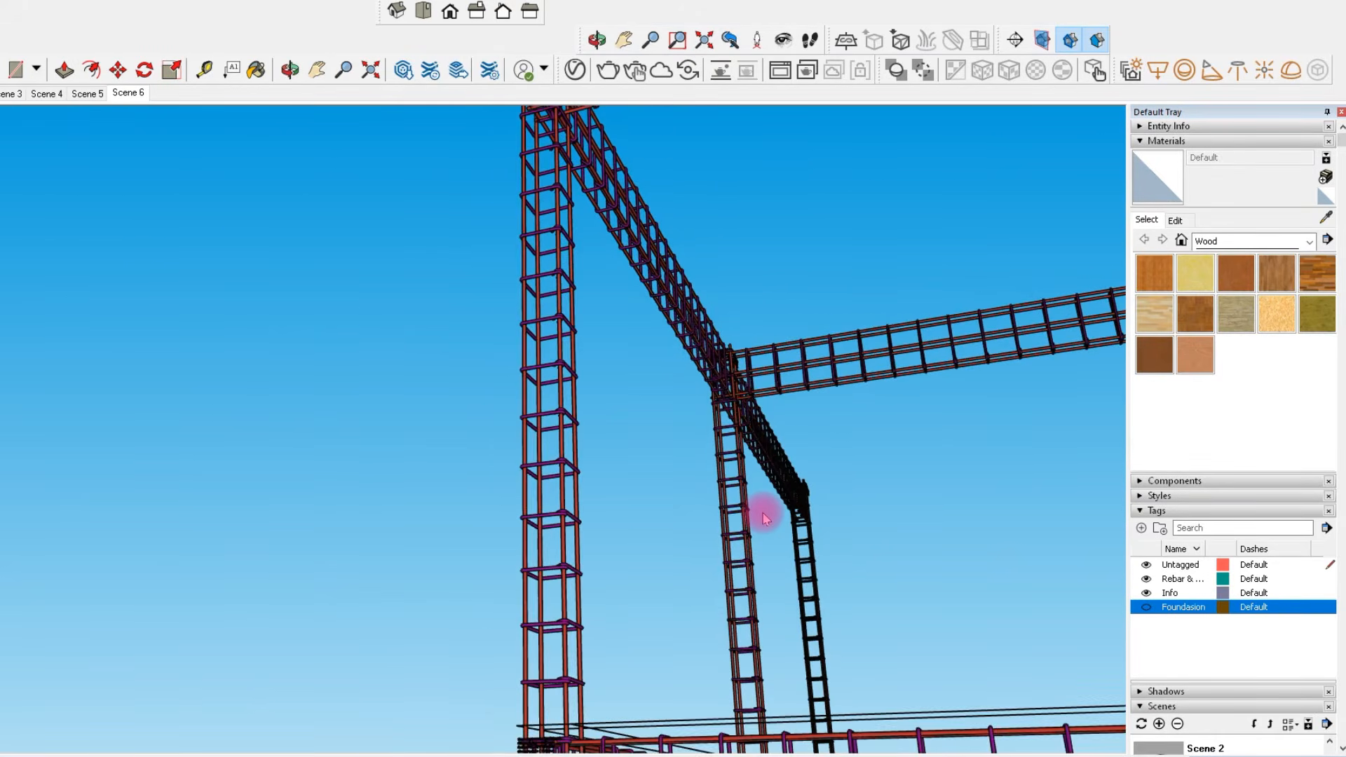
scroll(764, 517, "down", 4)
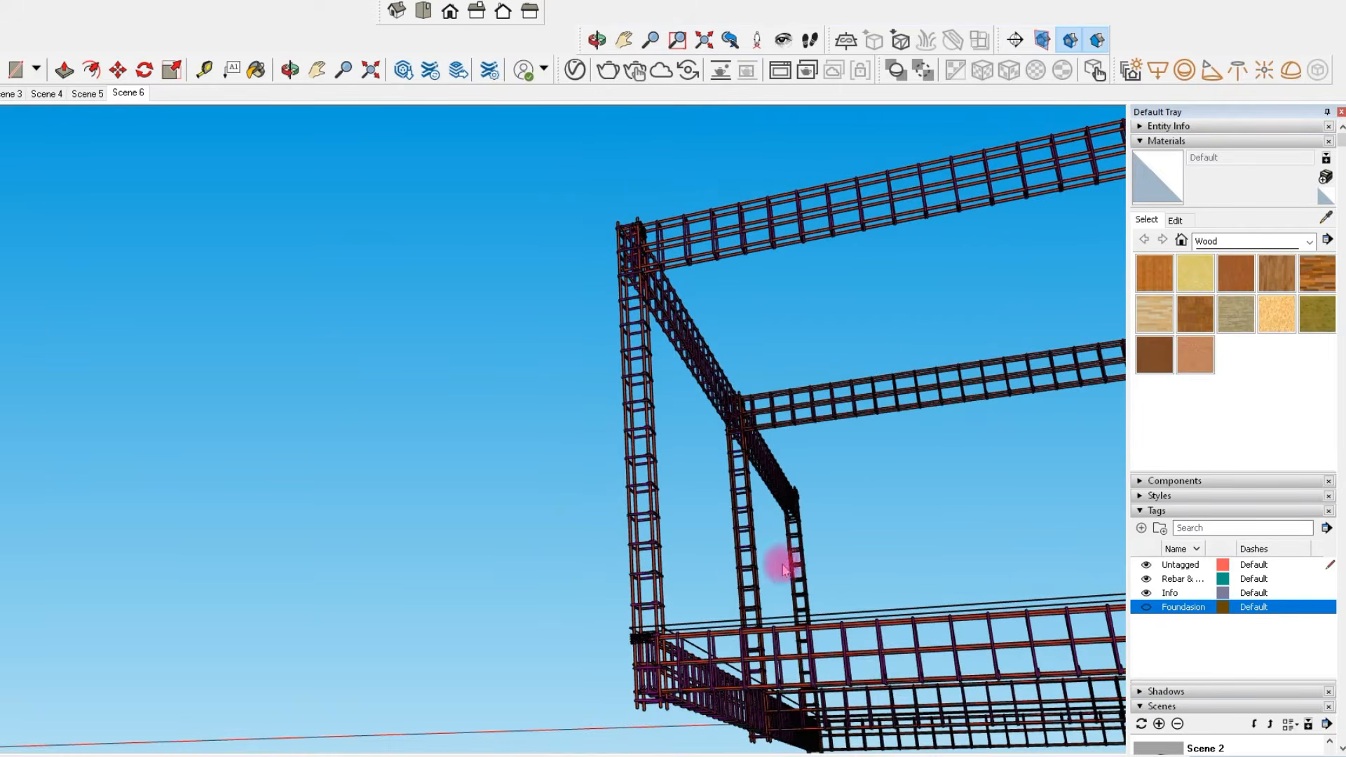
middle_click_drag(785, 655, 709, 652)
scroll(769, 622, "up", 5)
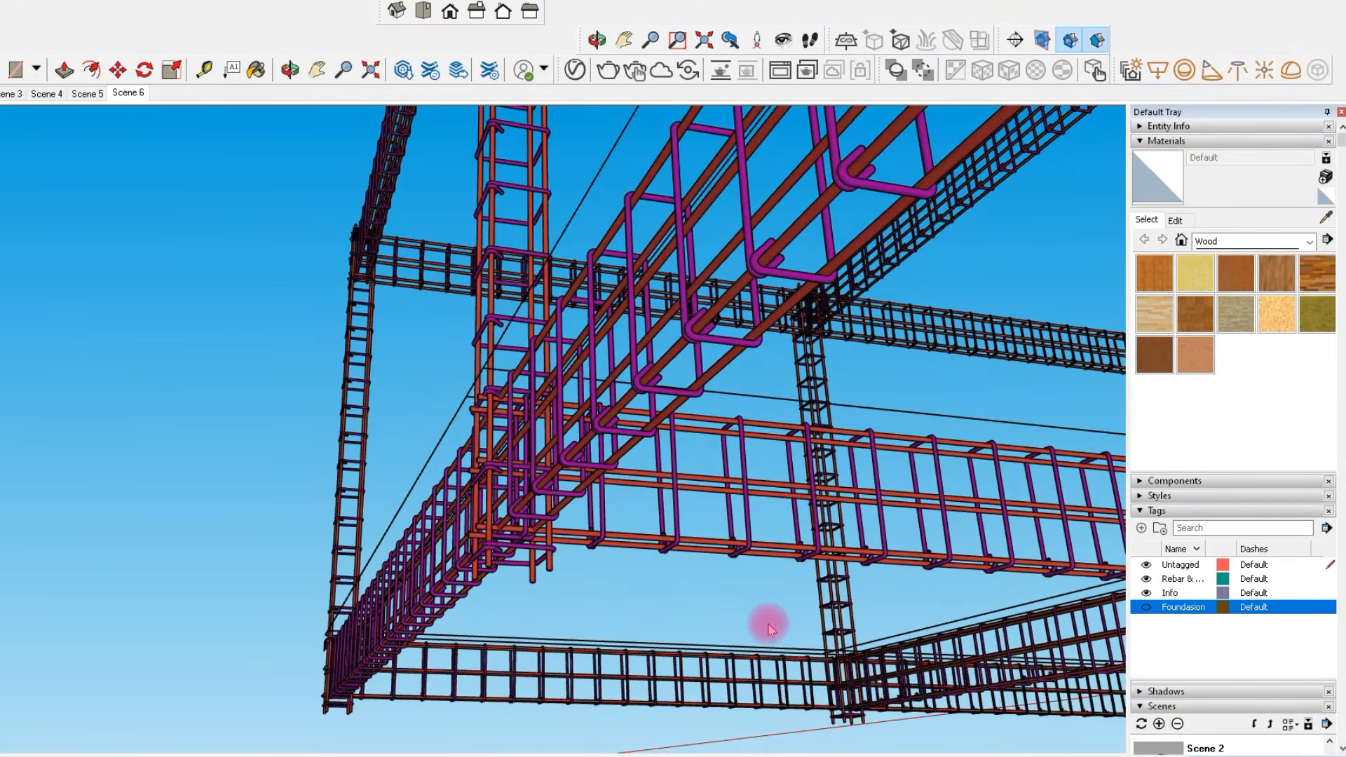
scroll(565, 482, "up", 4)
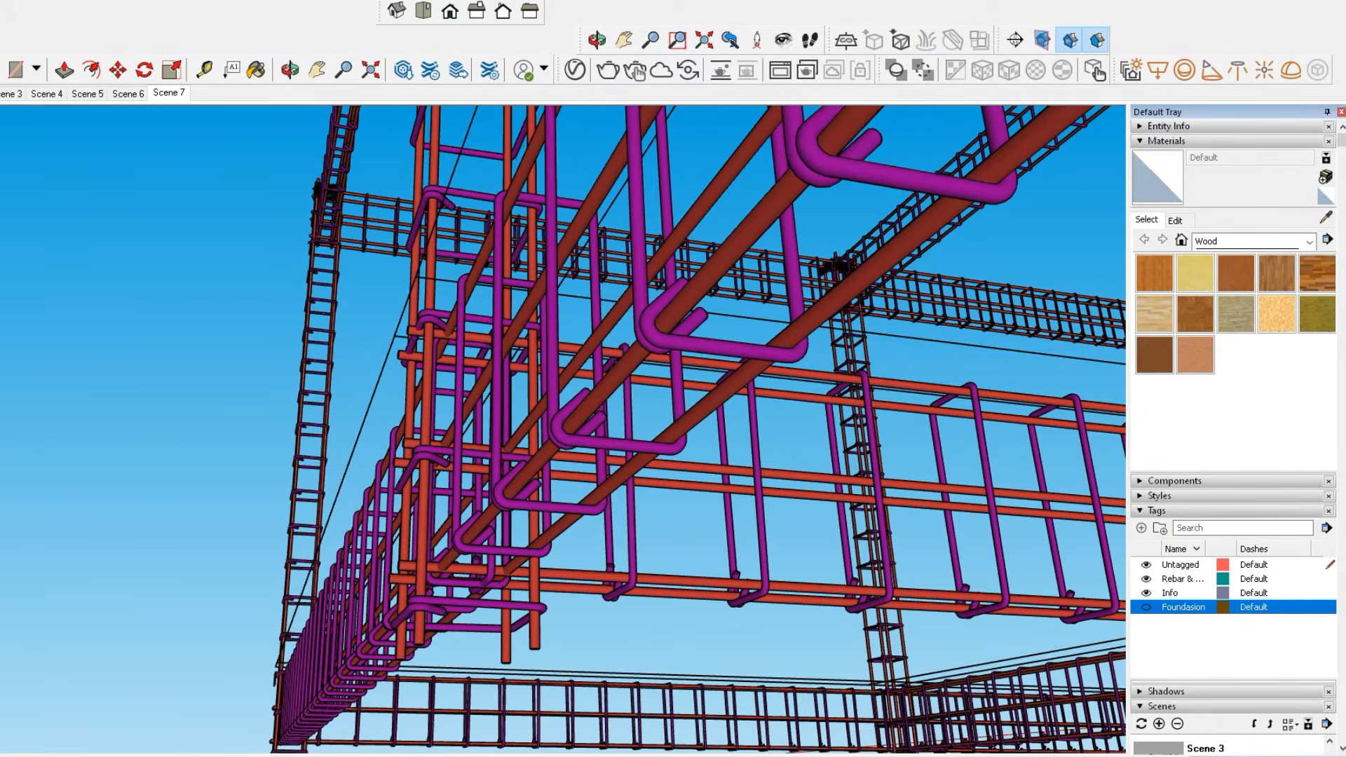
Step through the saved scenes to review each viewpoint.
key("Page_Down")
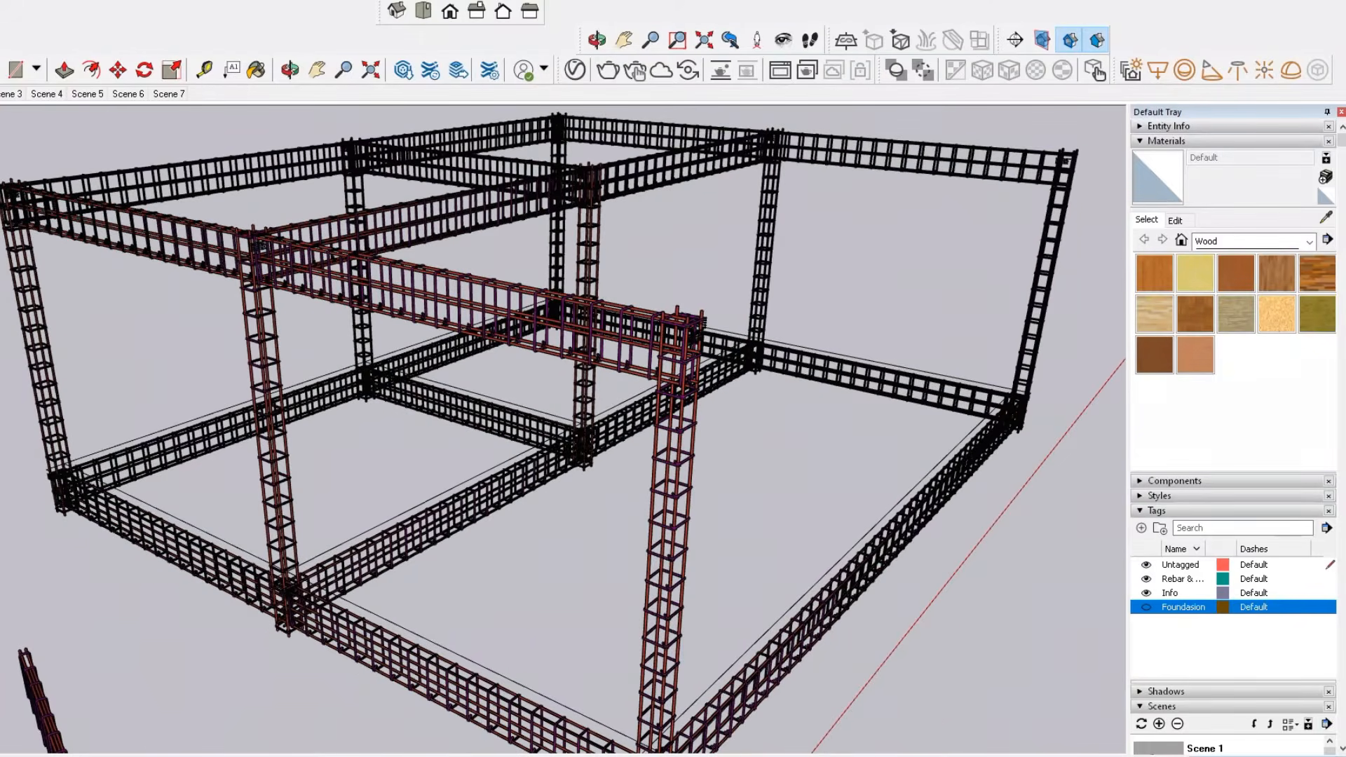
left_click(8, 94)
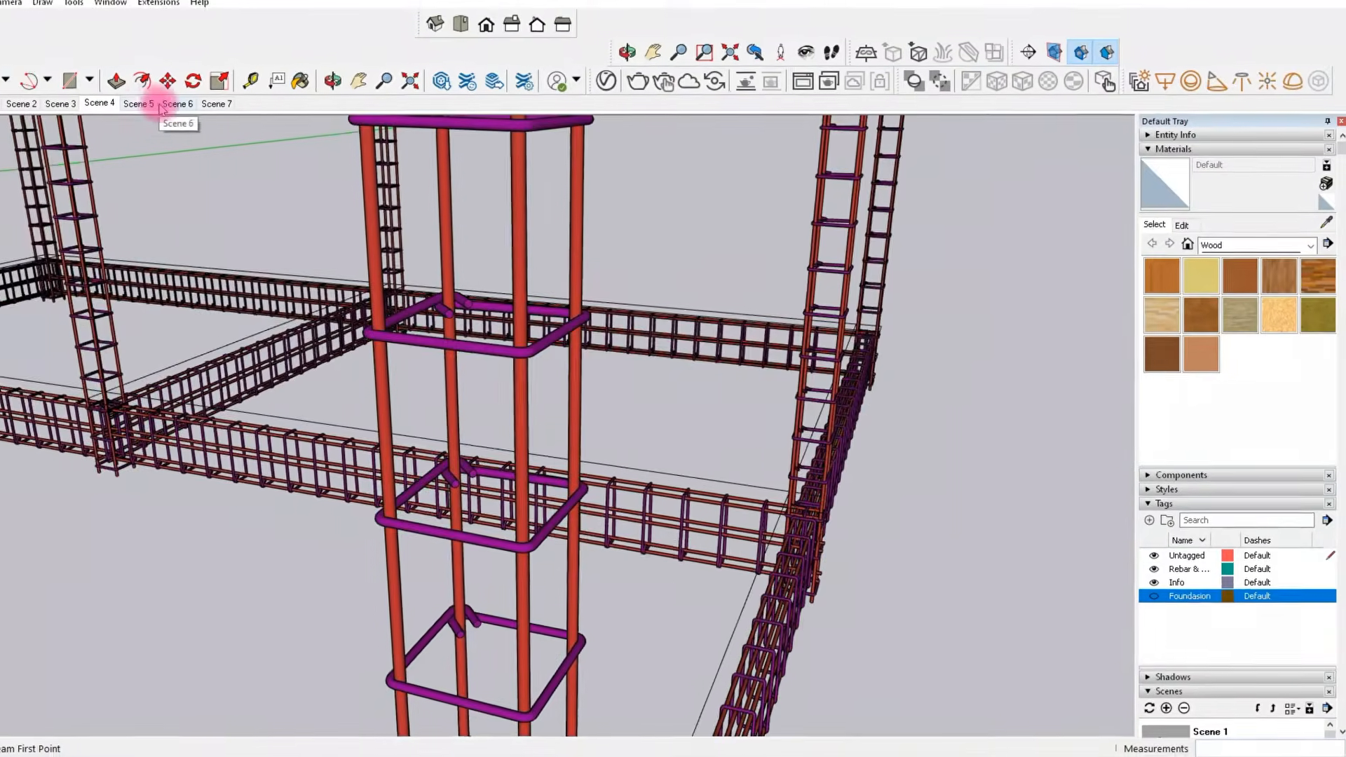
left_click(150, 104)
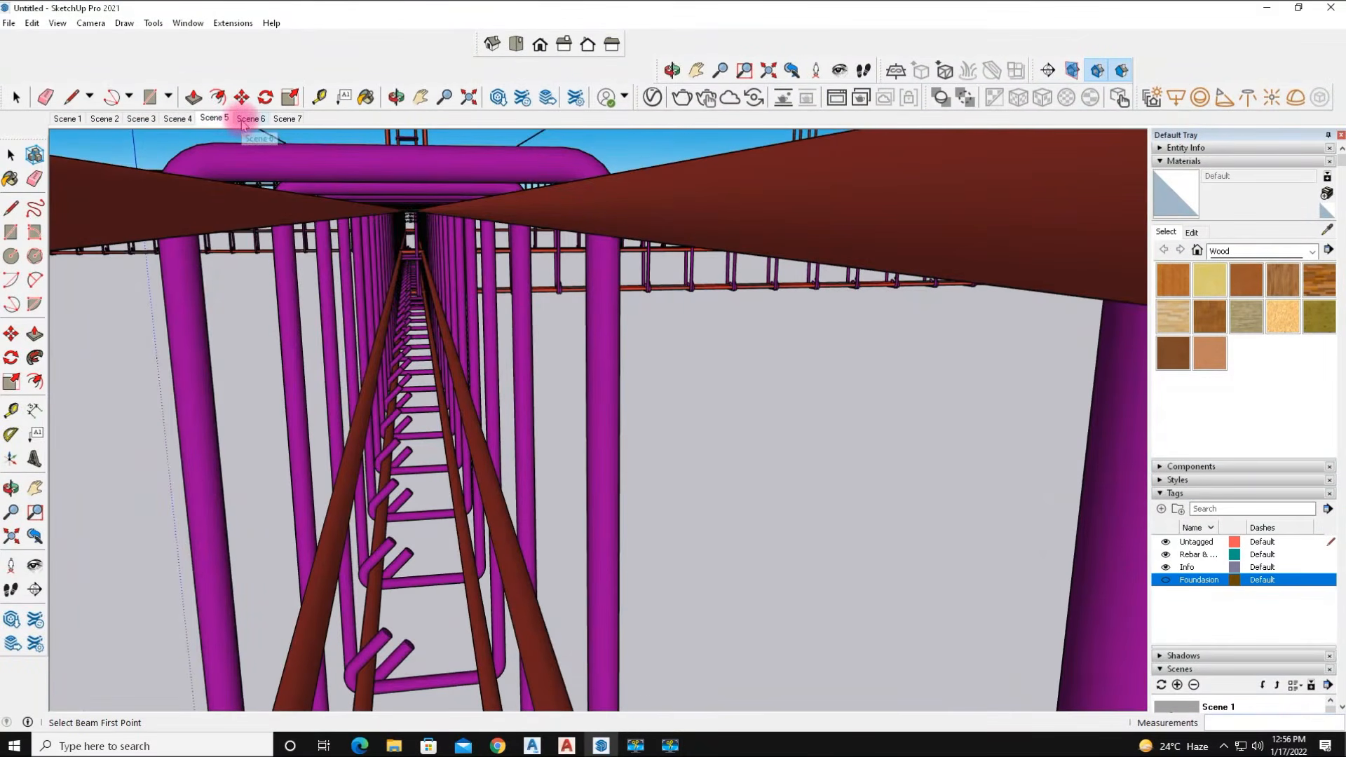
left_click(245, 119)
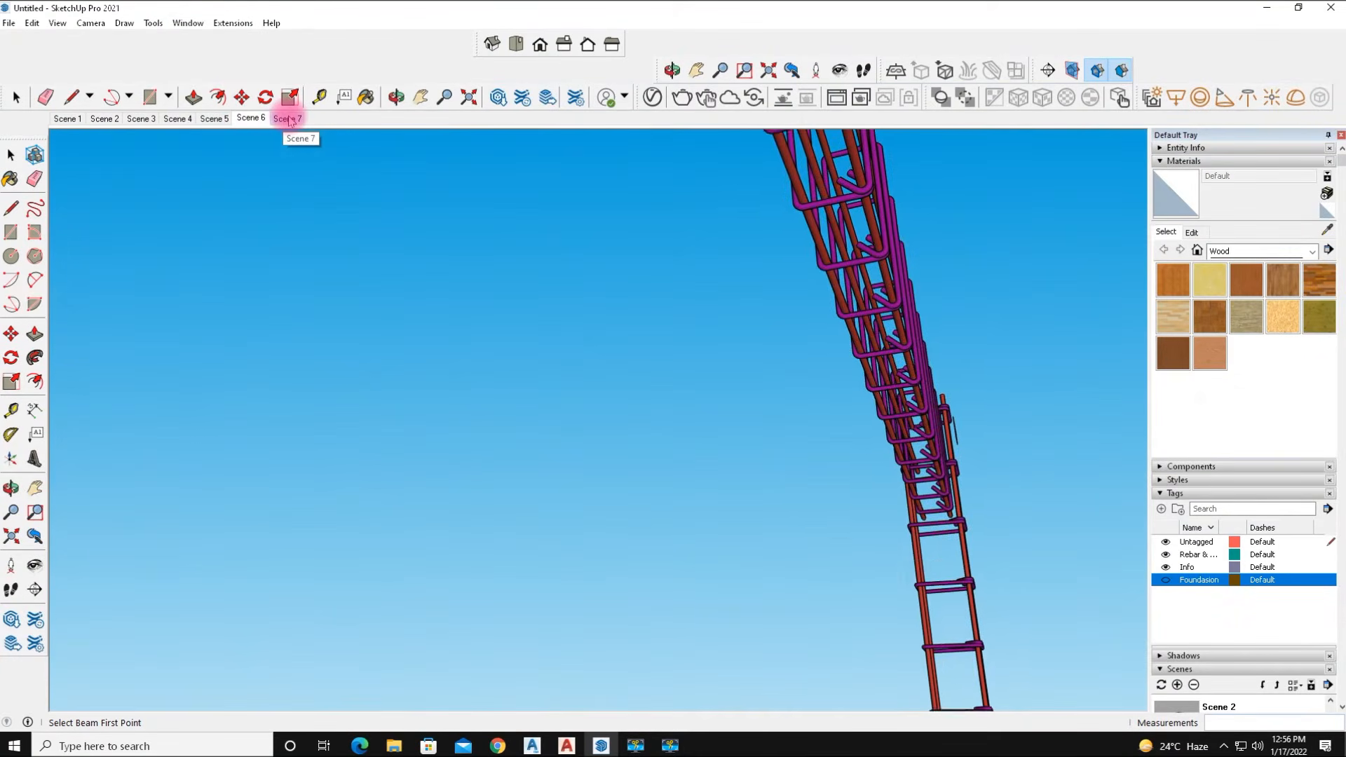
left_click(287, 119)
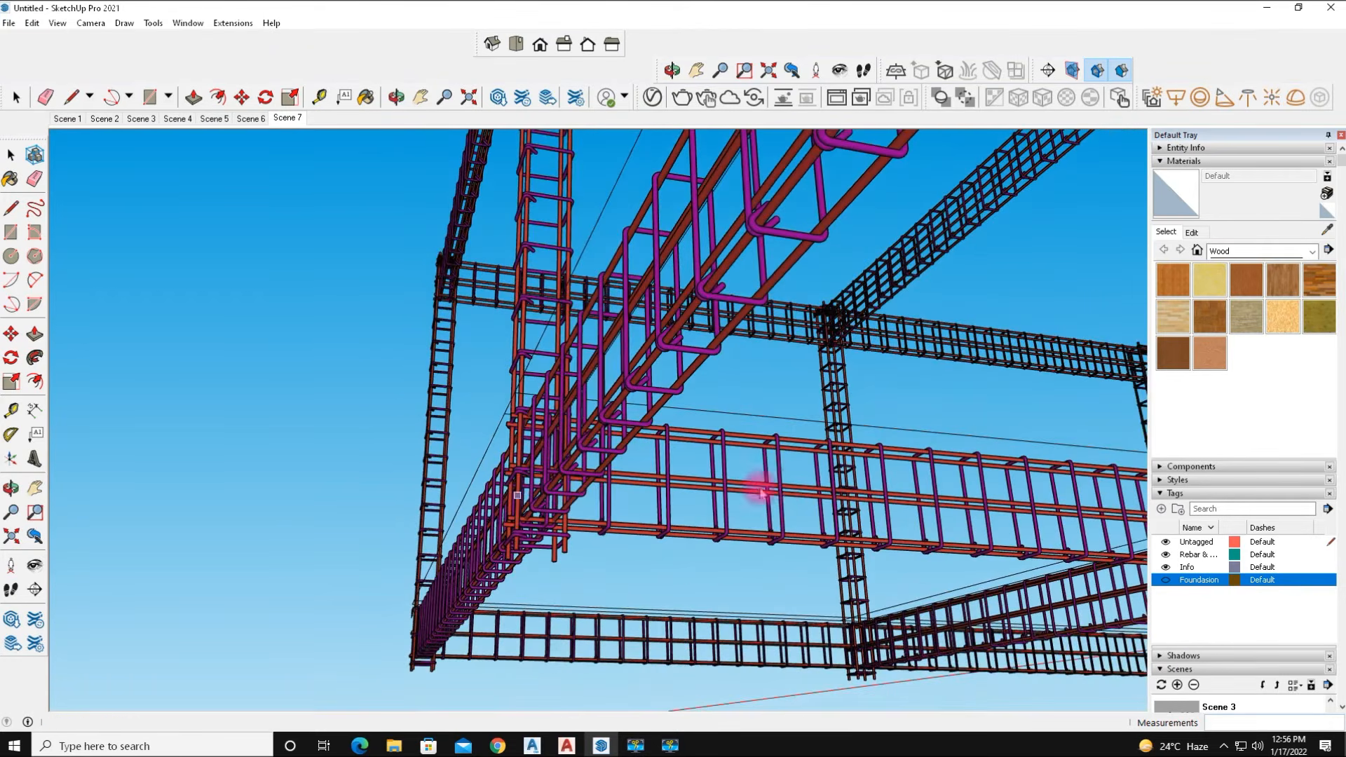
Orbit inside a column cage looking along the beam and save that view as a new scene.
key("o")
left_click_drag(760, 525, 690, 595)
middle_click_drag(691, 595, 671, 580)
scroll(671, 580, "down", 8)
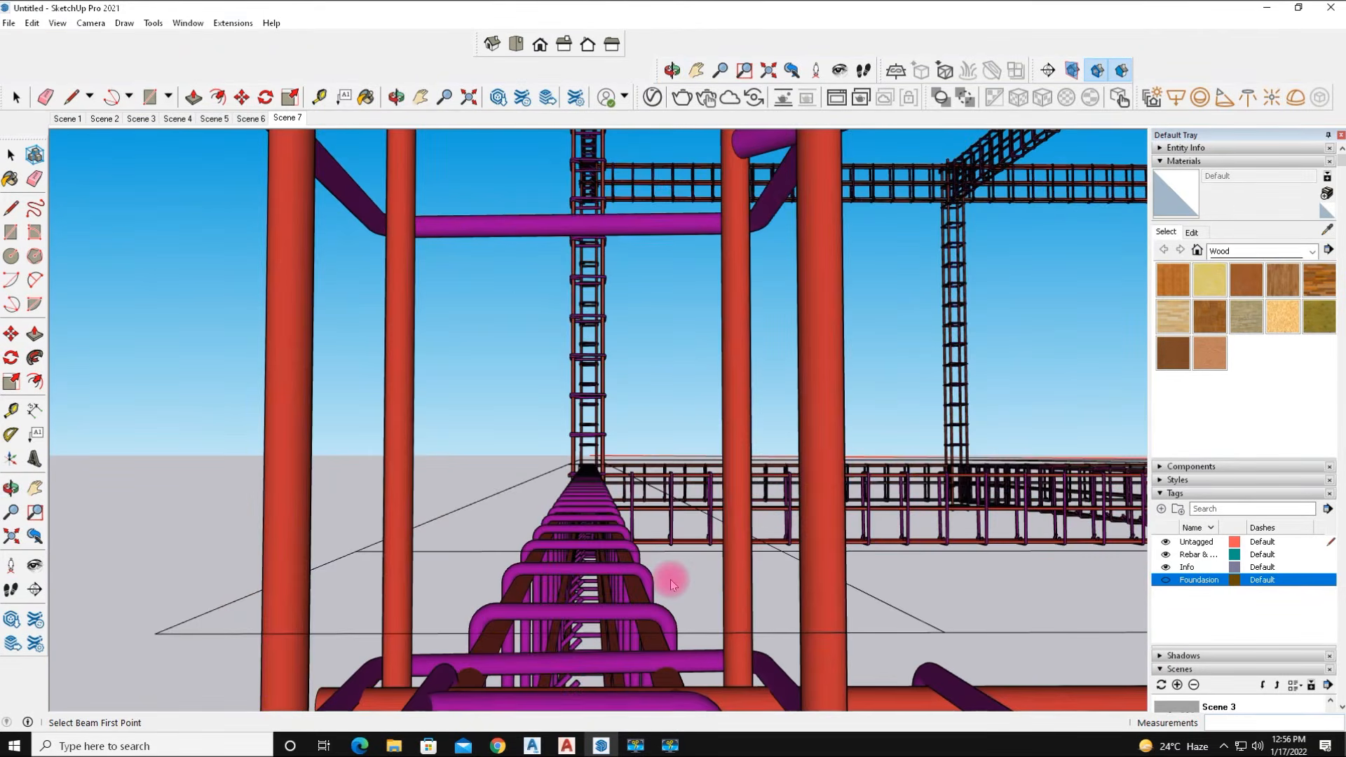
scroll(670, 579, "down", 2)
scroll(572, 619, "up", 3)
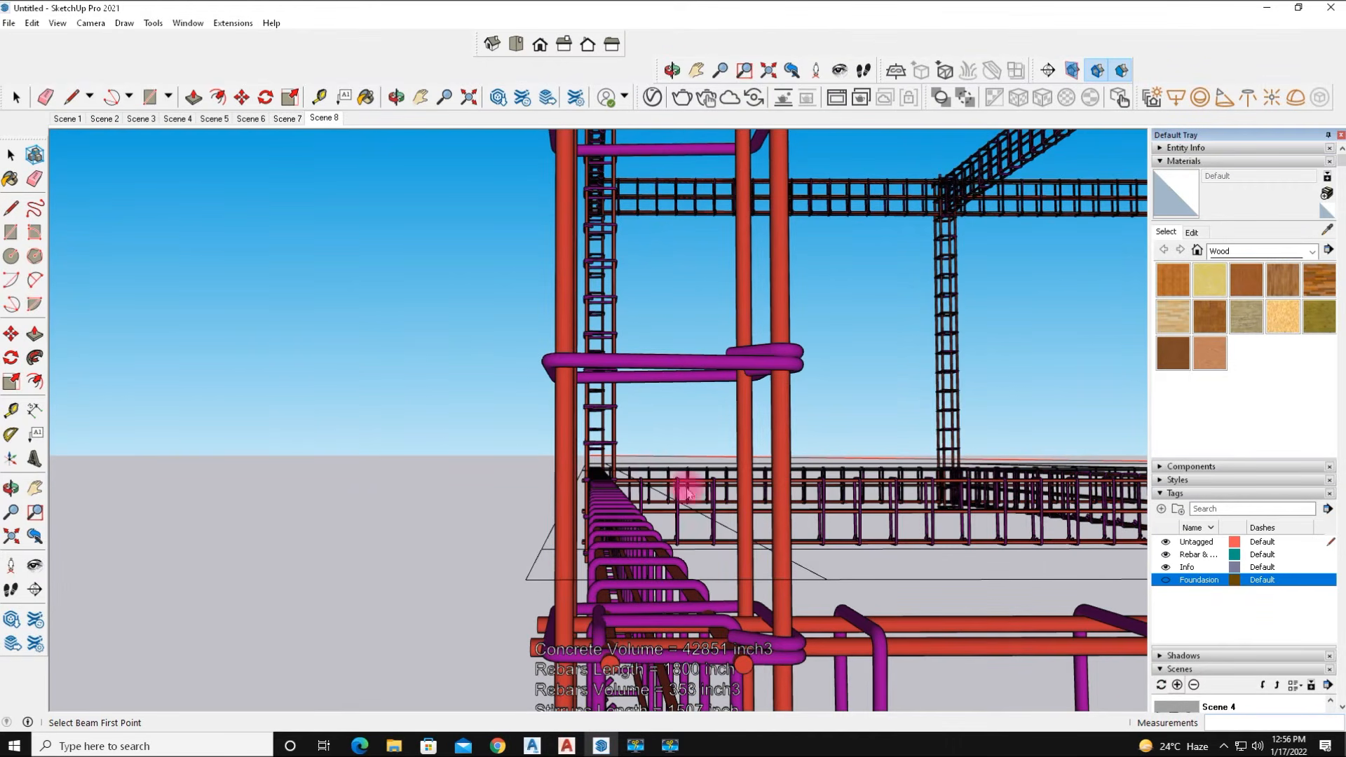
Orbit and zoom around the whole frame to review the finished reinforcement cages.
scroll(631, 443, "down", 3)
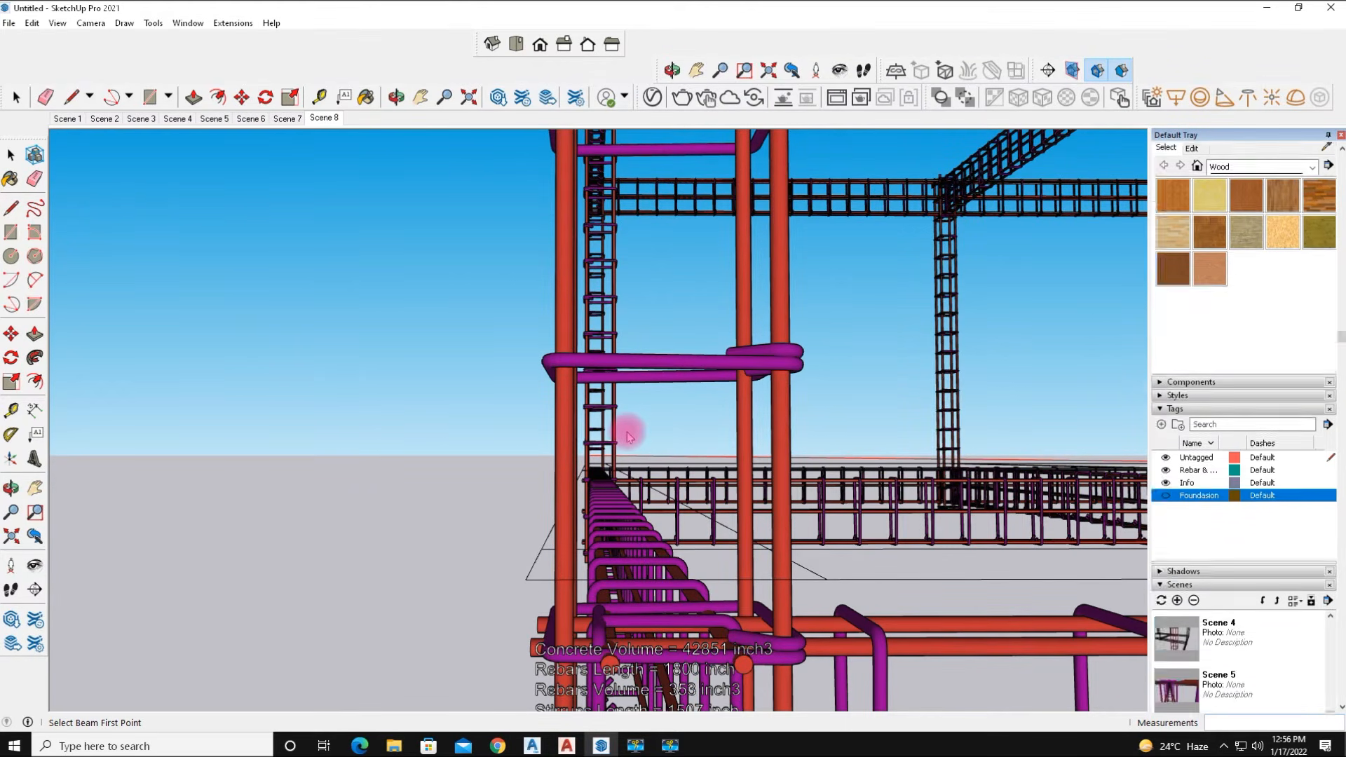
scroll(743, 441, "down", 5)
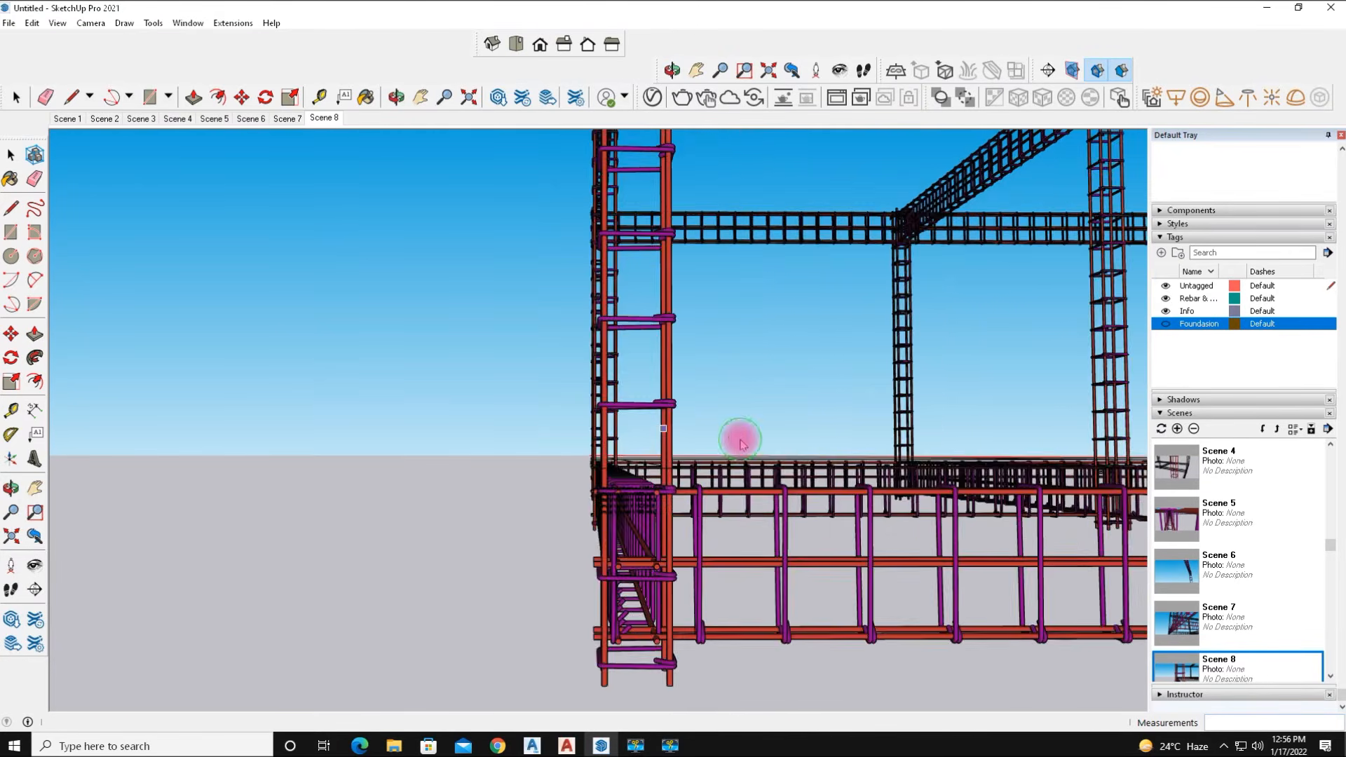
middle_click_drag(751, 457, 544, 540)
scroll(697, 530, "down", 5)
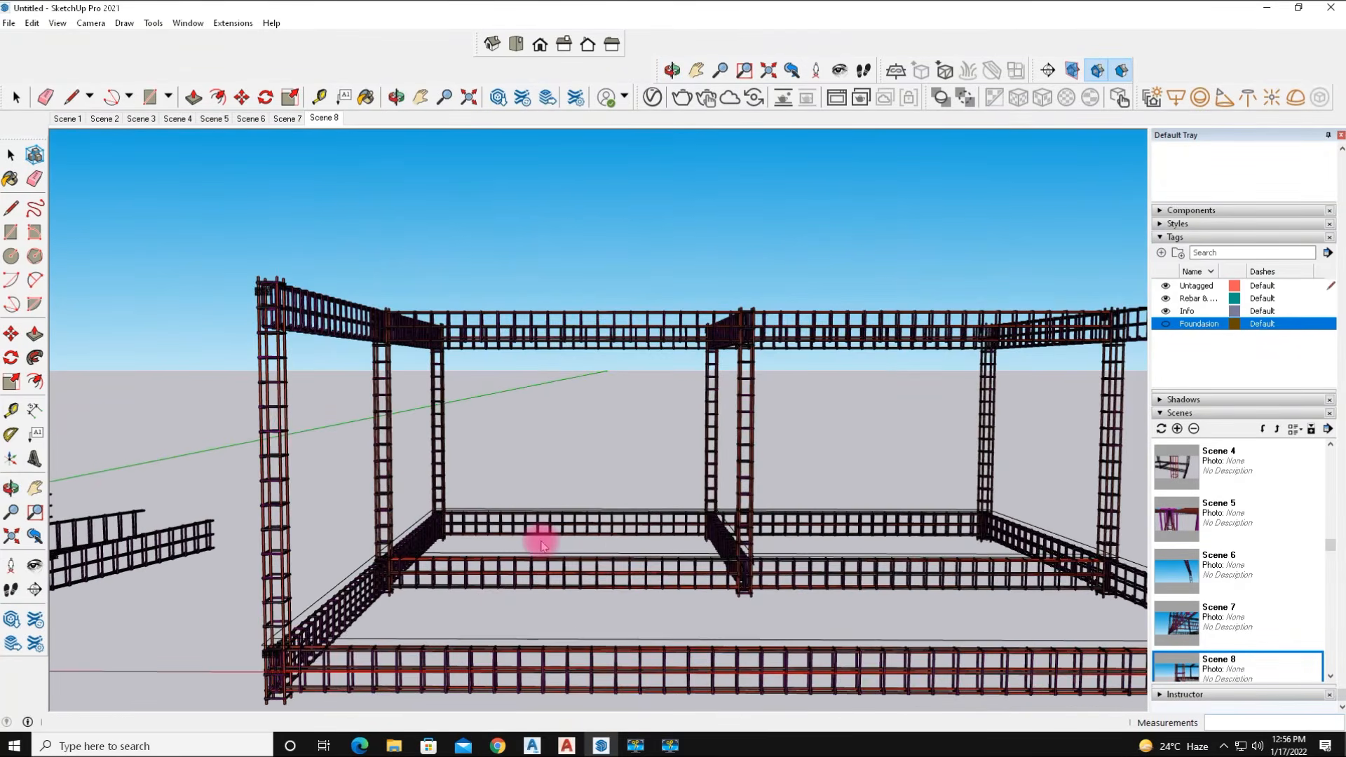
scroll(633, 546, "down", 2)
middle_click_drag(826, 571, 579, 444)
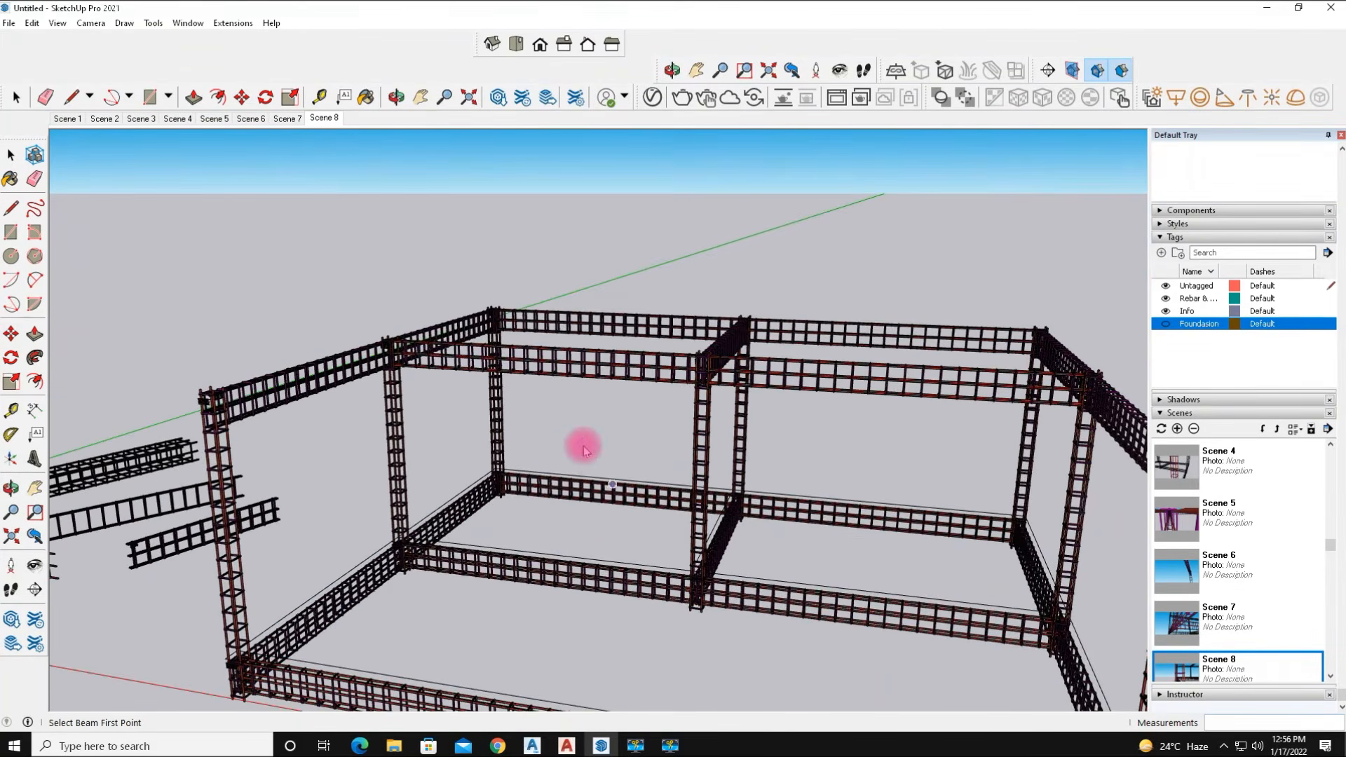
scroll(568, 432, "down", 4)
scroll(816, 646, "up", 5)
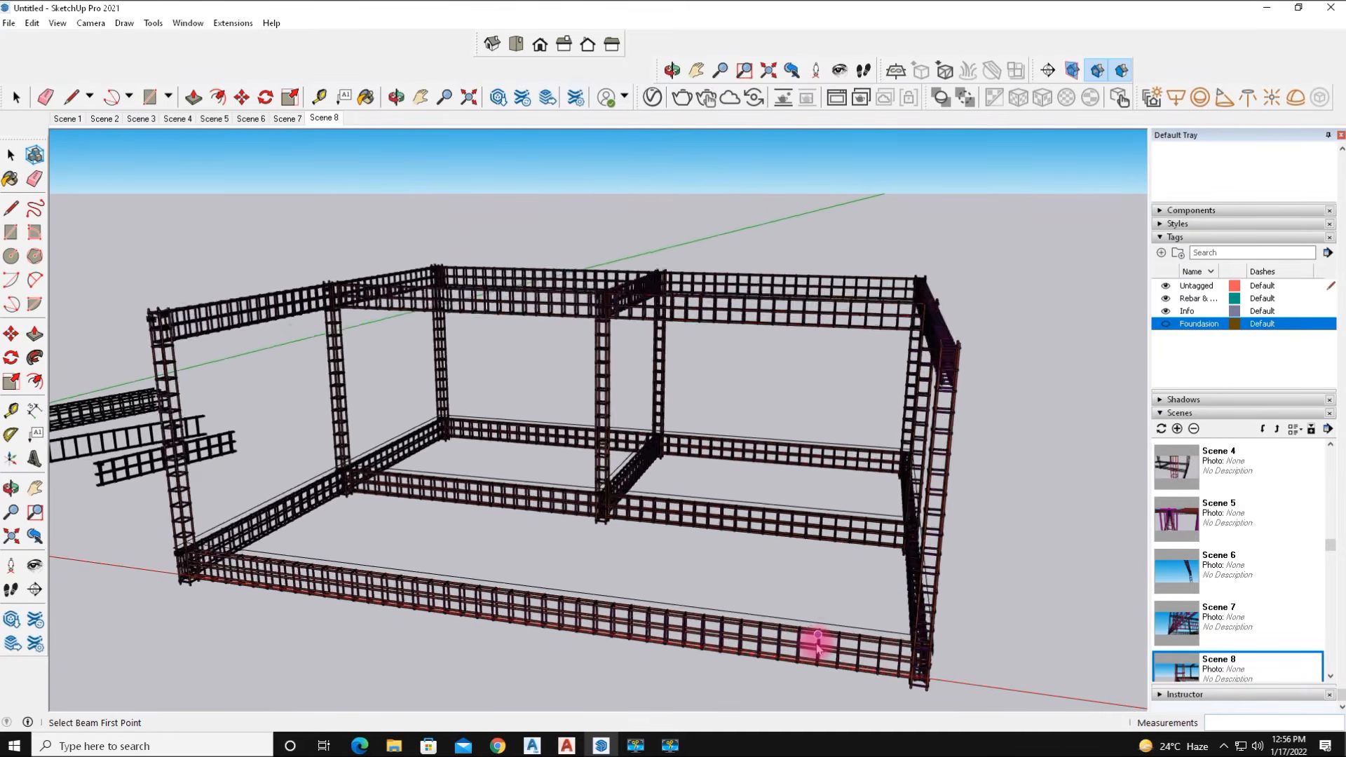
scroll(494, 410, "up", 3)
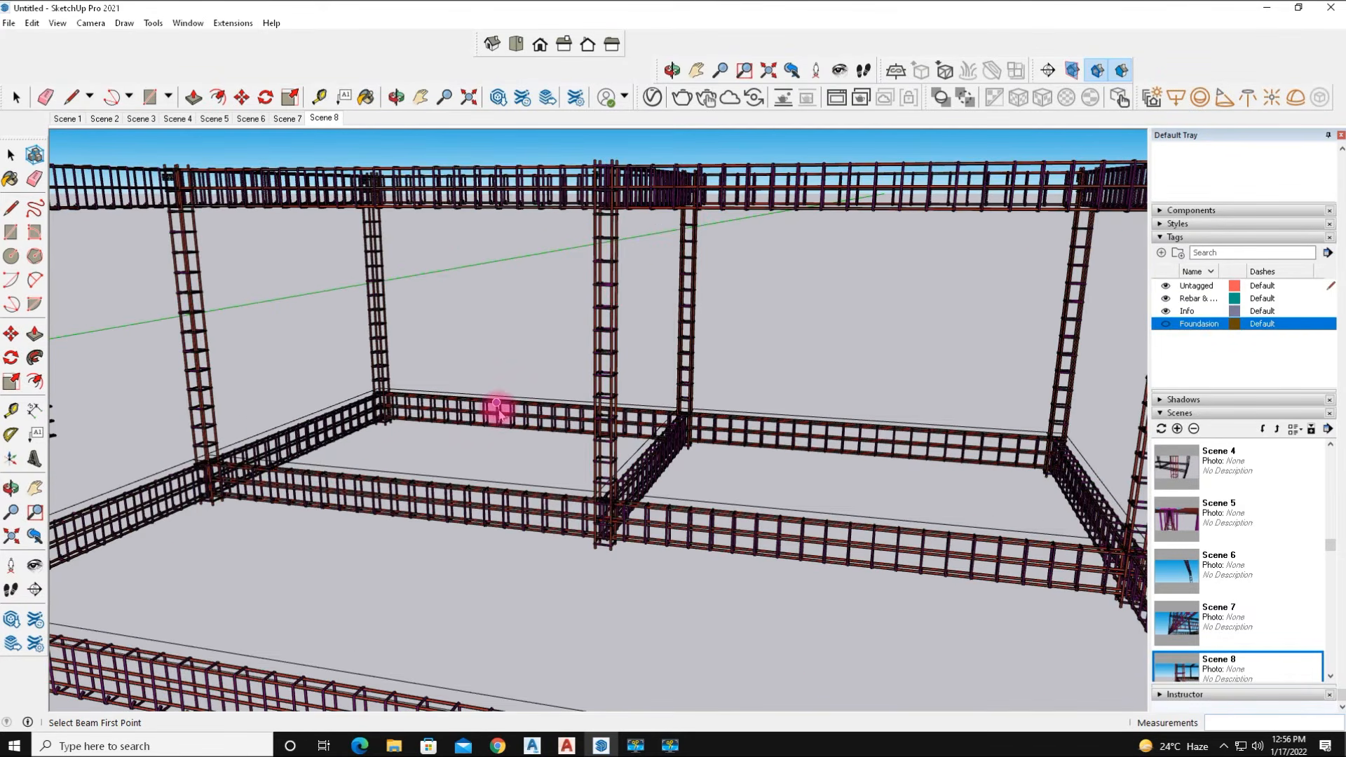
Orbit and zoom to an overall view of the reinforced frame and add it as a new scene.
scroll(498, 410, "down", 5)
middle_click_drag(640, 475, 835, 535)
scroll(609, 459, "up", 5)
scroll(608, 461, "up", 6)
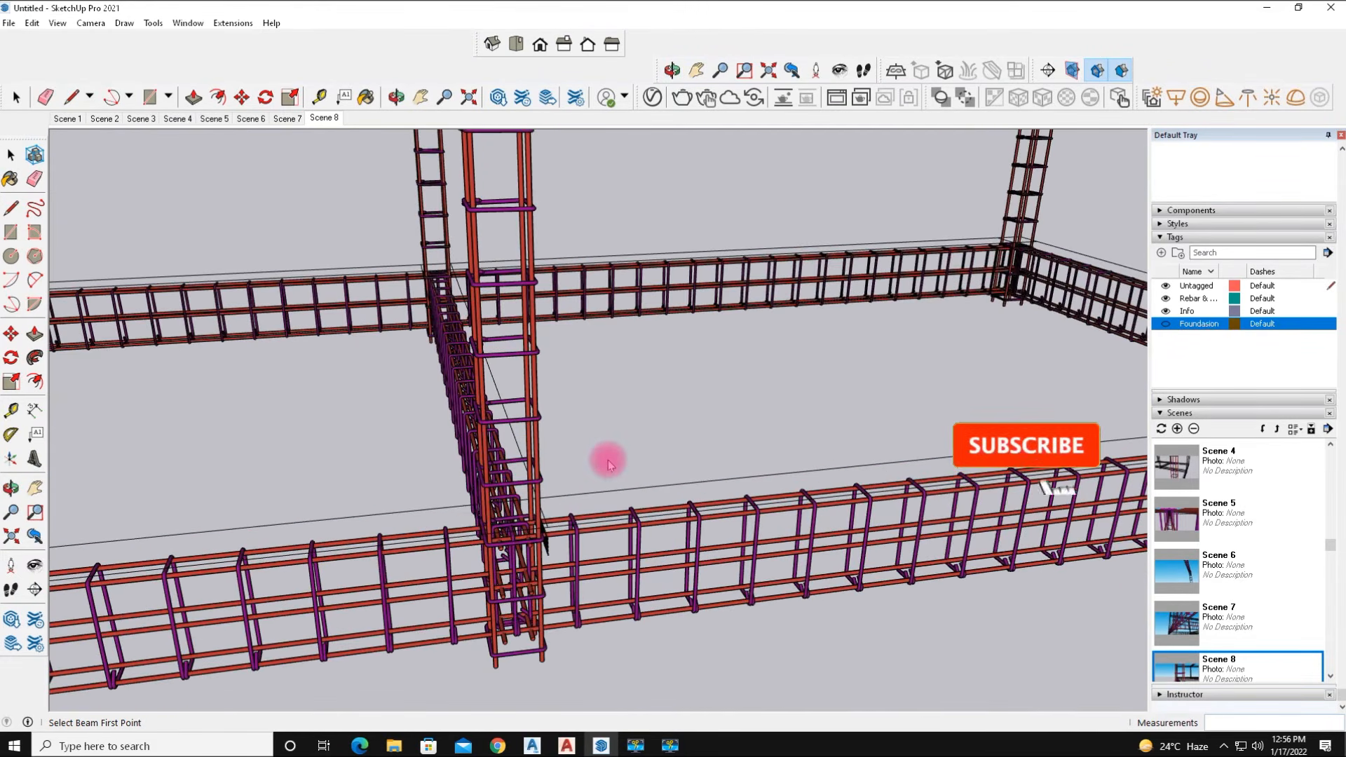
scroll(609, 464, "down", 8)
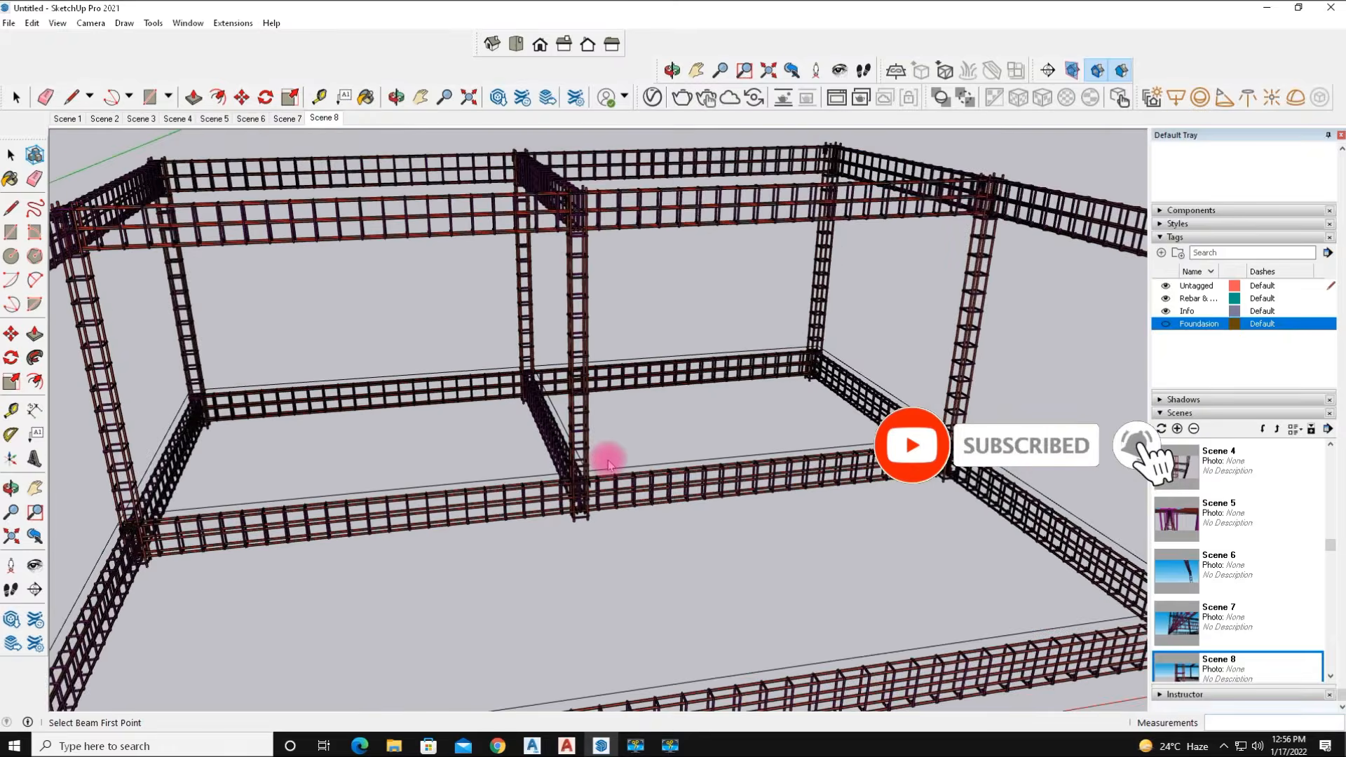
scroll(609, 464, "down", 2)
left_click(1187, 473)
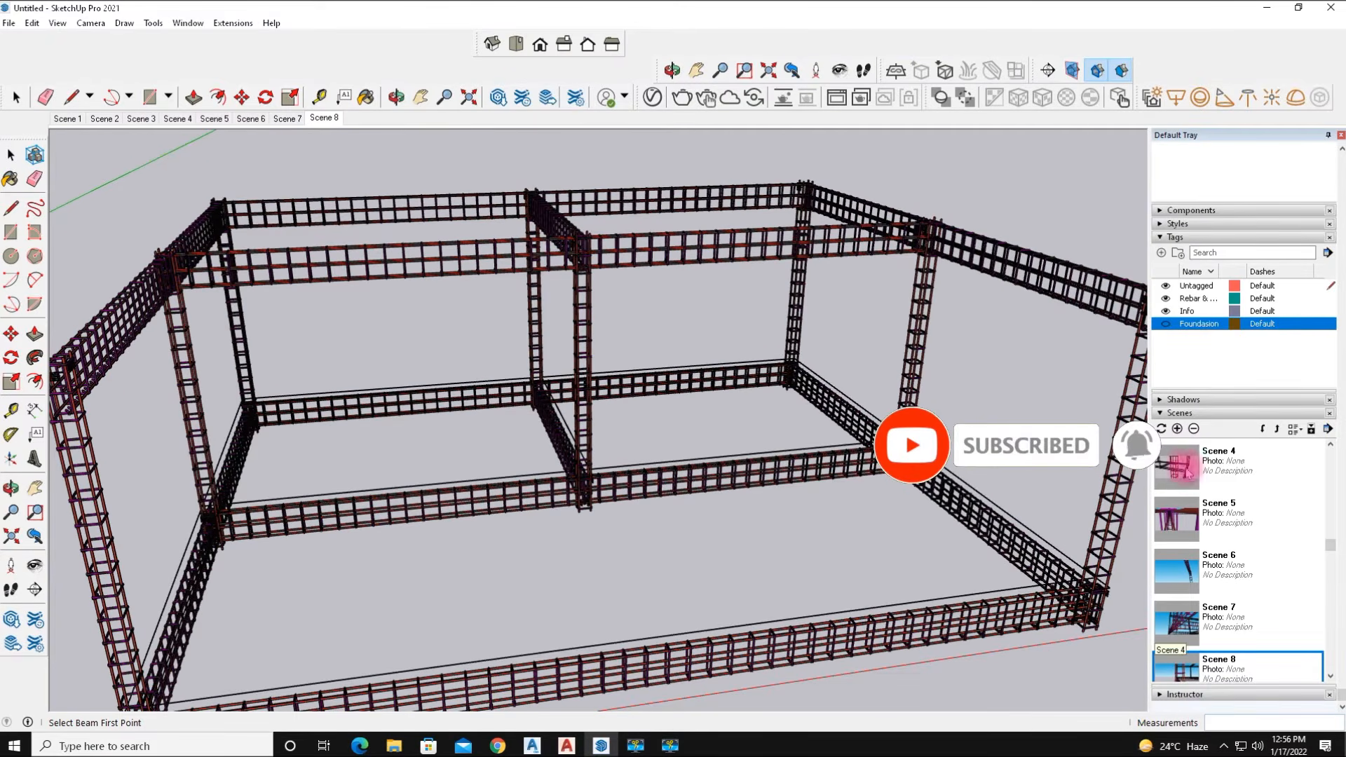
left_click(1177, 429)
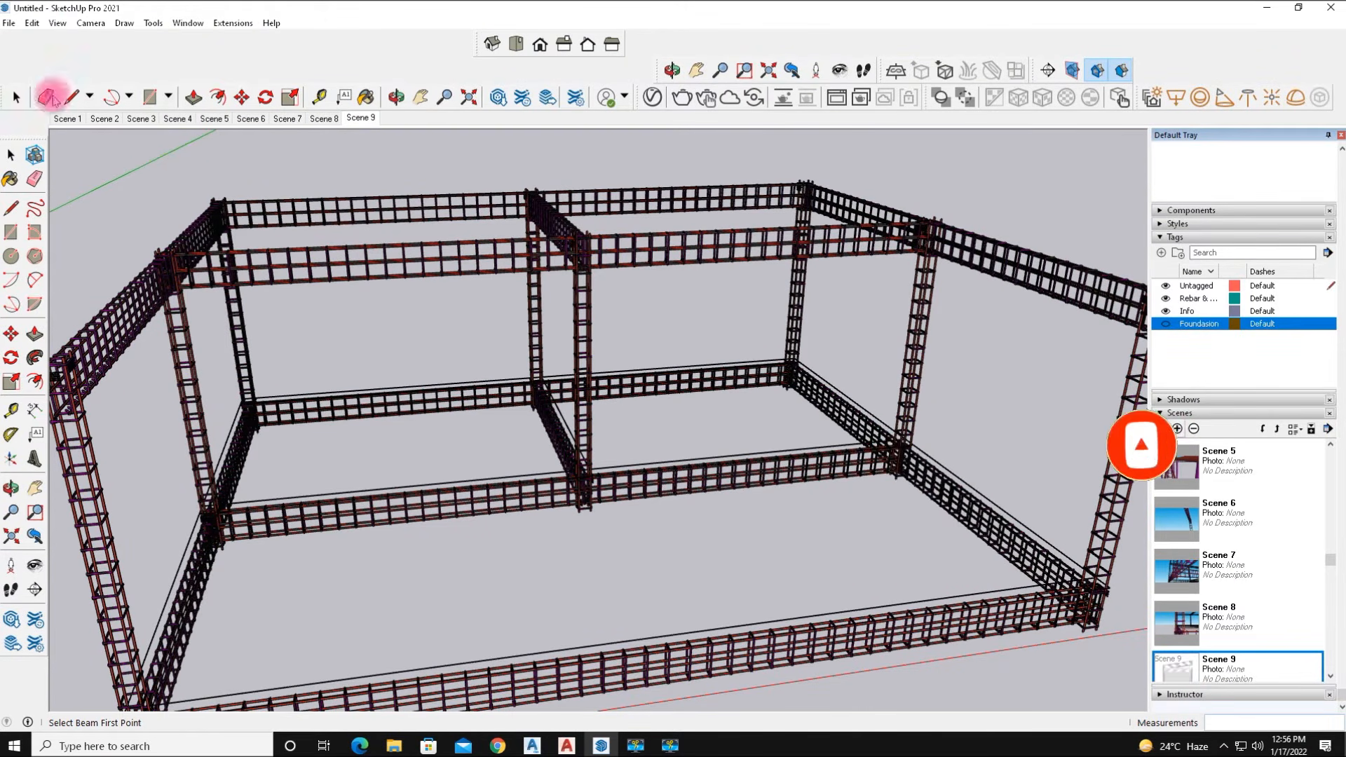
Play the scene animation through all saved scenes, then stop it.
left_click(9, 23)
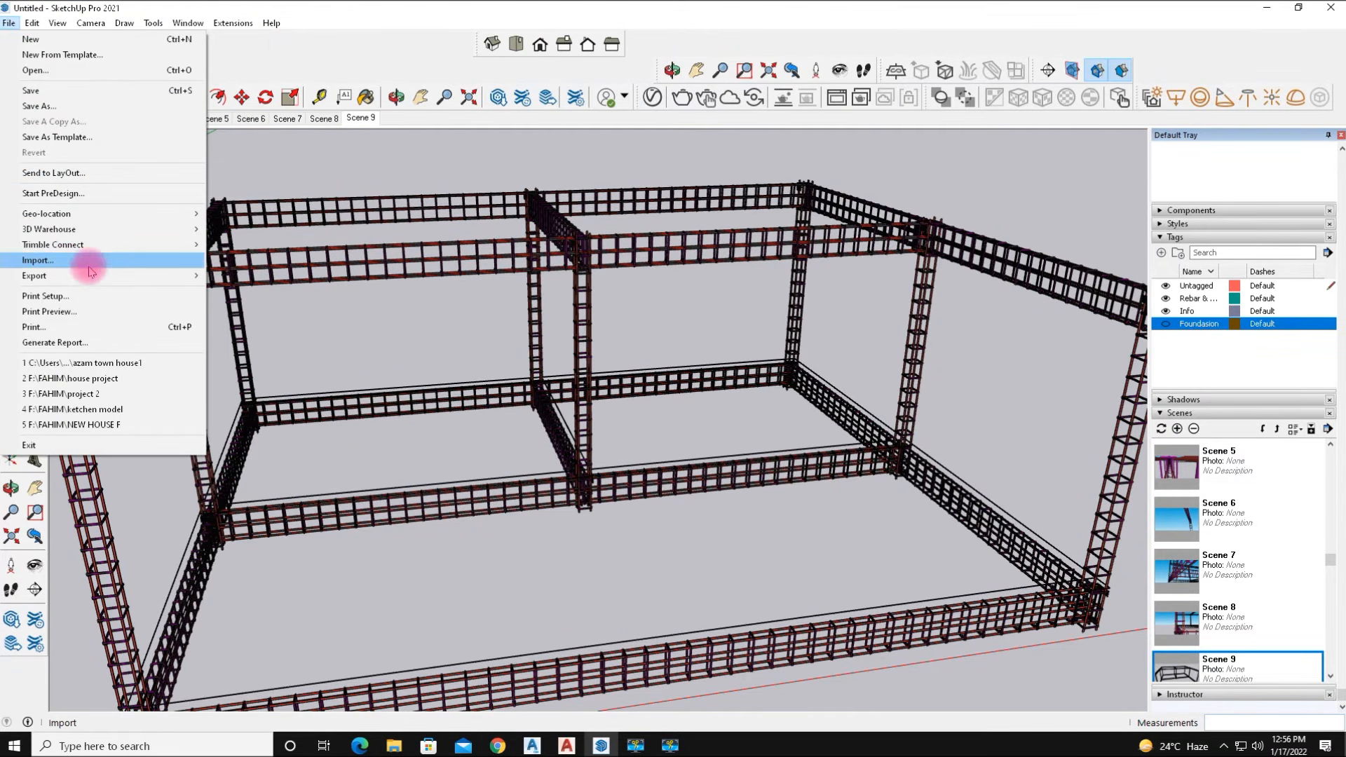
left_click(292, 45)
right_click(59, 122)
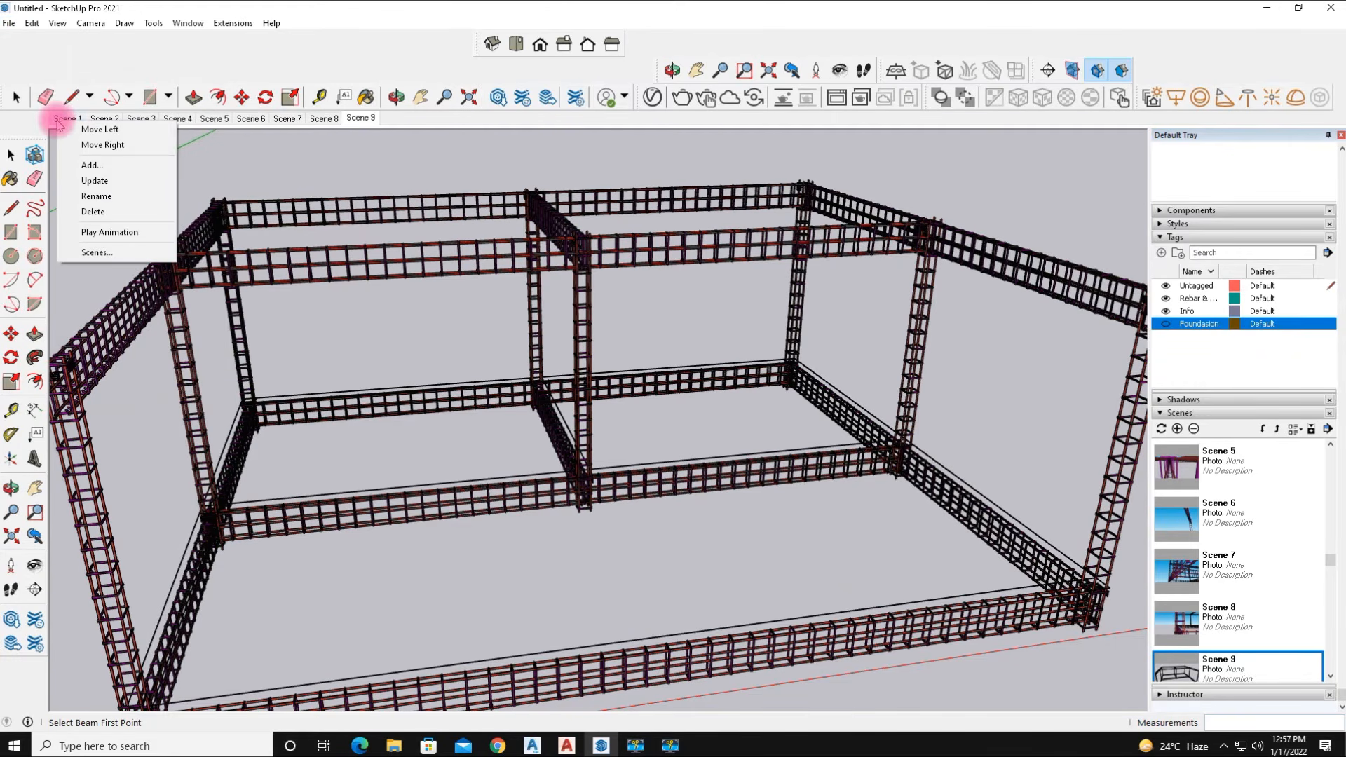
left_click(140, 233)
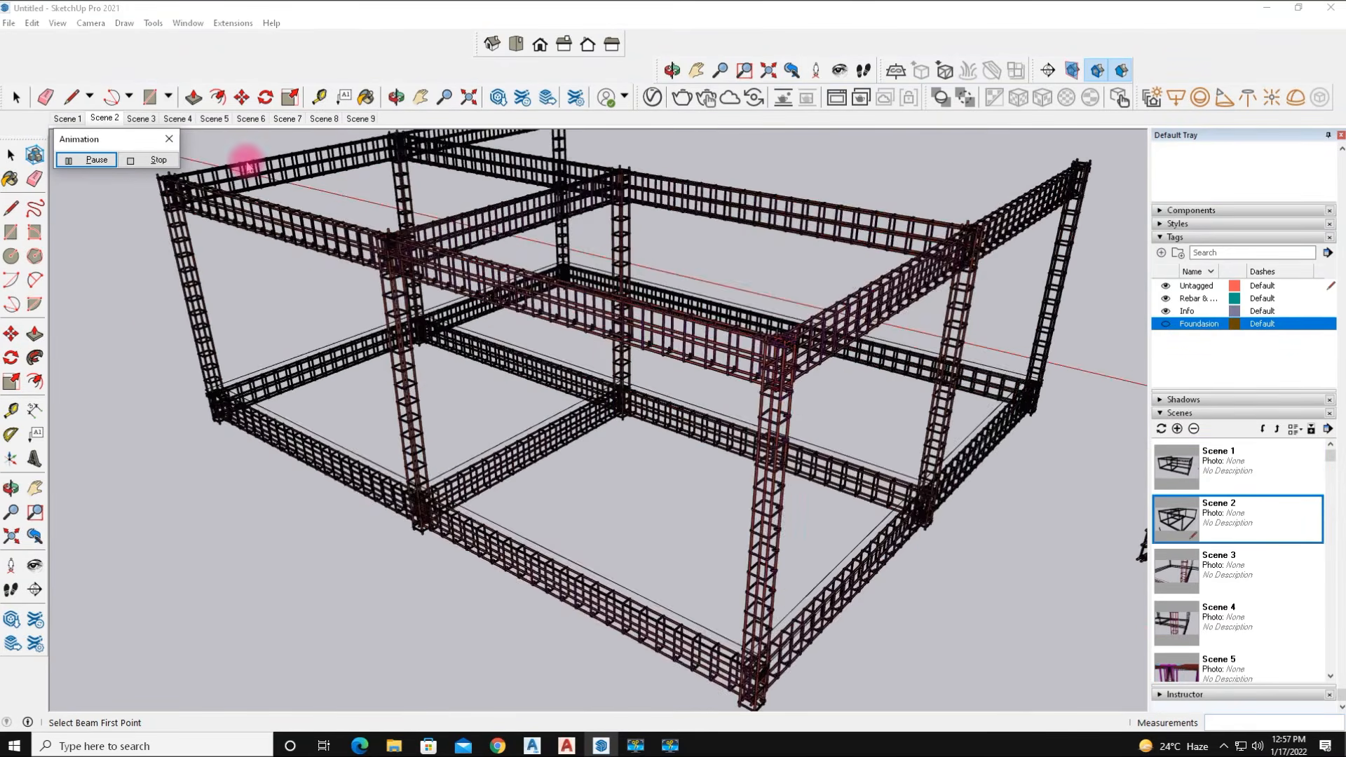
left_click(140, 161)
Export the animation as an MP4 H.264 video named "animation" to the Desktop.
left_click(9, 23)
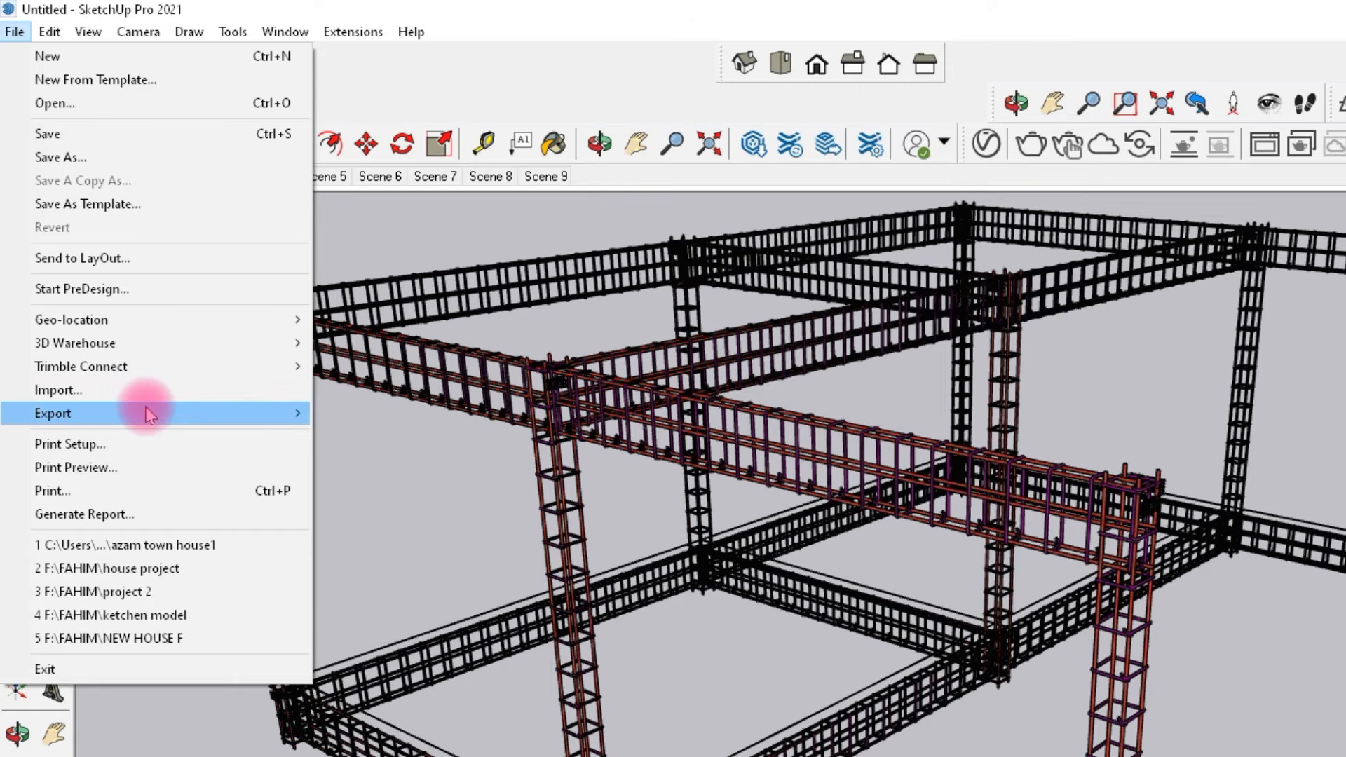
mouse_move(150, 415)
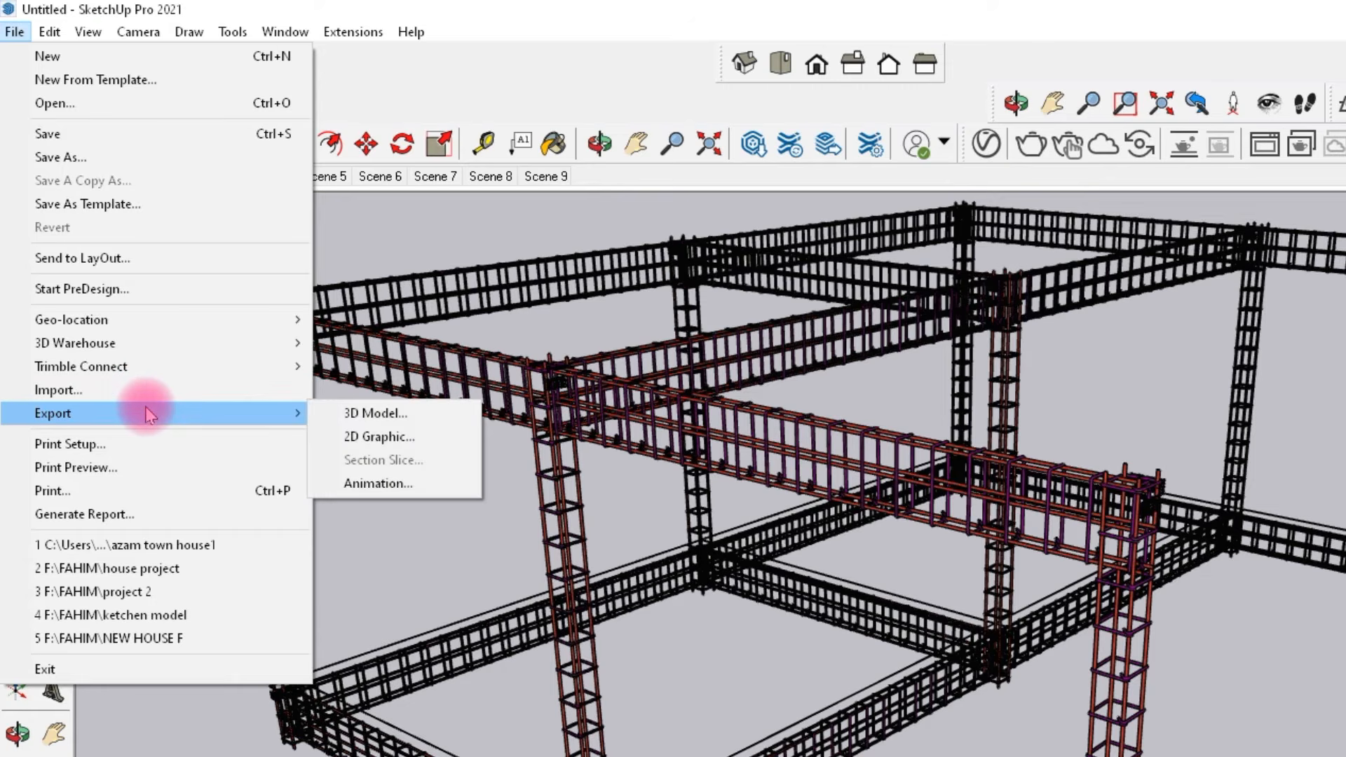
left_click(366, 485)
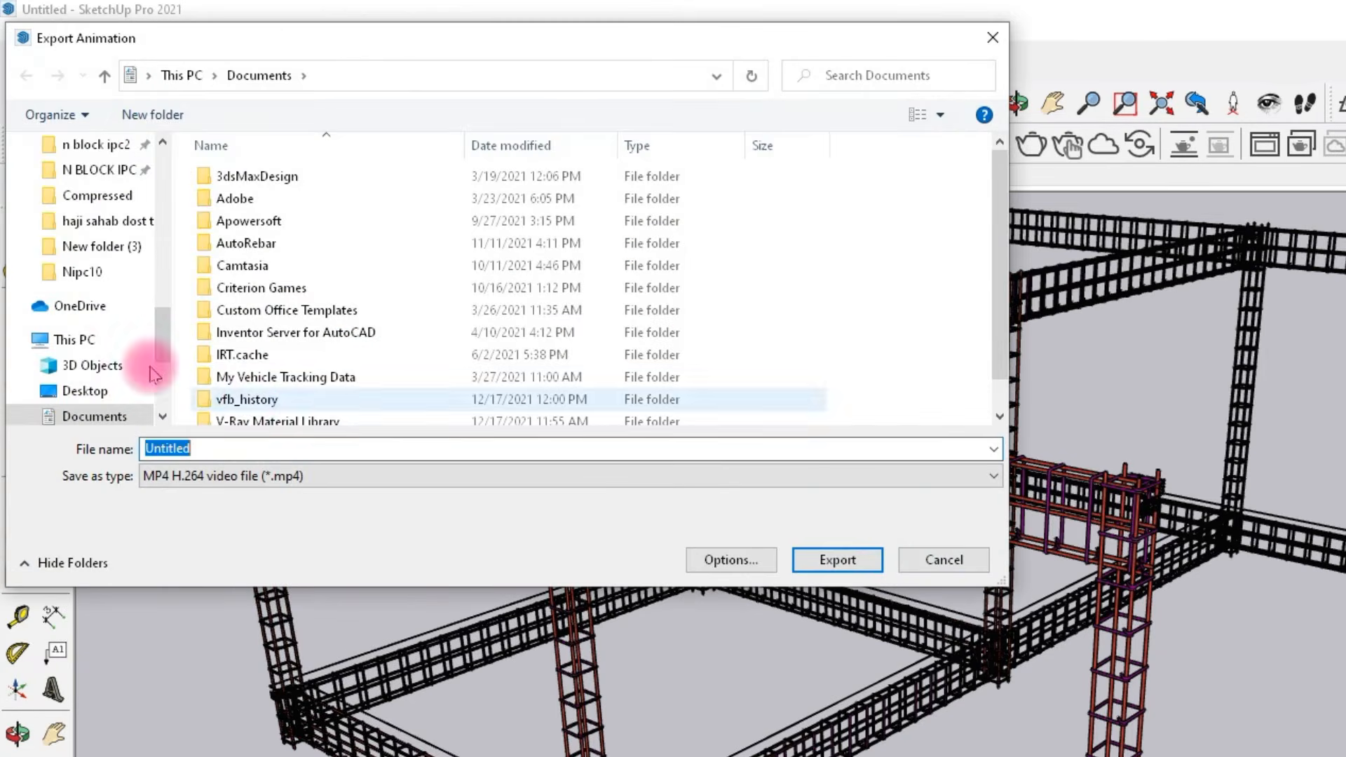
left_click(96, 402)
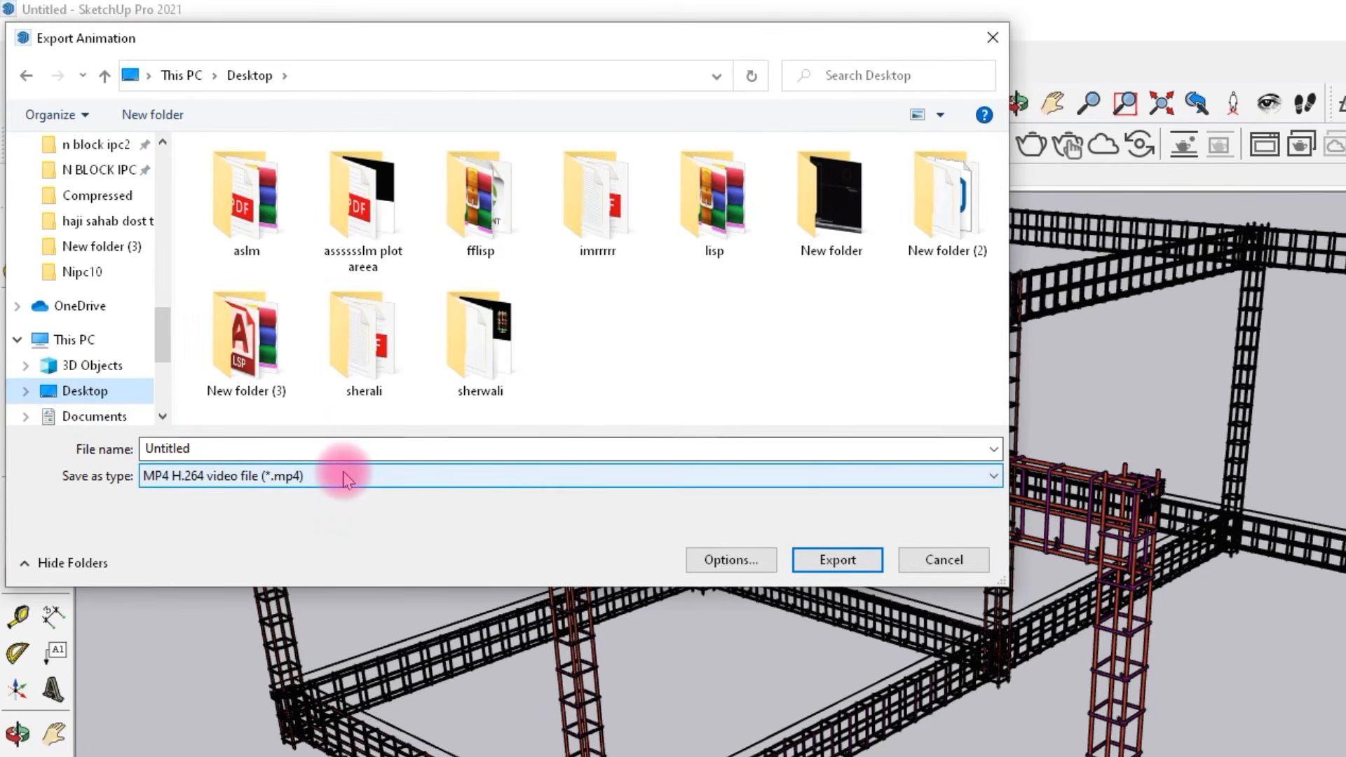
left_click(284, 477)
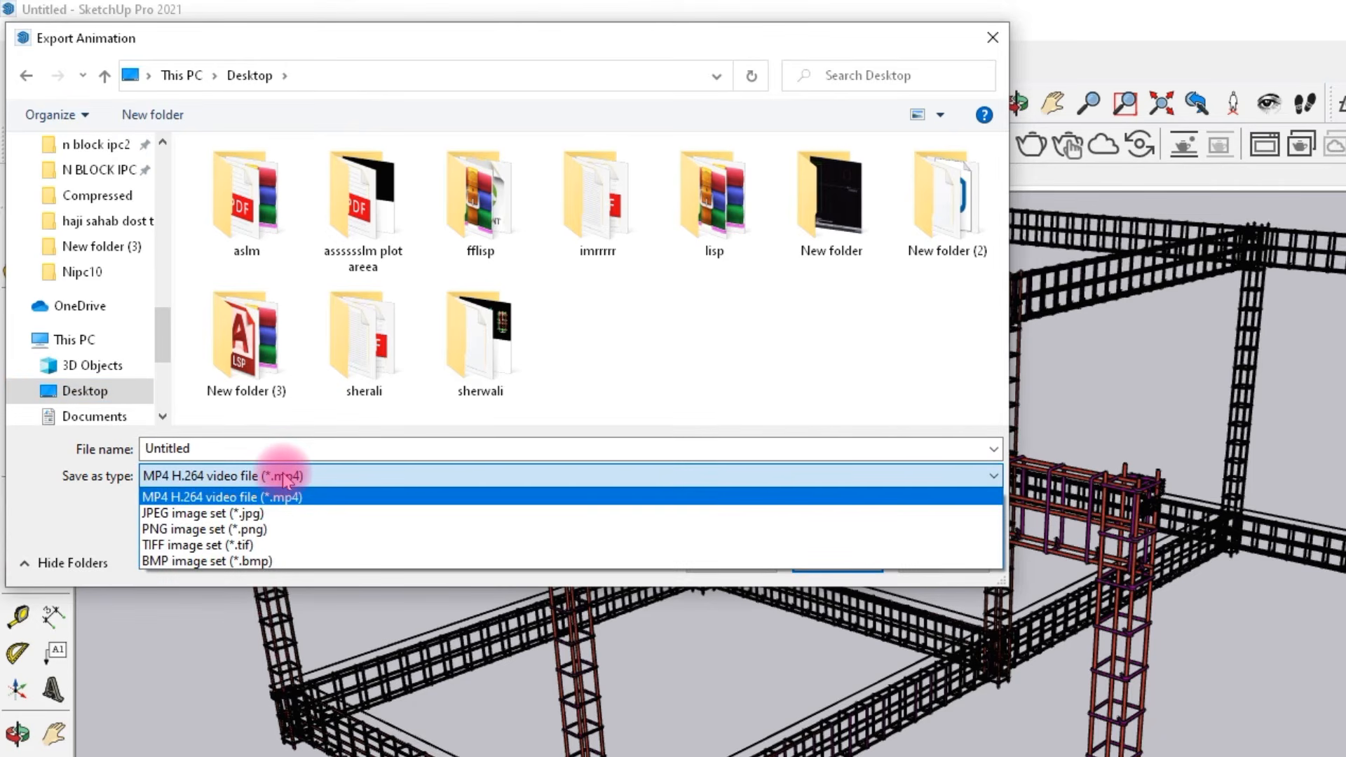
left_click(284, 479)
double_click(269, 451)
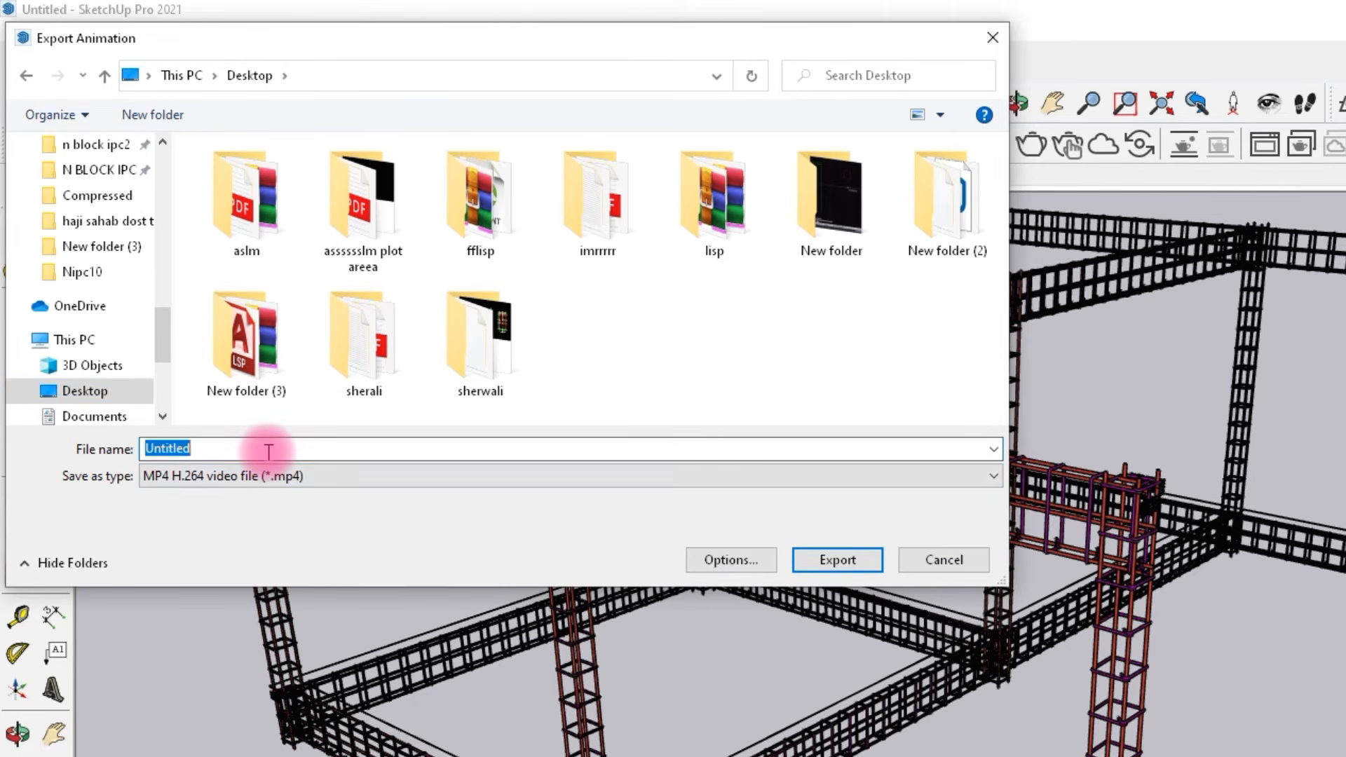
type("animation")
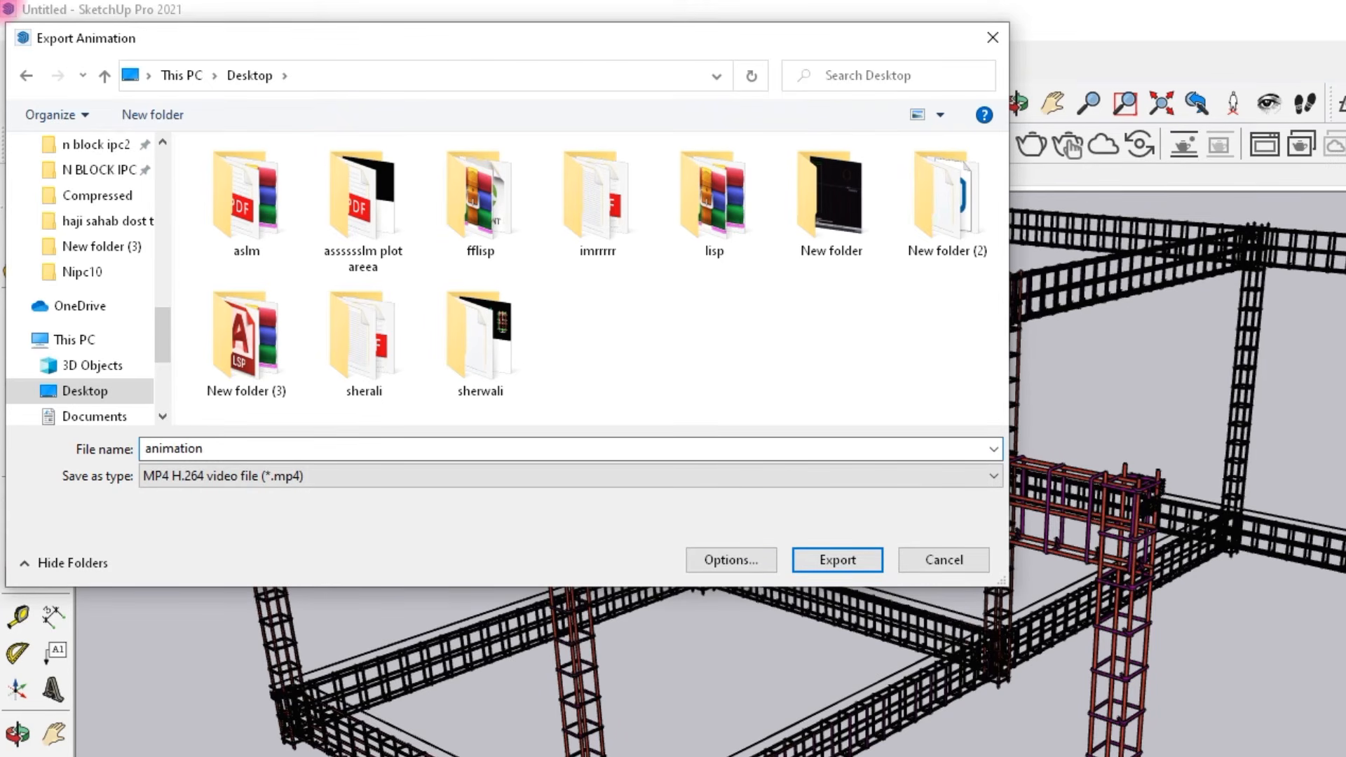
left_click(839, 560)
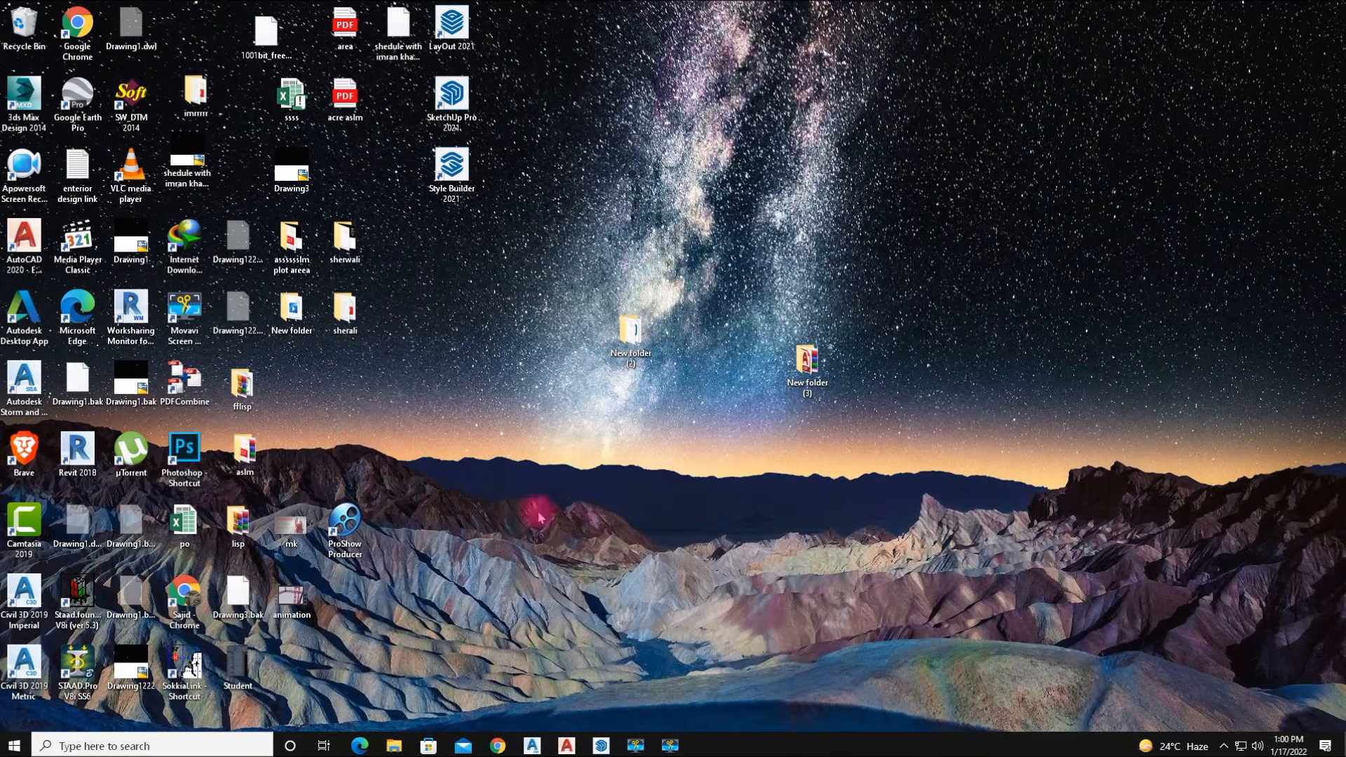
Open the exported animation video from the Desktop to play it back.
right_click(293, 606)
double_click(293, 602)
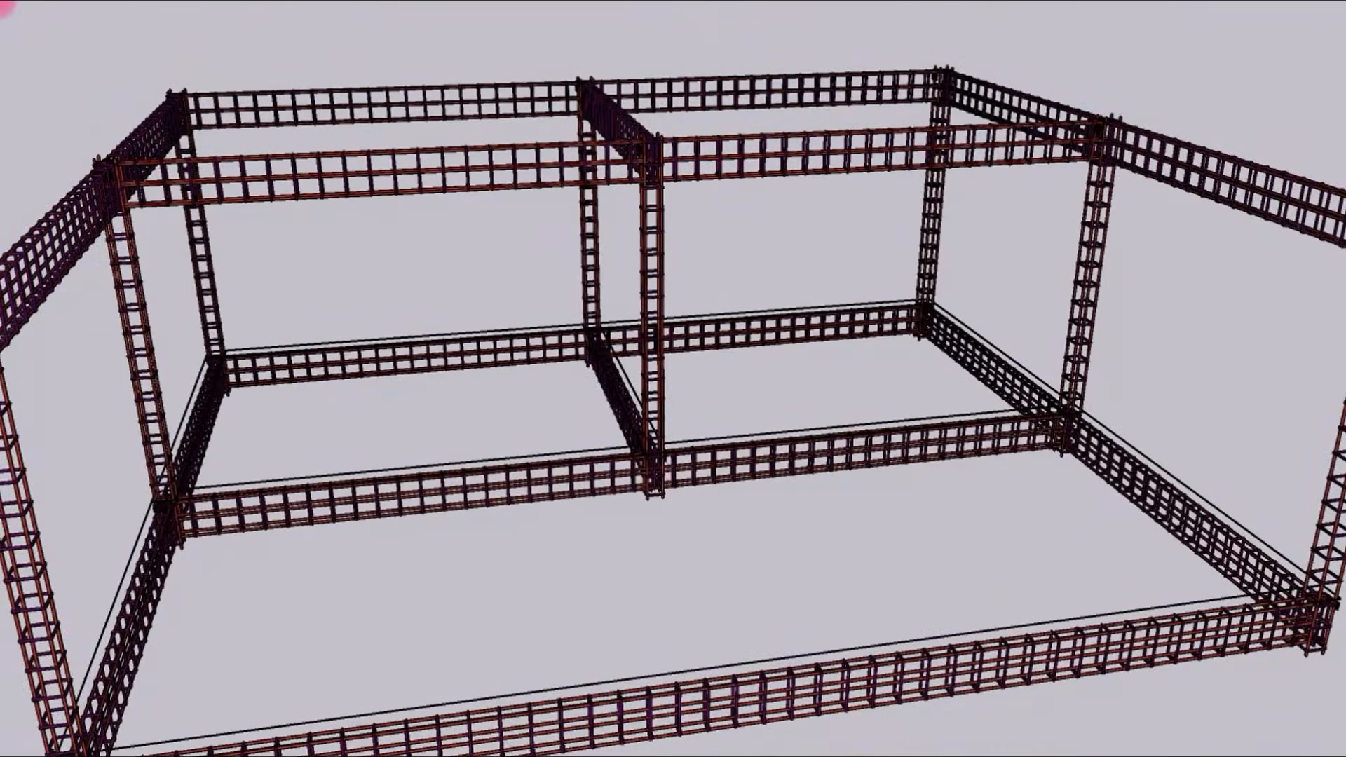
mouse_move(916, 435)
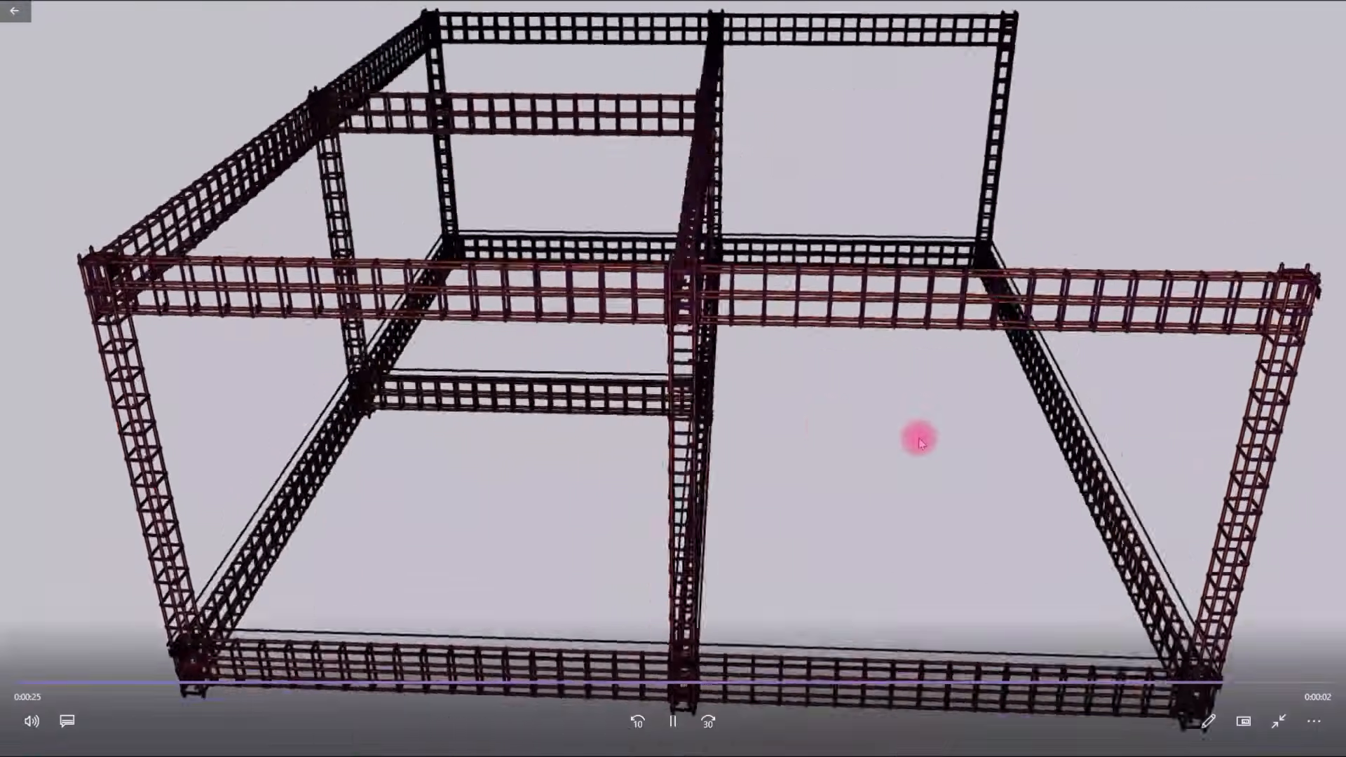